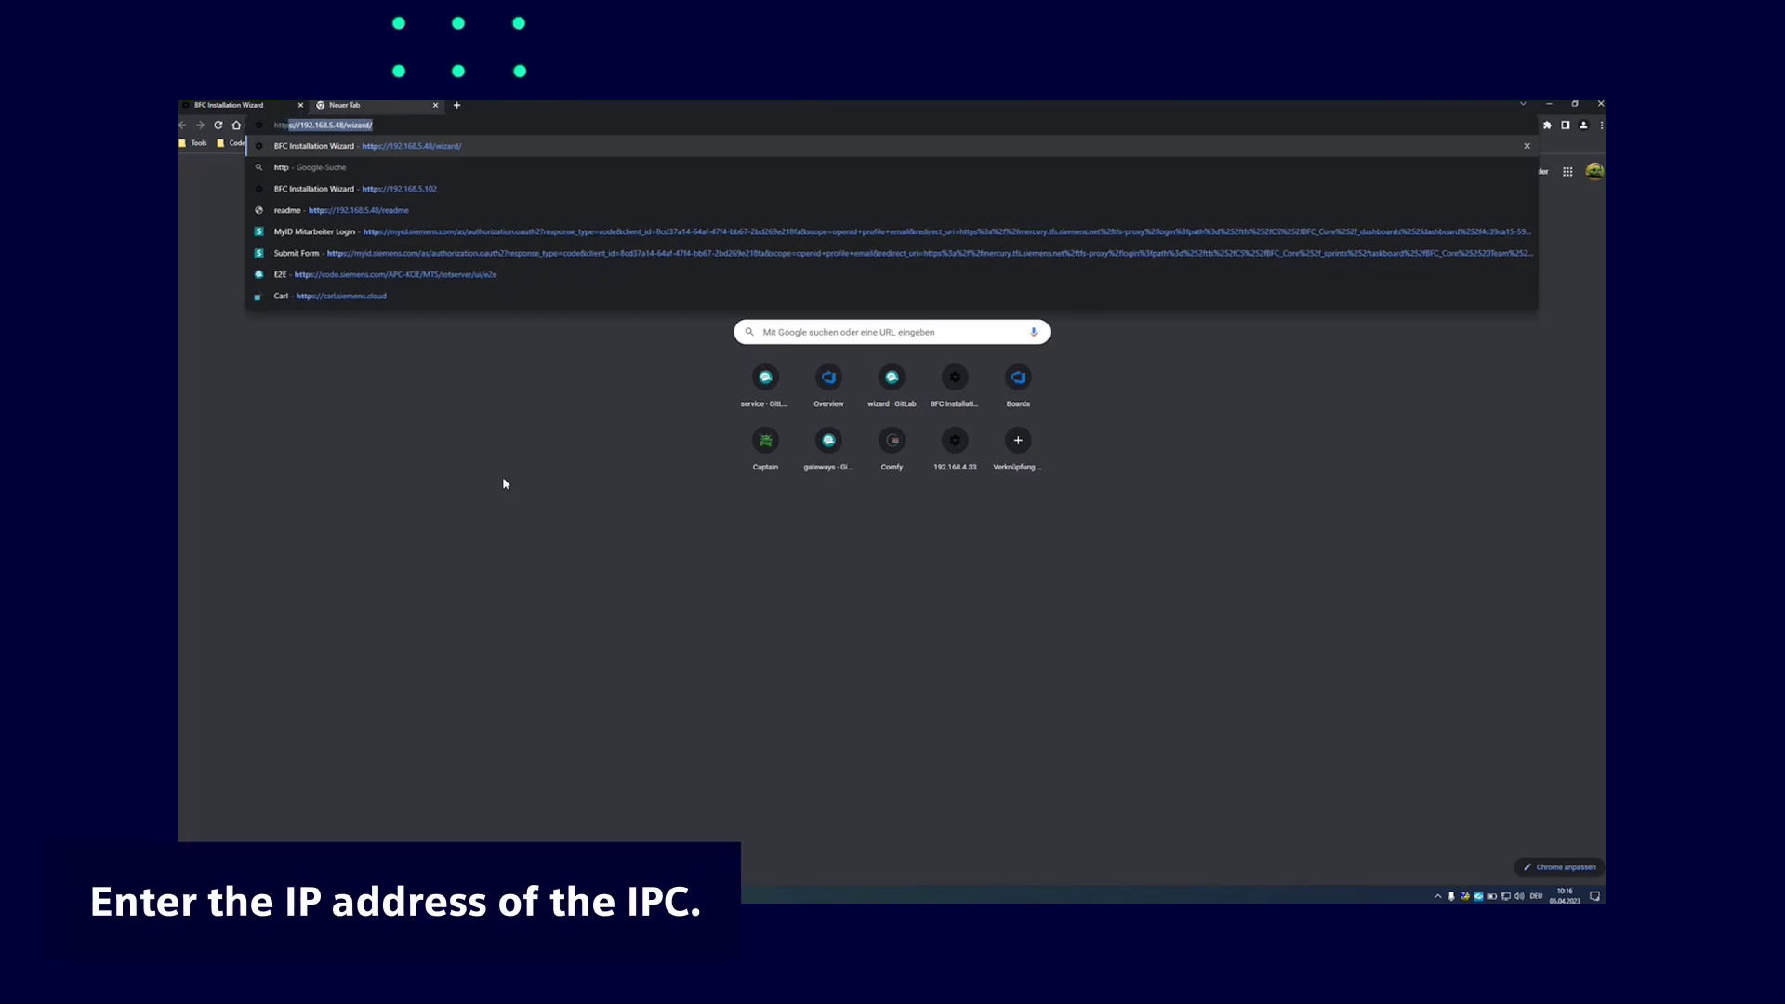
{"action": "type", "text": "ps"}
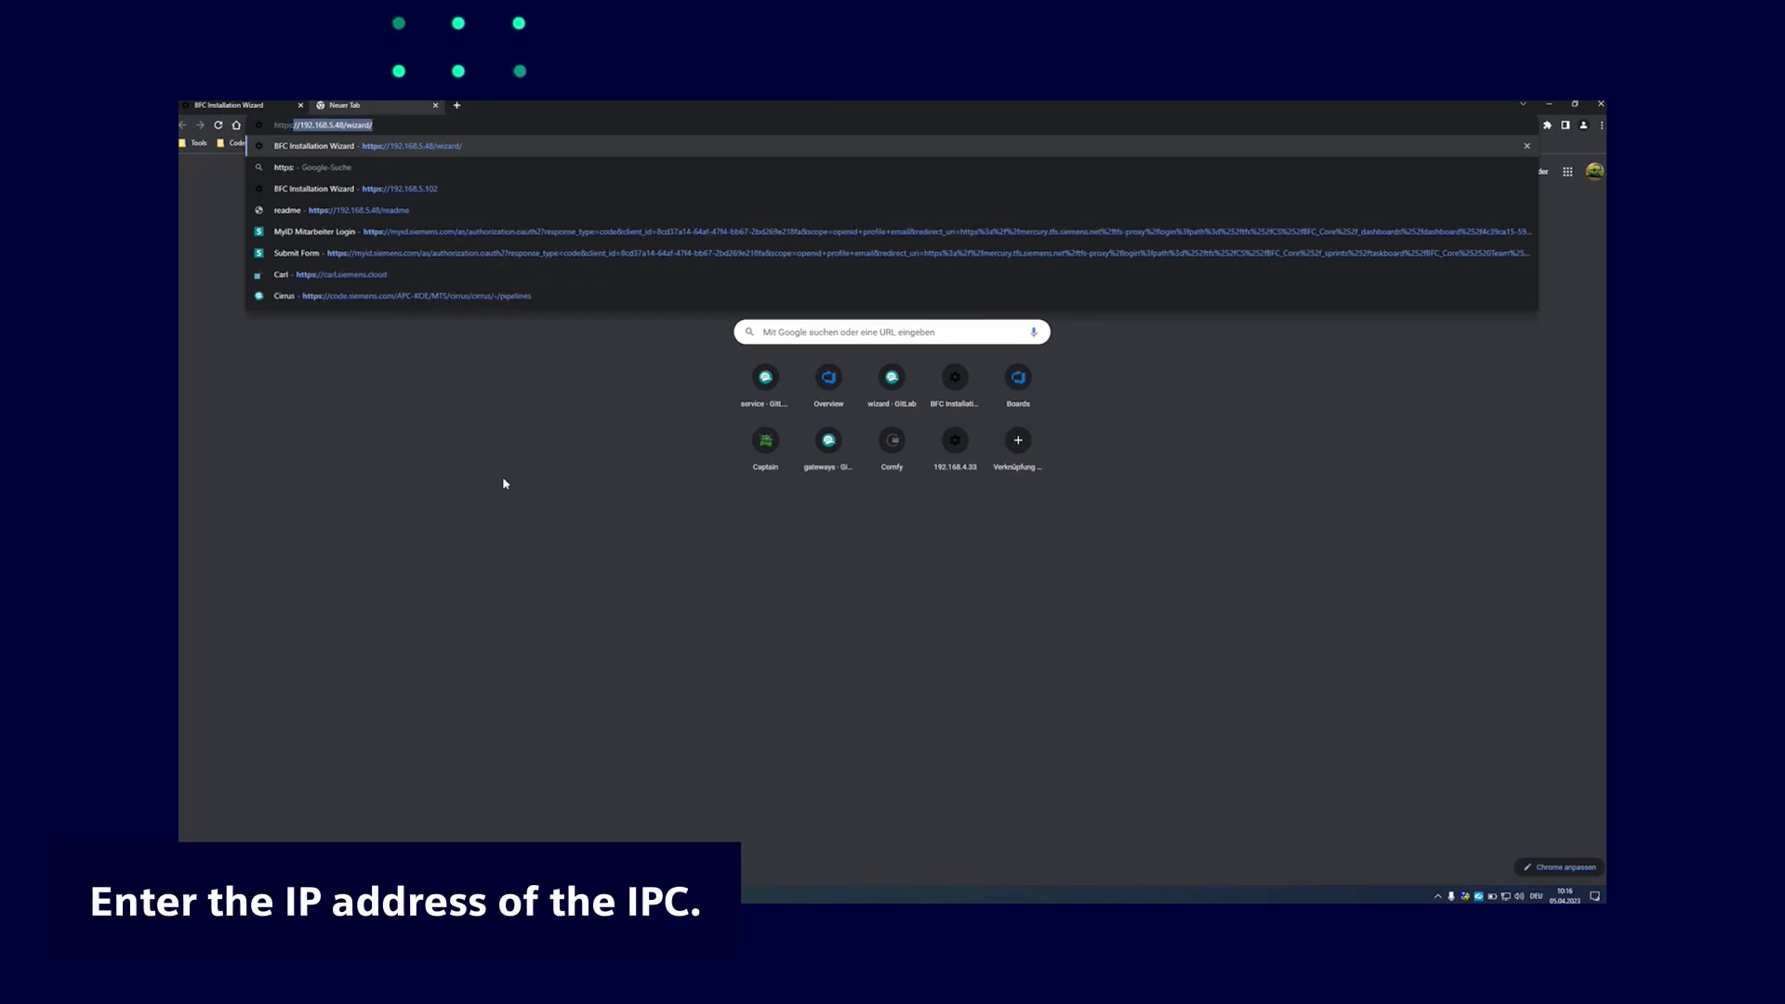
{"action": "type", "text": "://"}
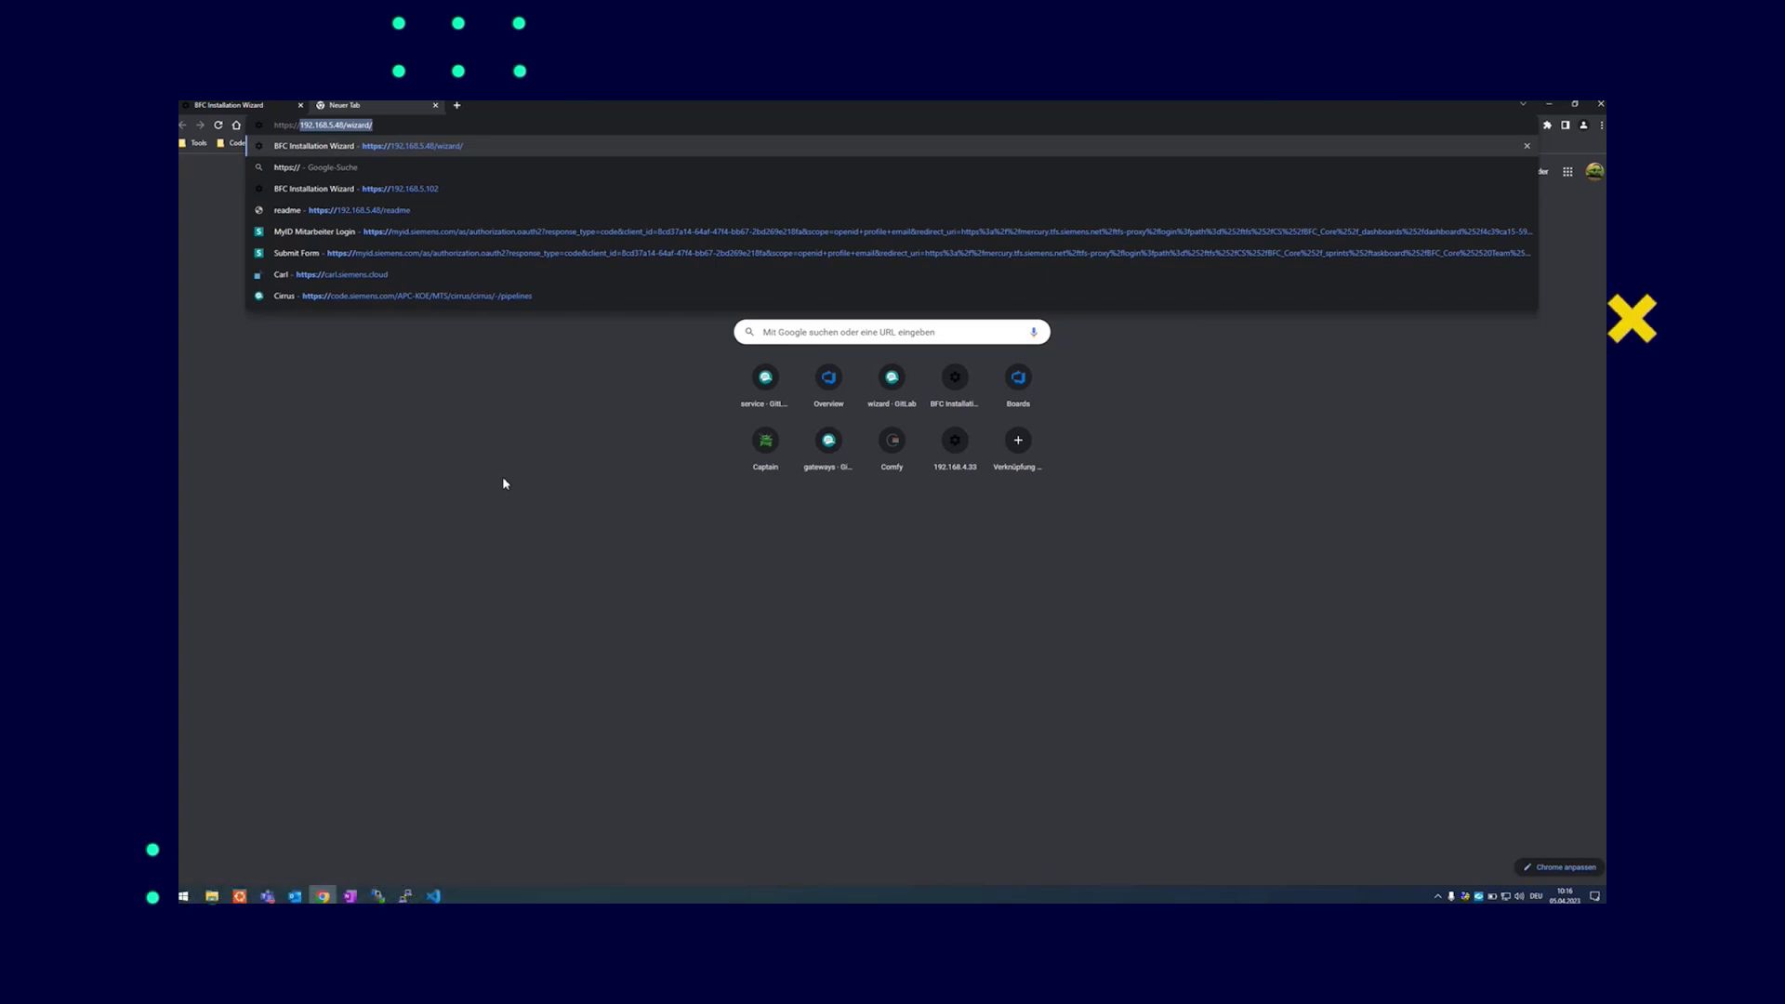
{"action": "type", "text": "192.168.5."}
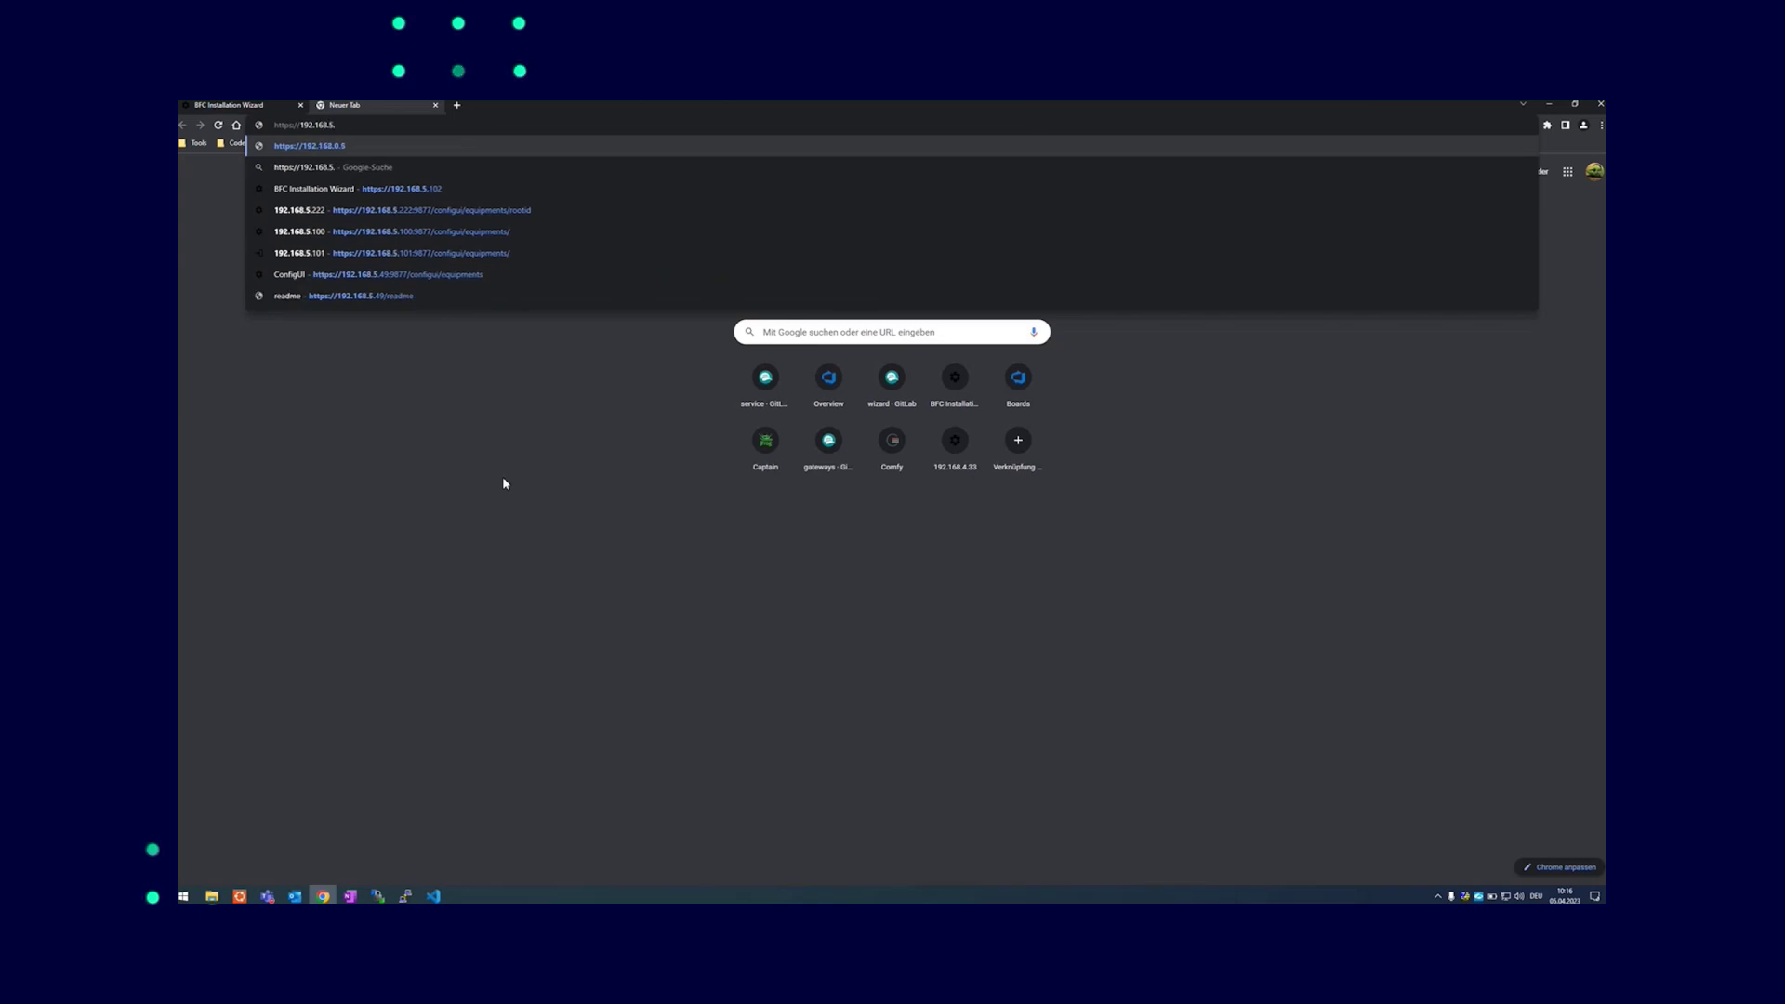
{"action": "type", "text": "102"}
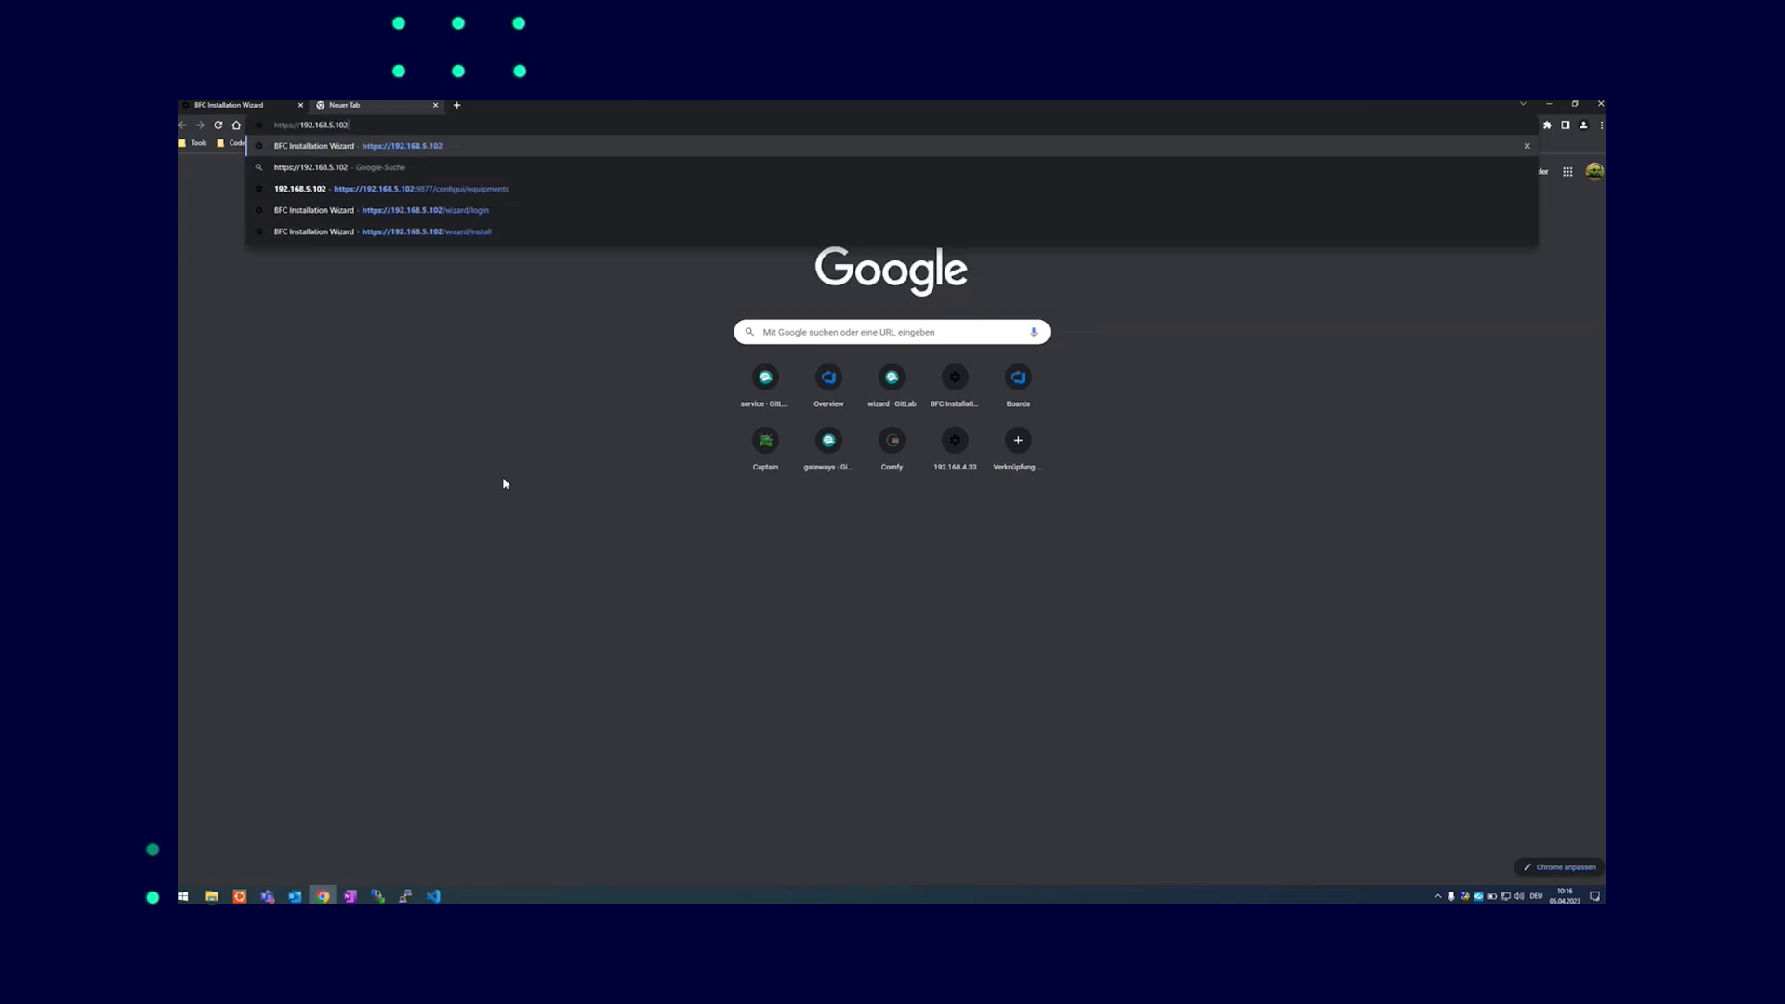
{"action": "key", "text": "Return"}
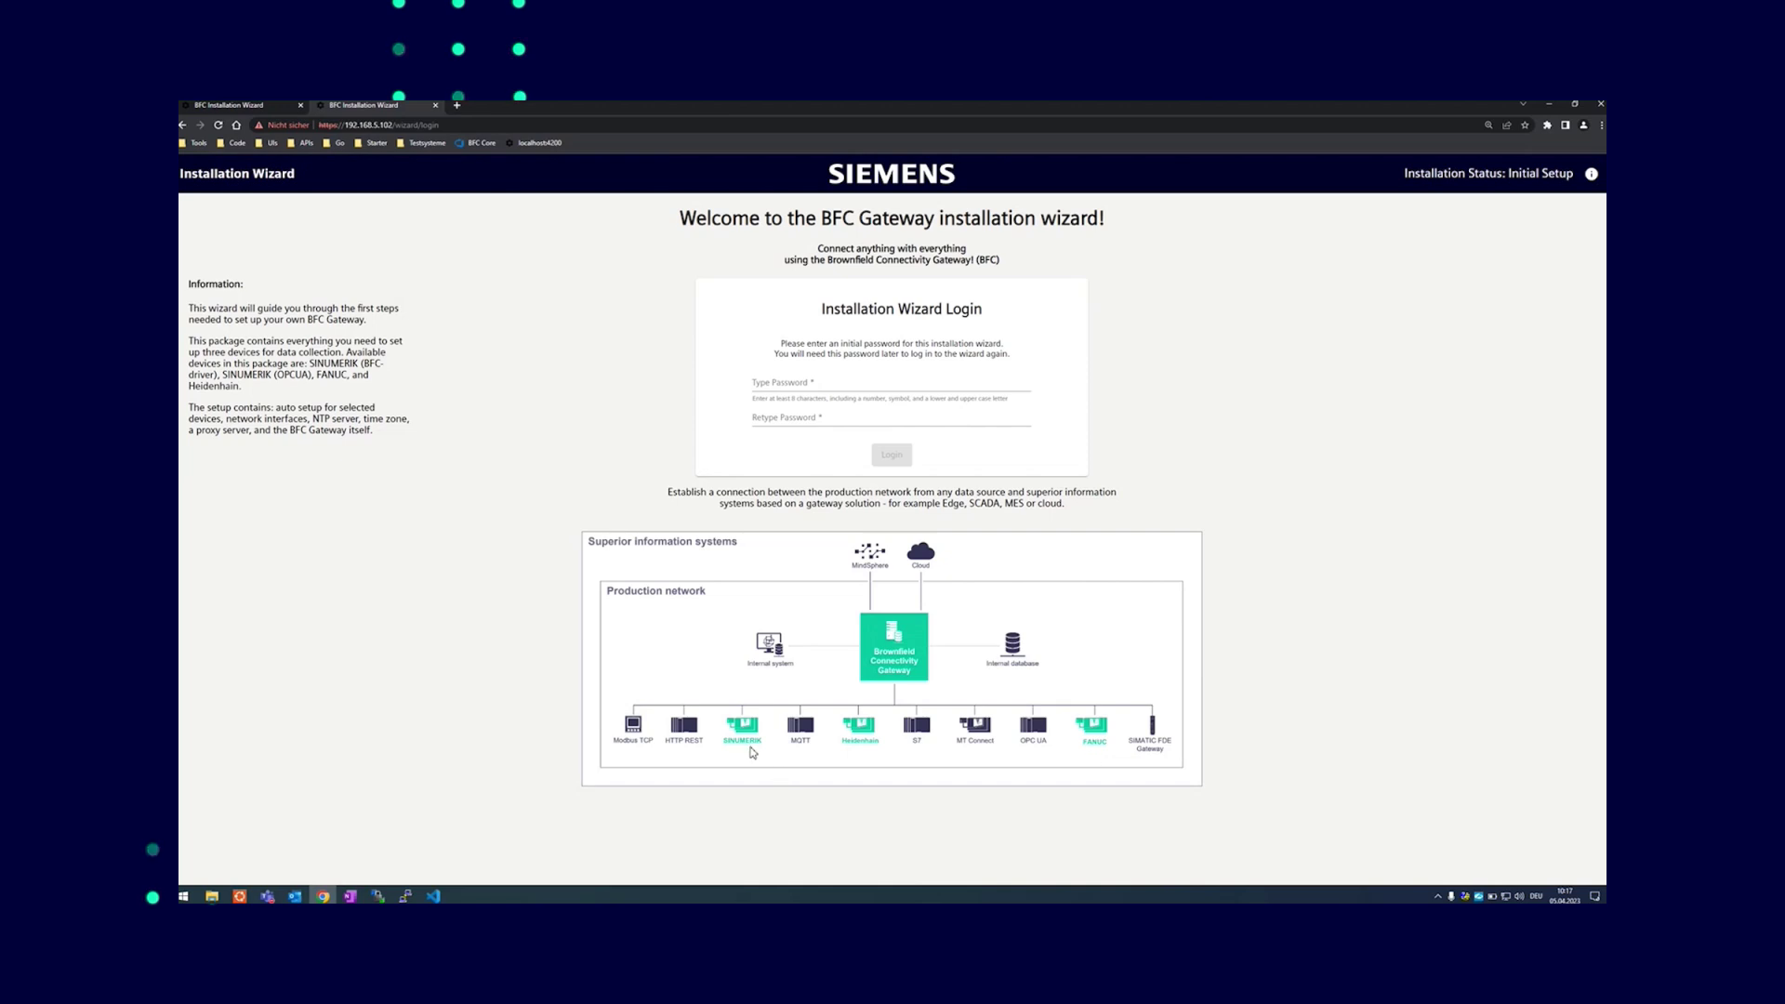
Enter the new wizard password in both password fields and log in
{"action": "left_click", "coordinate": [781, 384]}
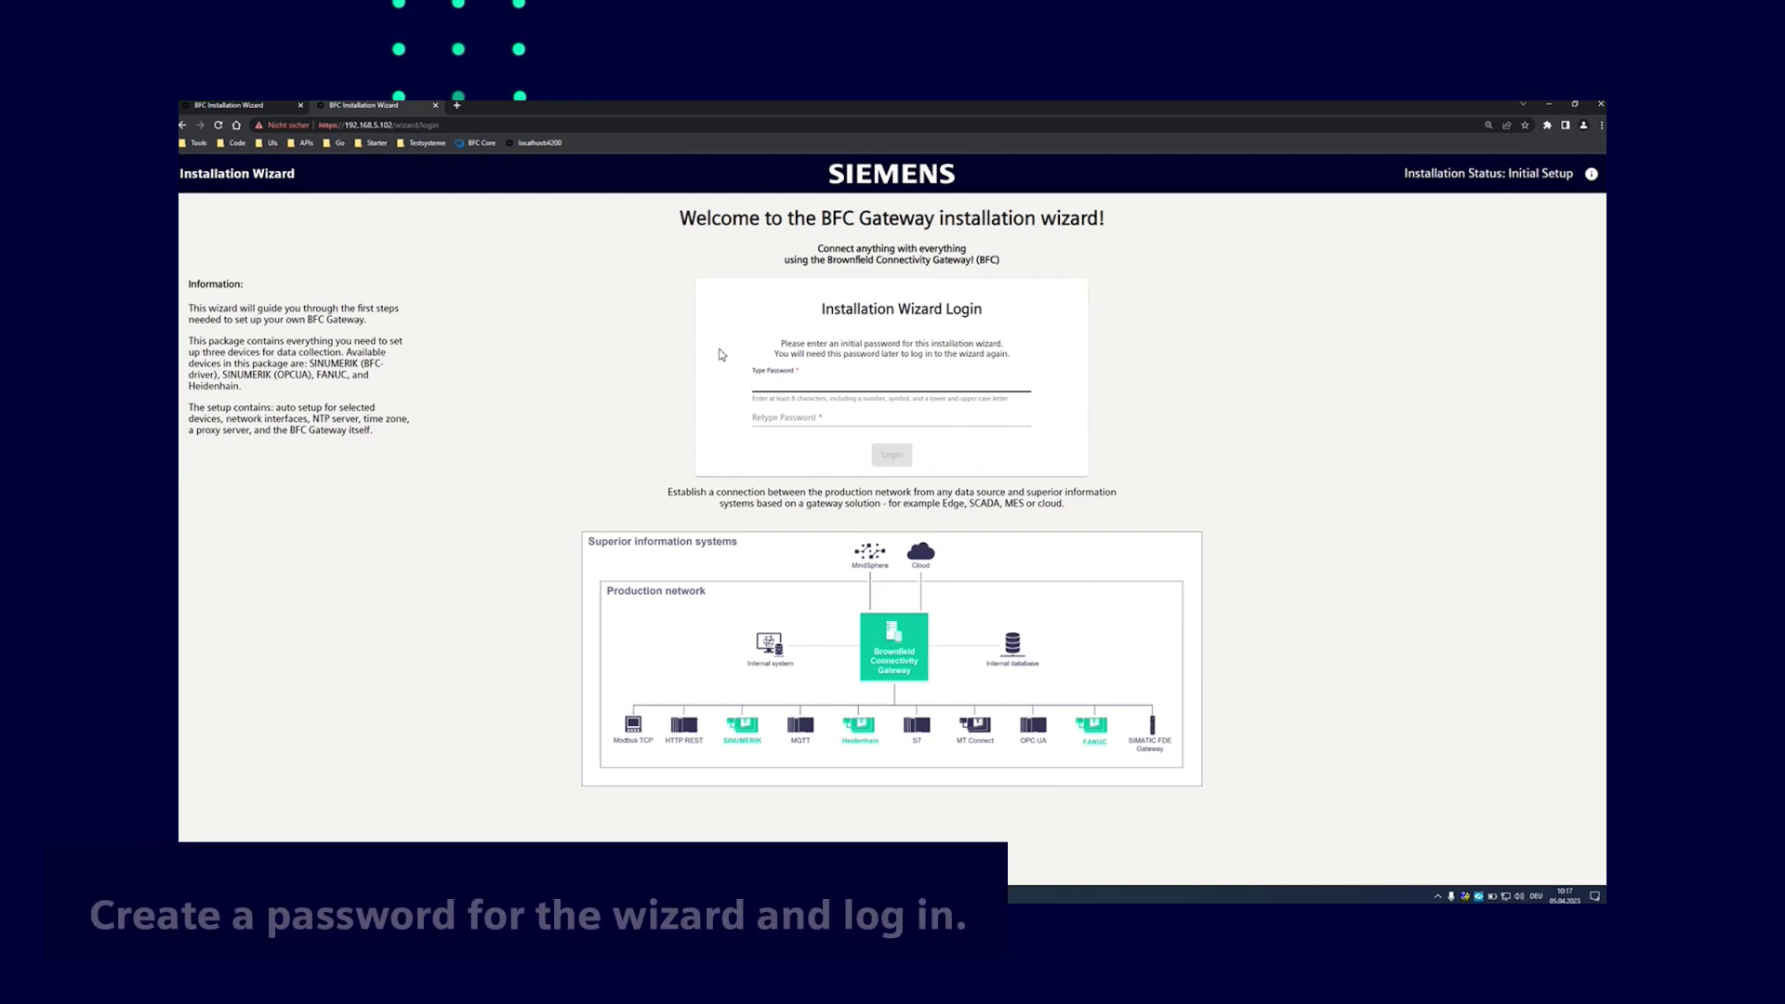
{"action": "type", "text": "a"}
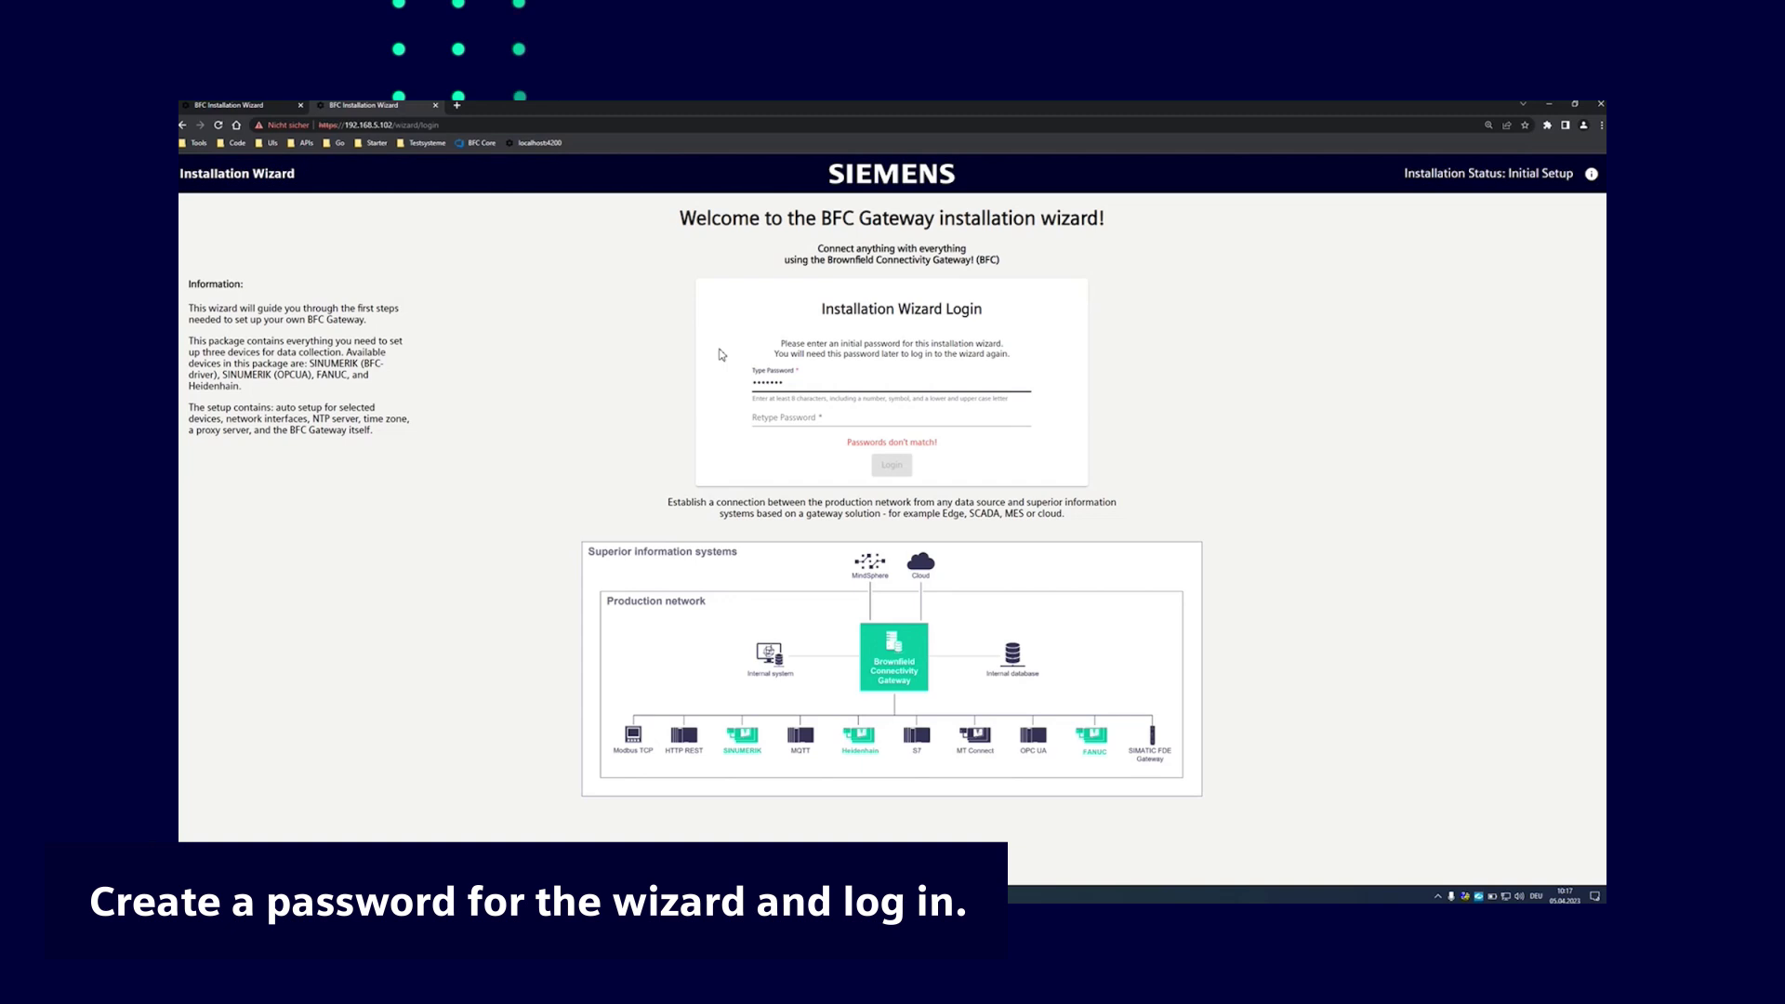
{"action": "type", "text": "aa"}
{"action": "key", "text": "Tab"}
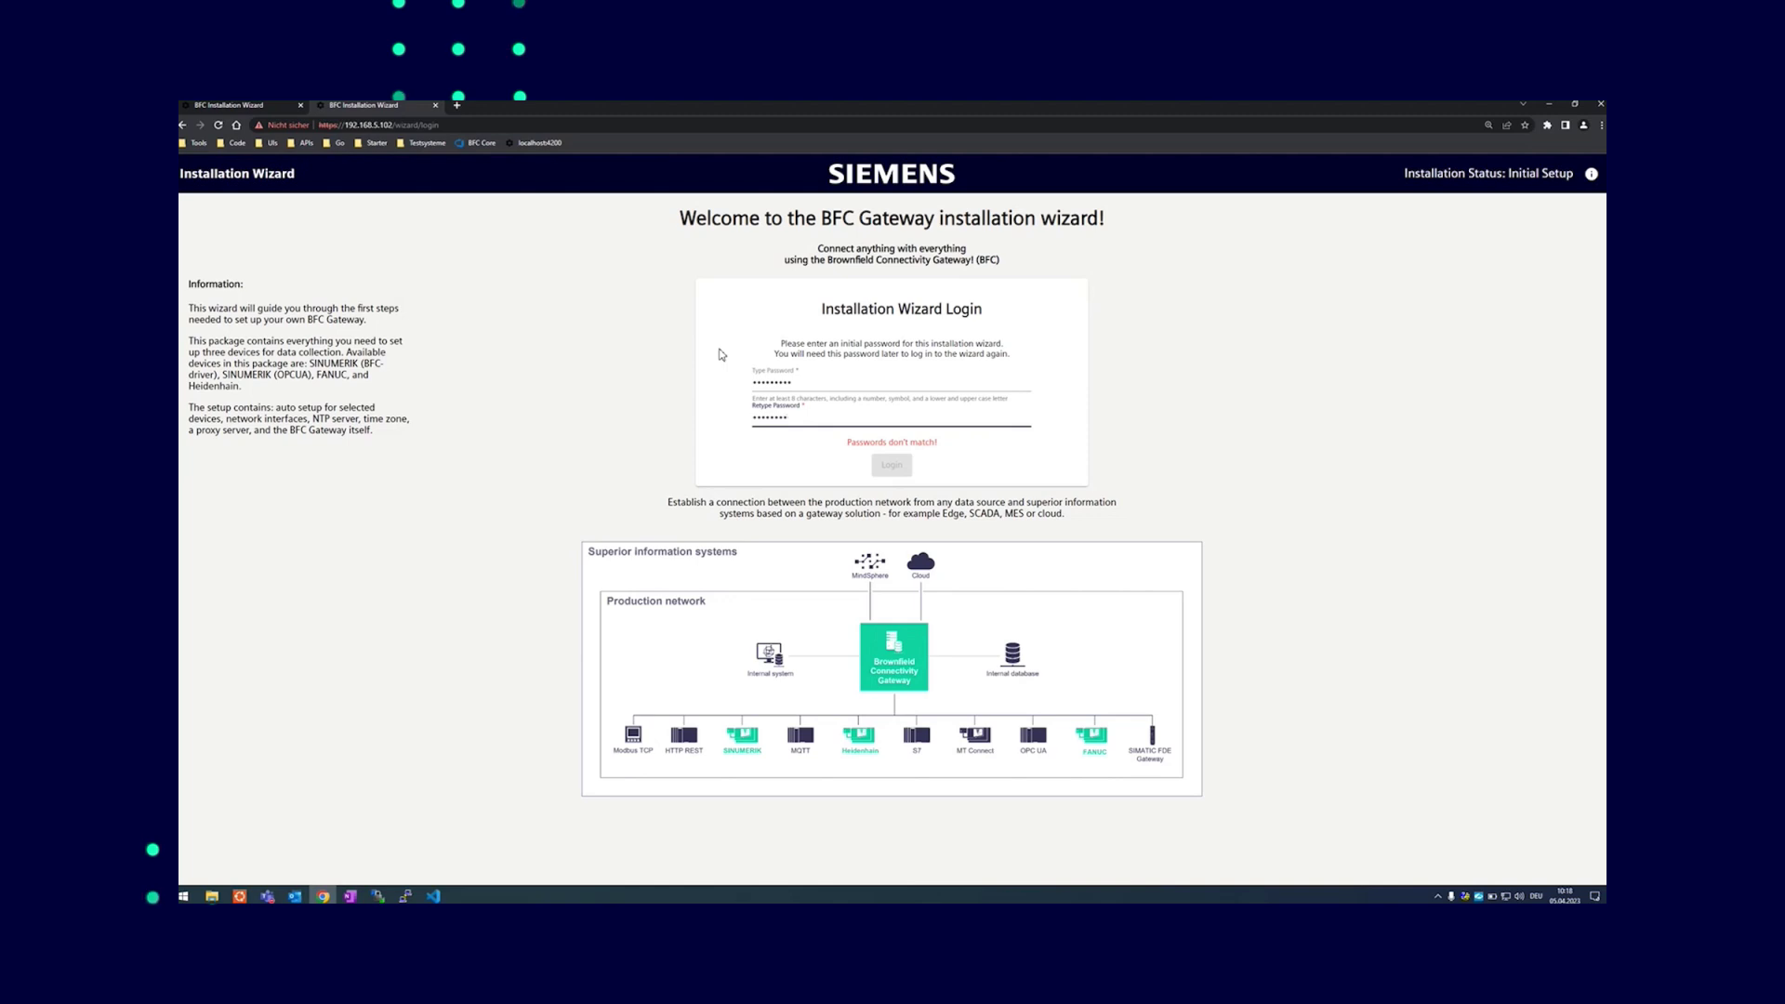
{"action": "type", "text": "********a"}
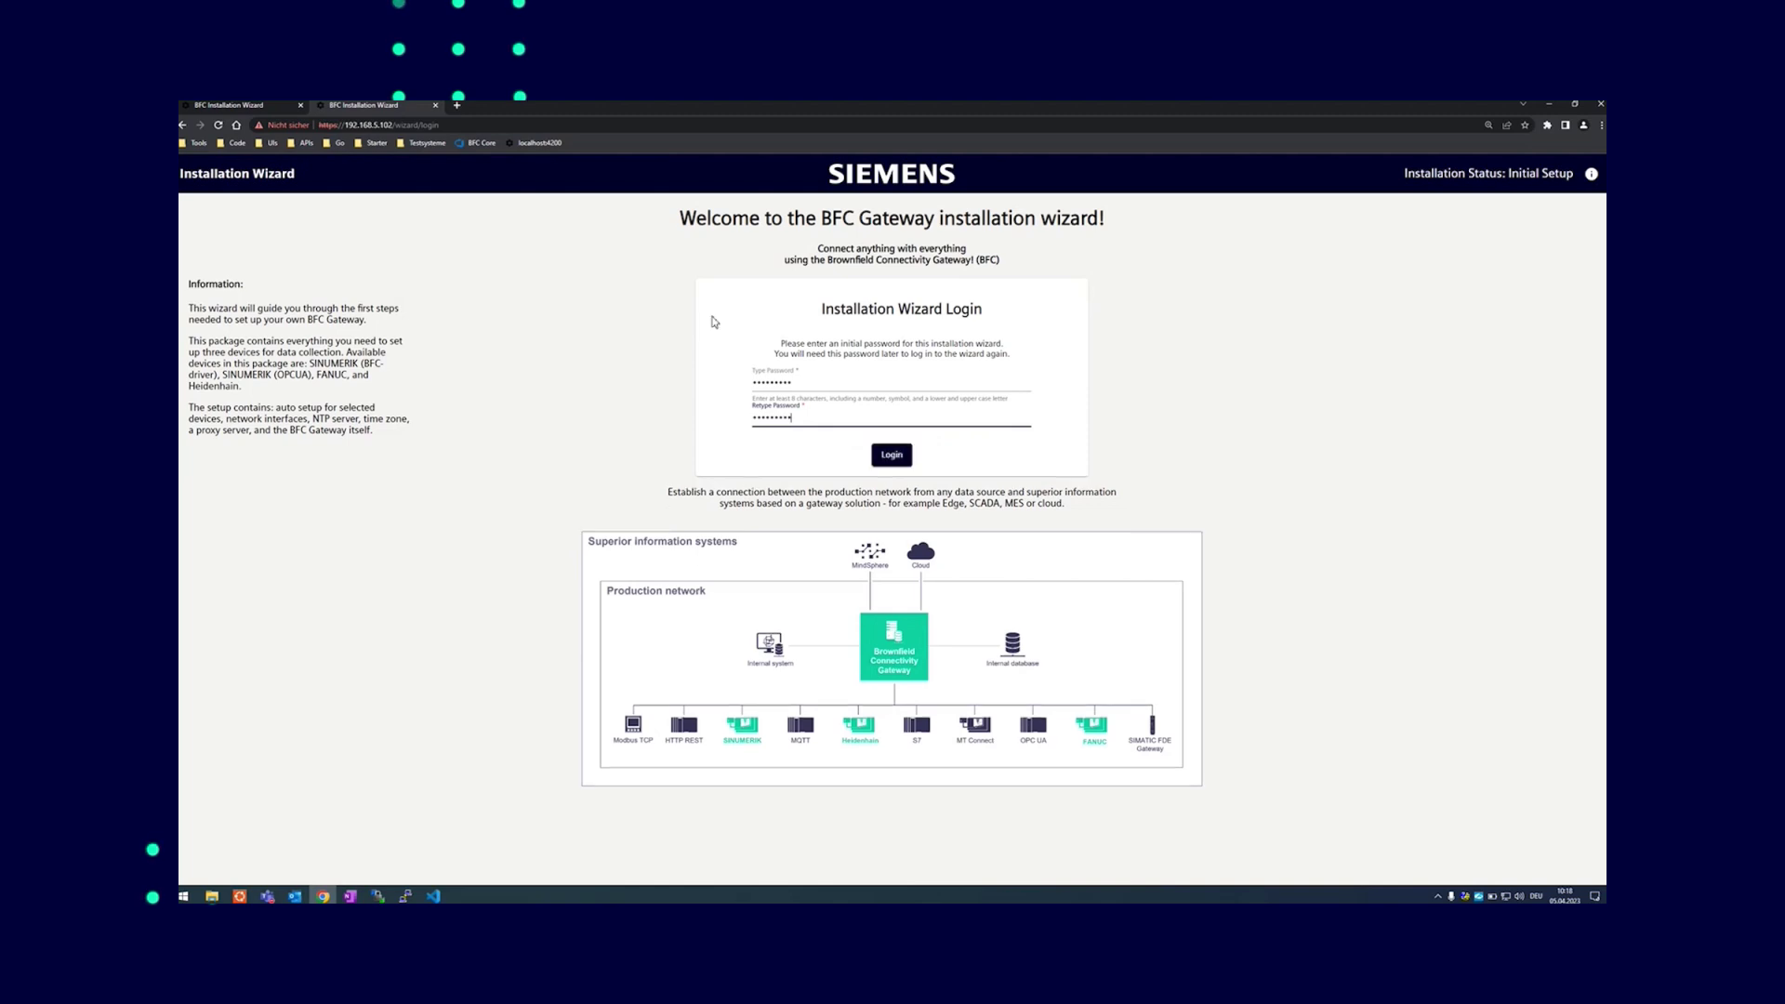
{"action": "left_click", "coordinate": [817, 400]}
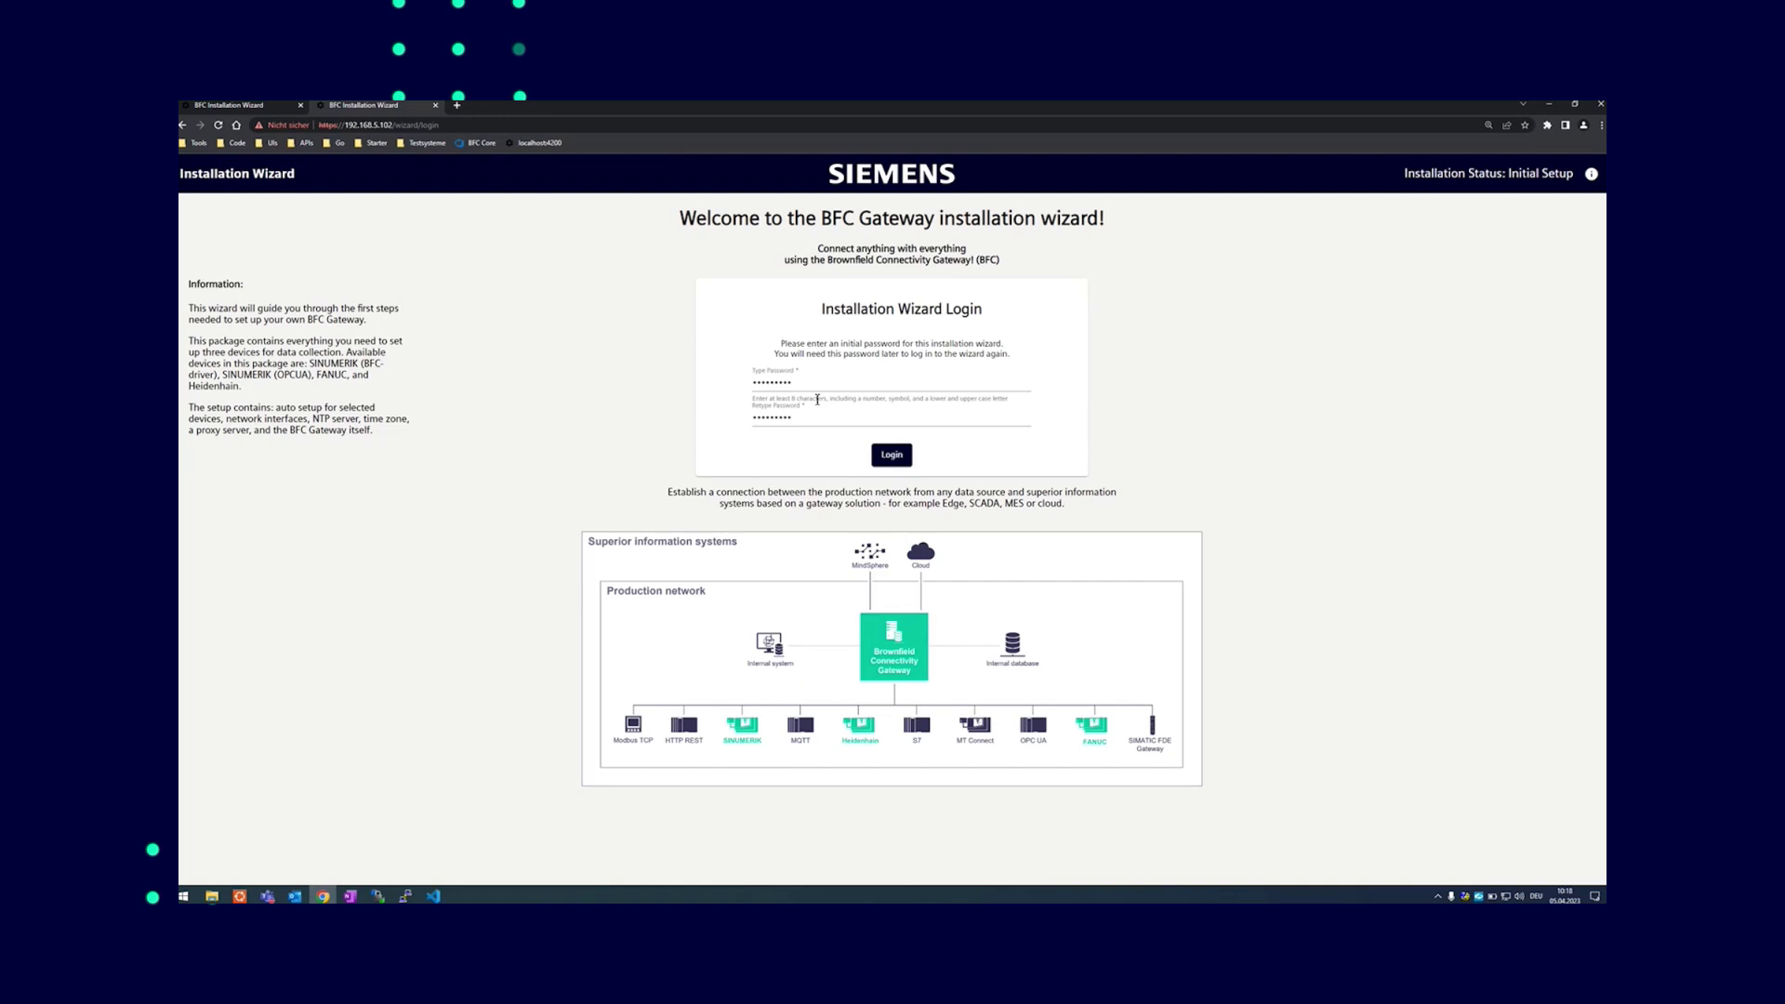
{"action": "left_click", "coordinate": [893, 456]}
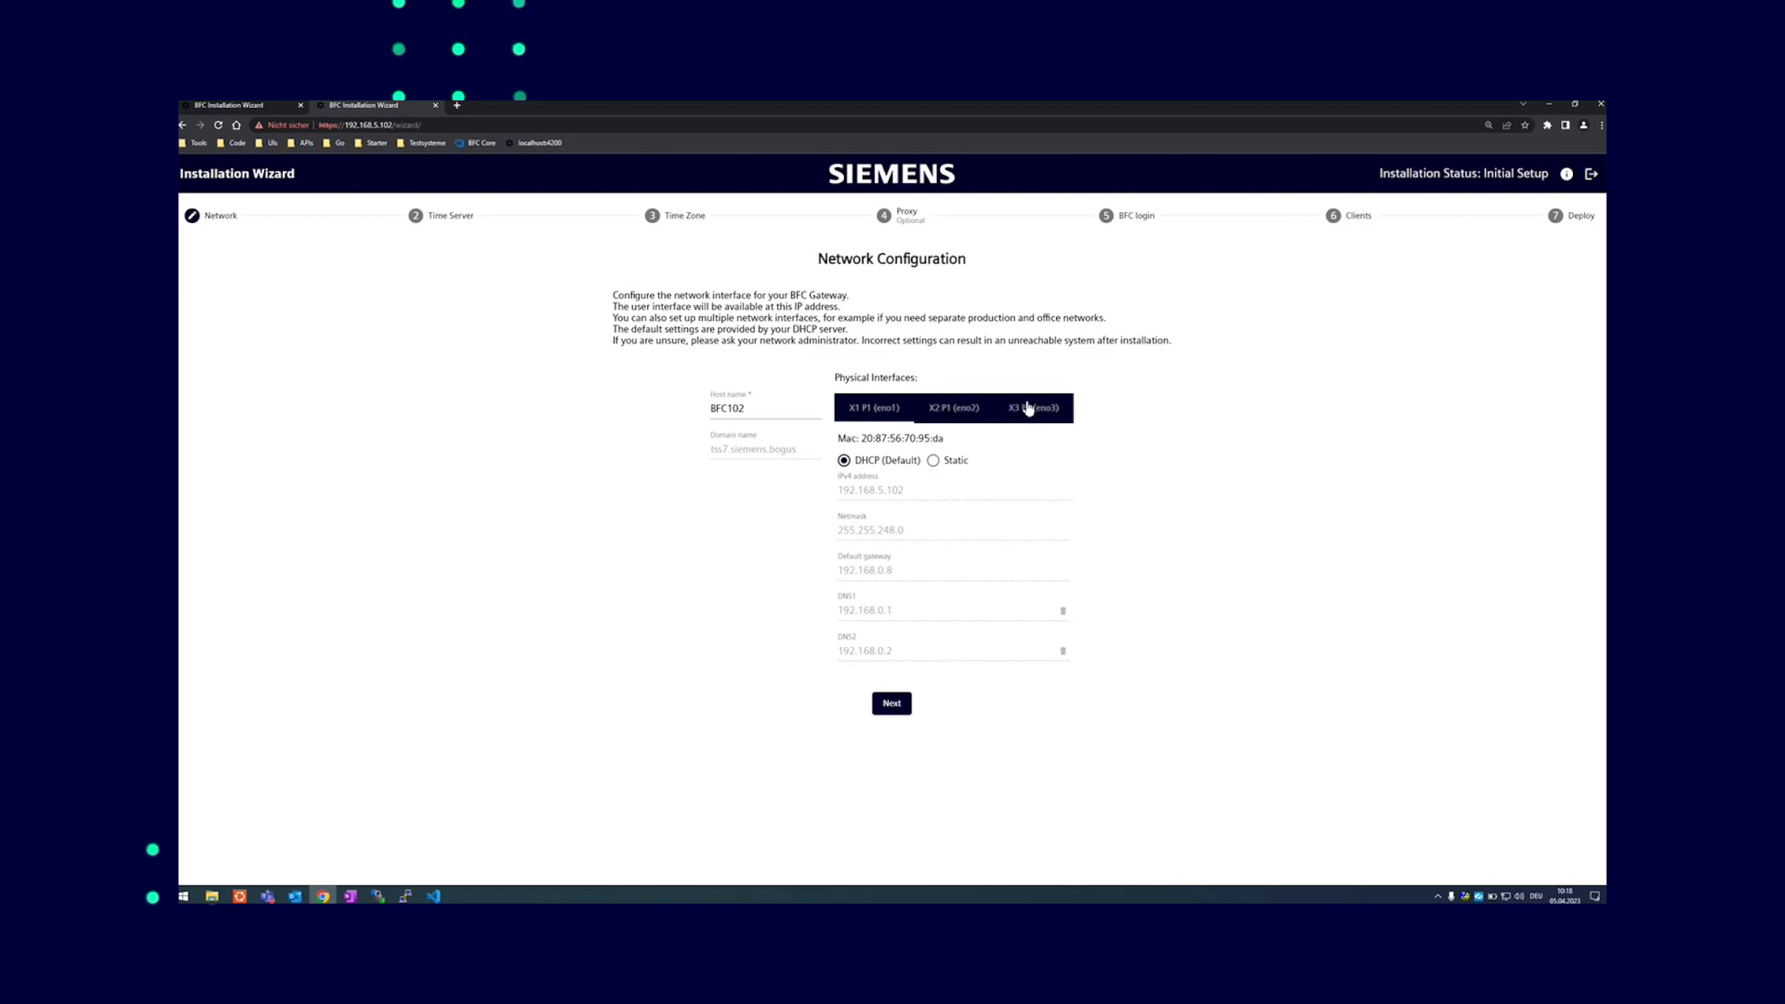
Review the X1 DHCP, X2 static and X3 interface settings for host BFC102, leaving the IPv4 address unchanged
{"action": "left_click", "coordinate": [1029, 408]}
{"action": "left_click", "coordinate": [878, 409]}
{"action": "left_click", "coordinate": [952, 418]}
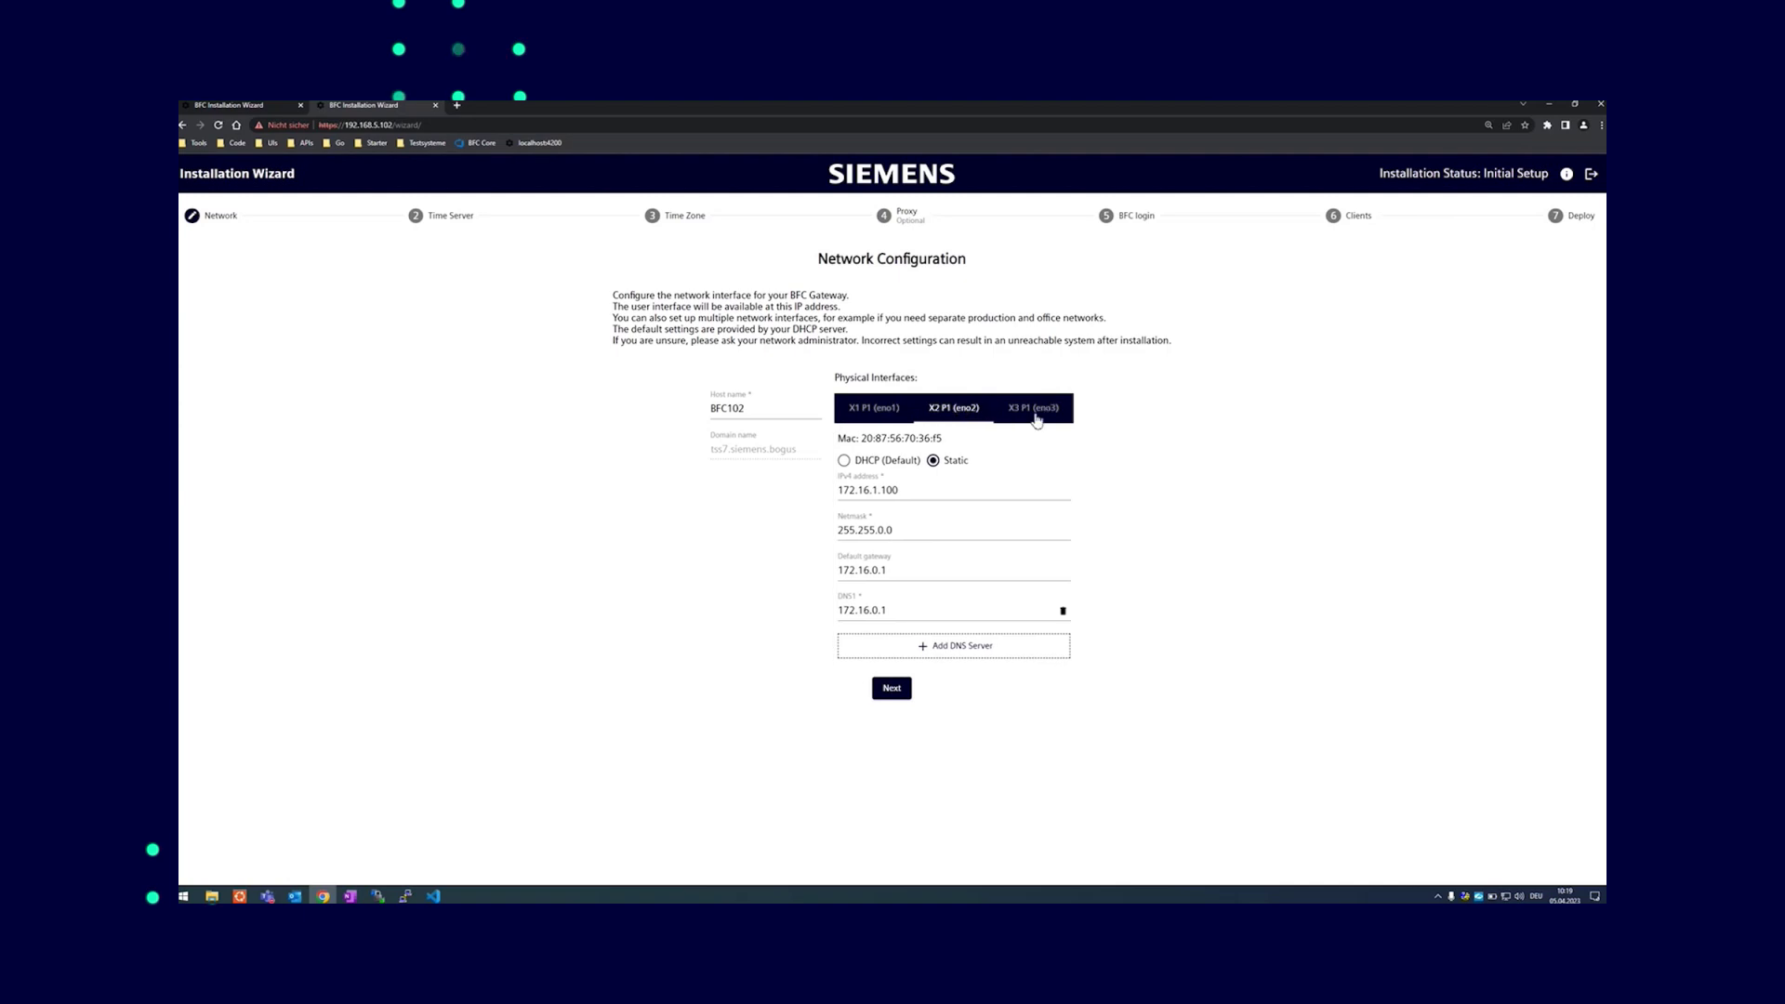
{"action": "left_click", "coordinate": [1037, 418]}
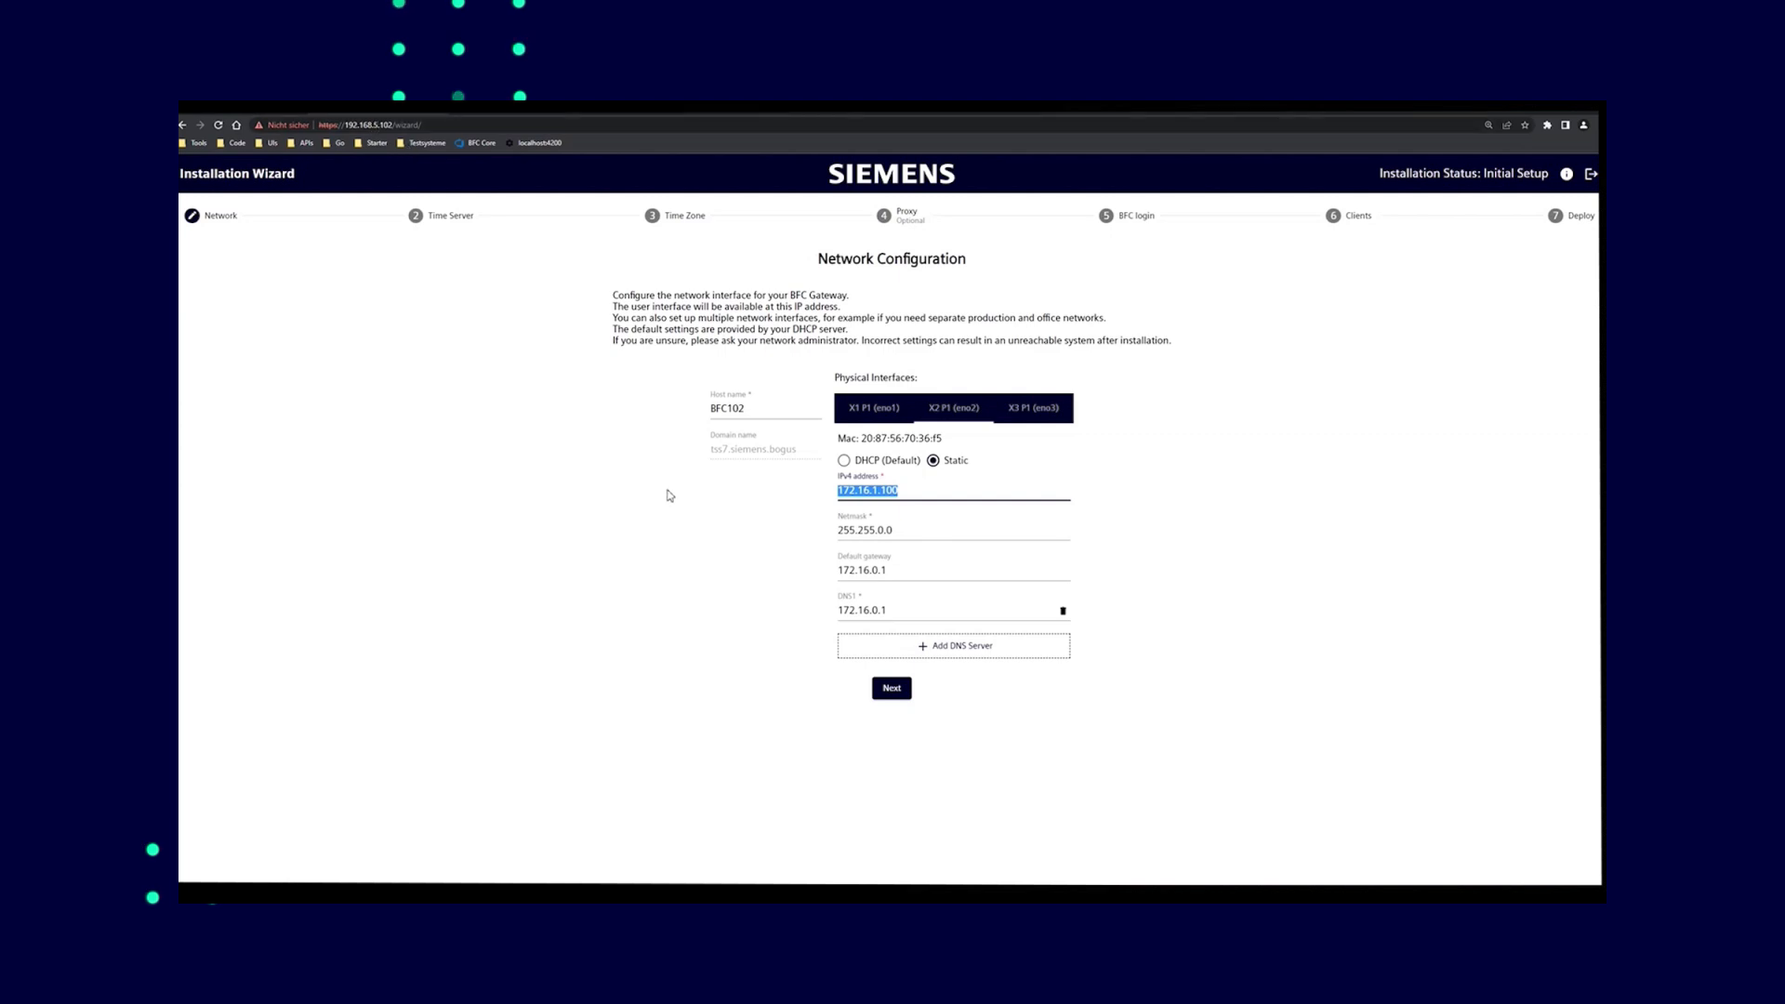
{"action": "left_click", "coordinate": [757, 590]}
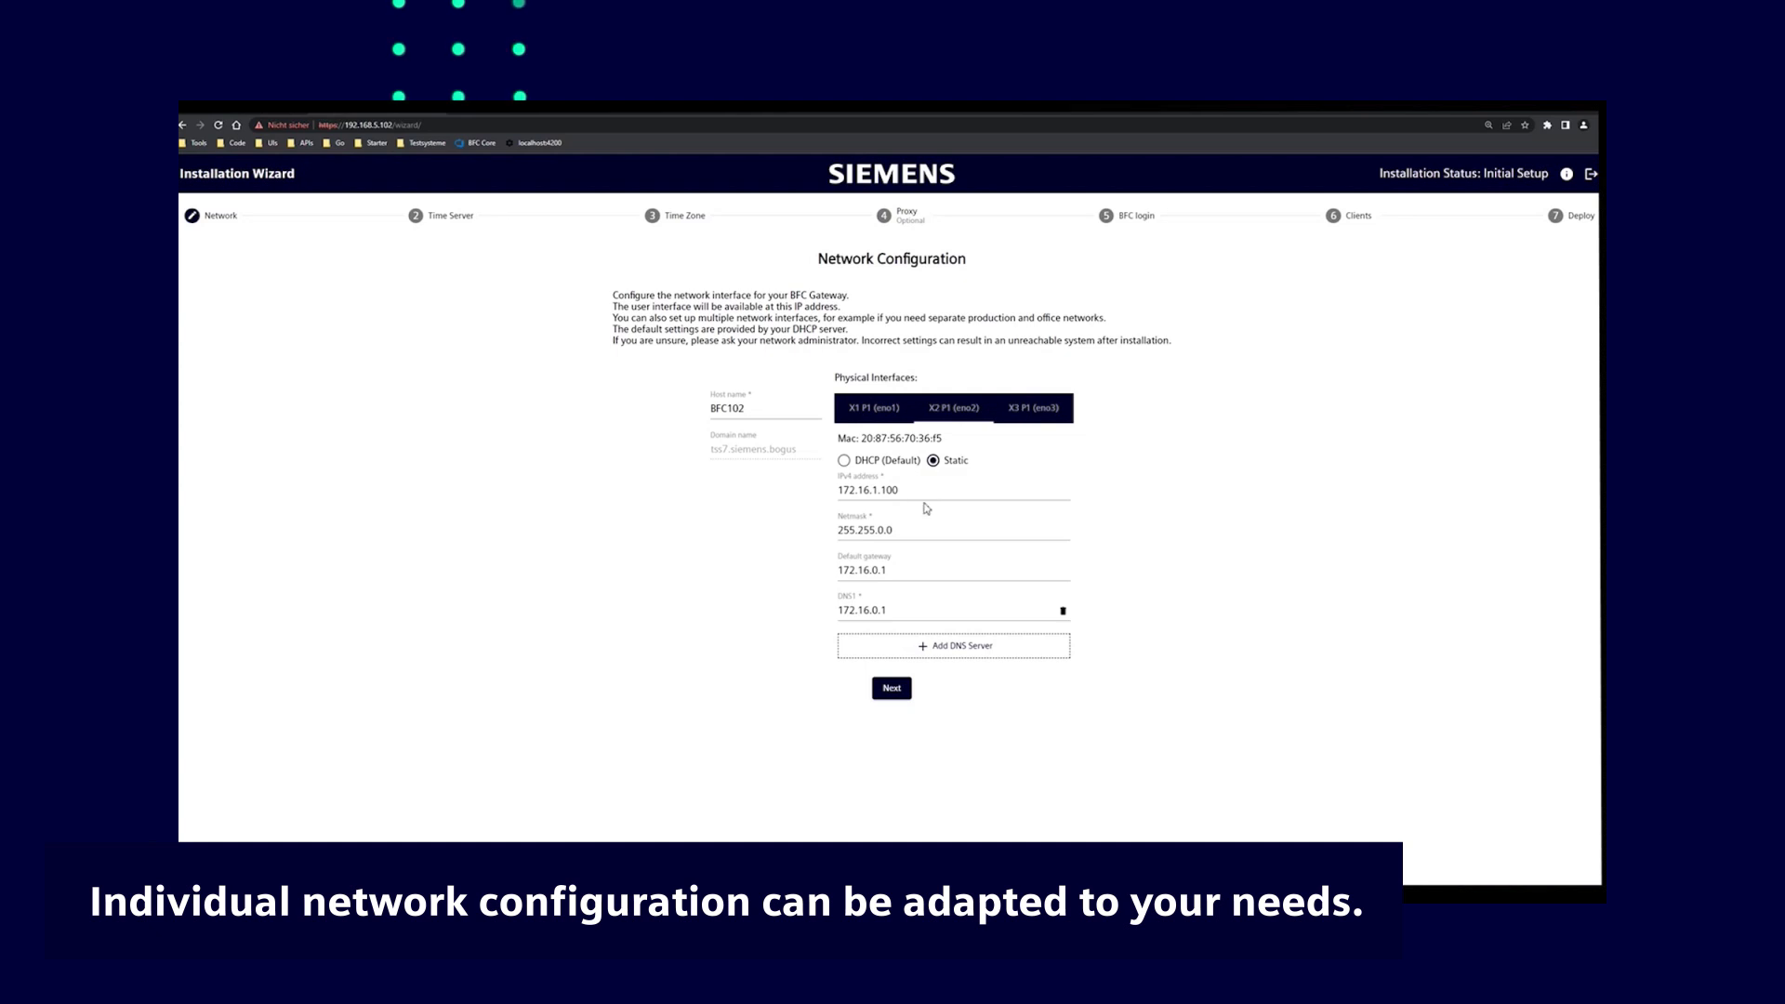
{"action": "left_click", "coordinate": [907, 407]}
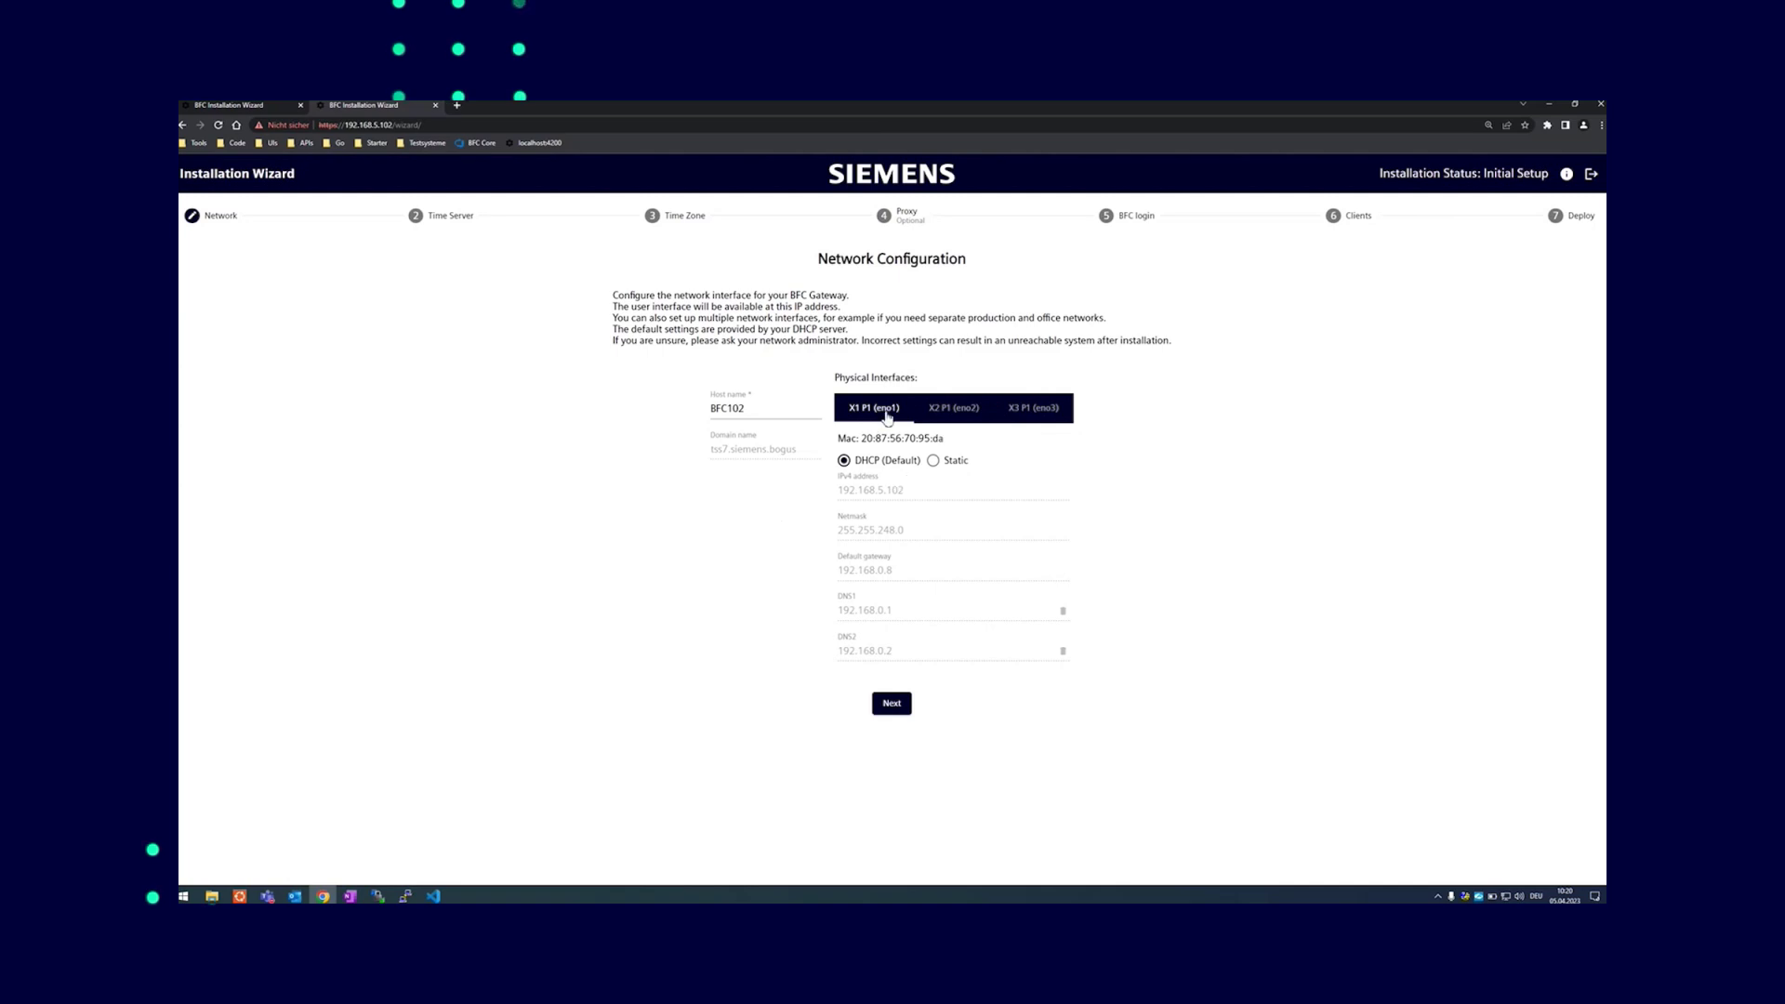
{"action": "left_click", "coordinate": [752, 409]}
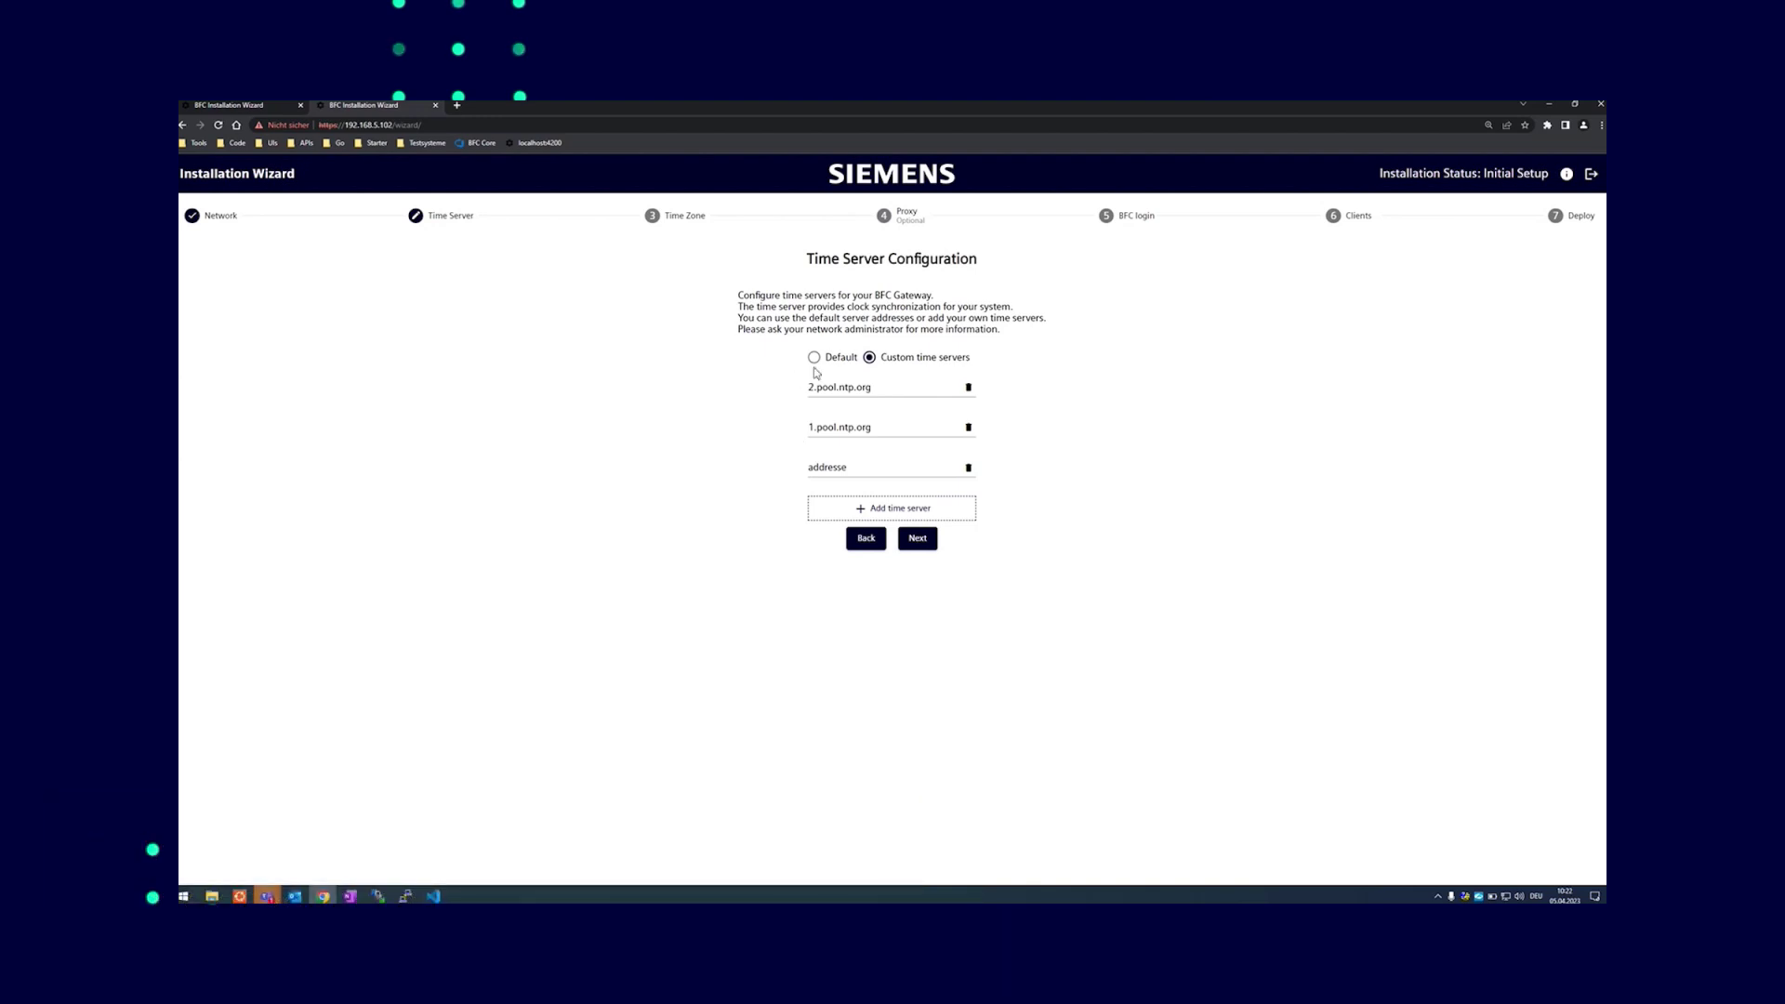
Revert to the Default pool.ntp.org time servers and proceed to Time Zone Configuration
{"action": "left_click", "coordinate": [818, 360]}
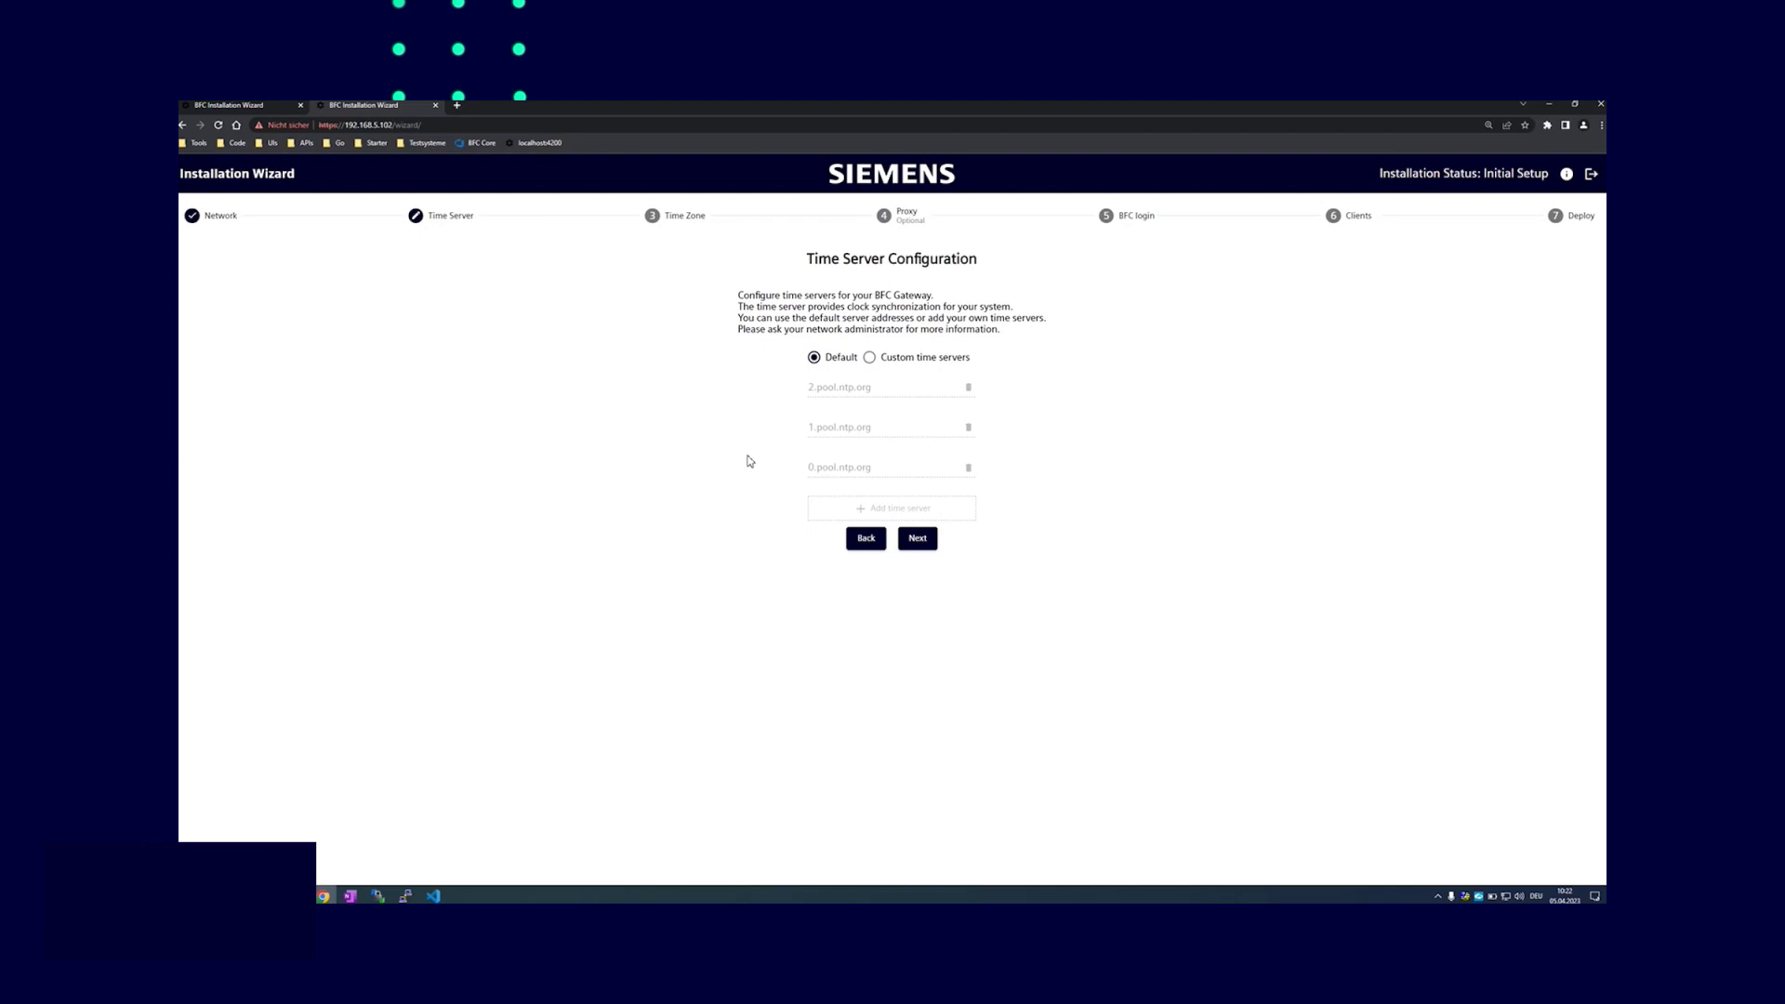
{"action": "left_click", "coordinate": [918, 538]}
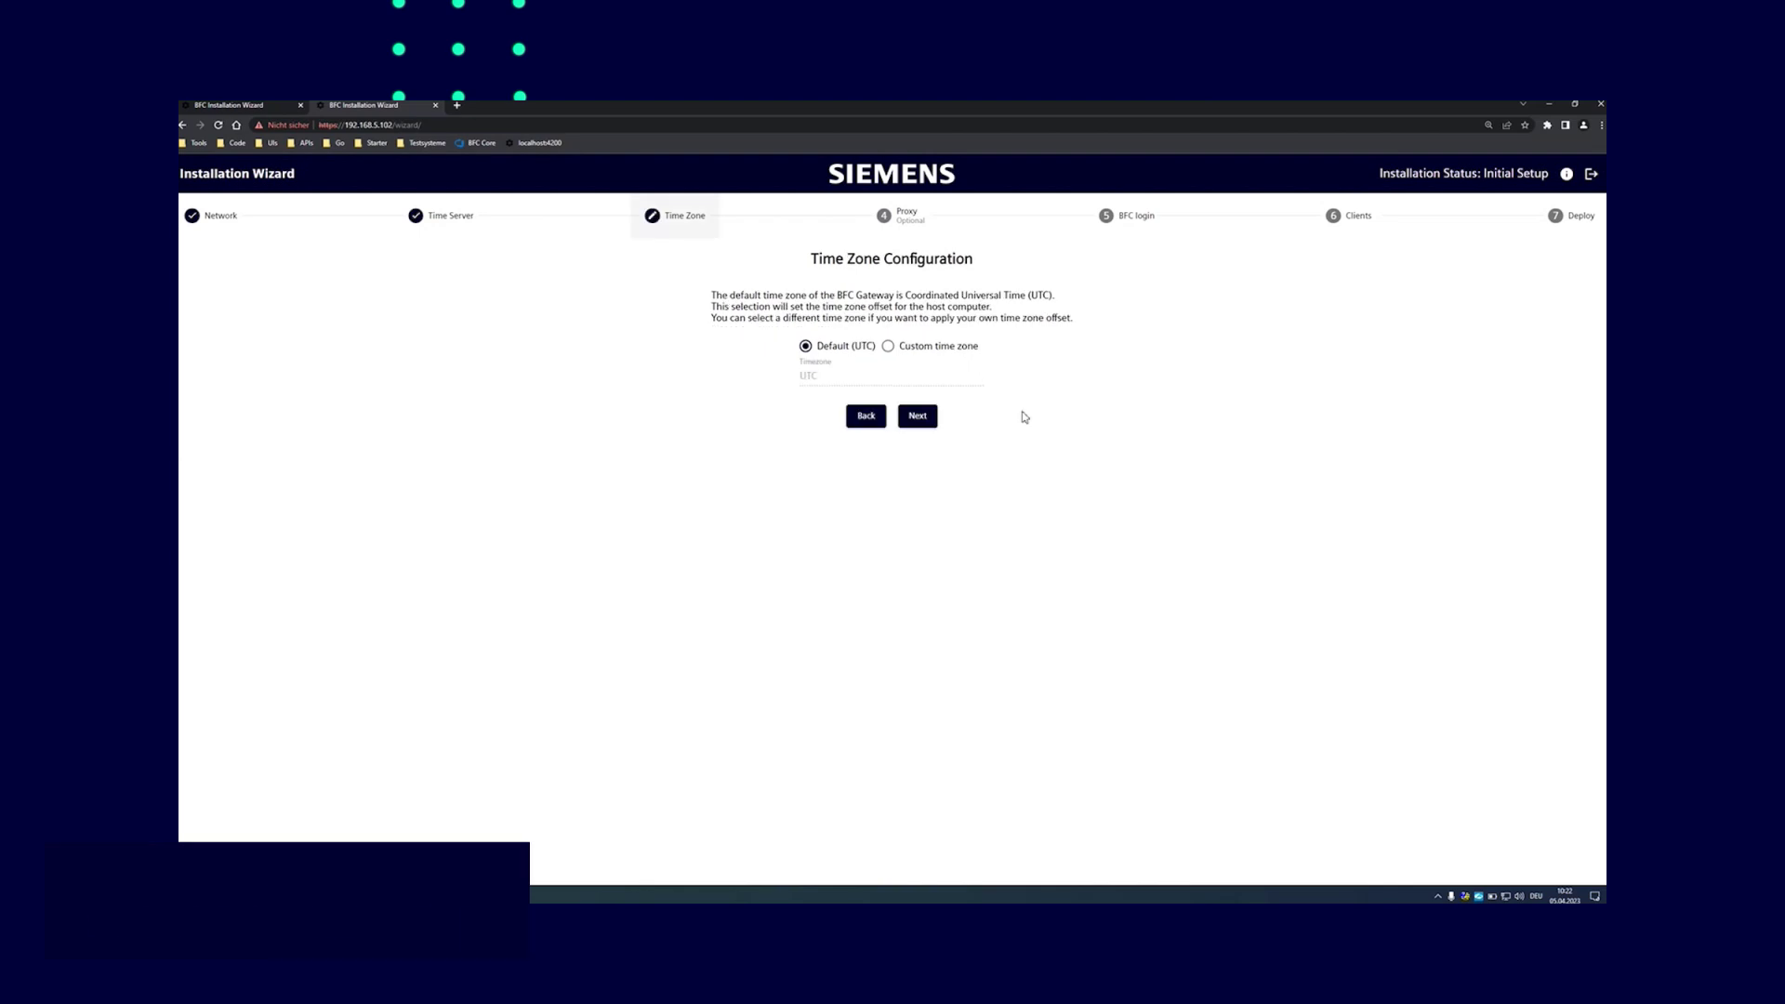
Select a Custom time zone, then a Custom proxy server, advancing to Gateway Login Configuration
{"action": "left_click", "coordinate": [905, 349]}
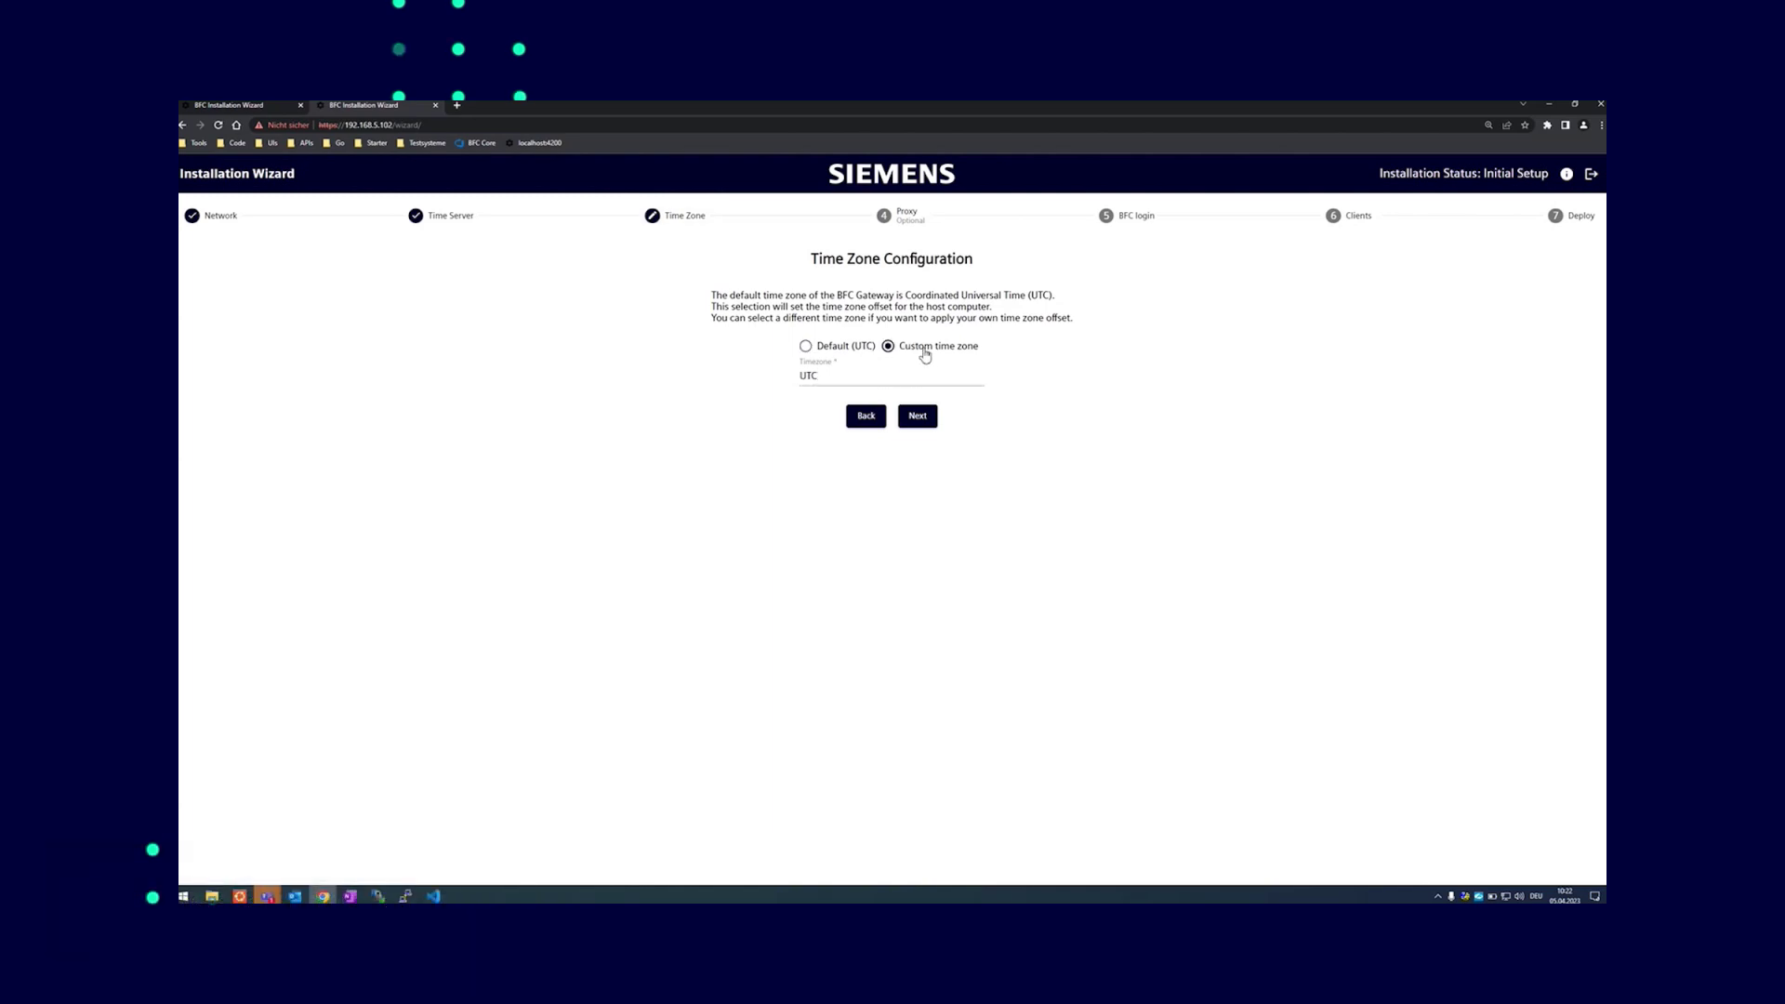
{"action": "left_click", "coordinate": [918, 416]}
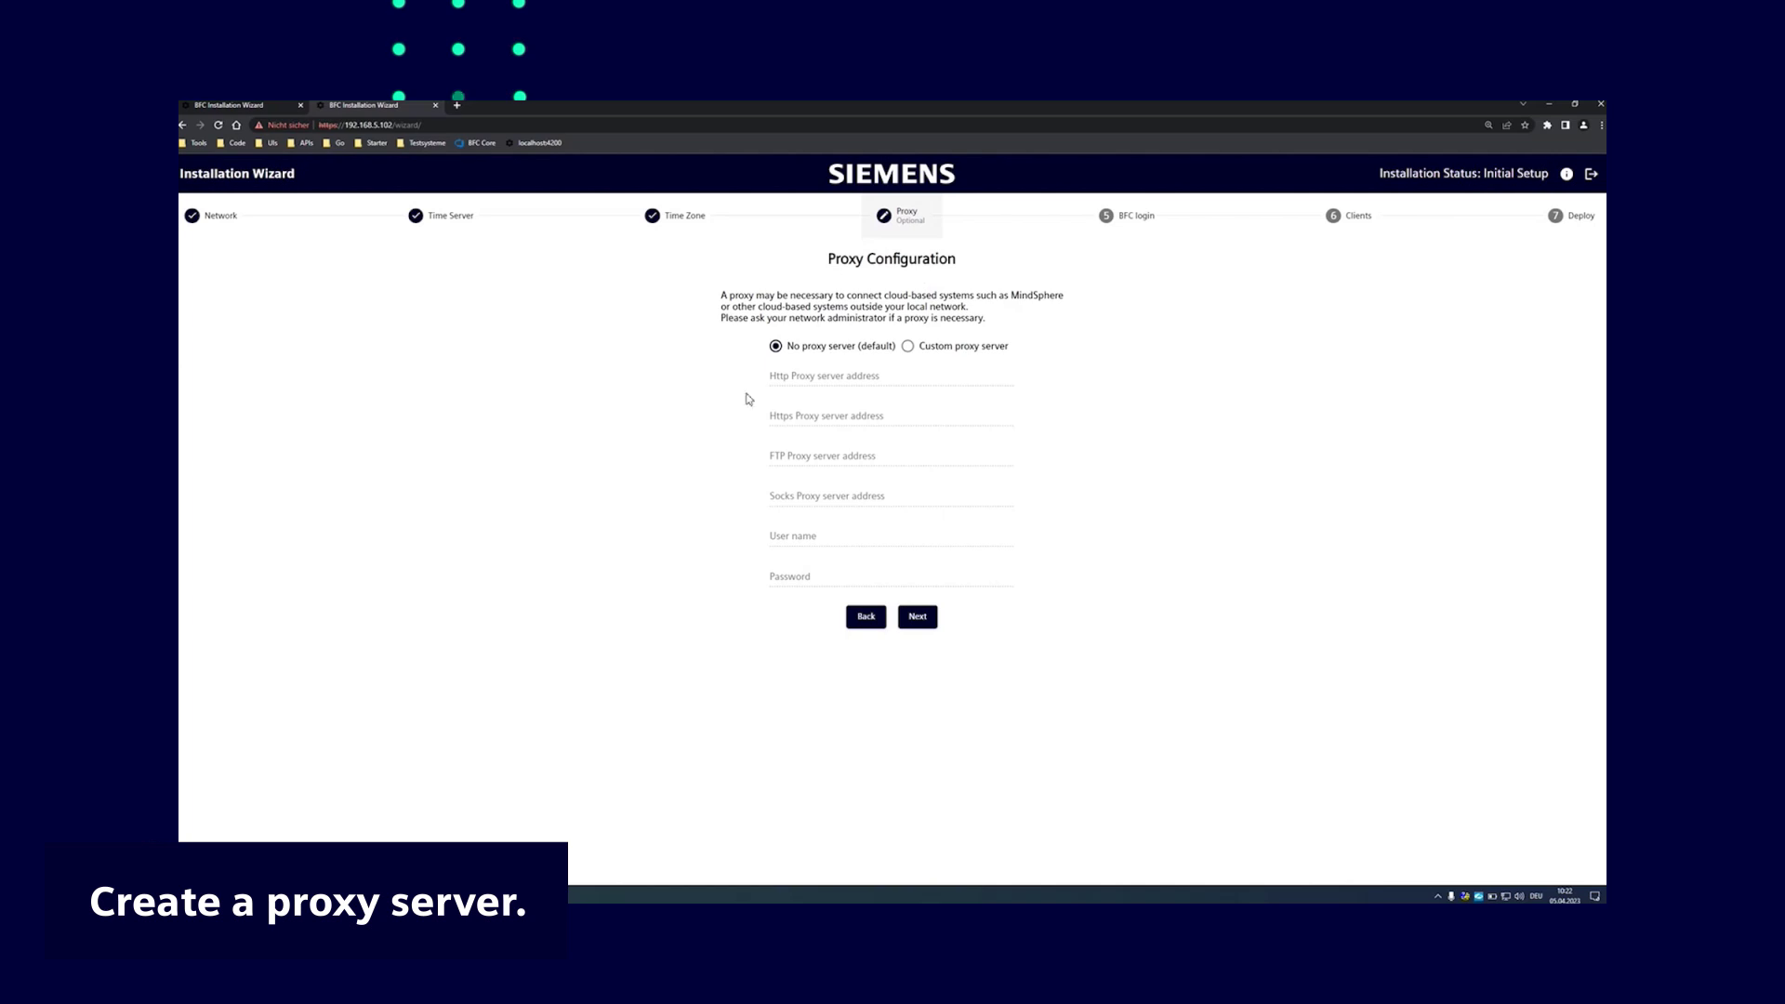
{"action": "left_click", "coordinate": [908, 345]}
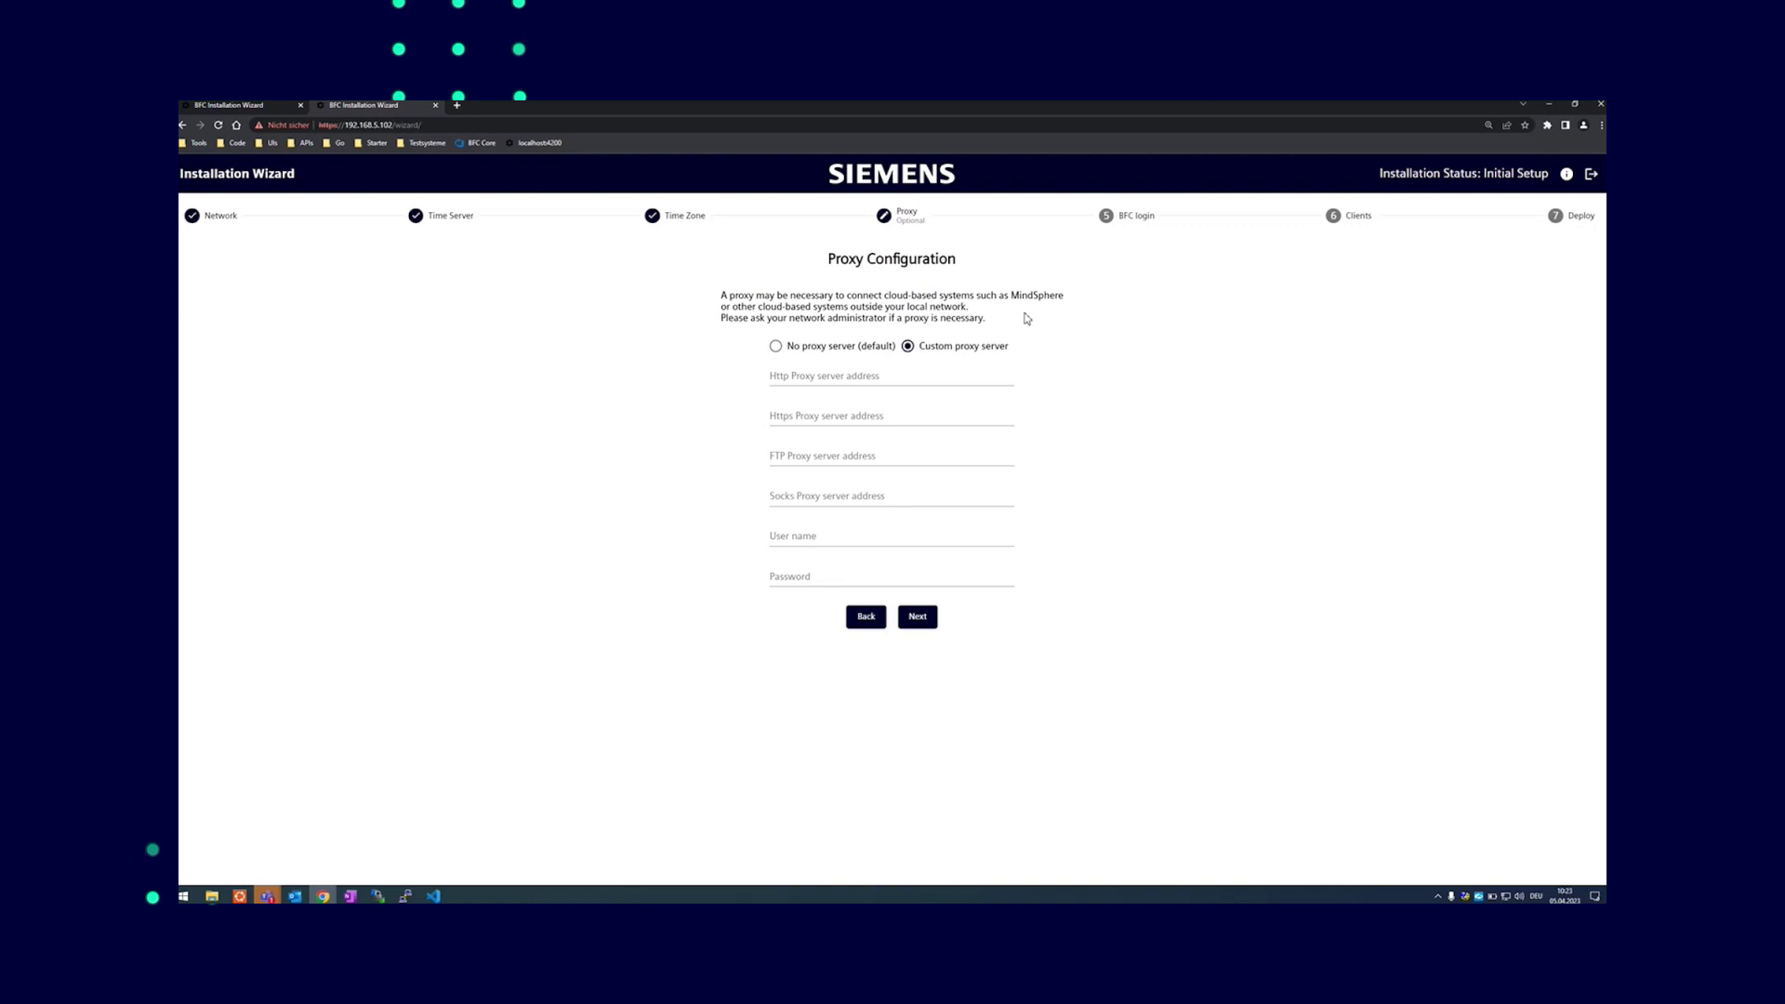
{"action": "left_click", "coordinate": [1127, 221]}
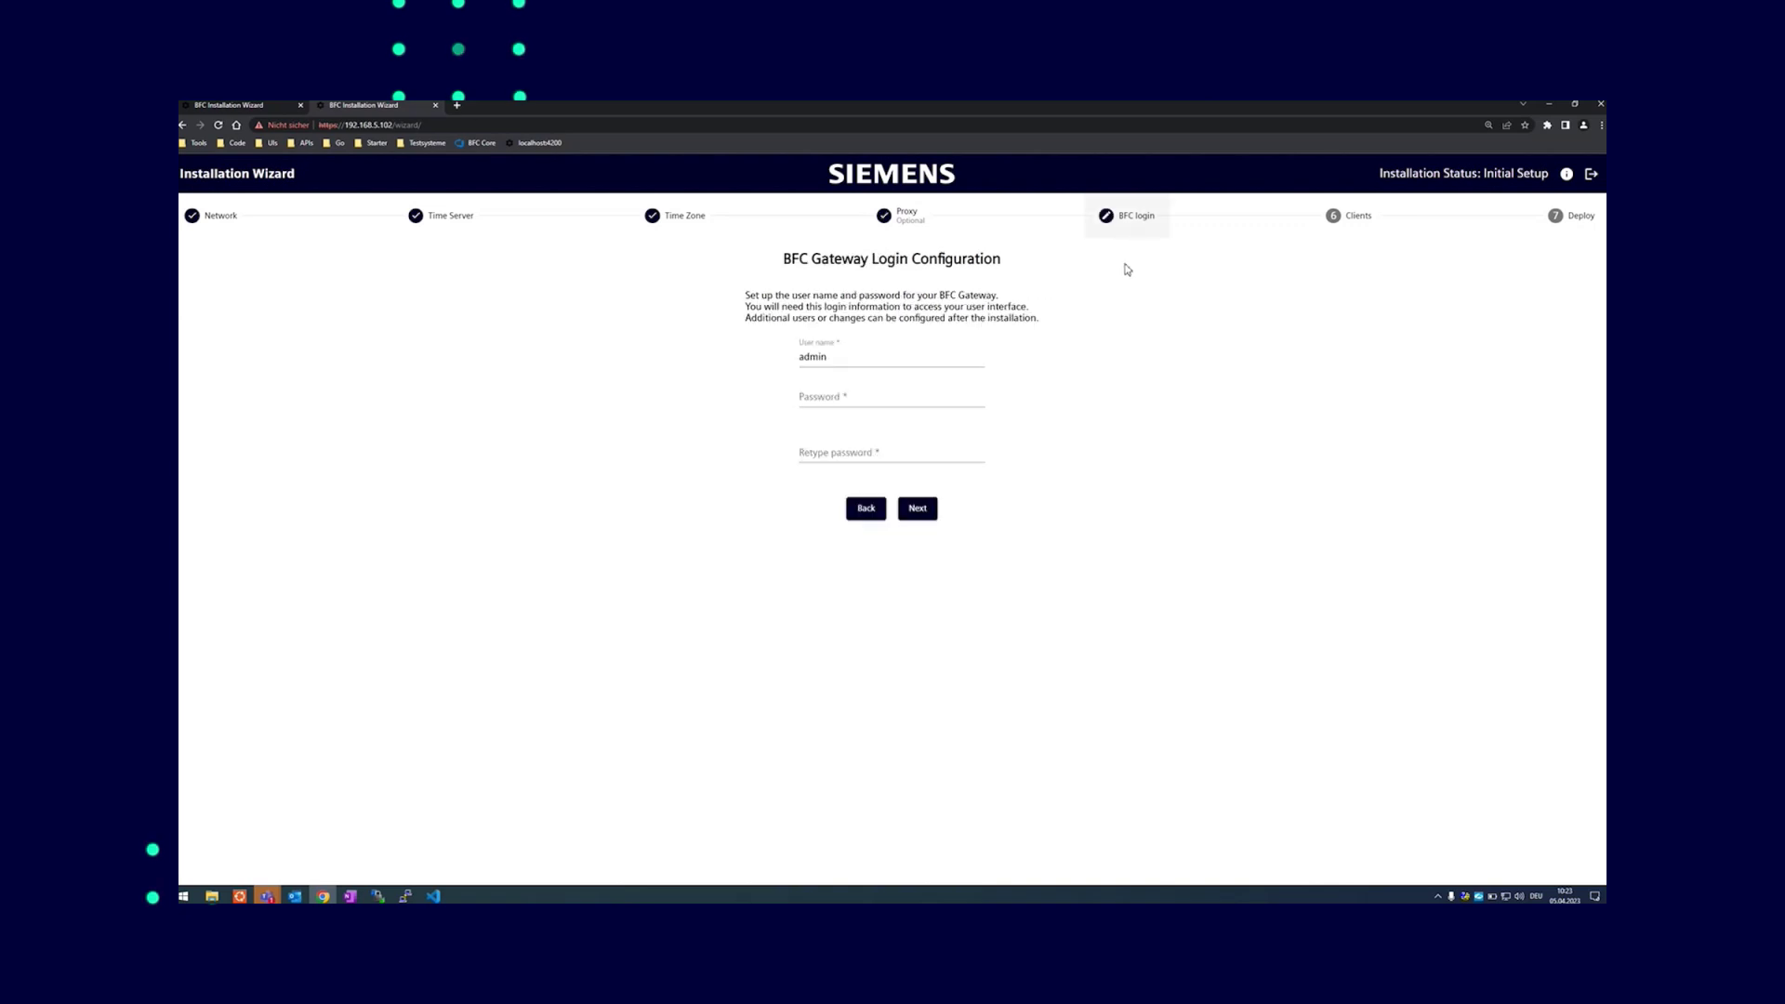
Keep the user name admin and enter the gateway admin password
{"action": "left_click", "coordinate": [842, 358]}
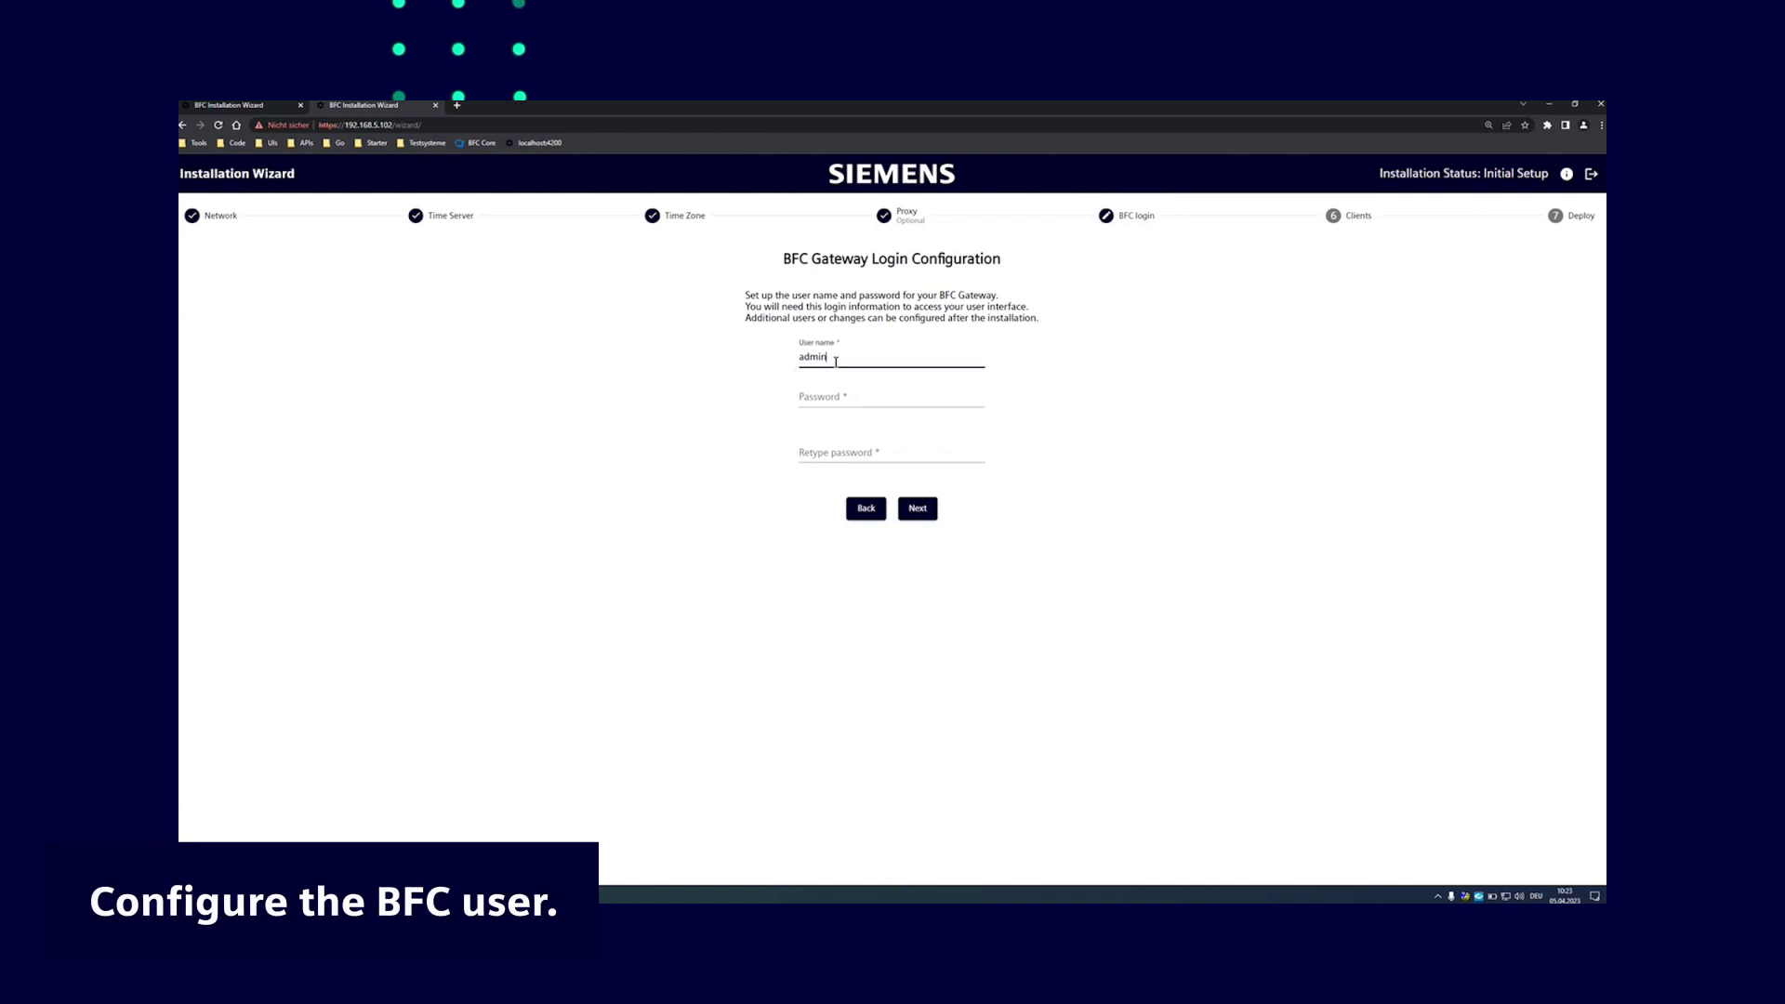
{"action": "left_click", "coordinate": [852, 403]}
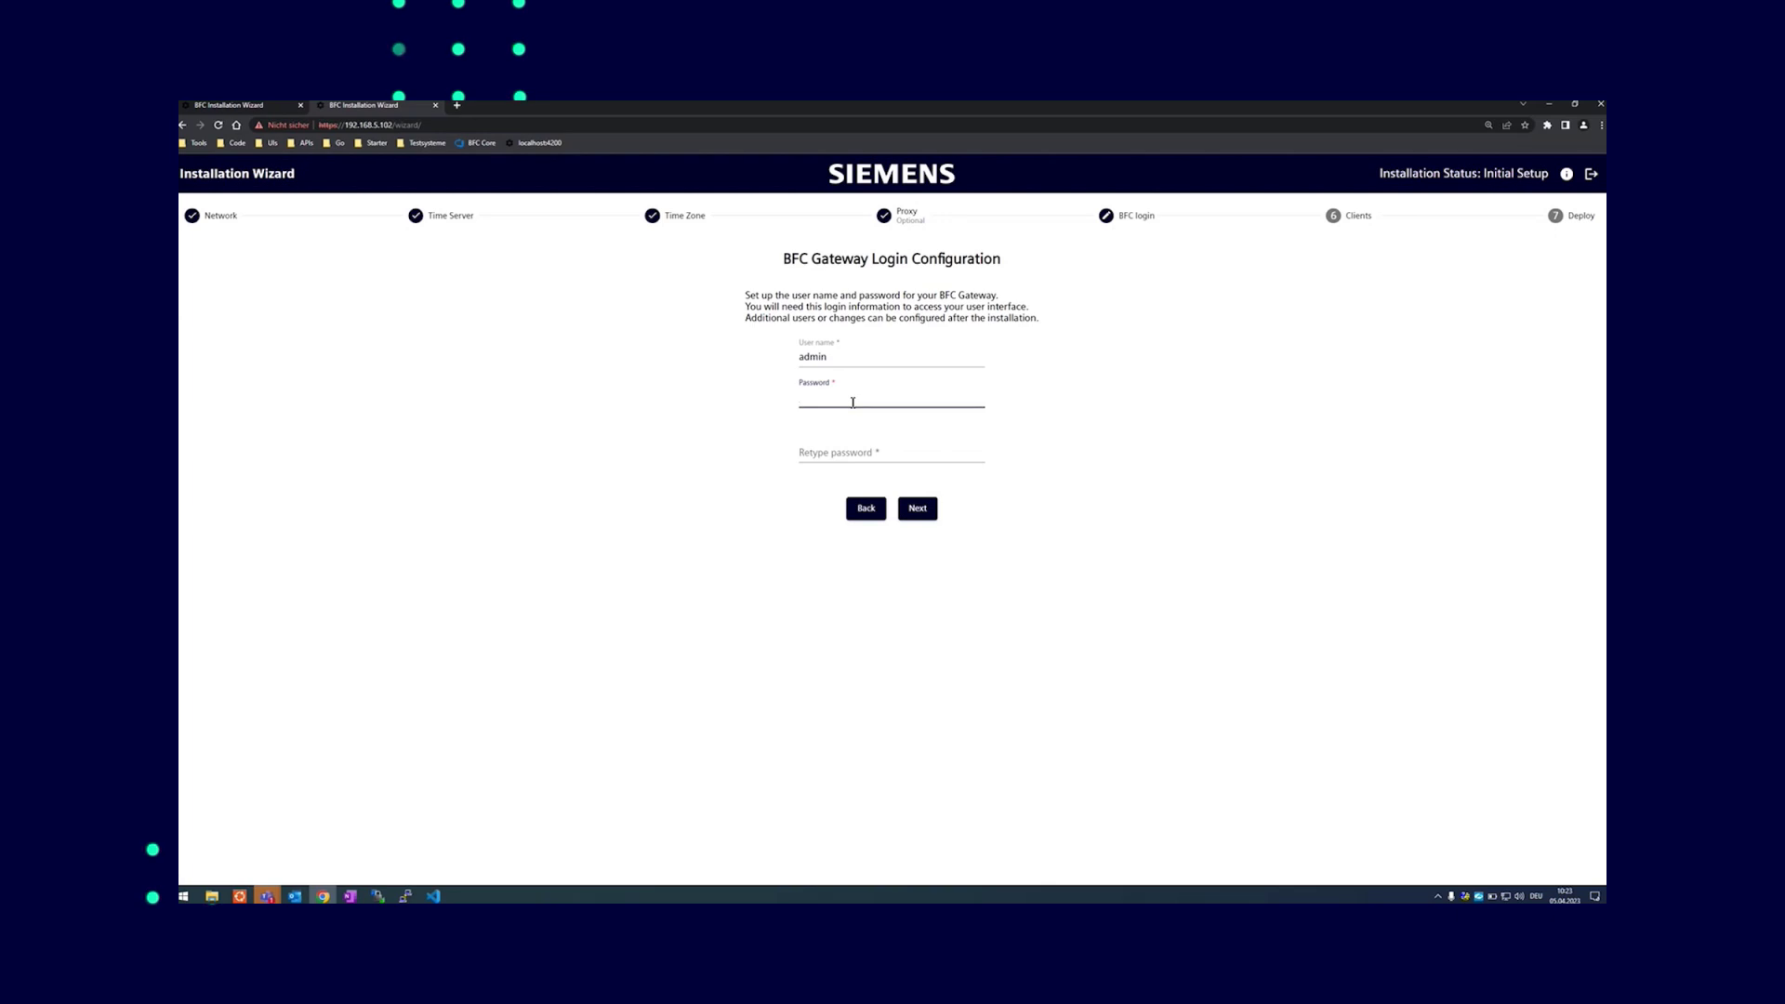
{"action": "type", "text": "•••"}
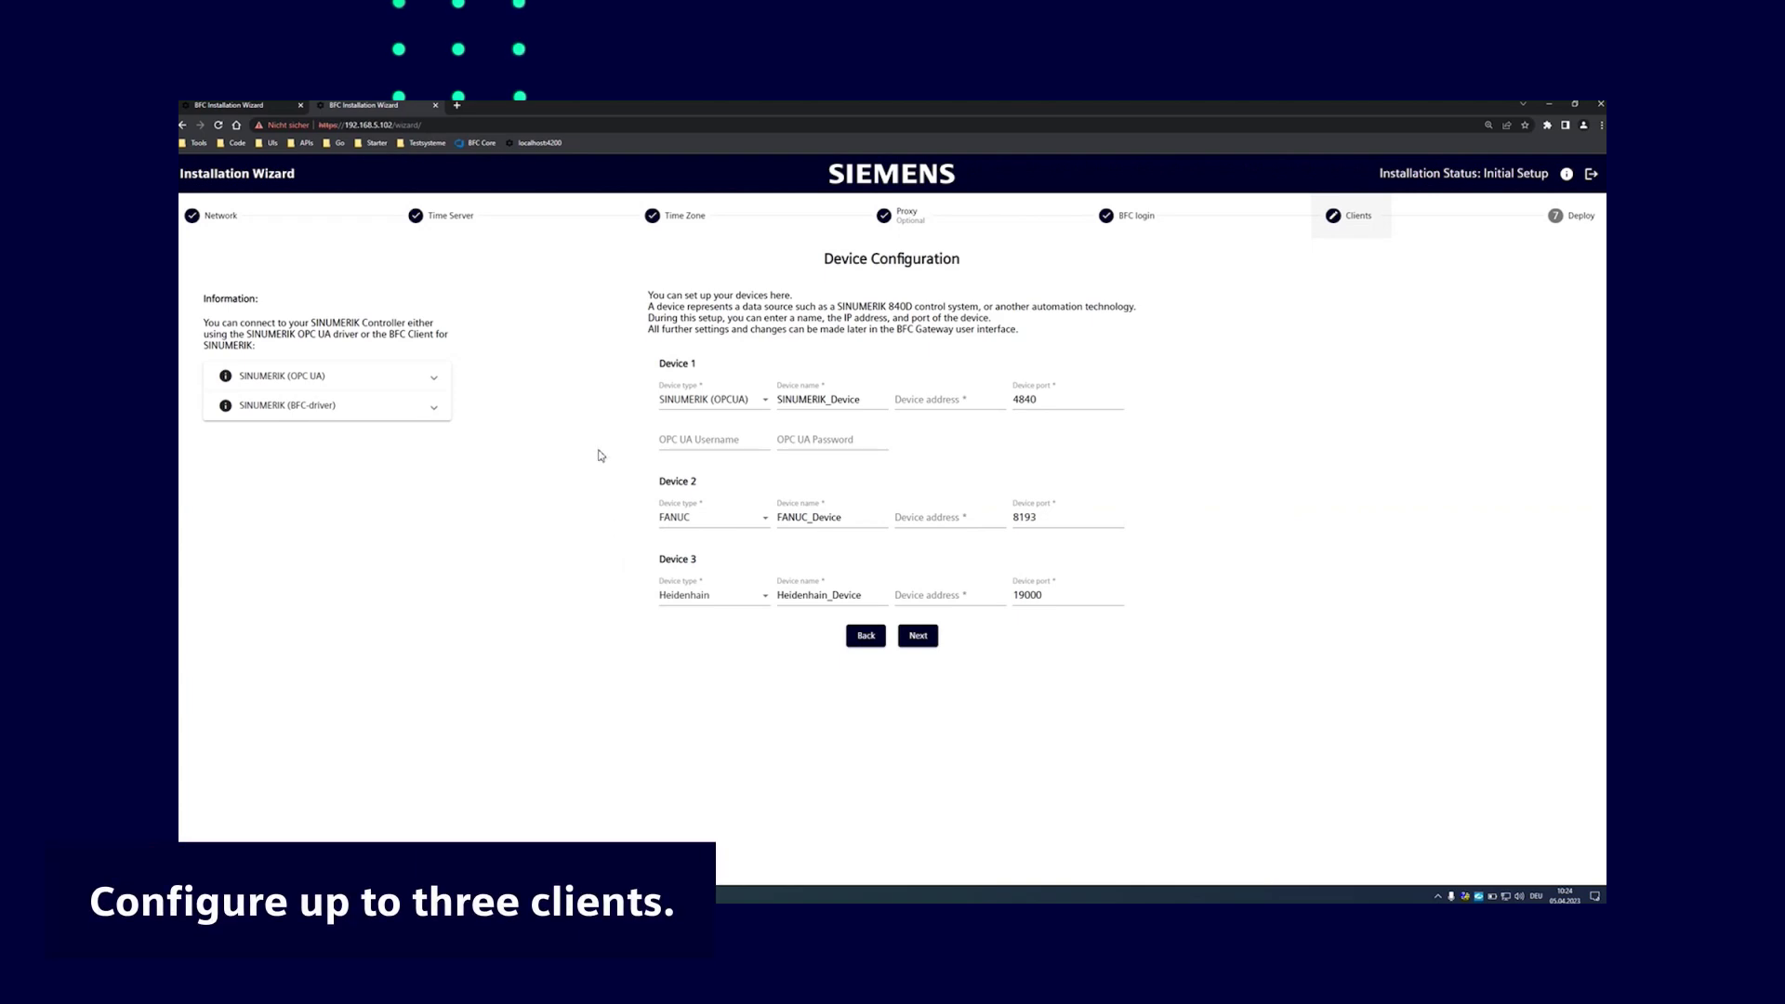
Make Device 1 a SINUMERIK (BFC-driver) with SINUMERIK 840D Powerline and HMI Advanced
{"action": "left_click", "coordinate": [727, 400]}
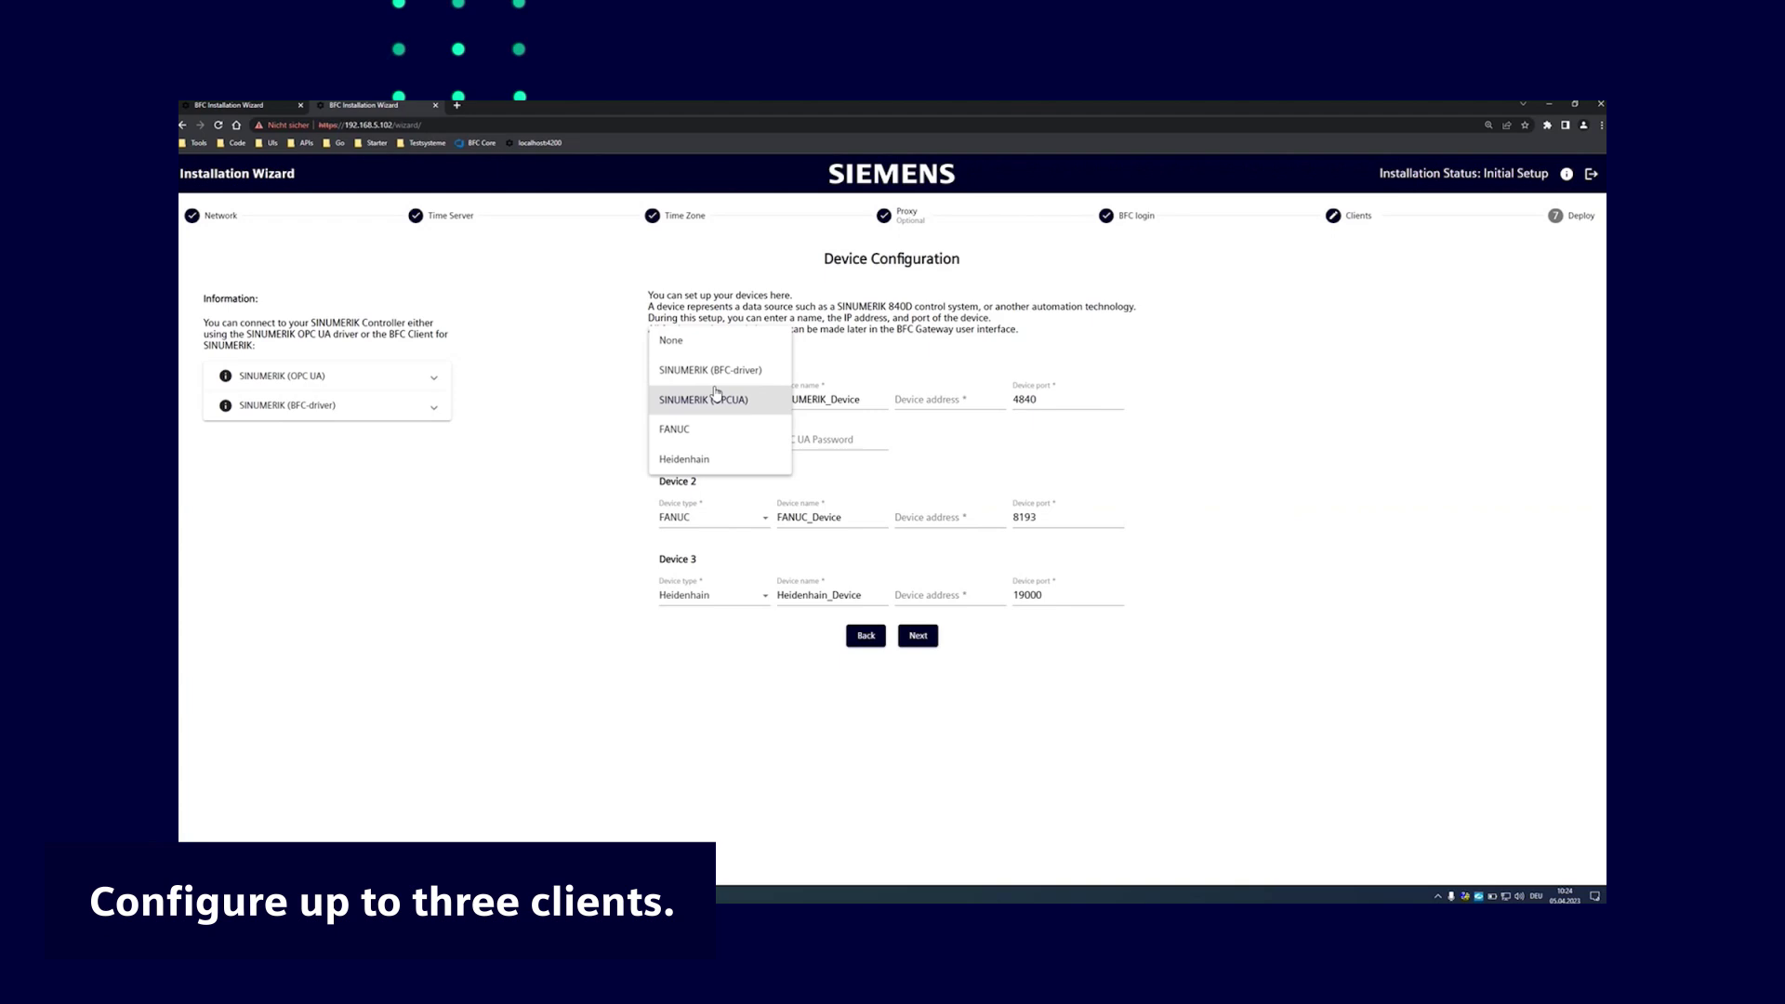
{"action": "left_click", "coordinate": [682, 344]}
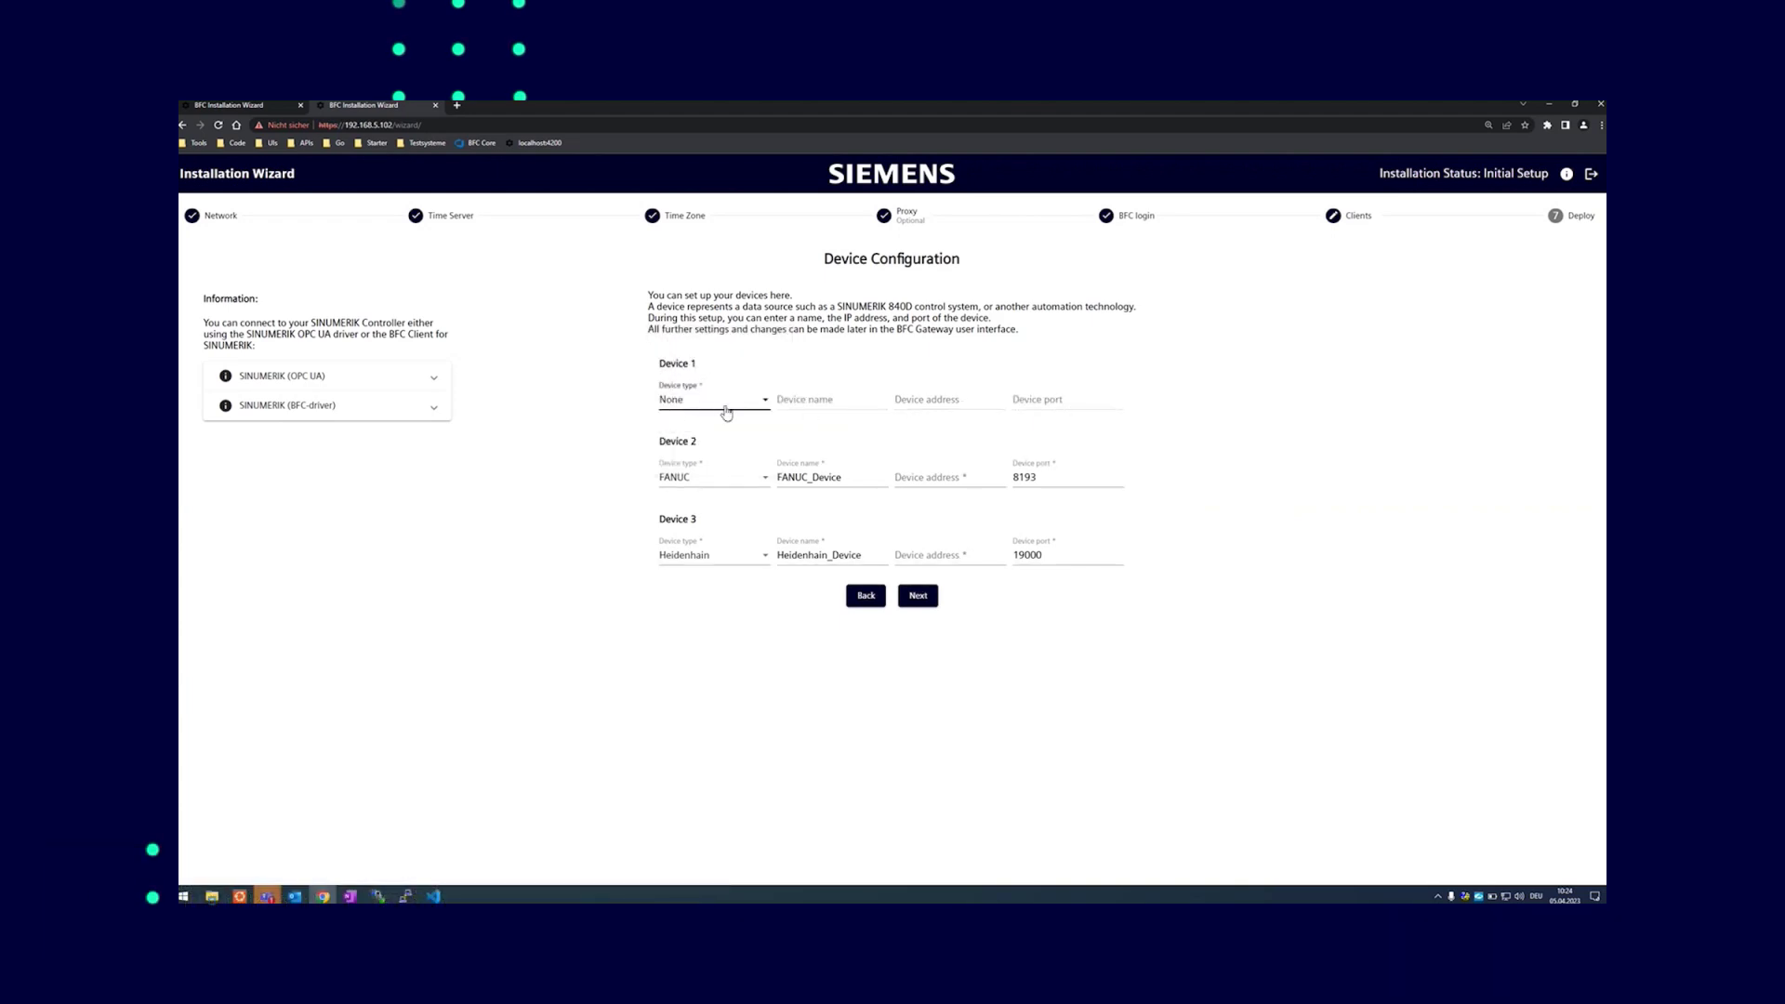
{"action": "left_click", "coordinate": [726, 409]}
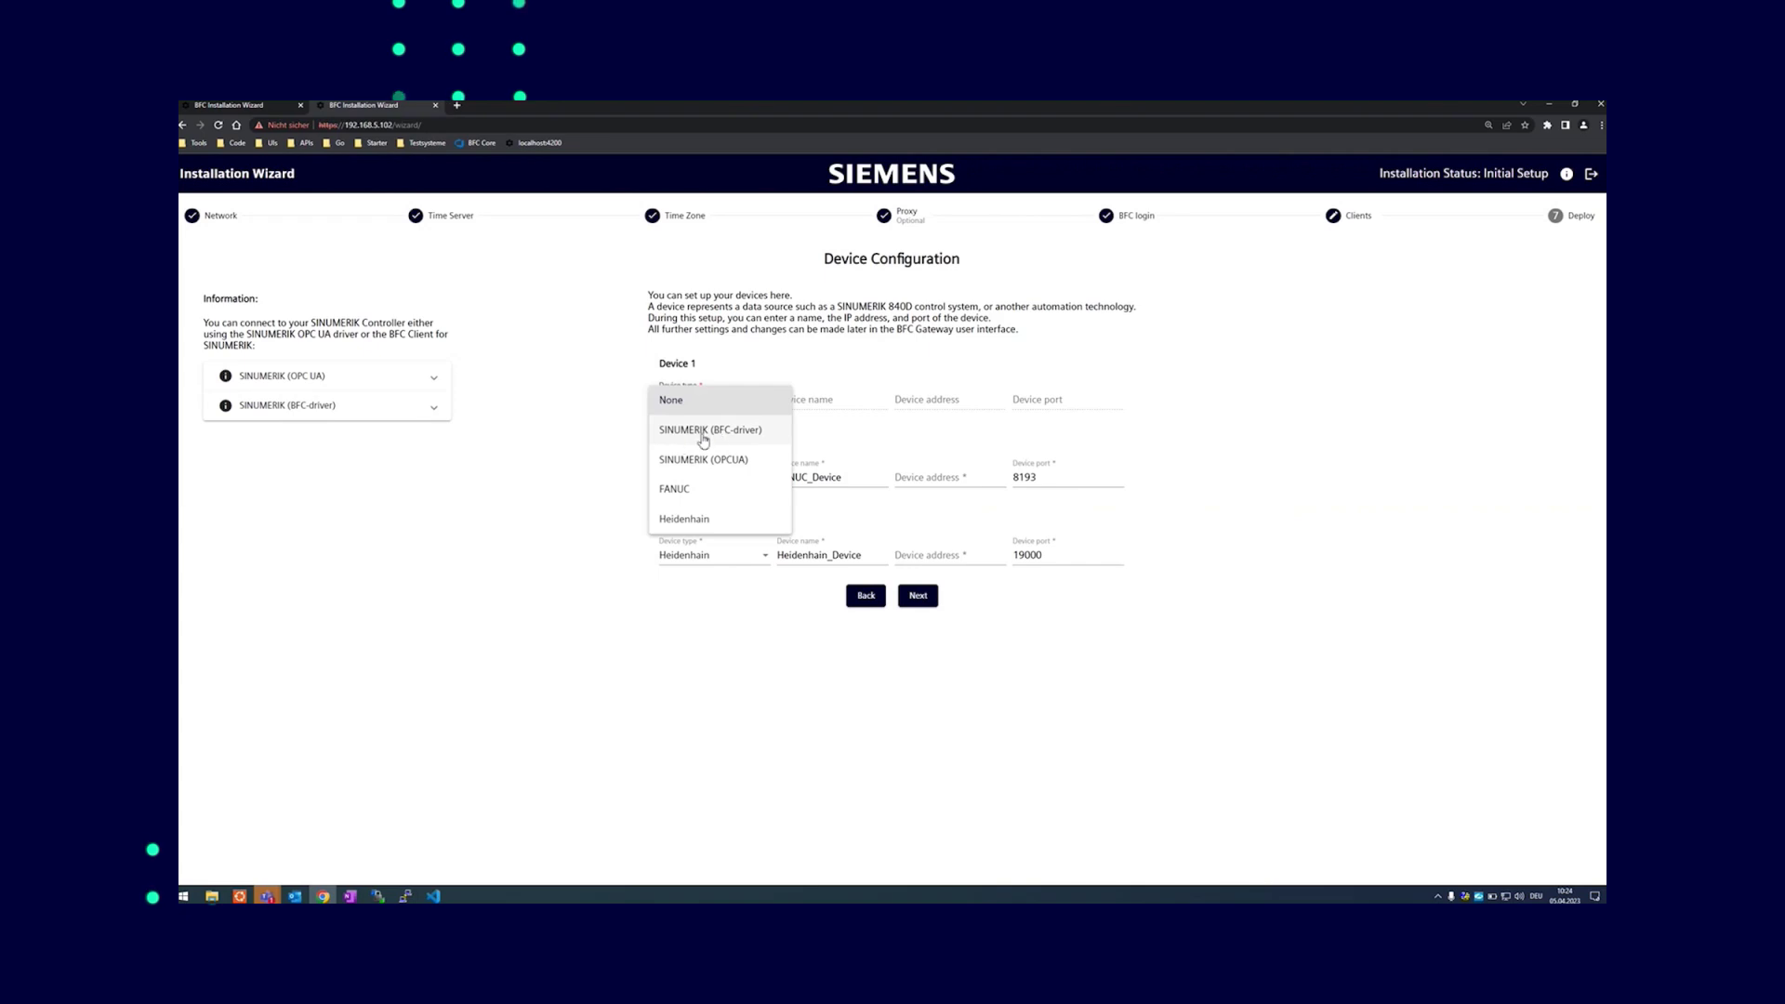
{"action": "left_click", "coordinate": [694, 435]}
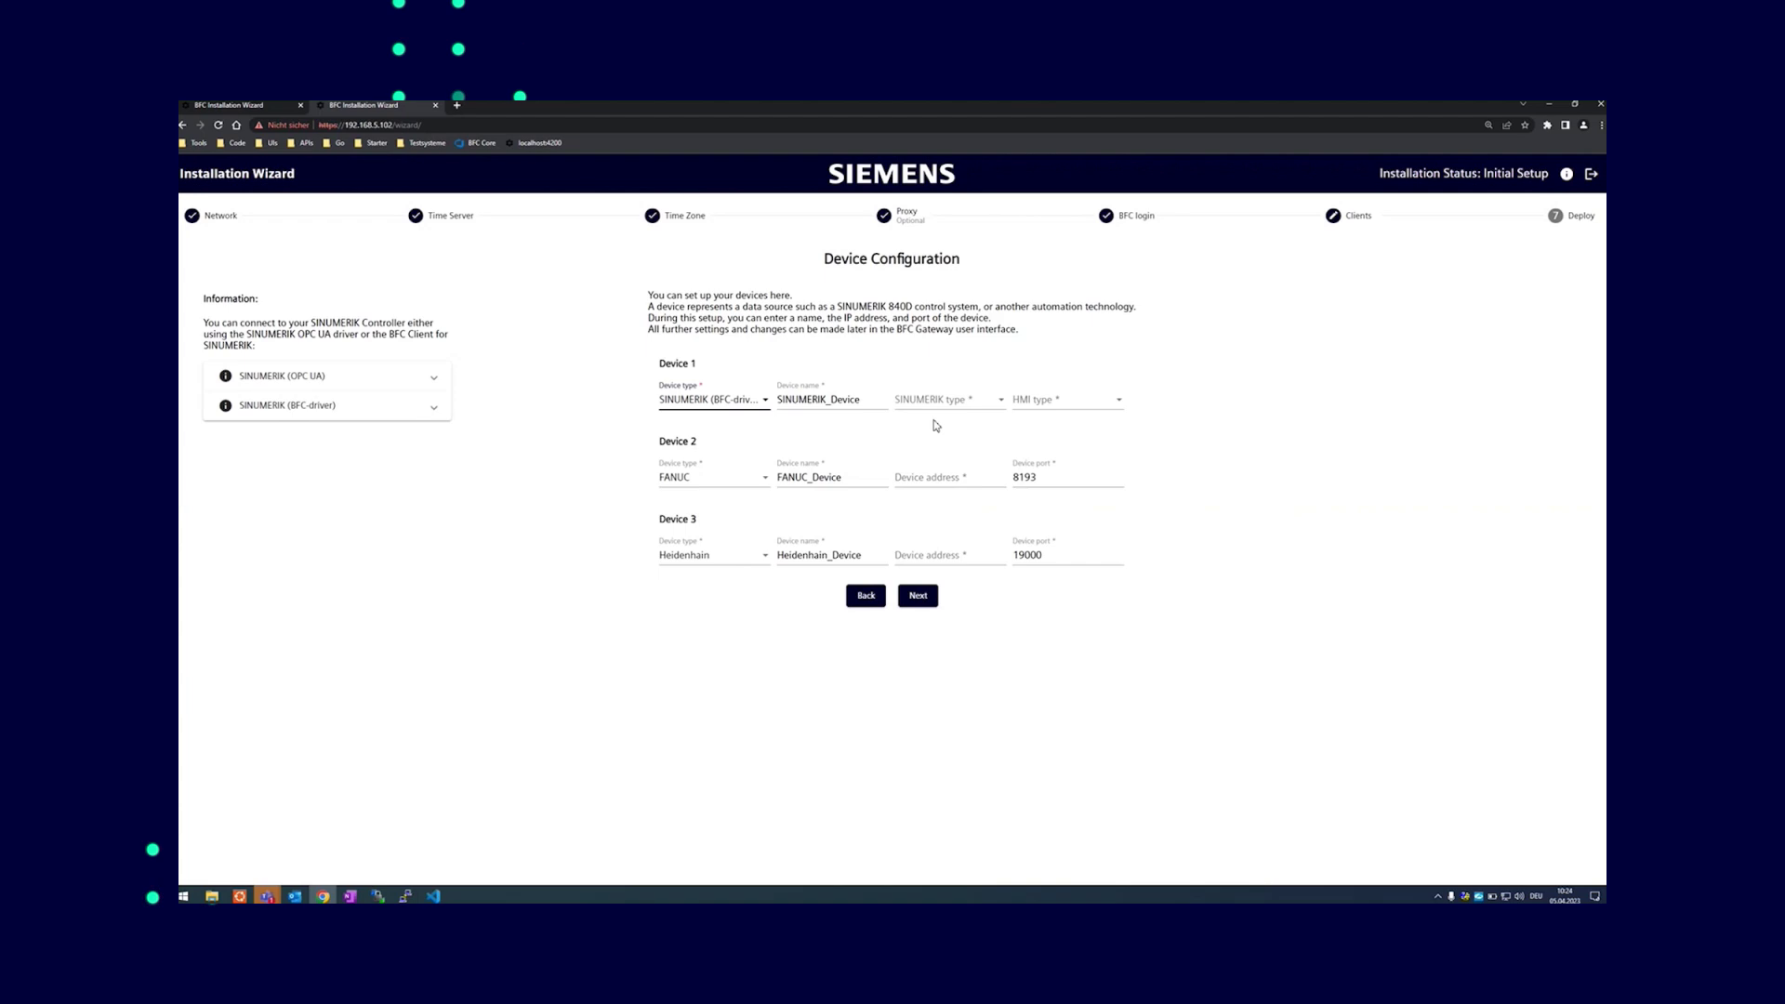
{"action": "left_click", "coordinate": [953, 409]}
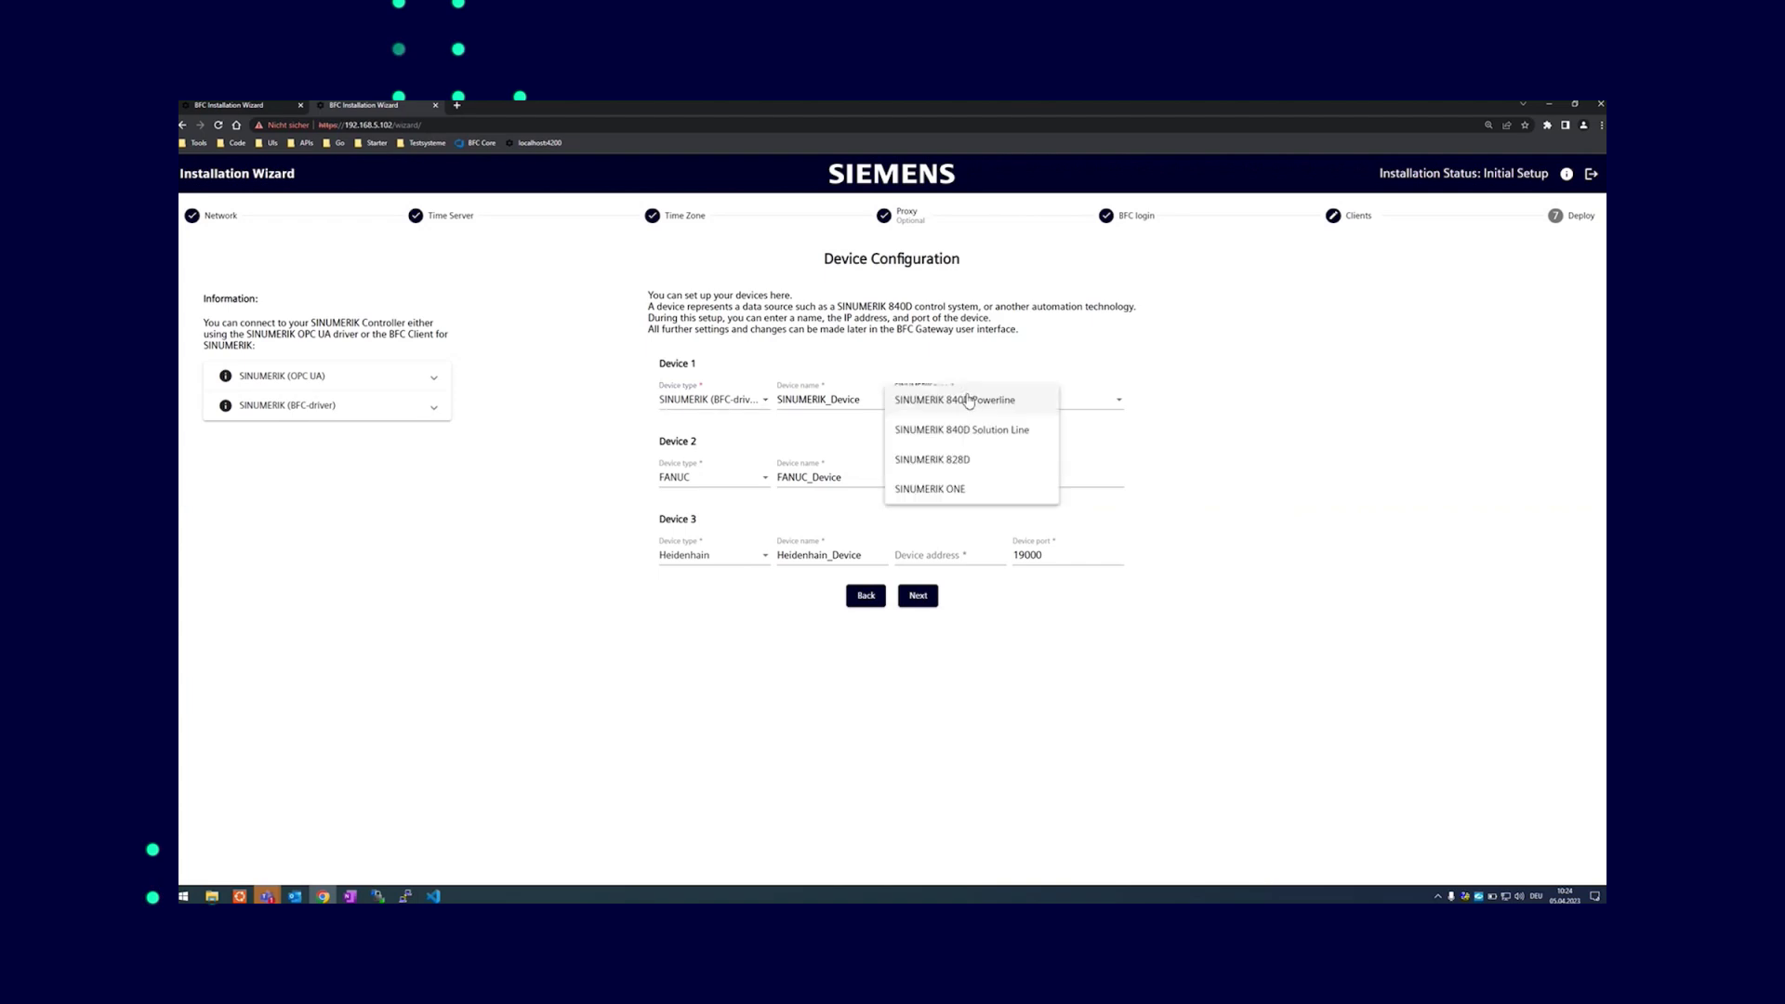
{"action": "left_click", "coordinate": [986, 406]}
{"action": "left_click", "coordinate": [1074, 400]}
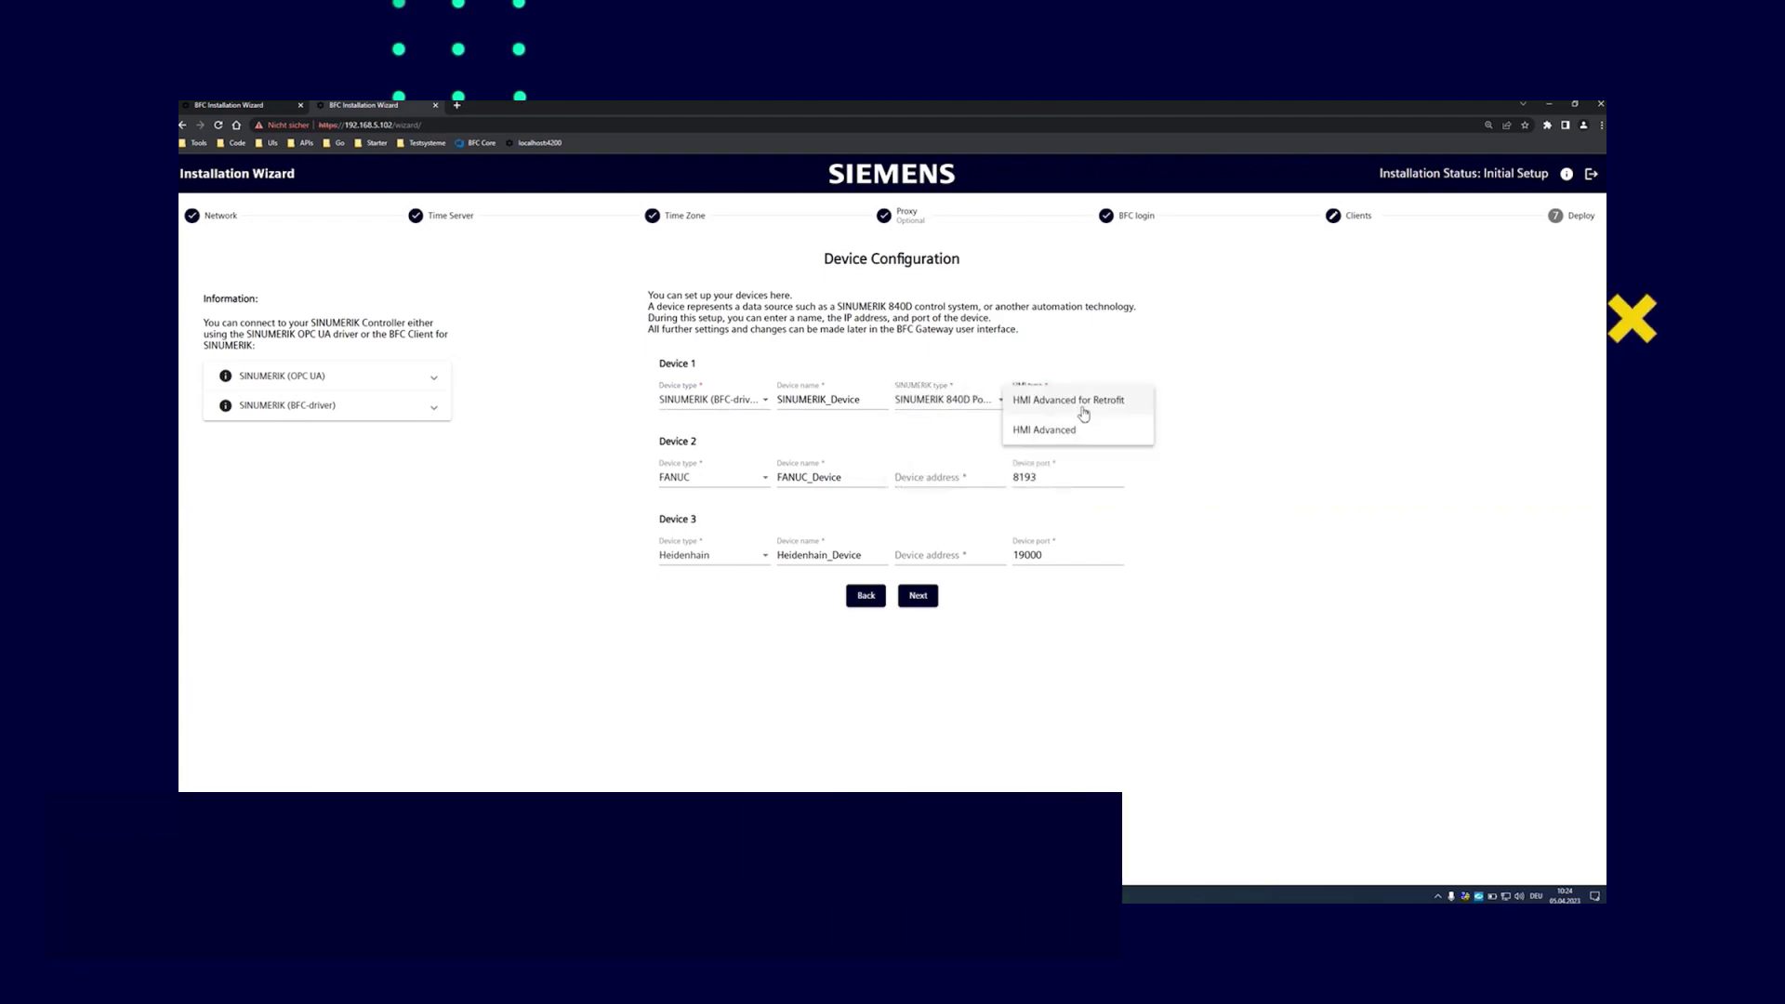
{"action": "left_click", "coordinate": [1057, 432]}
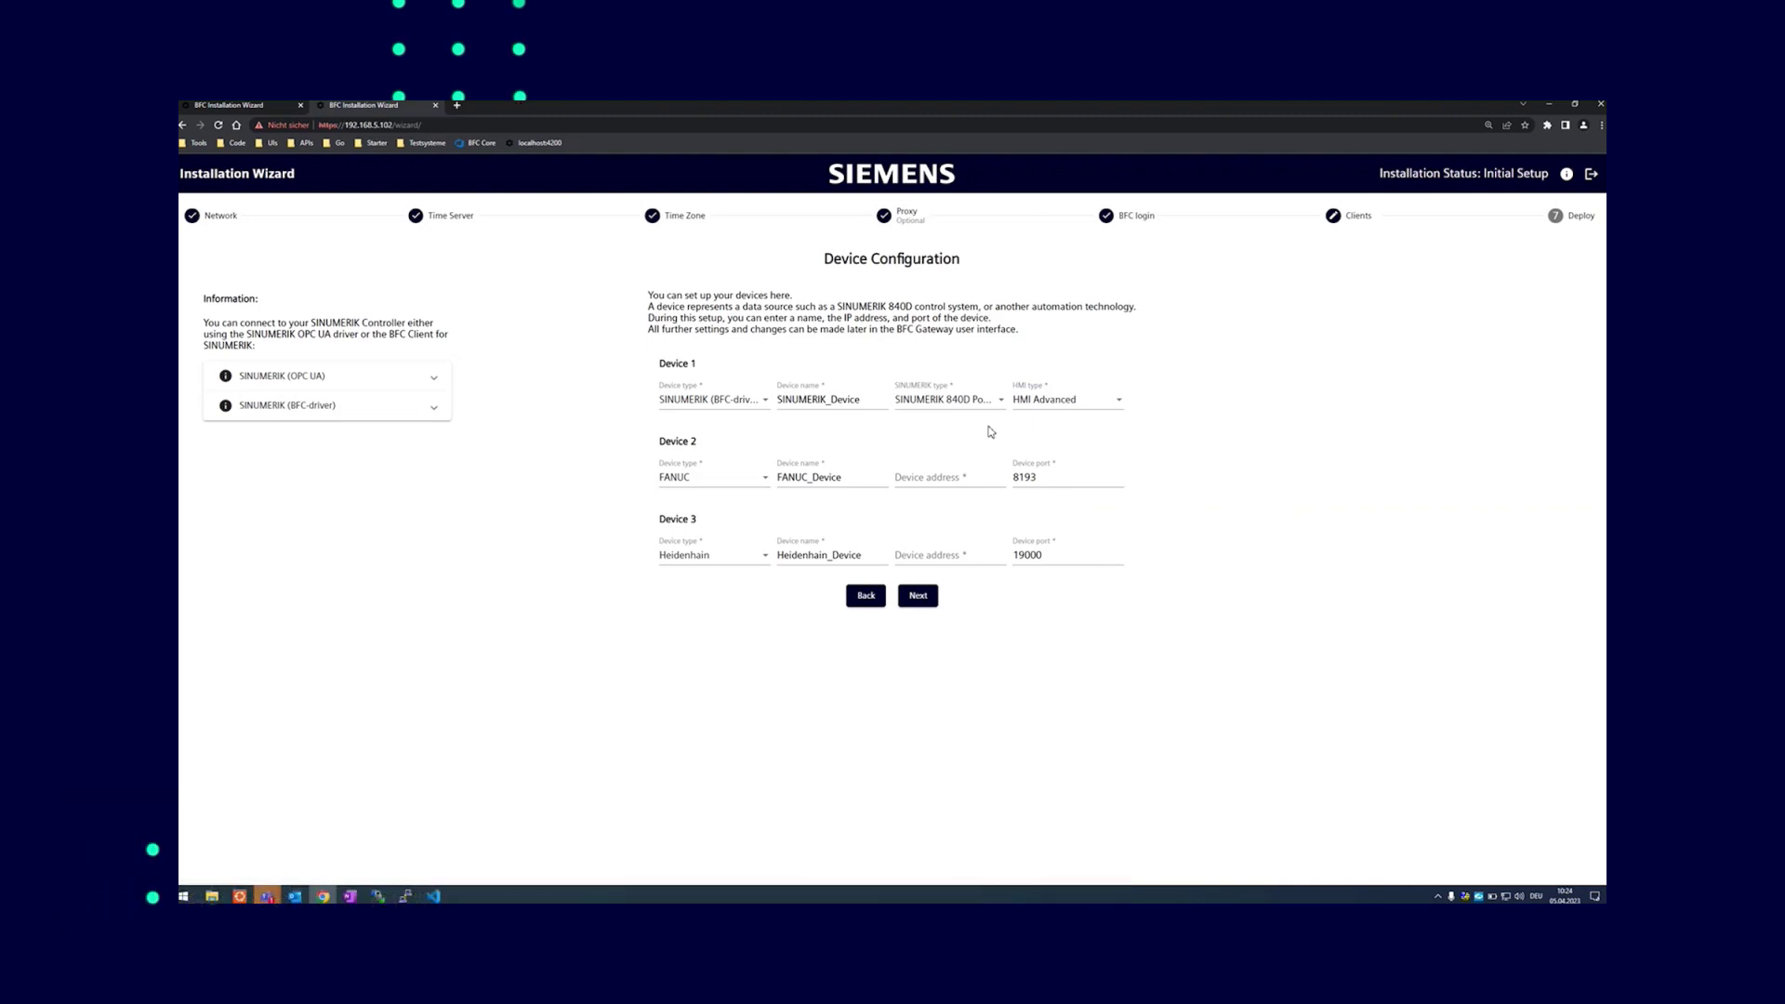
{"action": "left_click", "coordinate": [727, 480]}
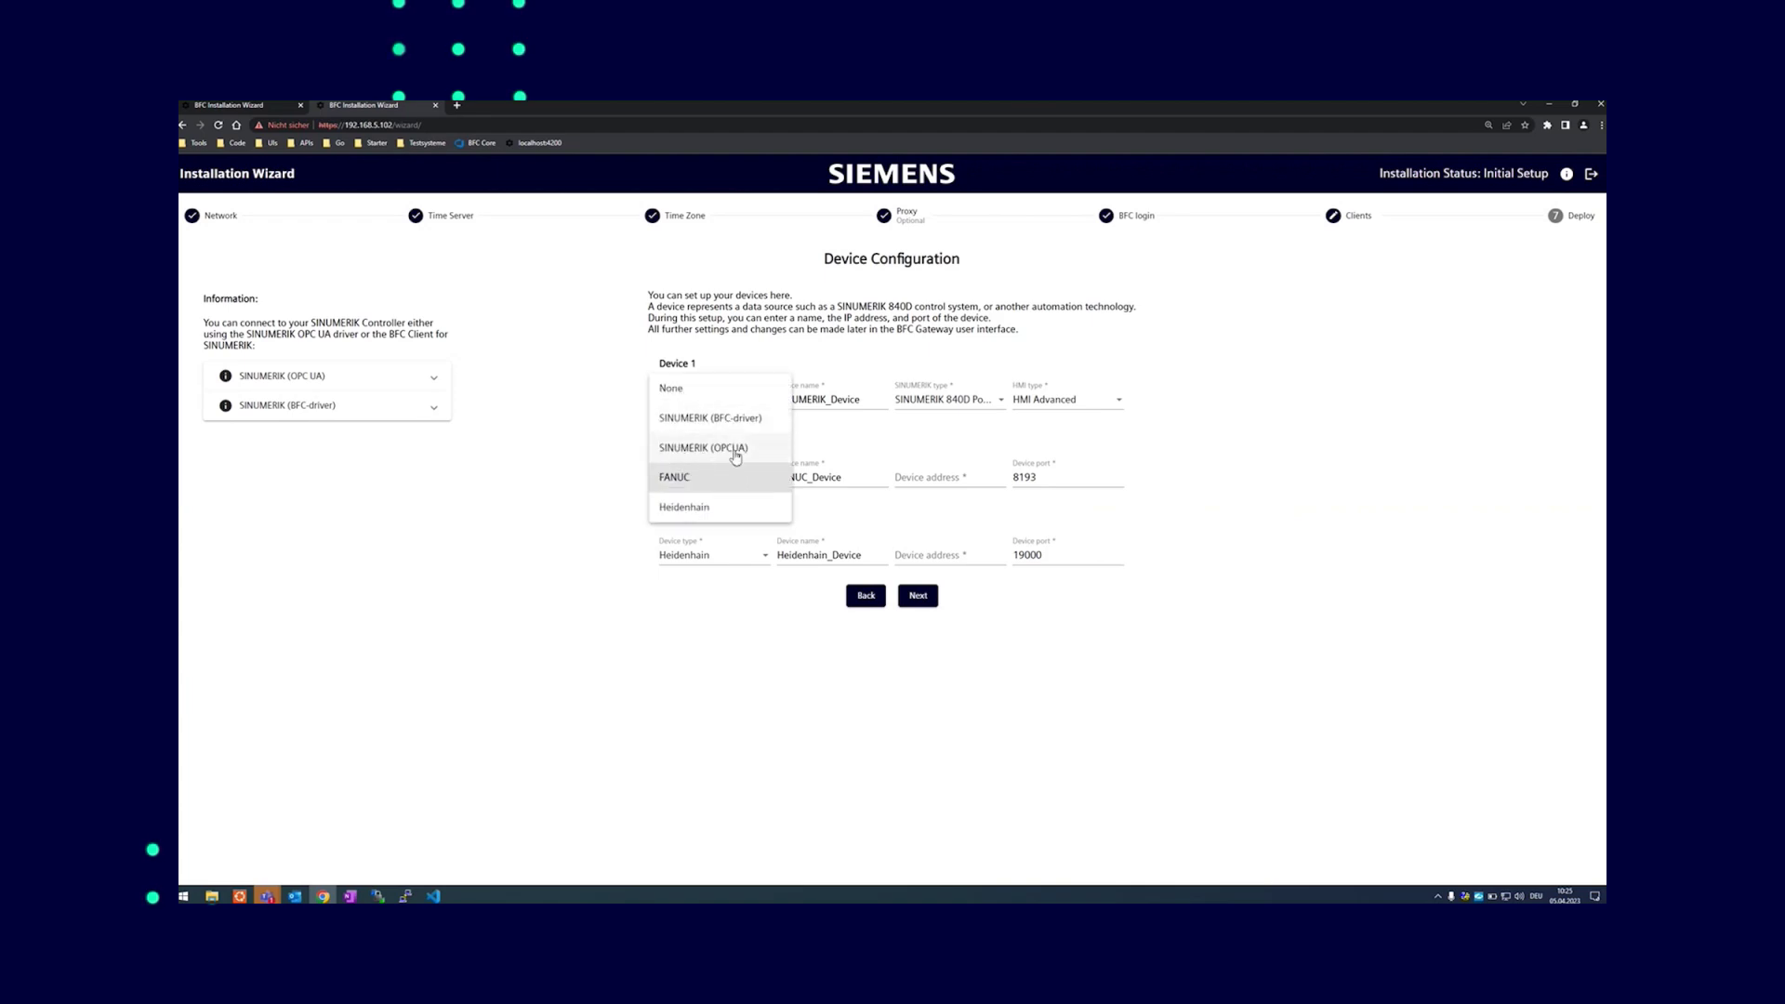
Make Device 2 a SINUMERIK (OPCUA) device with IP address 192.168.4.143
{"action": "left_click", "coordinate": [734, 450]}
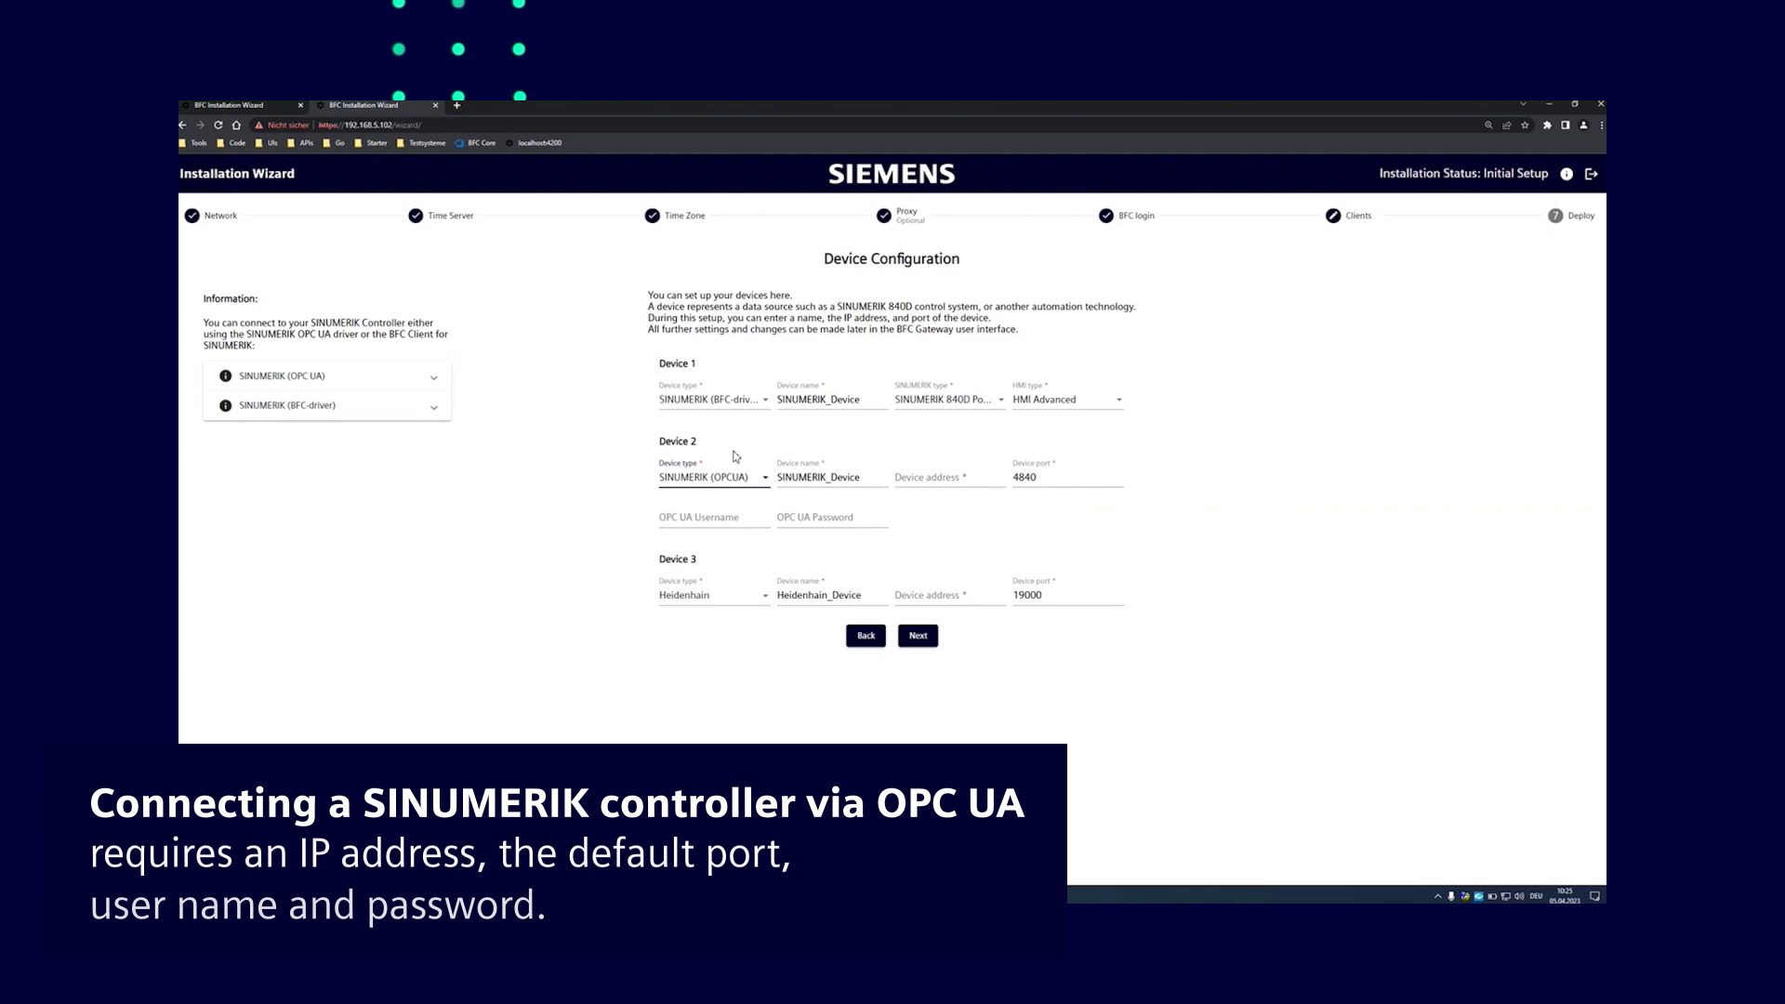
{"action": "left_click", "coordinate": [927, 484]}
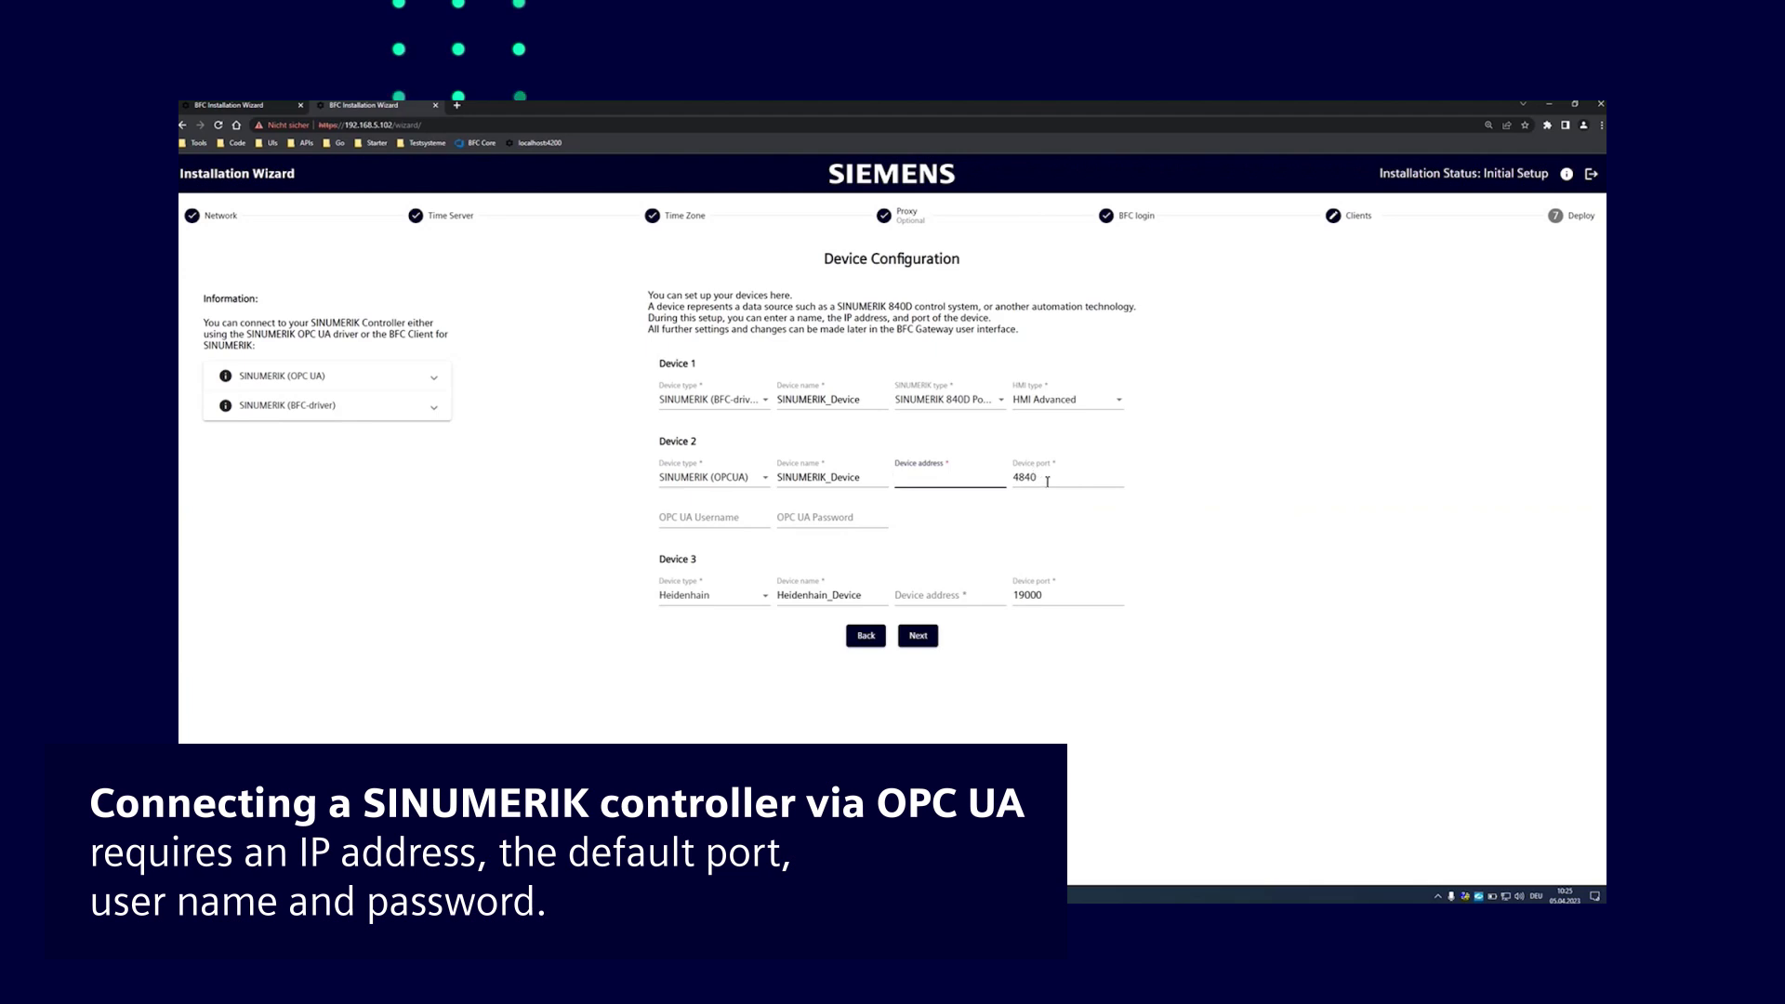
{"action": "type", "text": "192.168.4.143"}
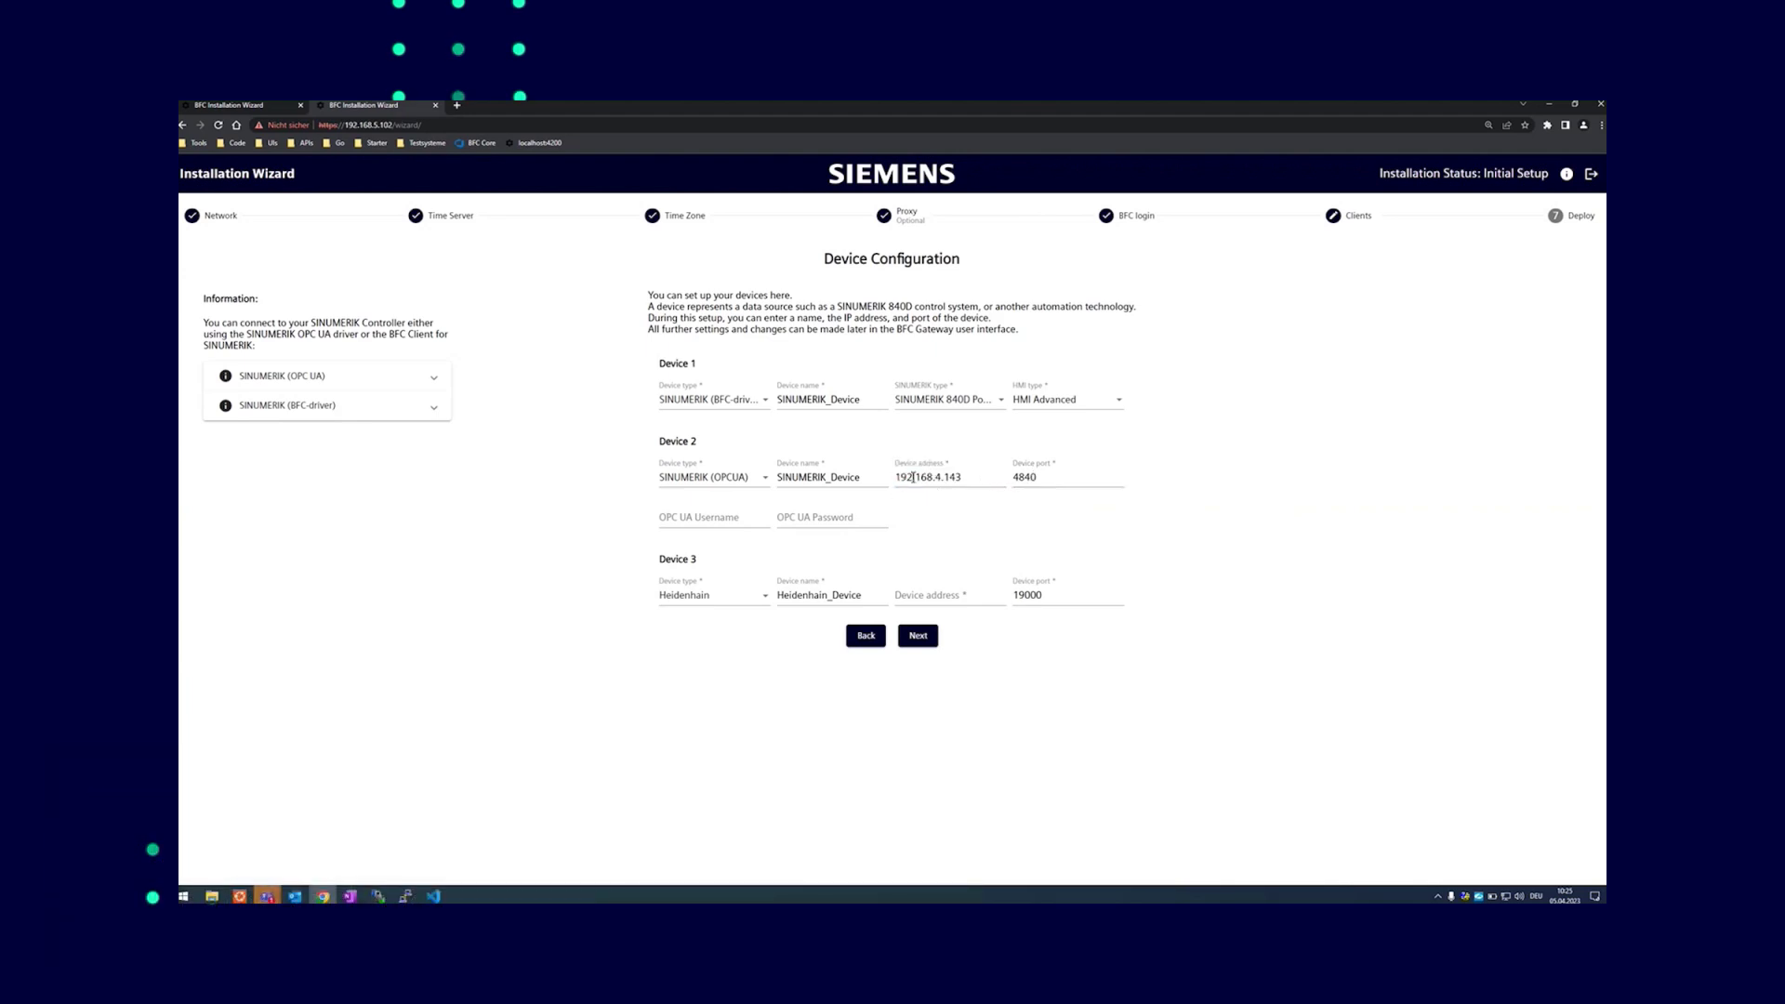
Make Device 3 a FANUC device at 192.168.6.26, then view the SINUMERIK connection information
{"action": "left_click", "coordinate": [746, 605]}
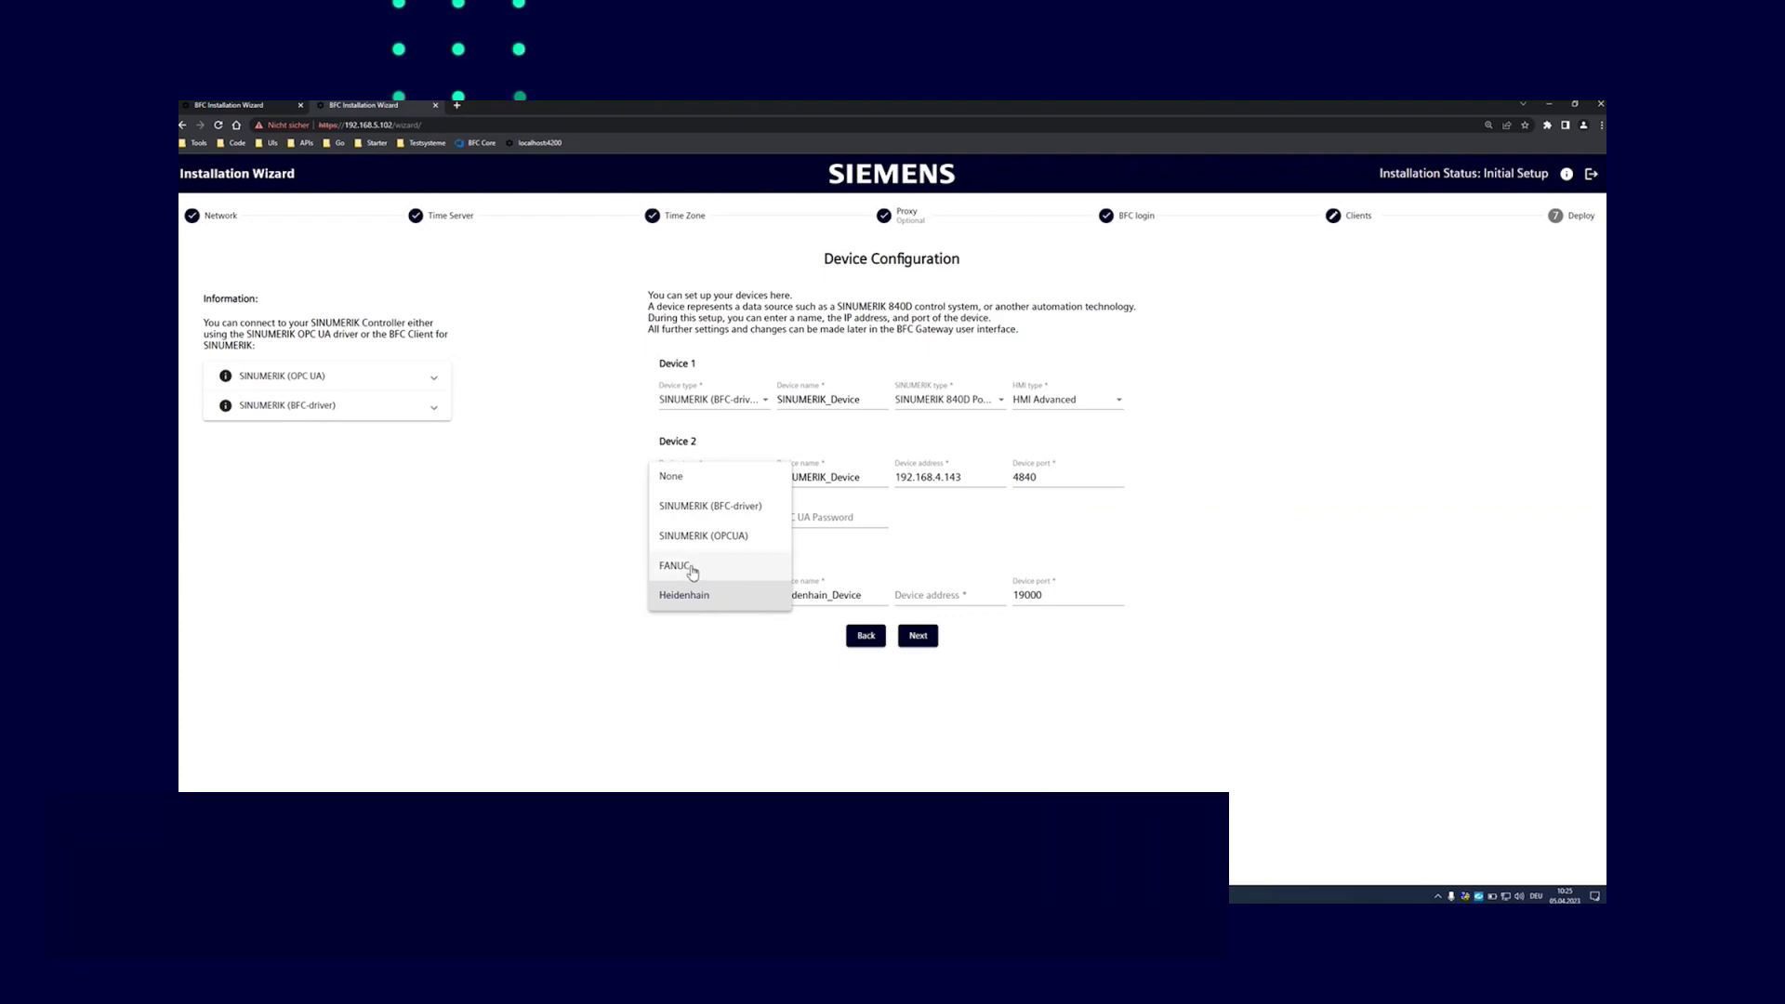
{"action": "left_click", "coordinate": [685, 569]}
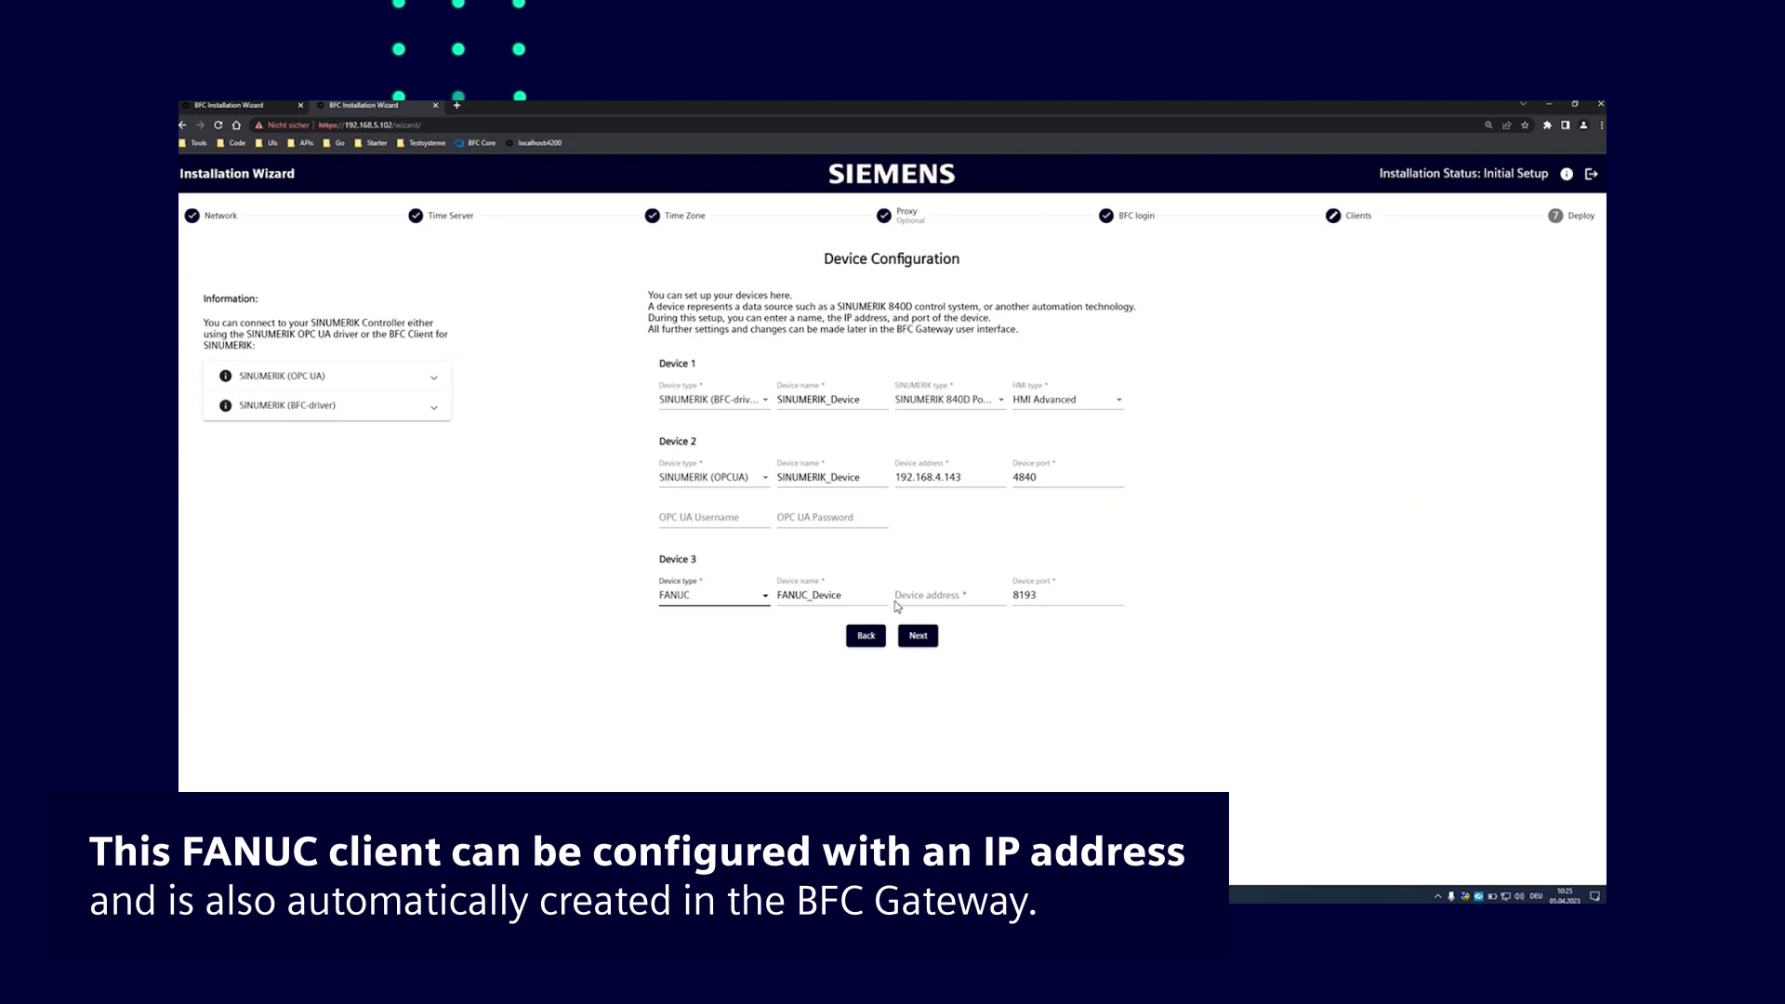
{"action": "left_click", "coordinate": [964, 600]}
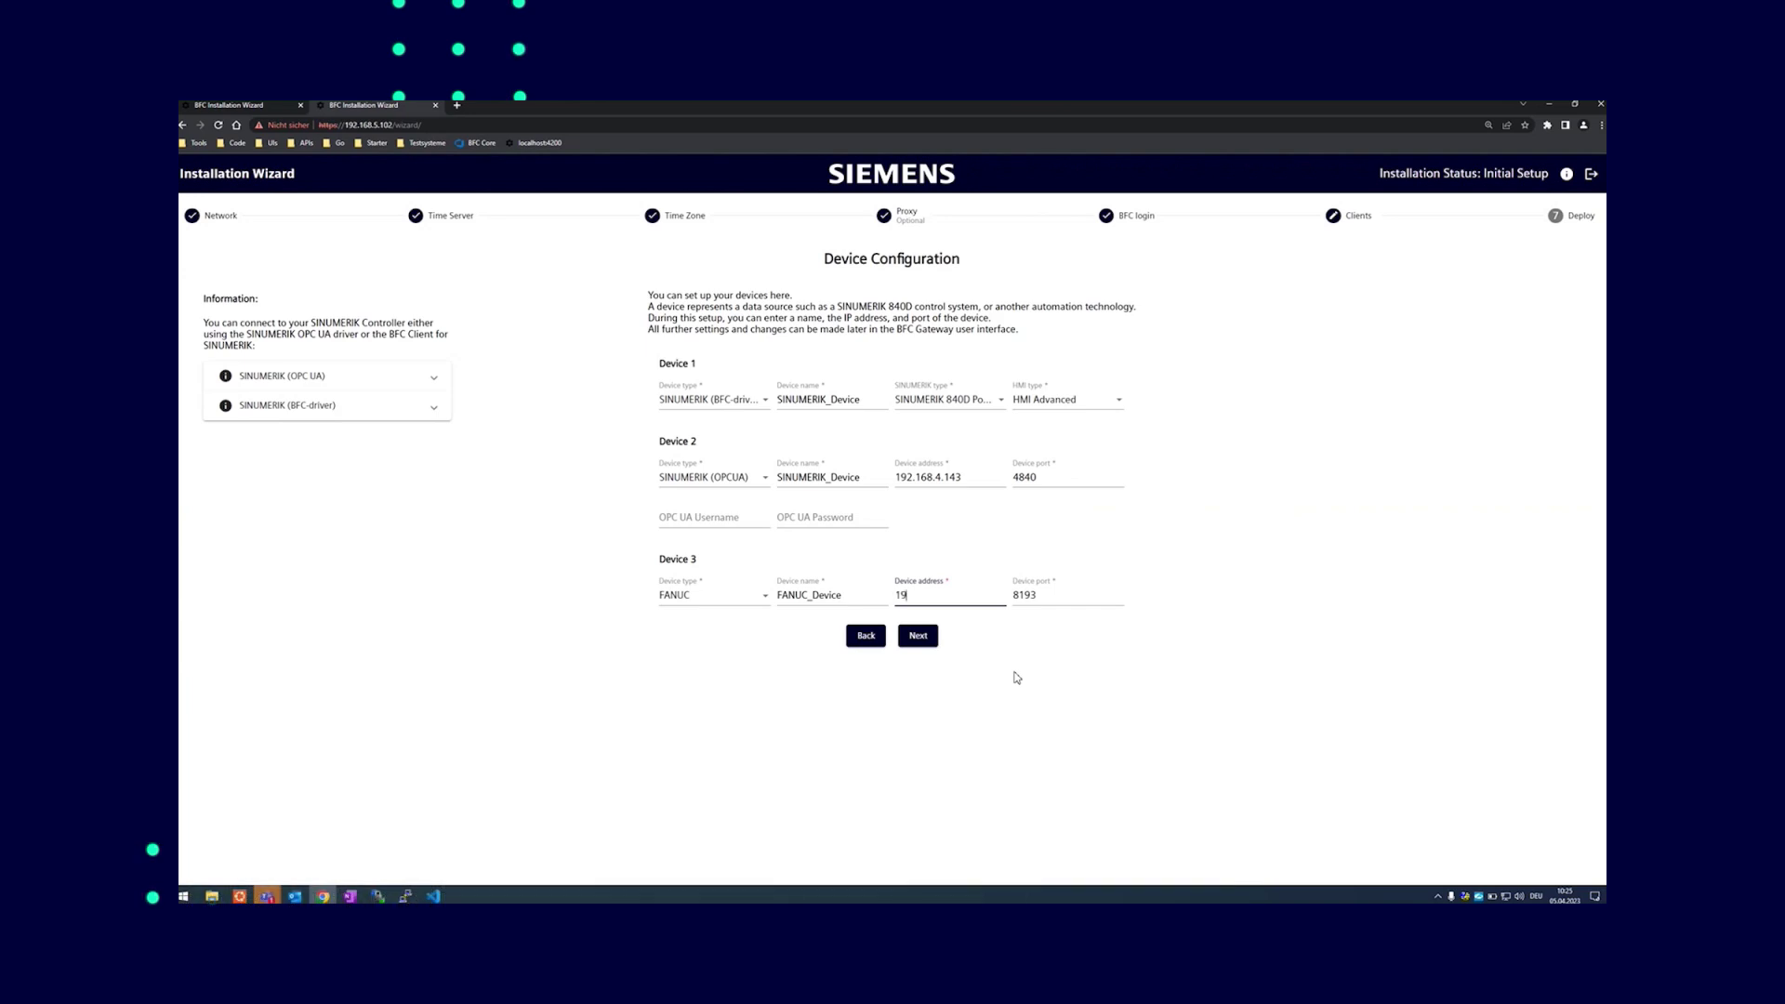
{"action": "type", "text": "192.168.6.26"}
{"action": "left_click", "coordinate": [1017, 677]}
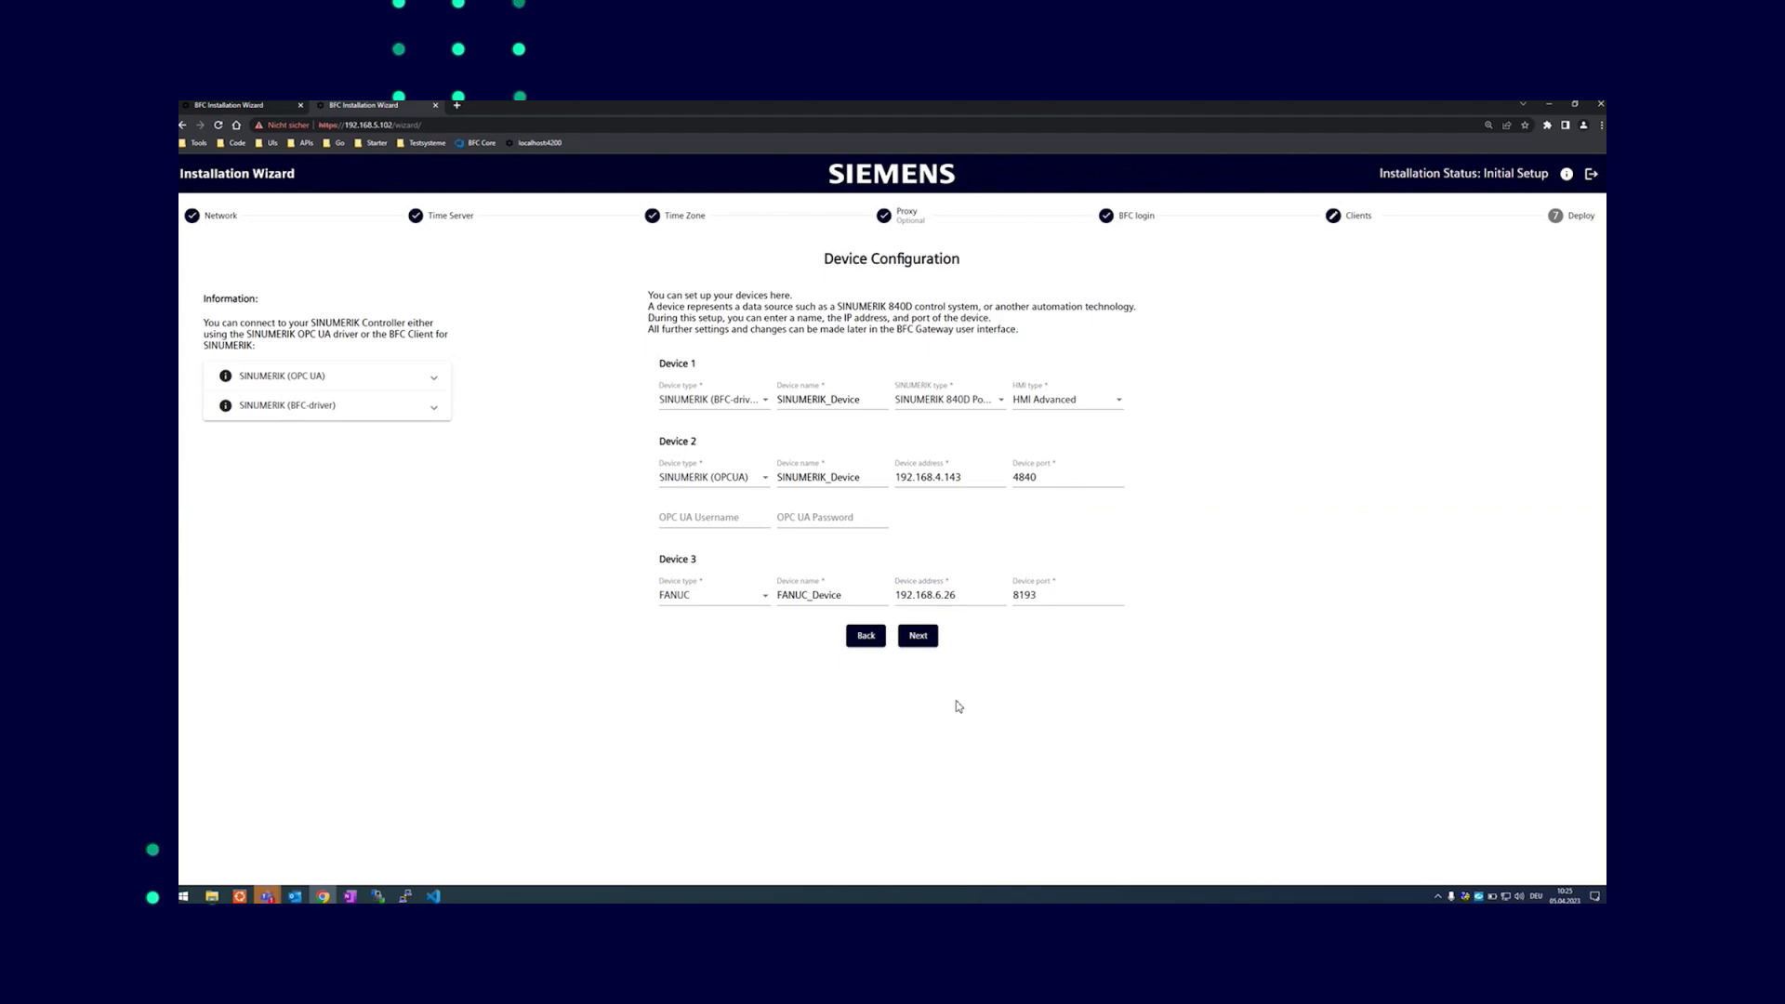
{"action": "left_click", "coordinate": [396, 383]}
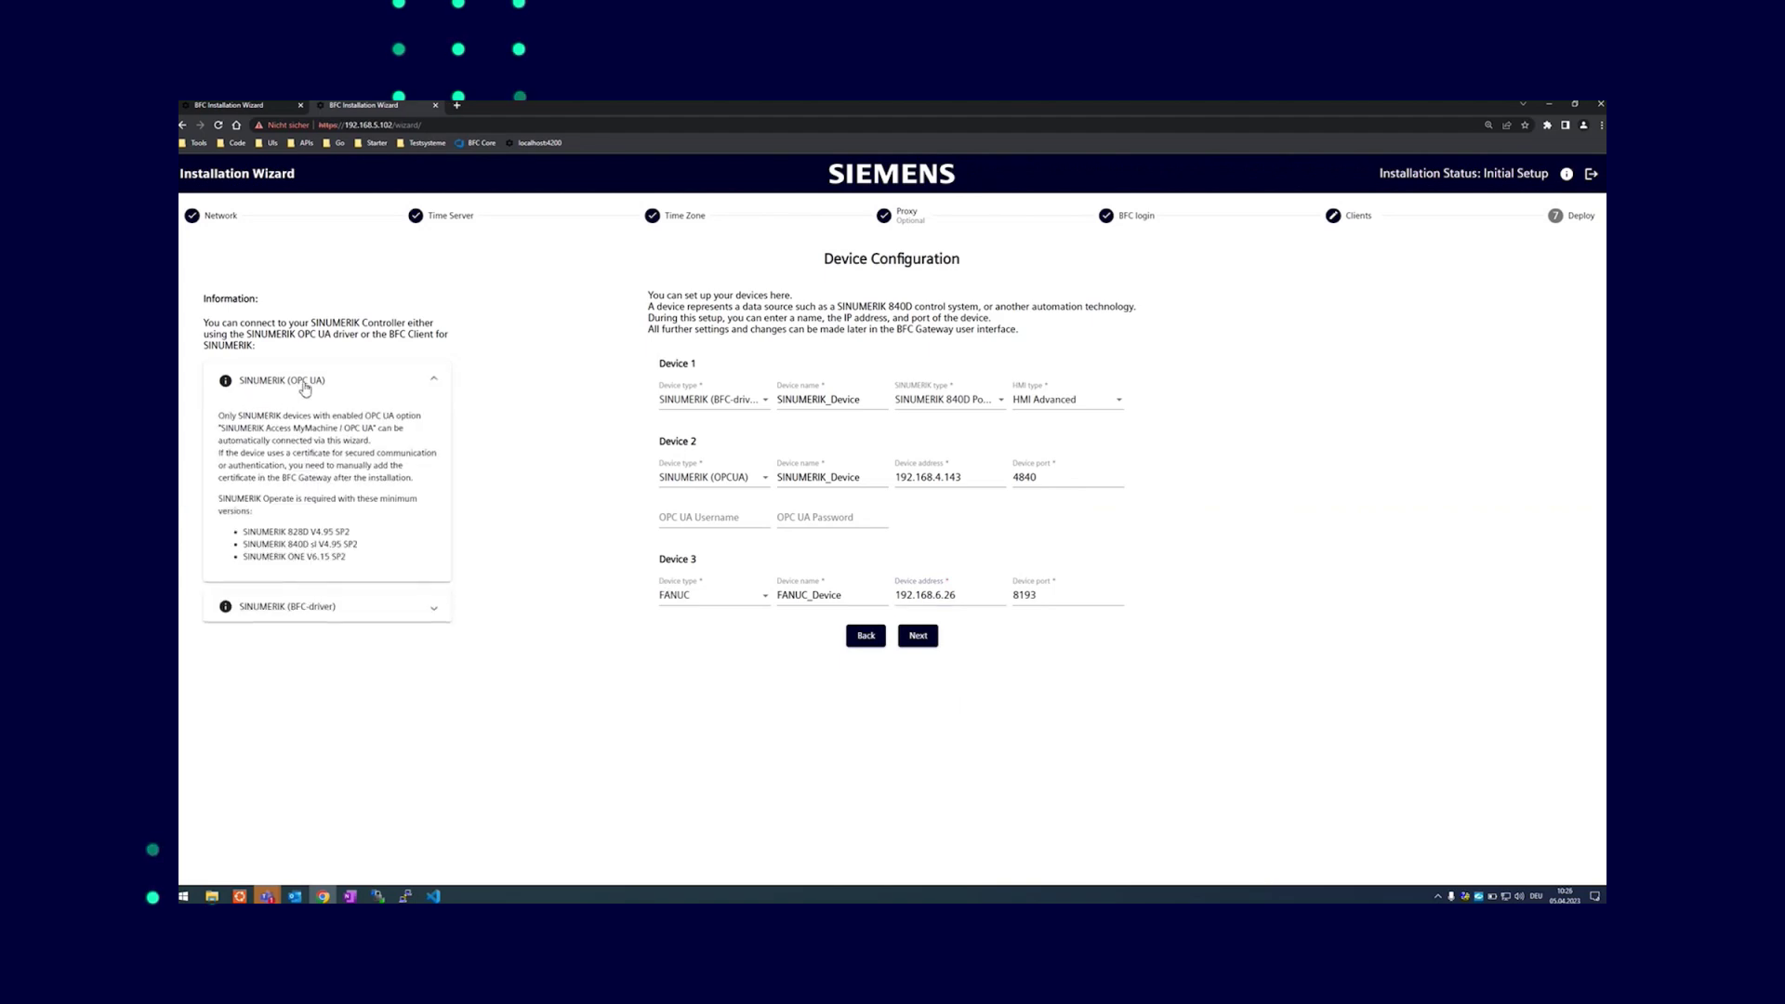
{"action": "left_click", "coordinate": [295, 612]}
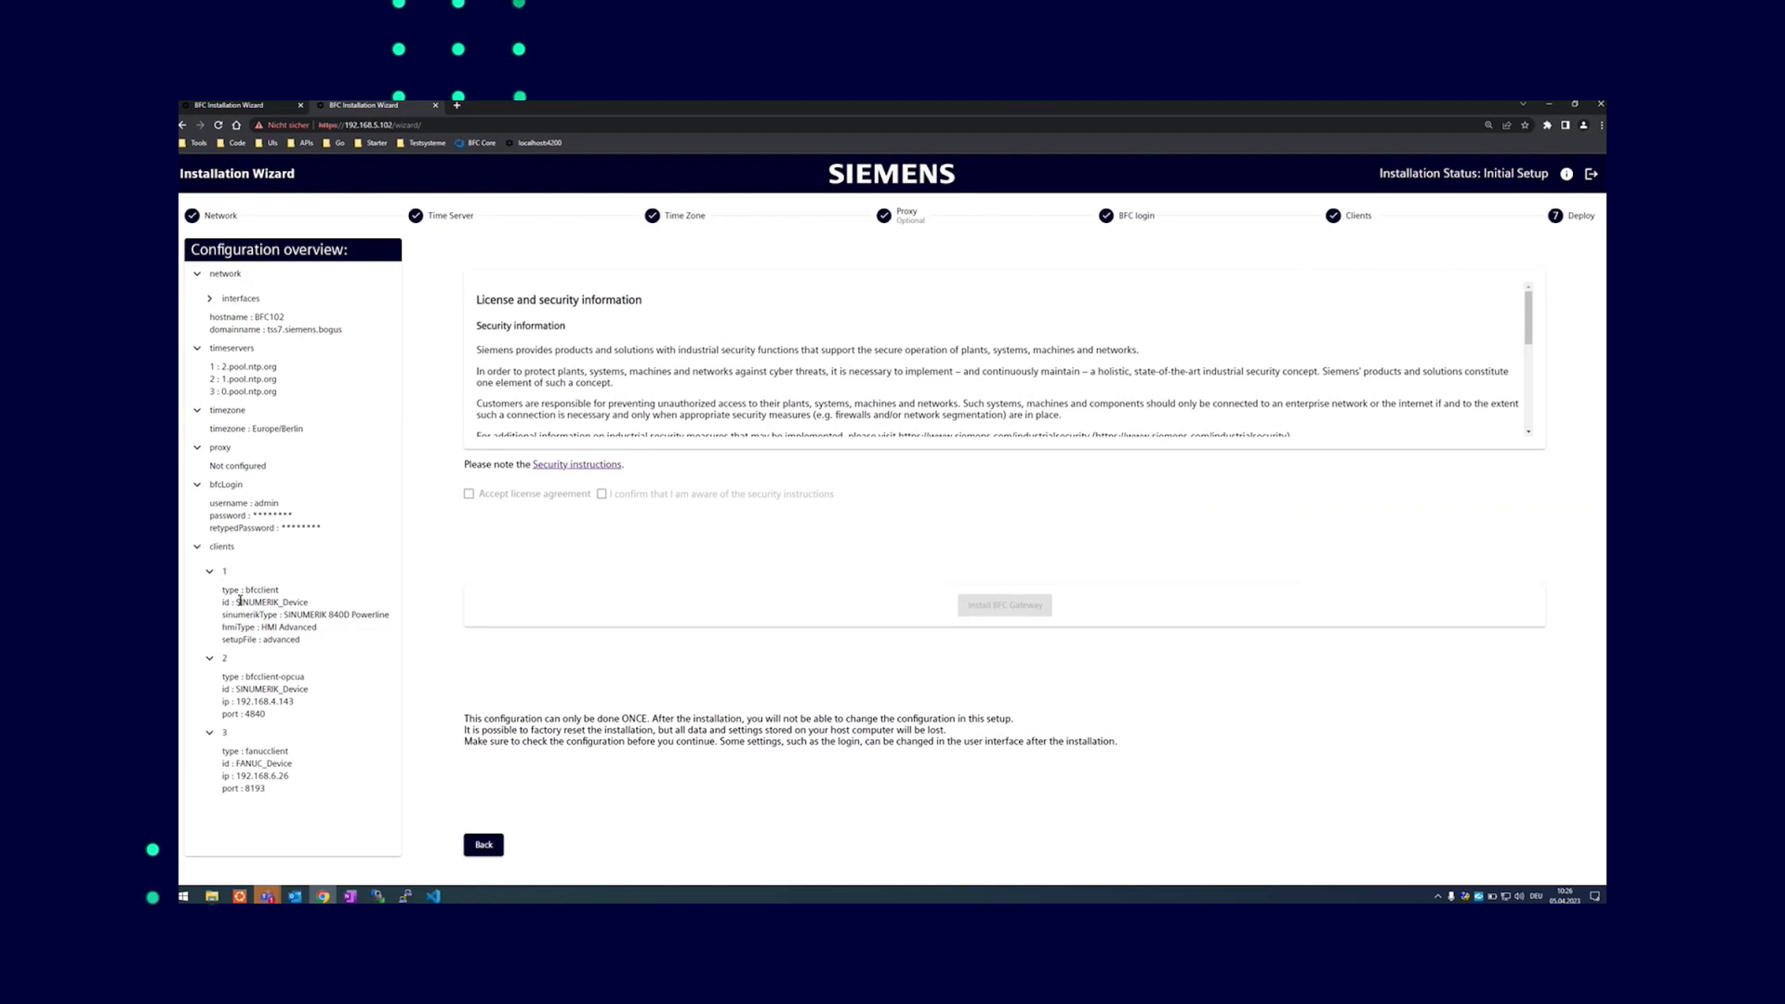
Open the connectivity services info panel, the BFC function manuals and SiePortal in new tabs
{"action": "left_click_drag", "start_coordinate": [223, 640], "coordinate": [301, 639]}
{"action": "left_click", "coordinate": [1568, 177]}
{"action": "left_click", "coordinate": [1568, 177]}
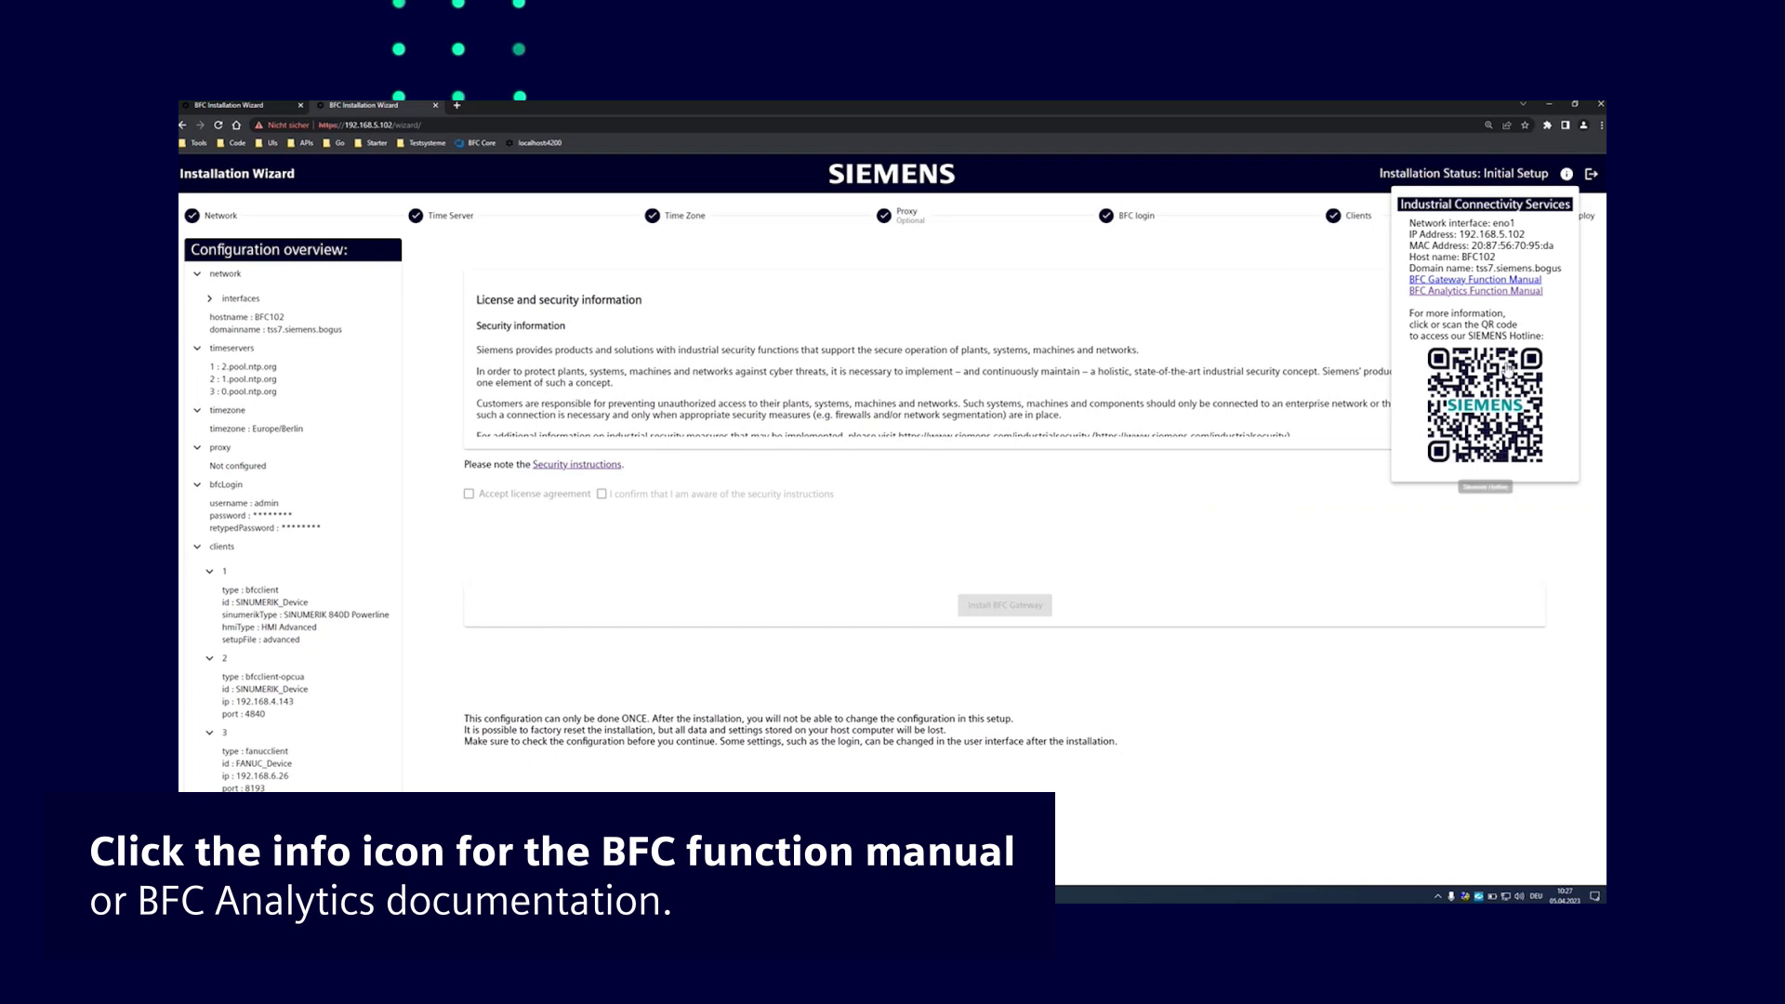
{"action": "middle_click", "coordinate": [1424, 282]}
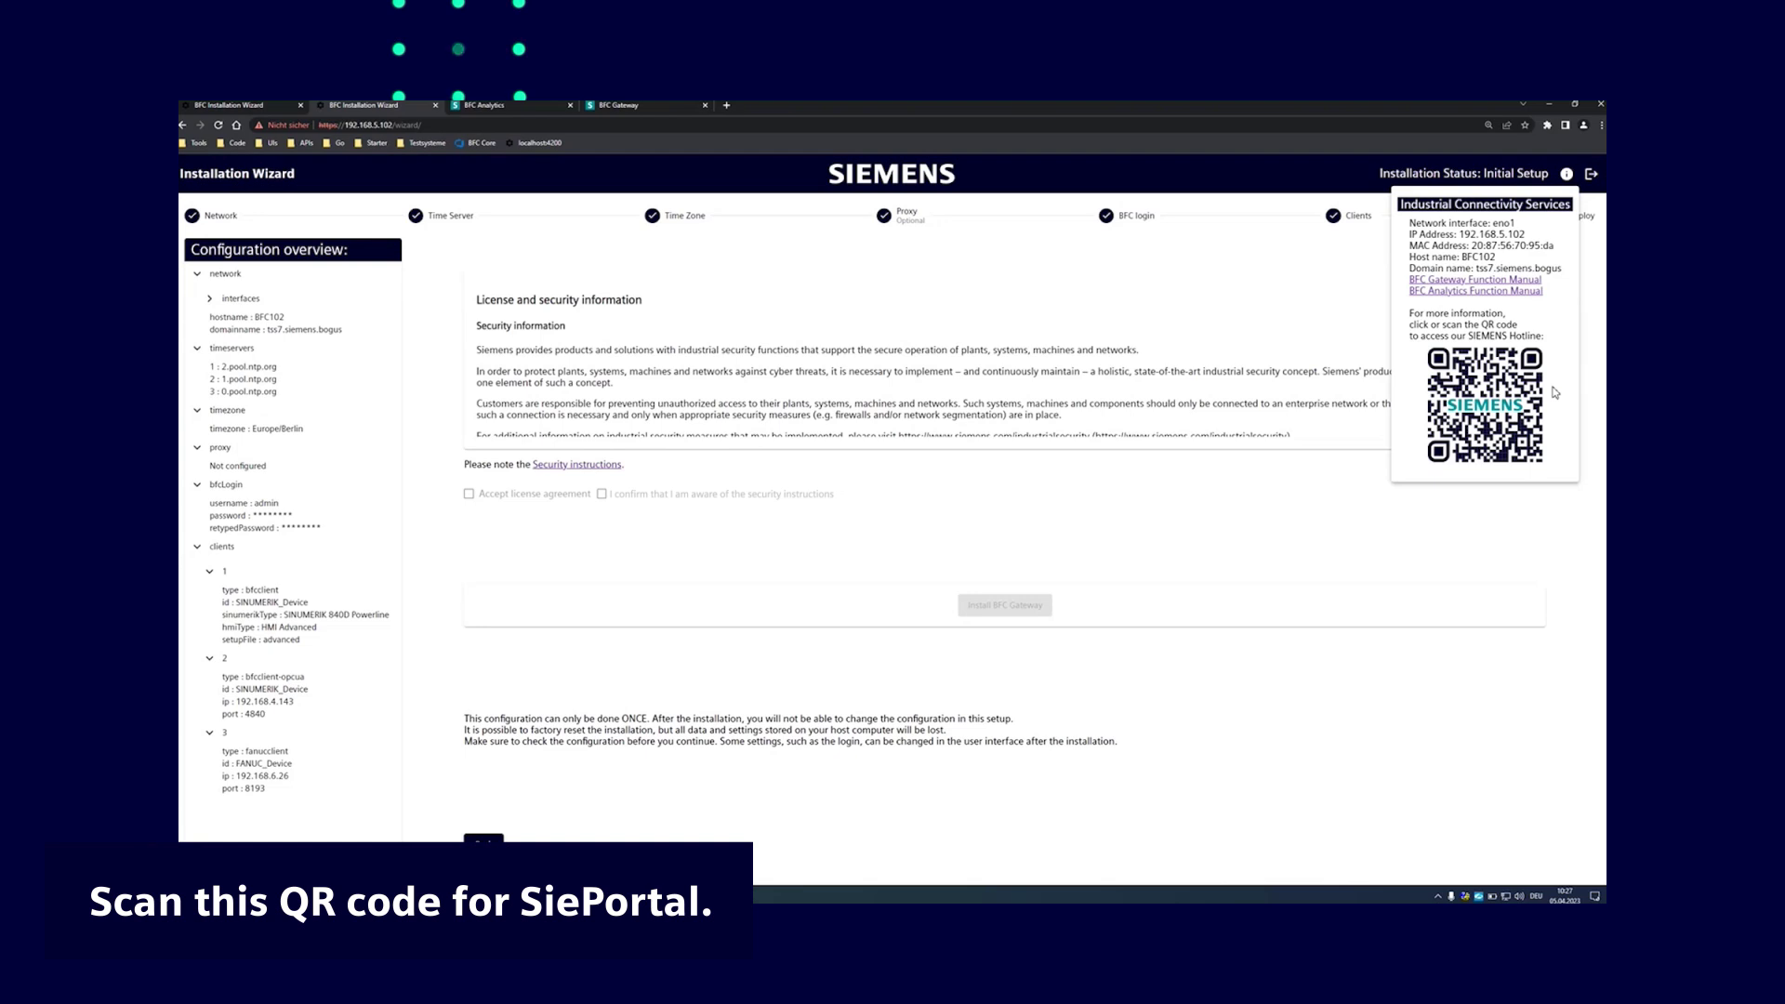
{"action": "left_click", "coordinate": [1473, 399]}
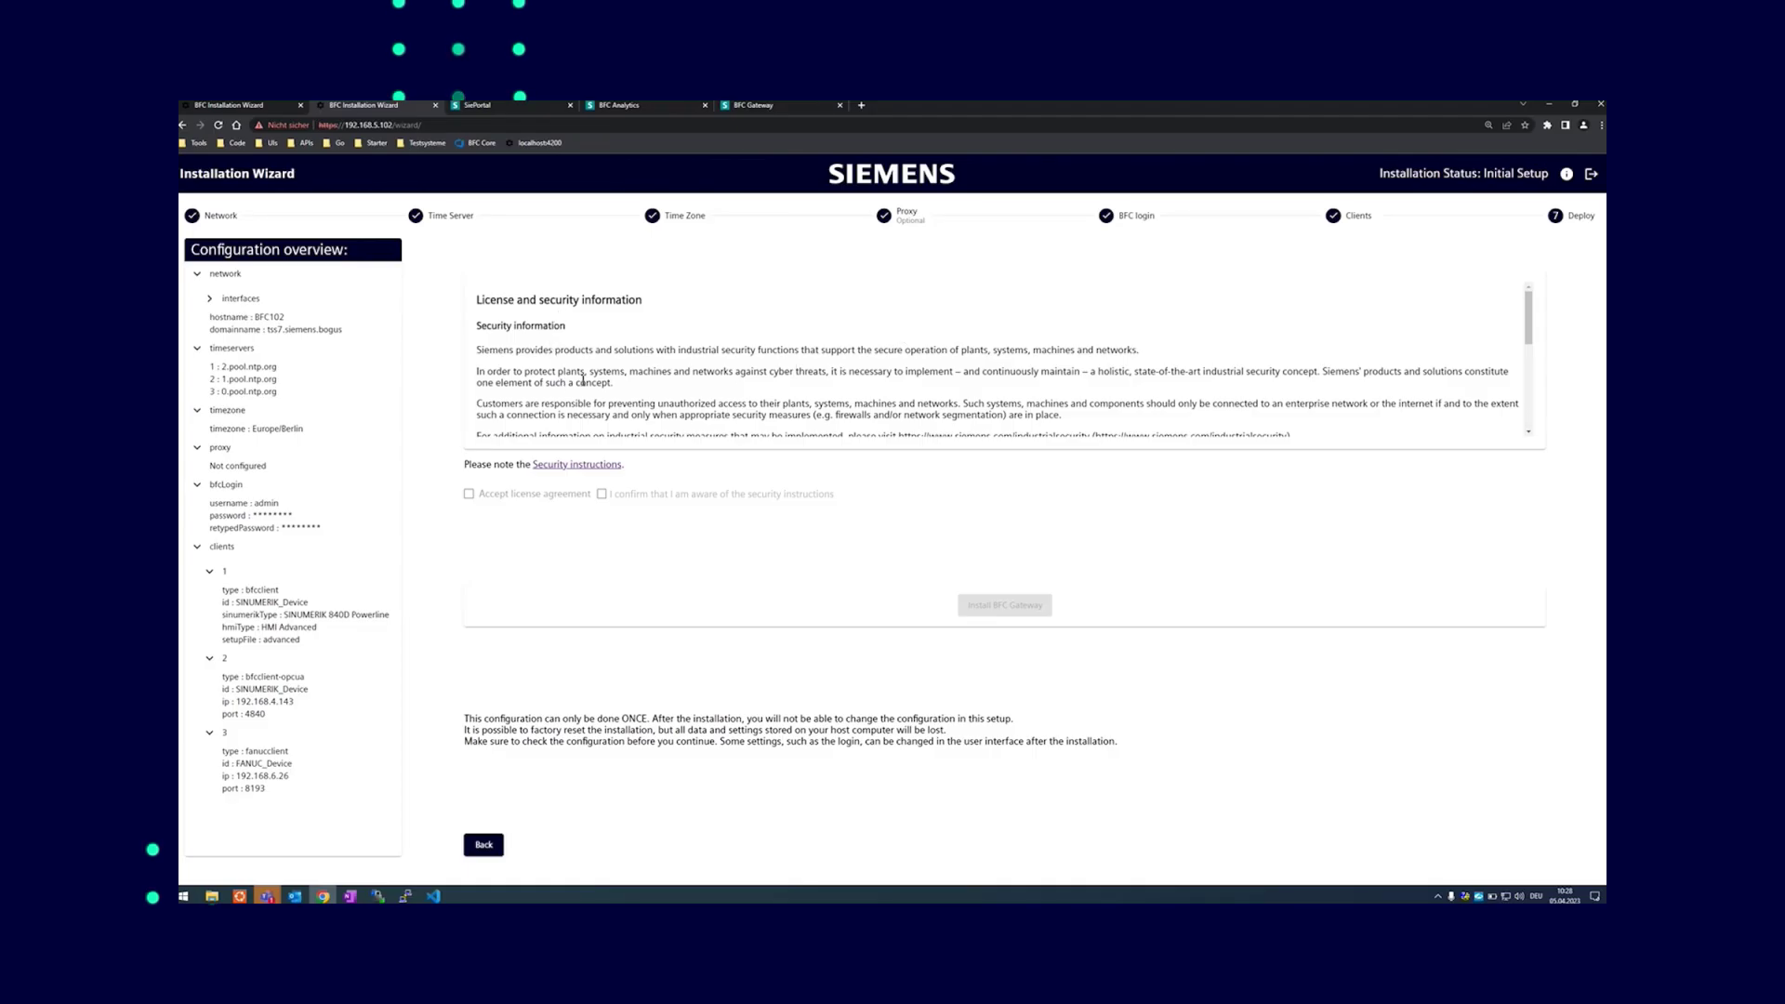
Accept the license agreement and security instructions, then start the BFC Gateway installation
{"action": "scroll", "coordinate": [666, 341], "scroll_direction": "down", "scroll_amount": 5}
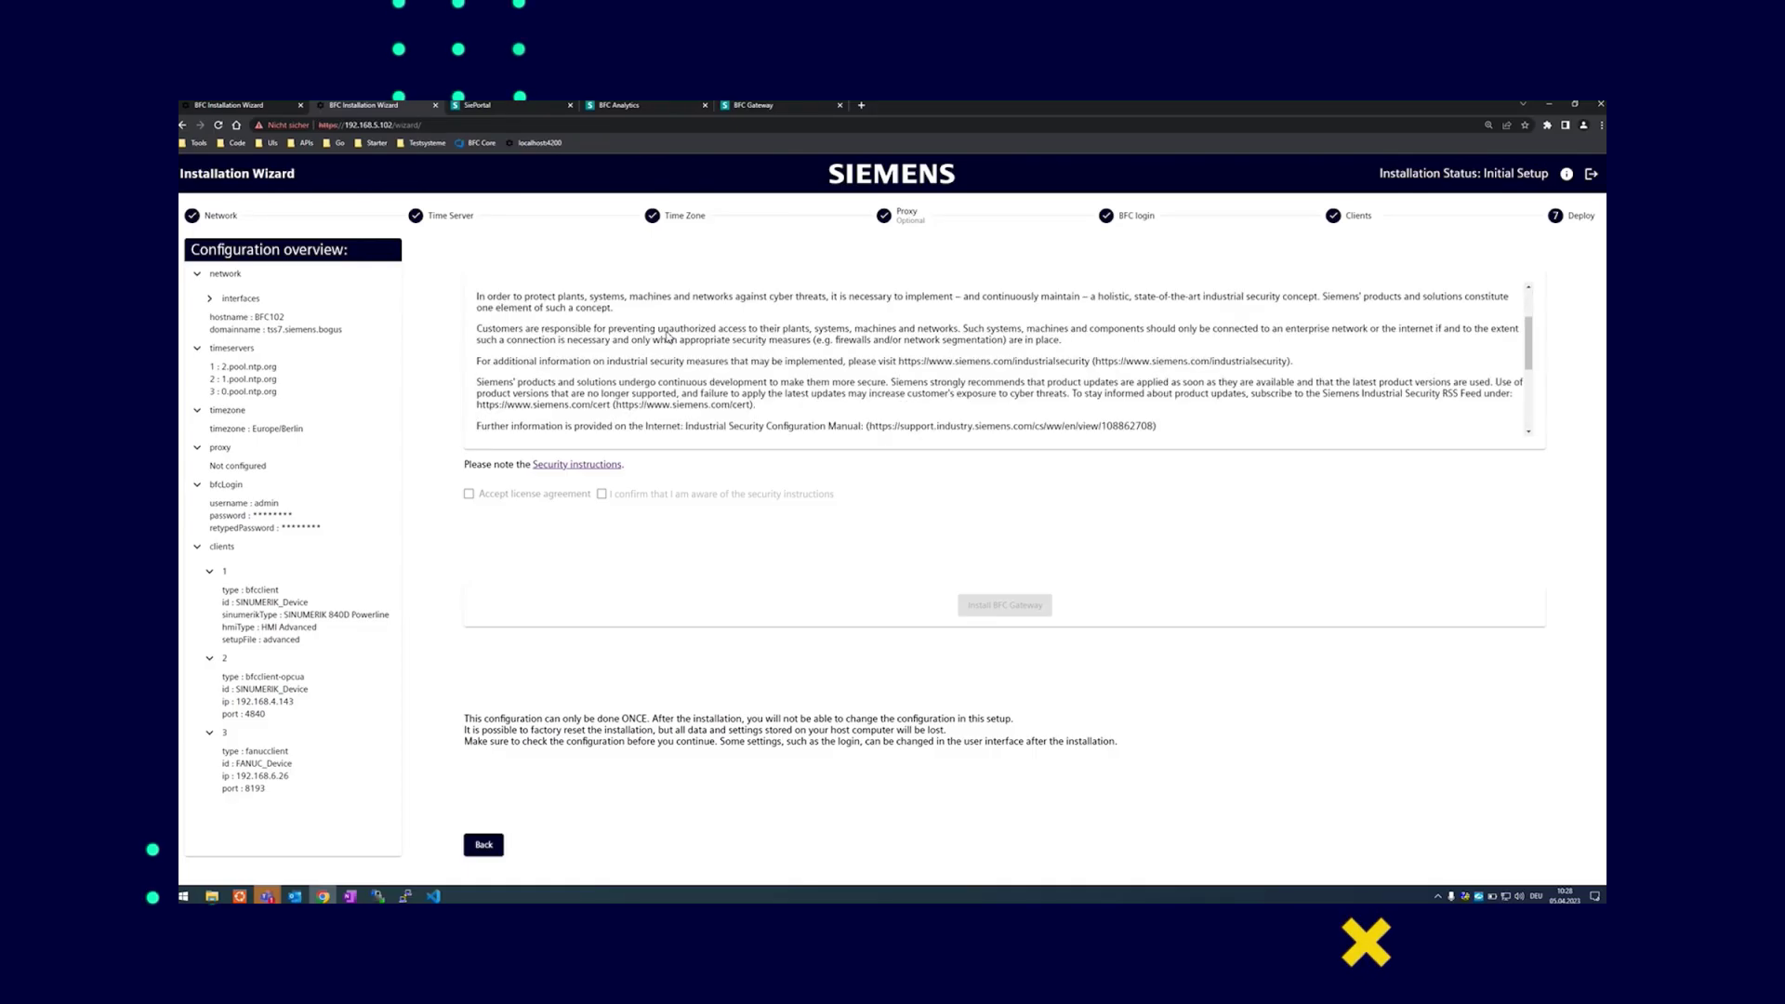
{"action": "scroll", "coordinate": [665, 337], "scroll_direction": "down", "scroll_amount": 2}
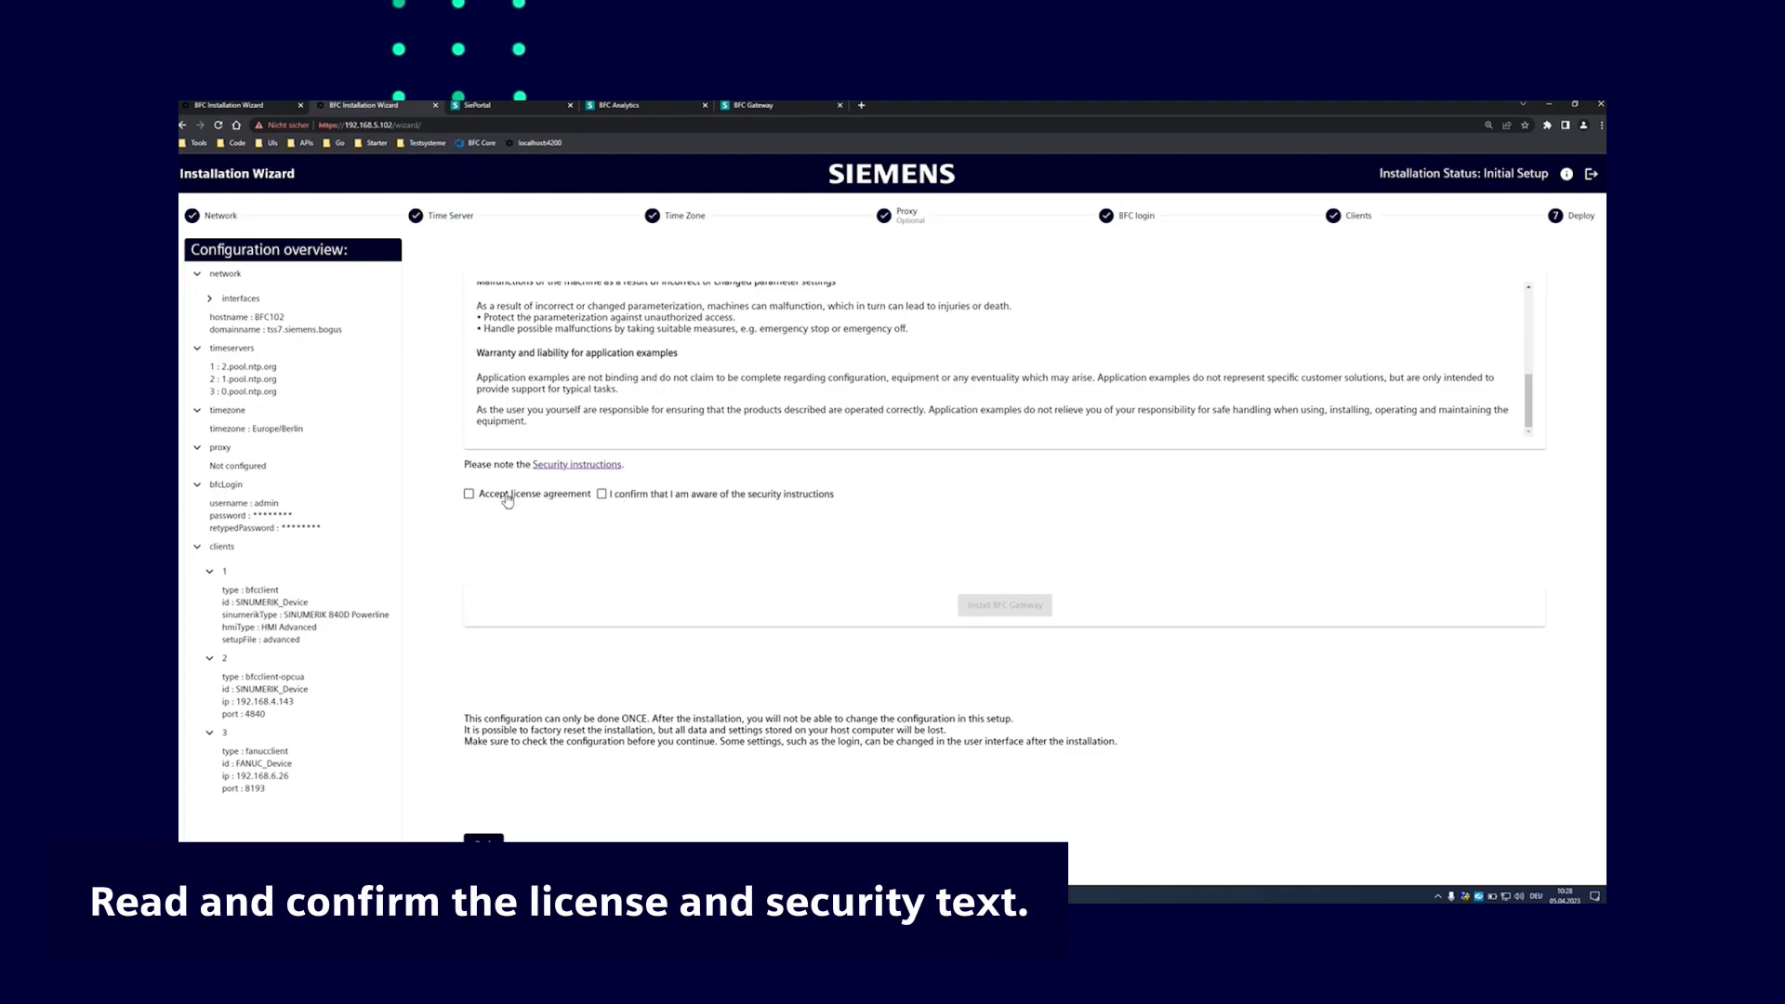
{"action": "left_click", "coordinate": [507, 500]}
{"action": "left_click", "coordinate": [604, 494]}
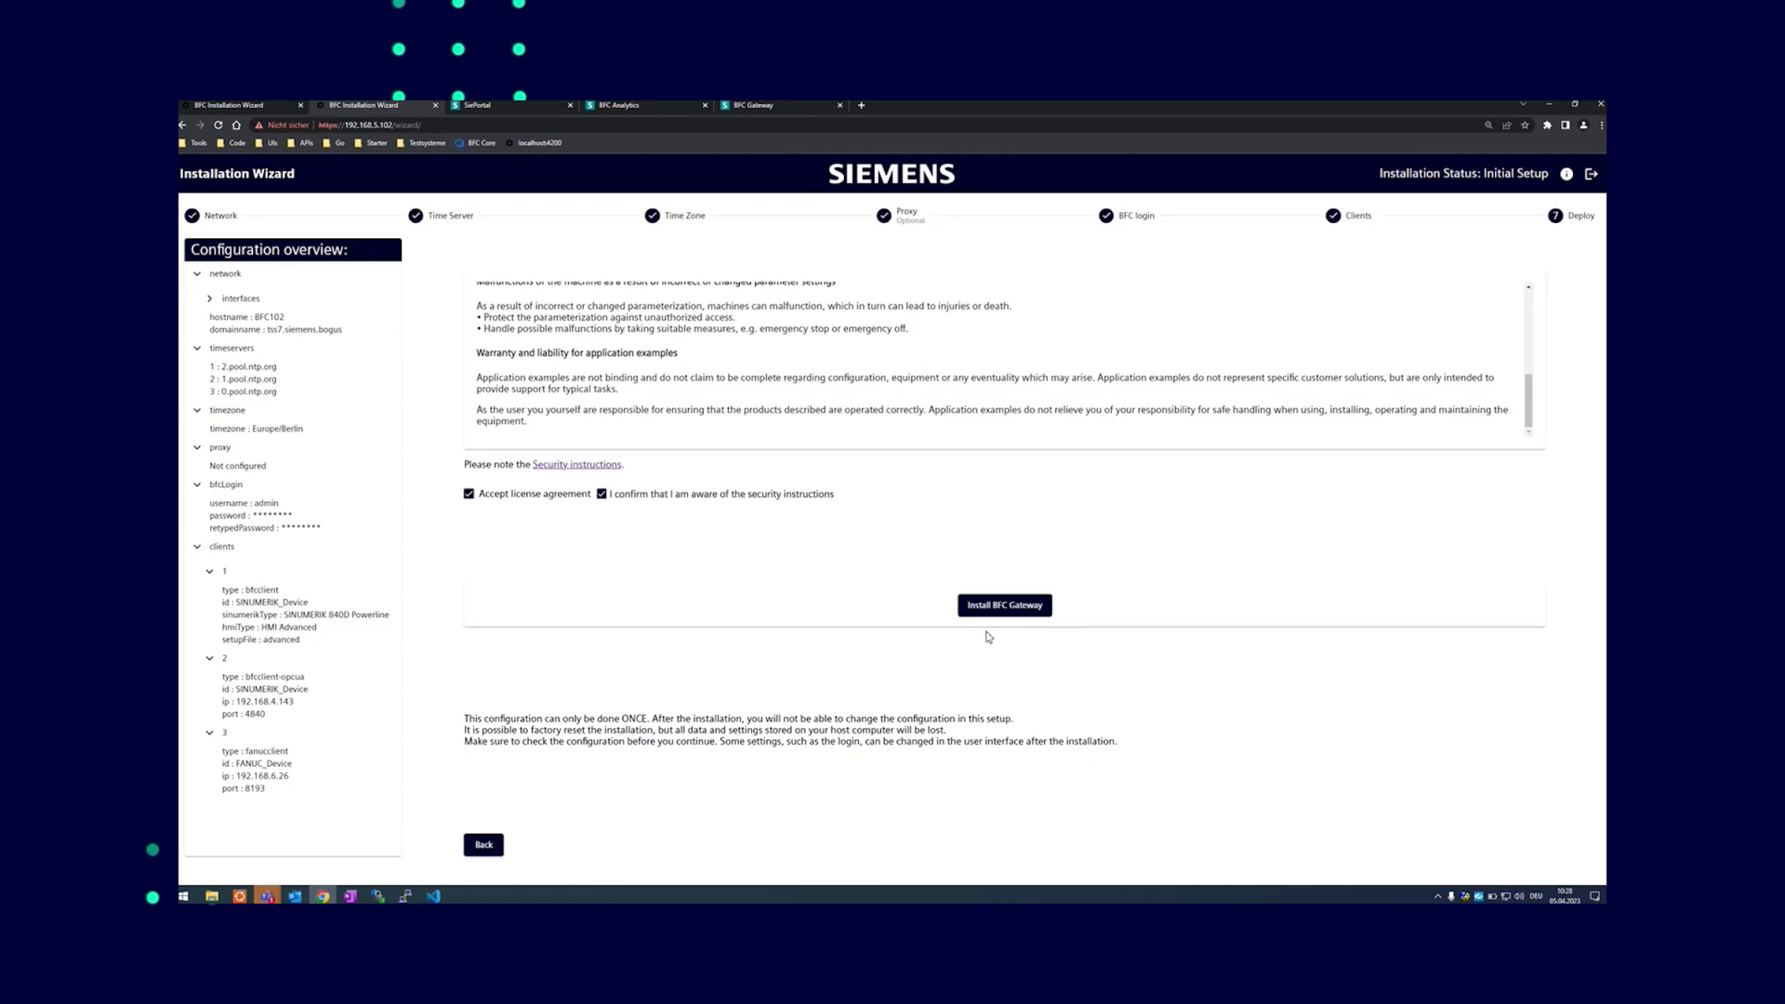
{"action": "left_click", "coordinate": [1006, 609]}
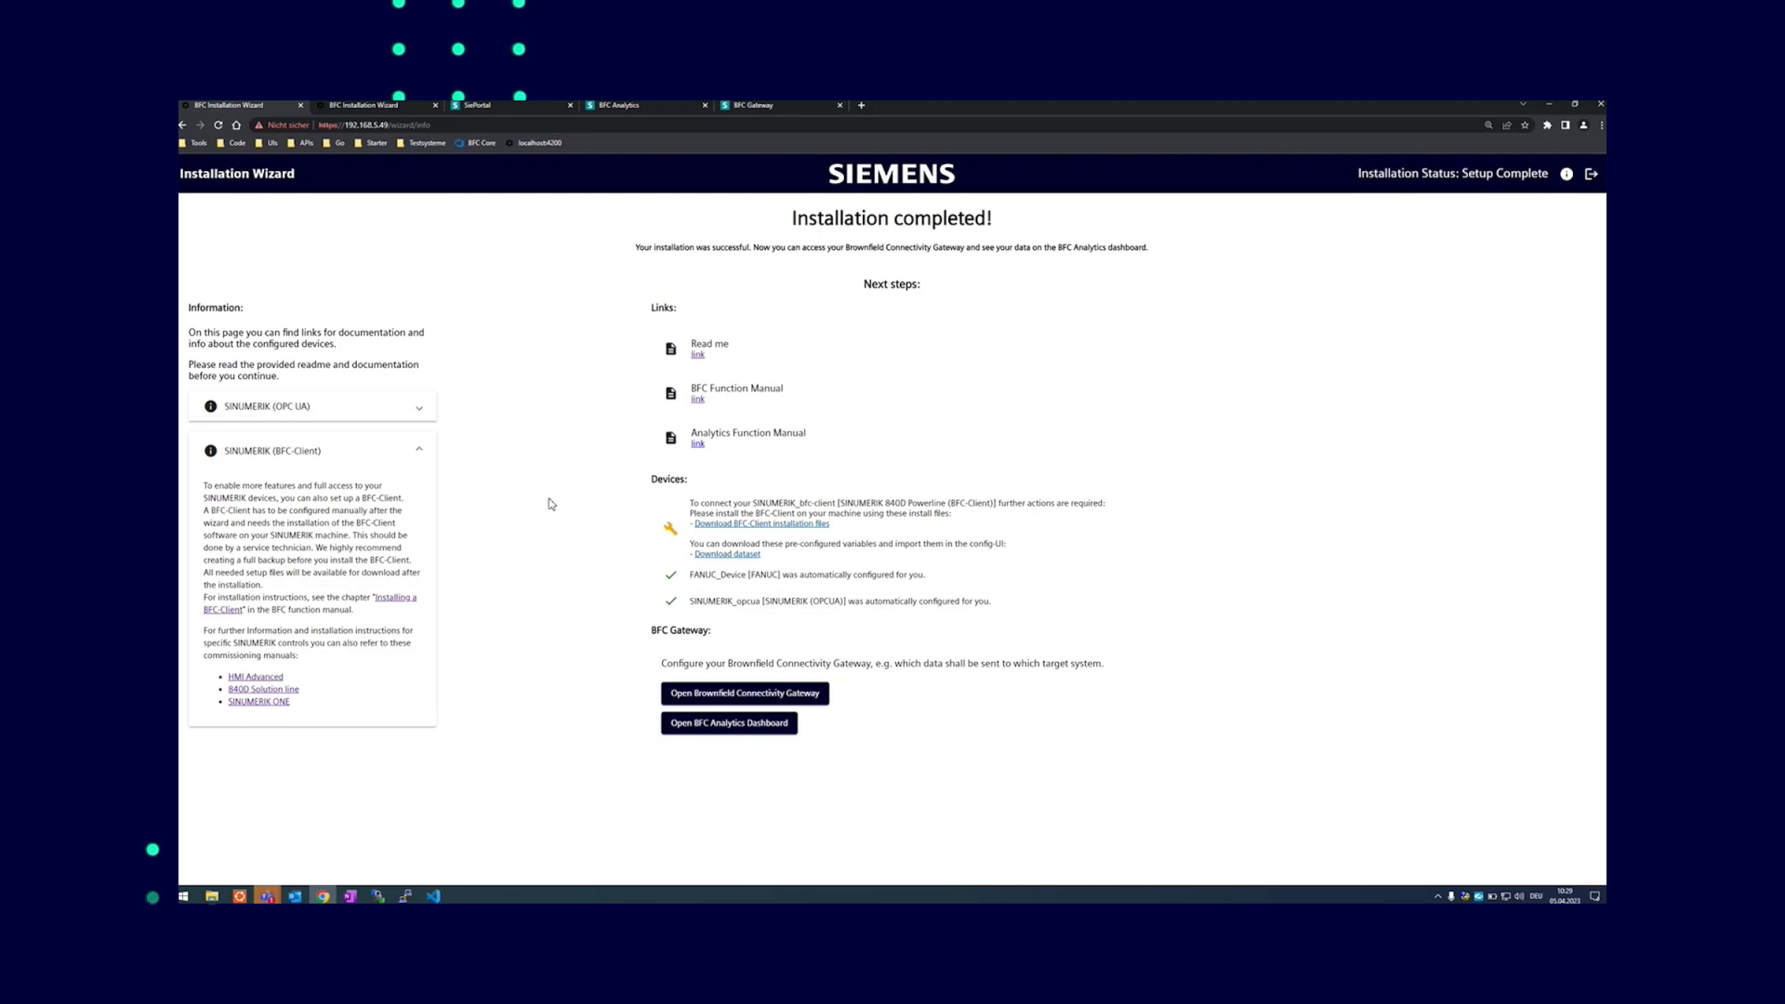
View the BFC Services Readme PDF in a new tab, then go back to the wizard tab
{"action": "left_click", "coordinate": [698, 357]}
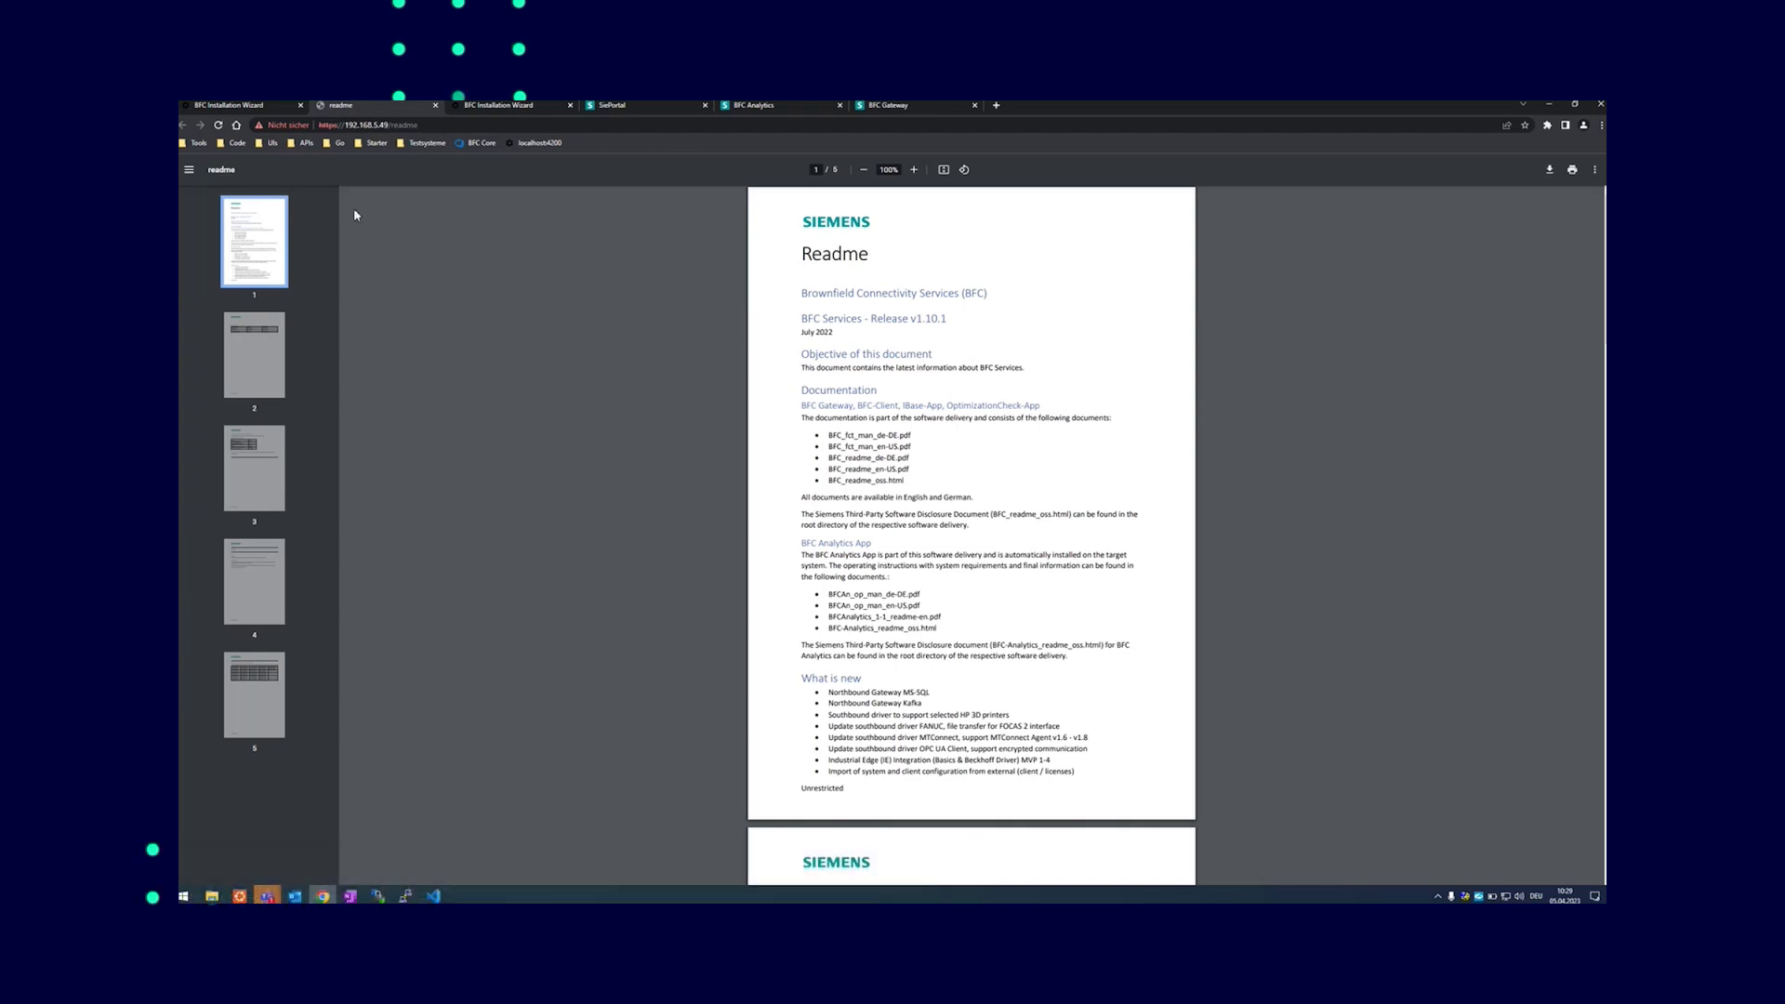
{"action": "left_click", "coordinate": [261, 106]}
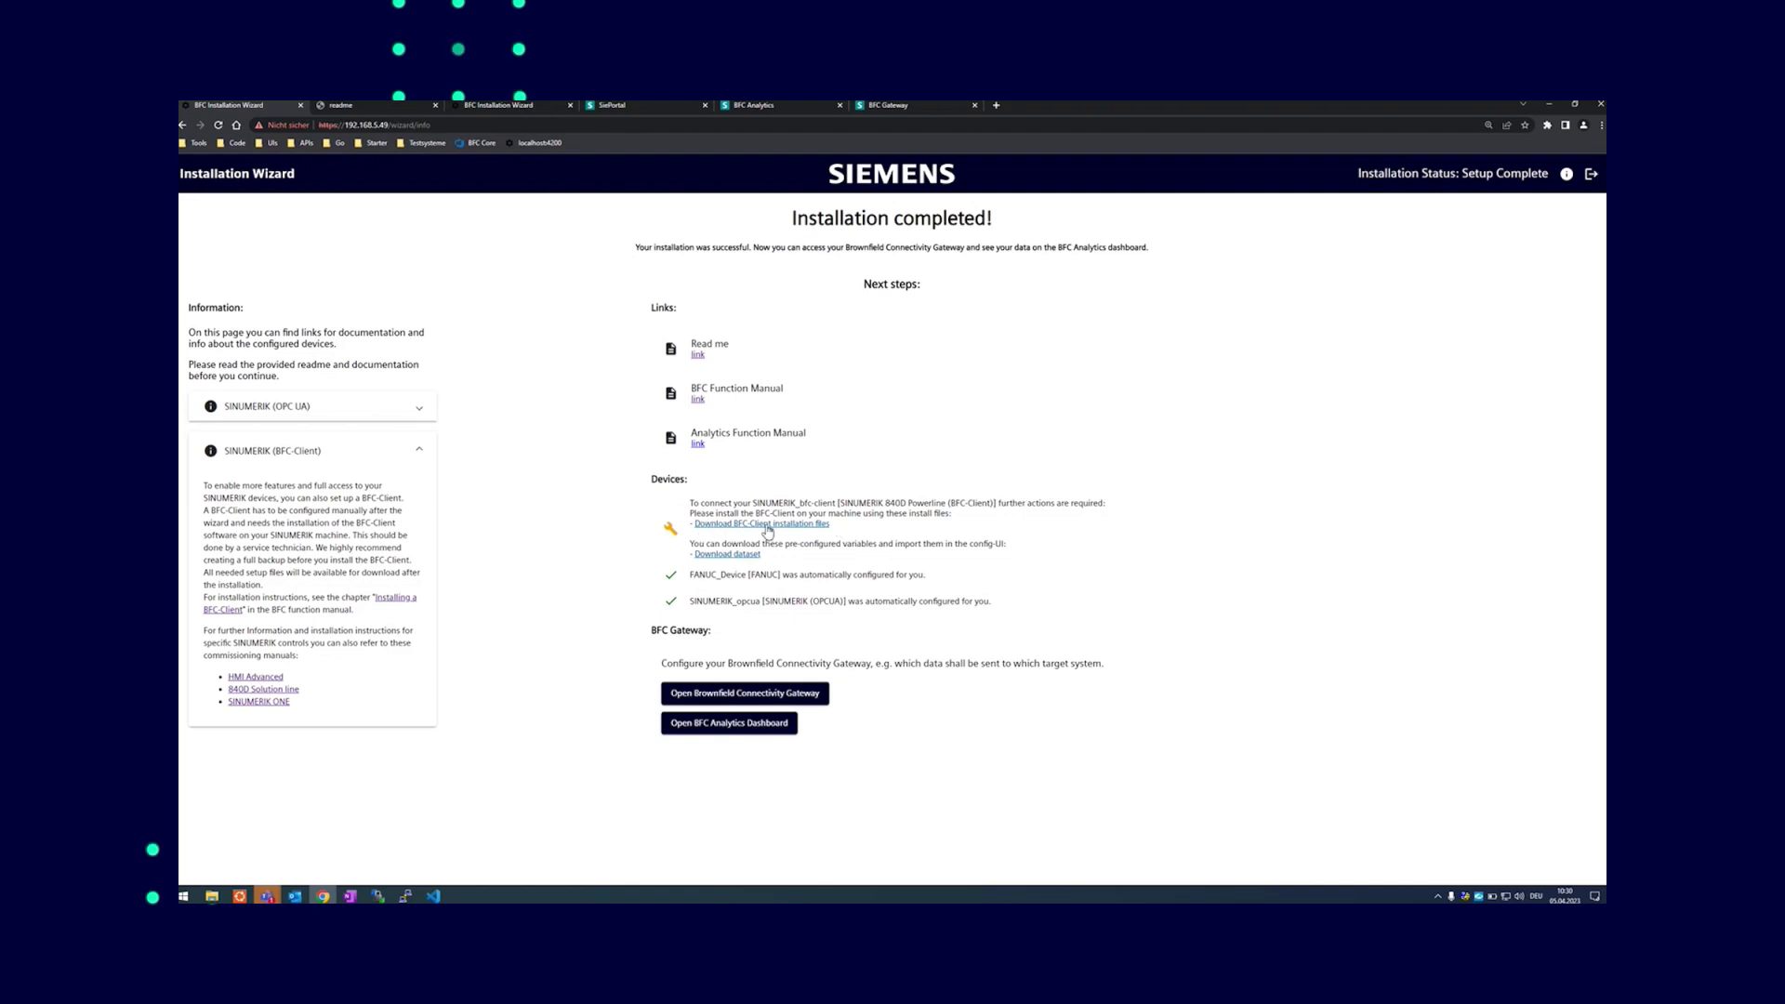
Download the BFC-Client installation files and the preconfigured dataset, then open the installation files archive
{"action": "left_click", "coordinate": [766, 526]}
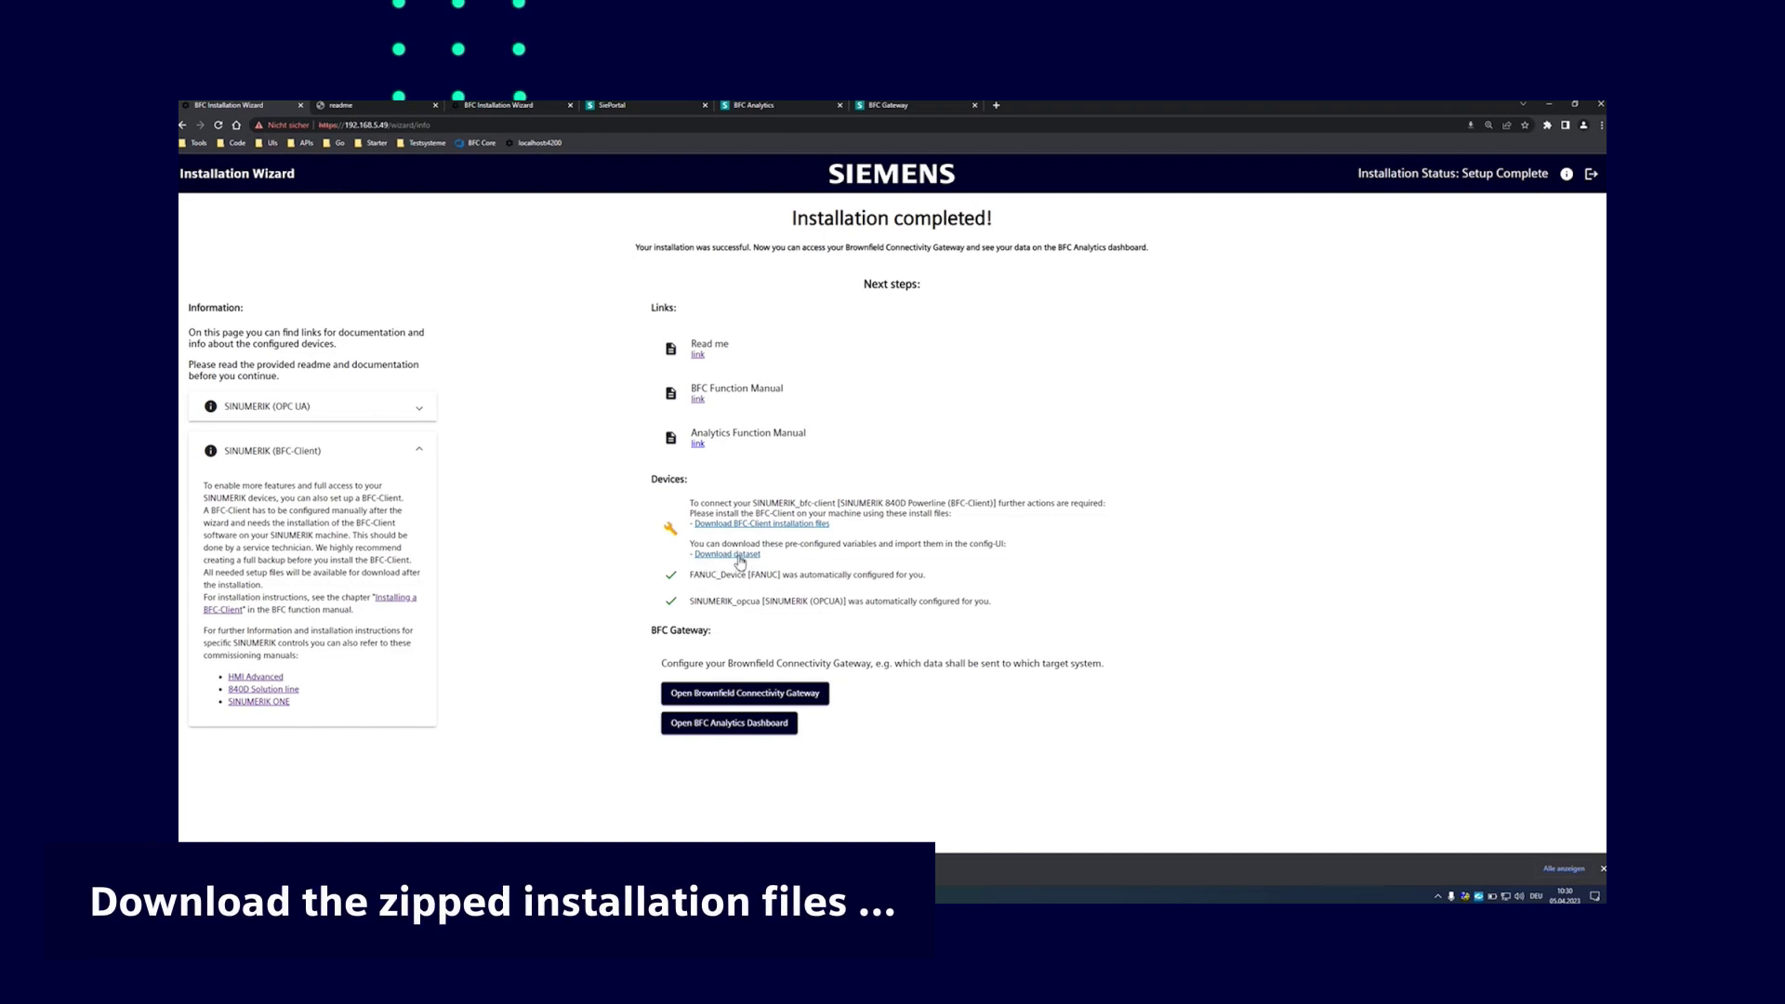
{"action": "left_click", "coordinate": [710, 554]}
{"action": "left_click", "coordinate": [232, 868]}
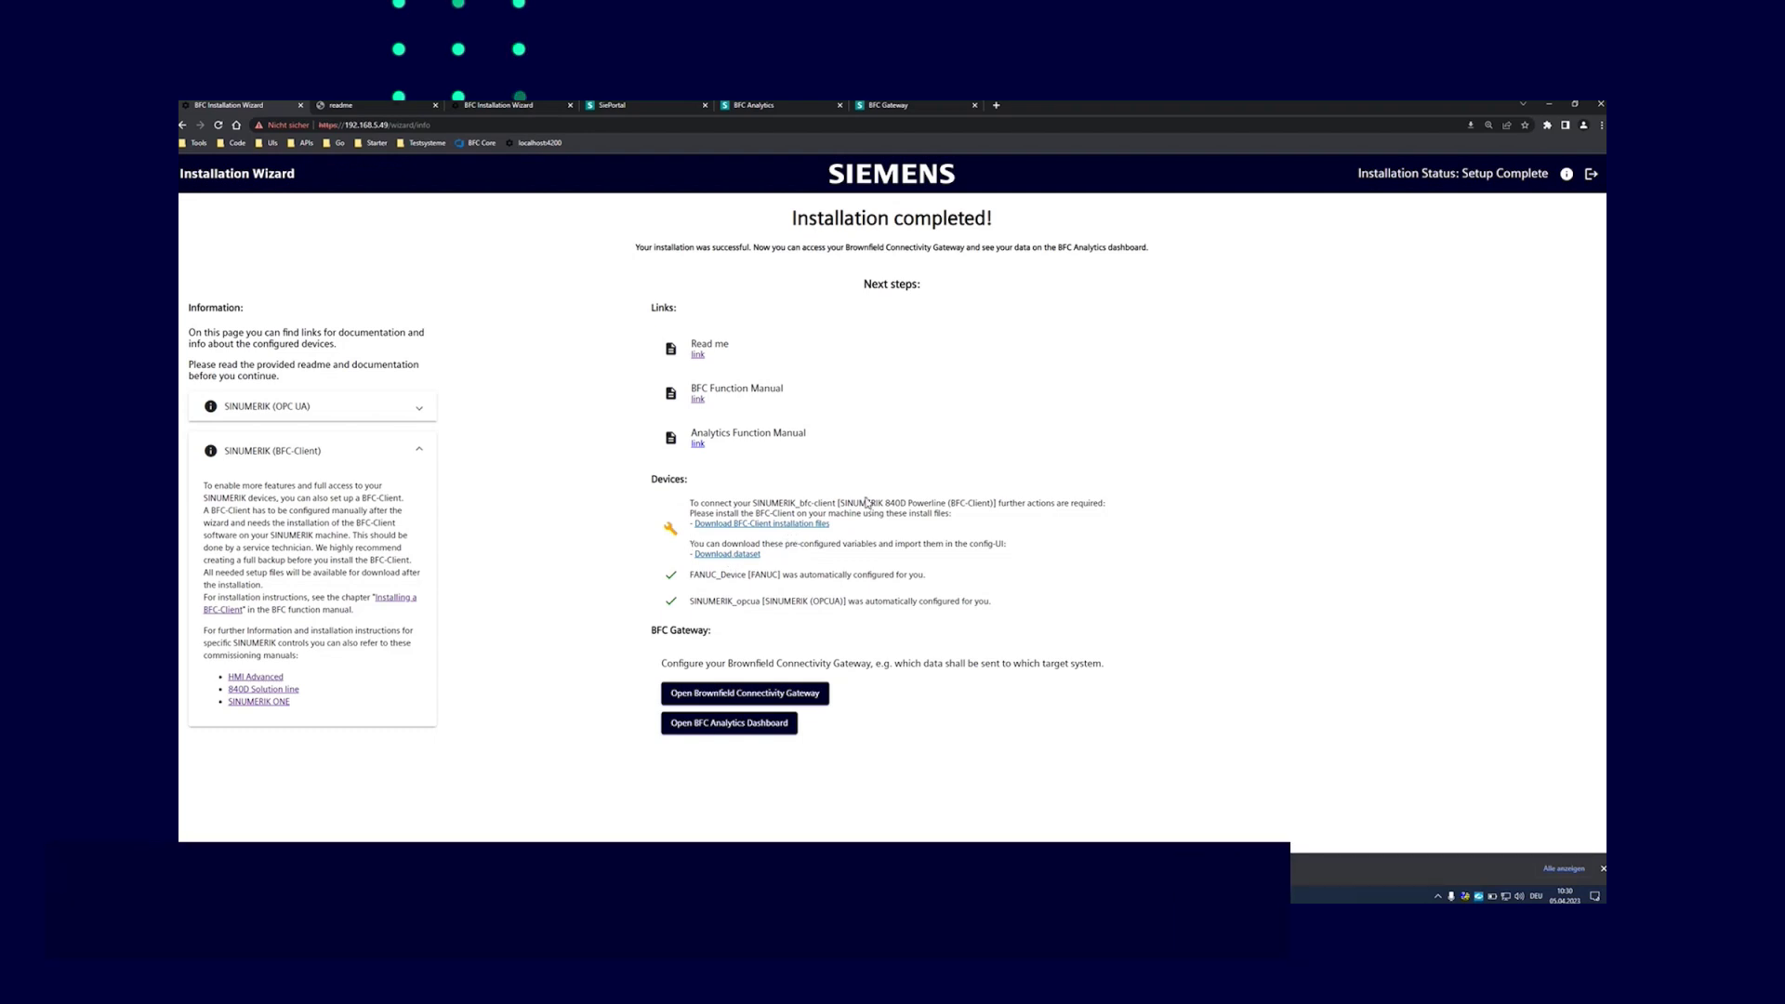
Select the BFC-Client installer file in the extracted setup folder
{"action": "left_click", "coordinate": [808, 388]}
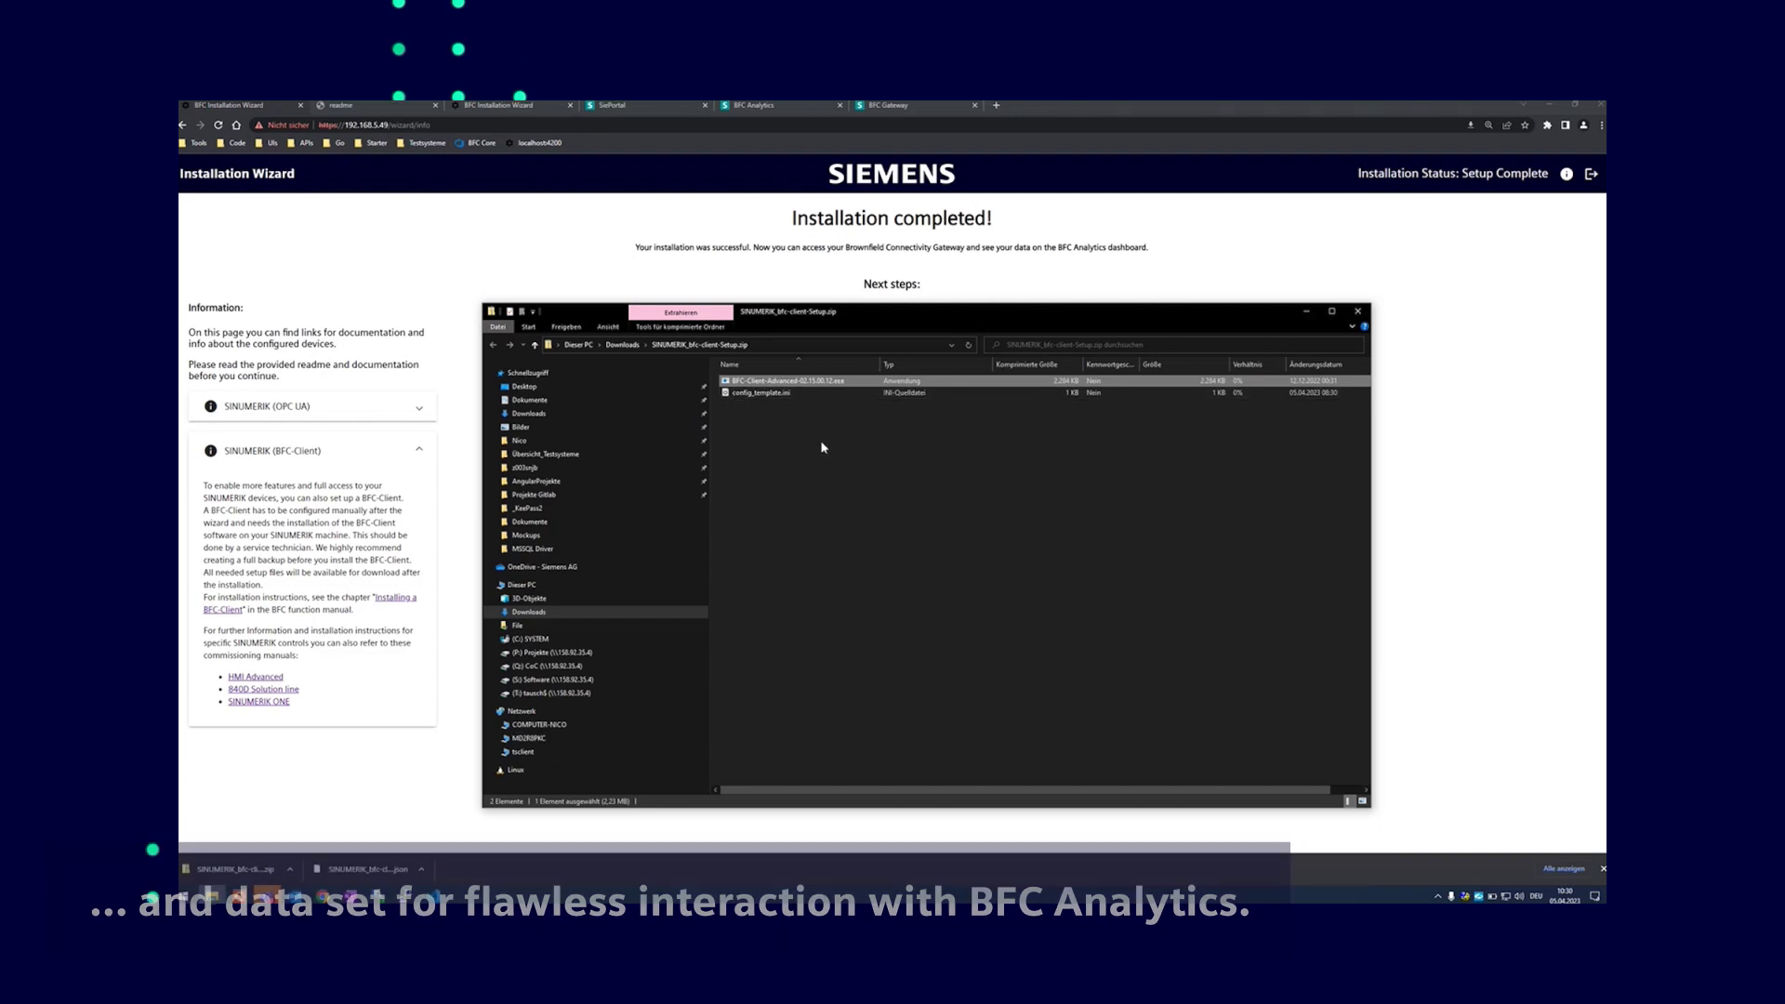
{"action": "left_click", "coordinate": [766, 394]}
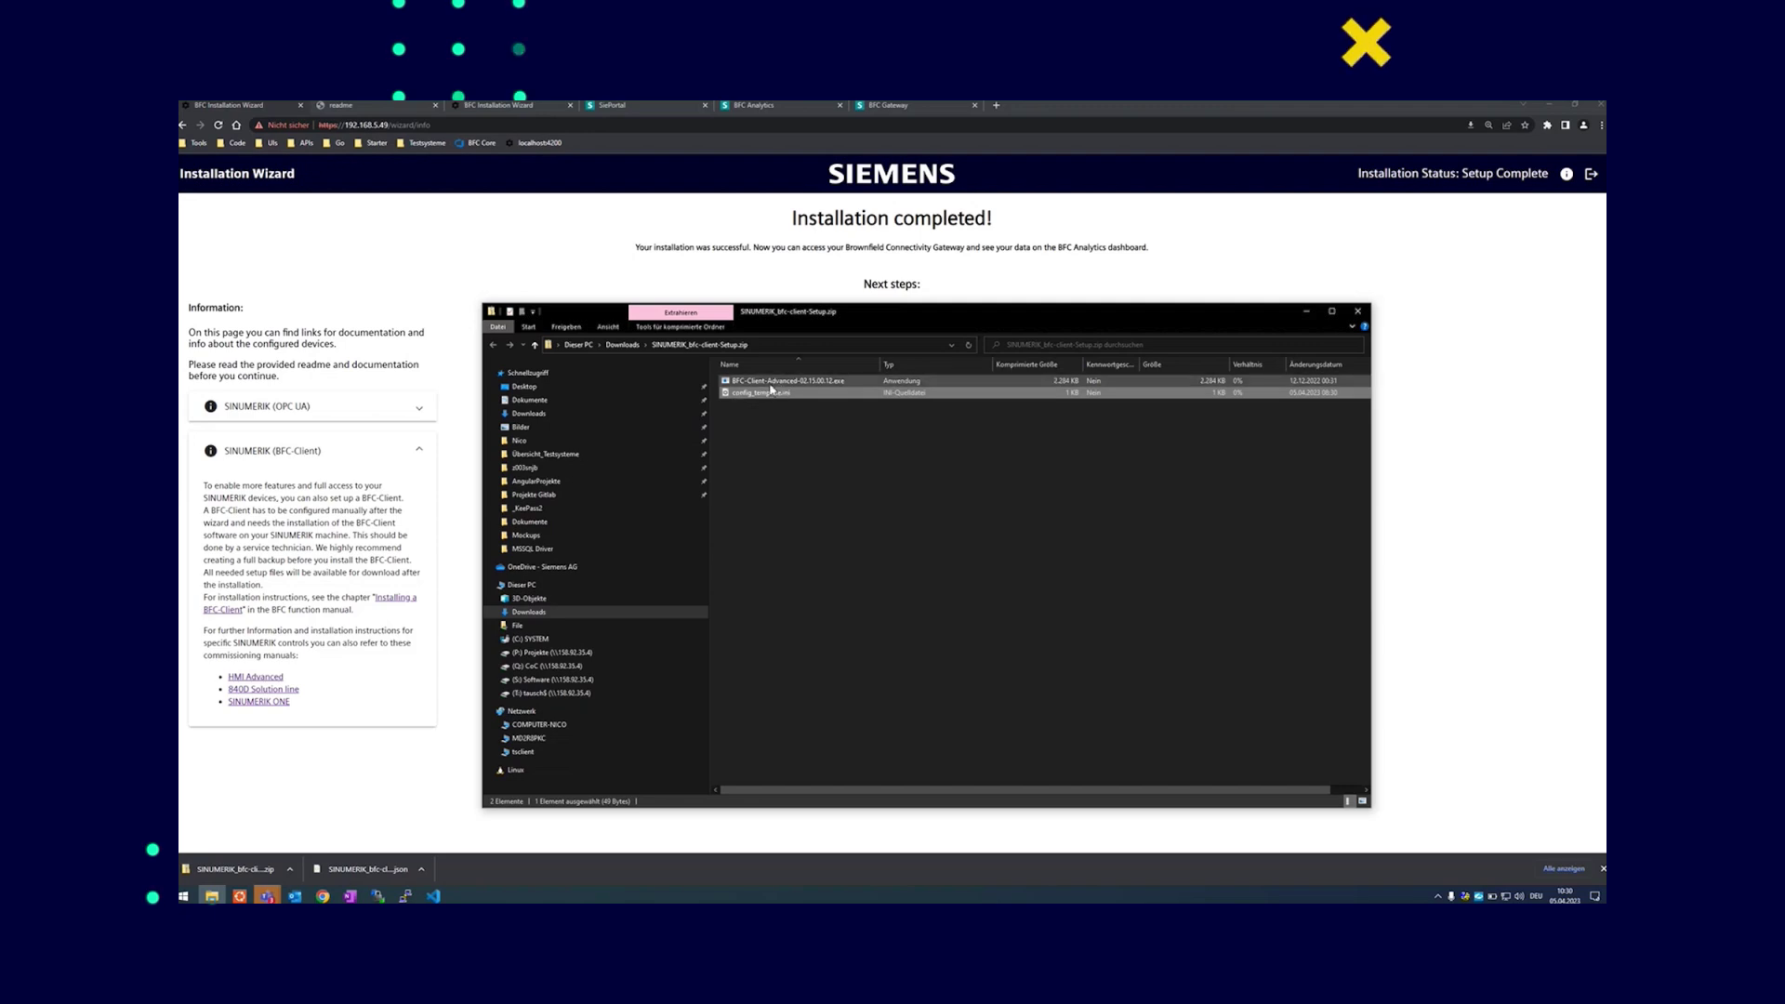
{"action": "left_click", "coordinate": [777, 448]}
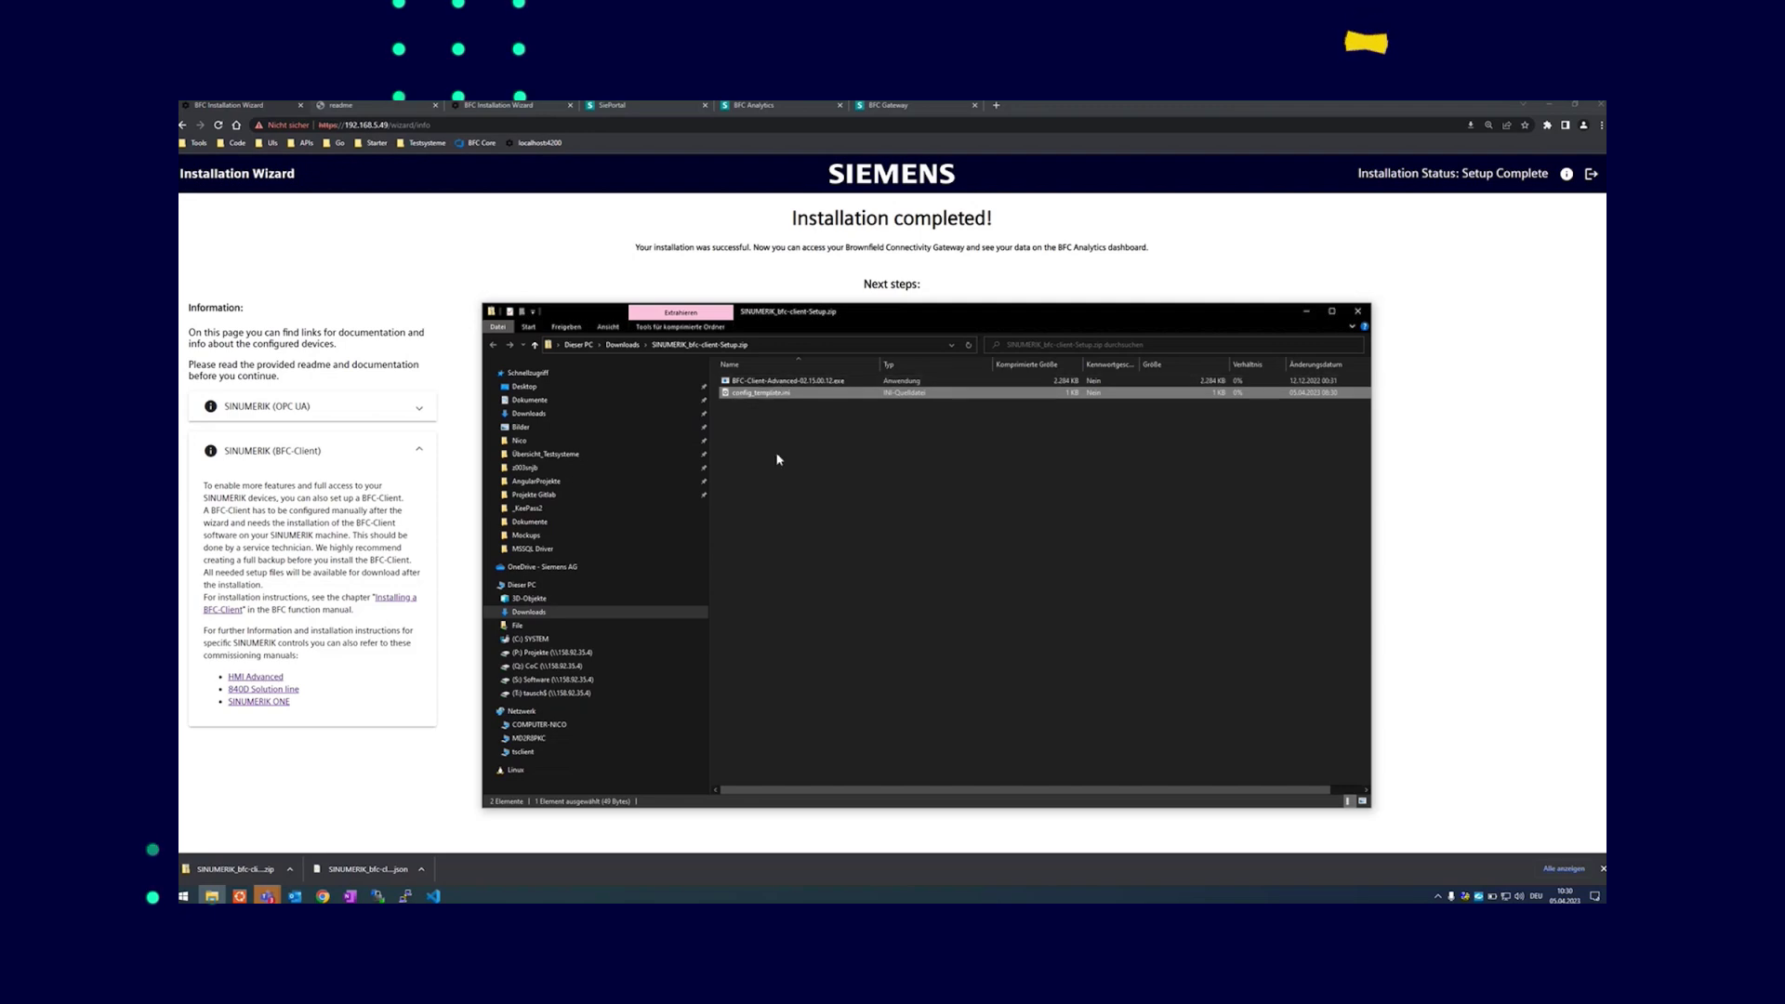
{"action": "left_click", "coordinate": [763, 383]}
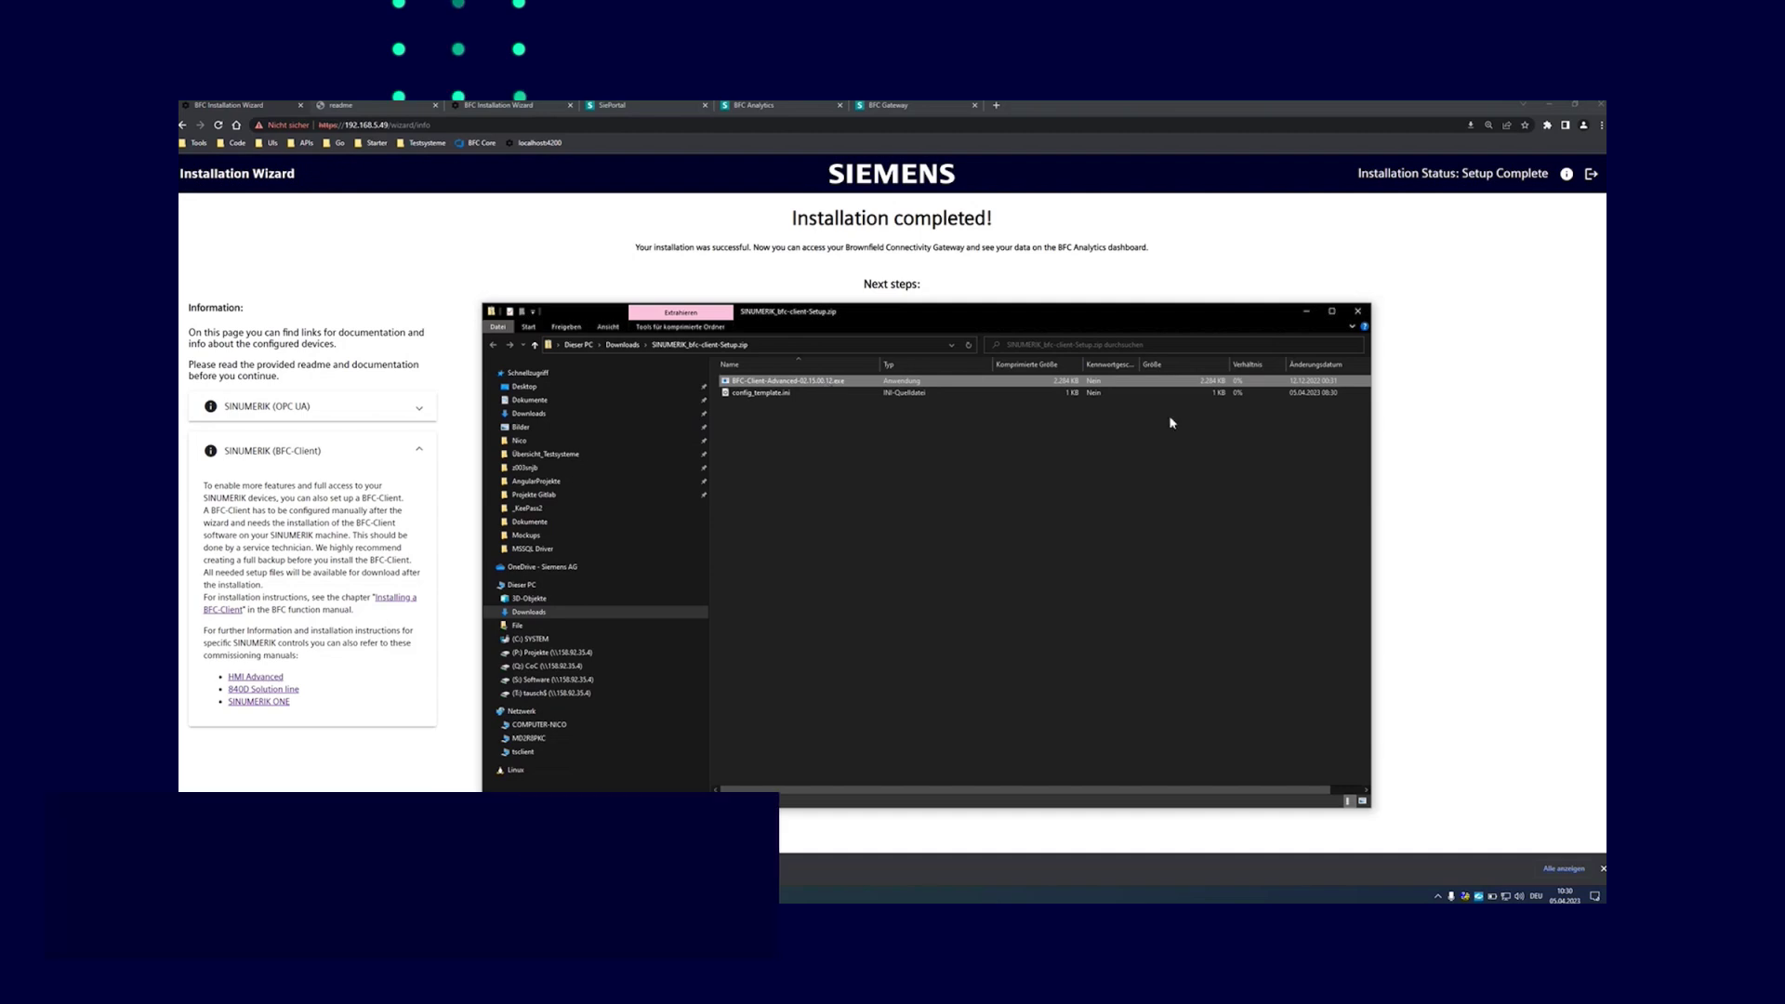
Minimize the setup files window and review the FANUC_Device auto-configured message under Devices
{"action": "left_click", "coordinate": [1306, 315]}
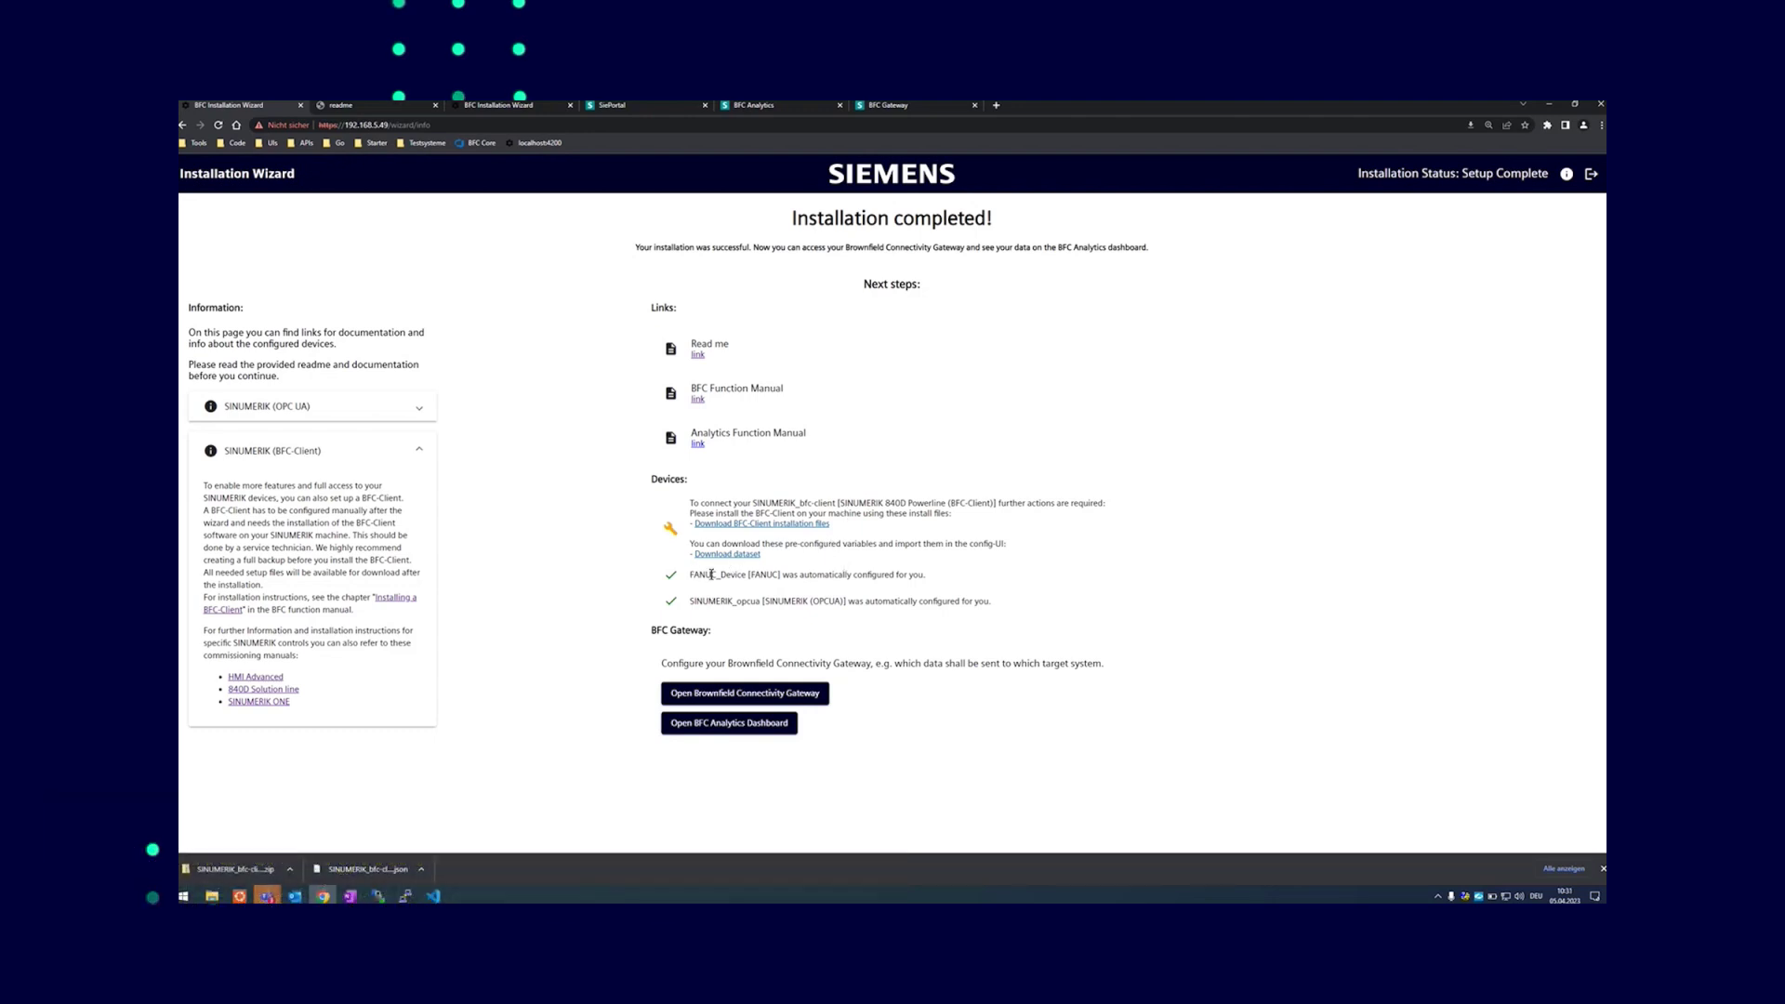
{"action": "left_click_drag", "start_coordinate": [689, 575], "coordinate": [926, 577]}
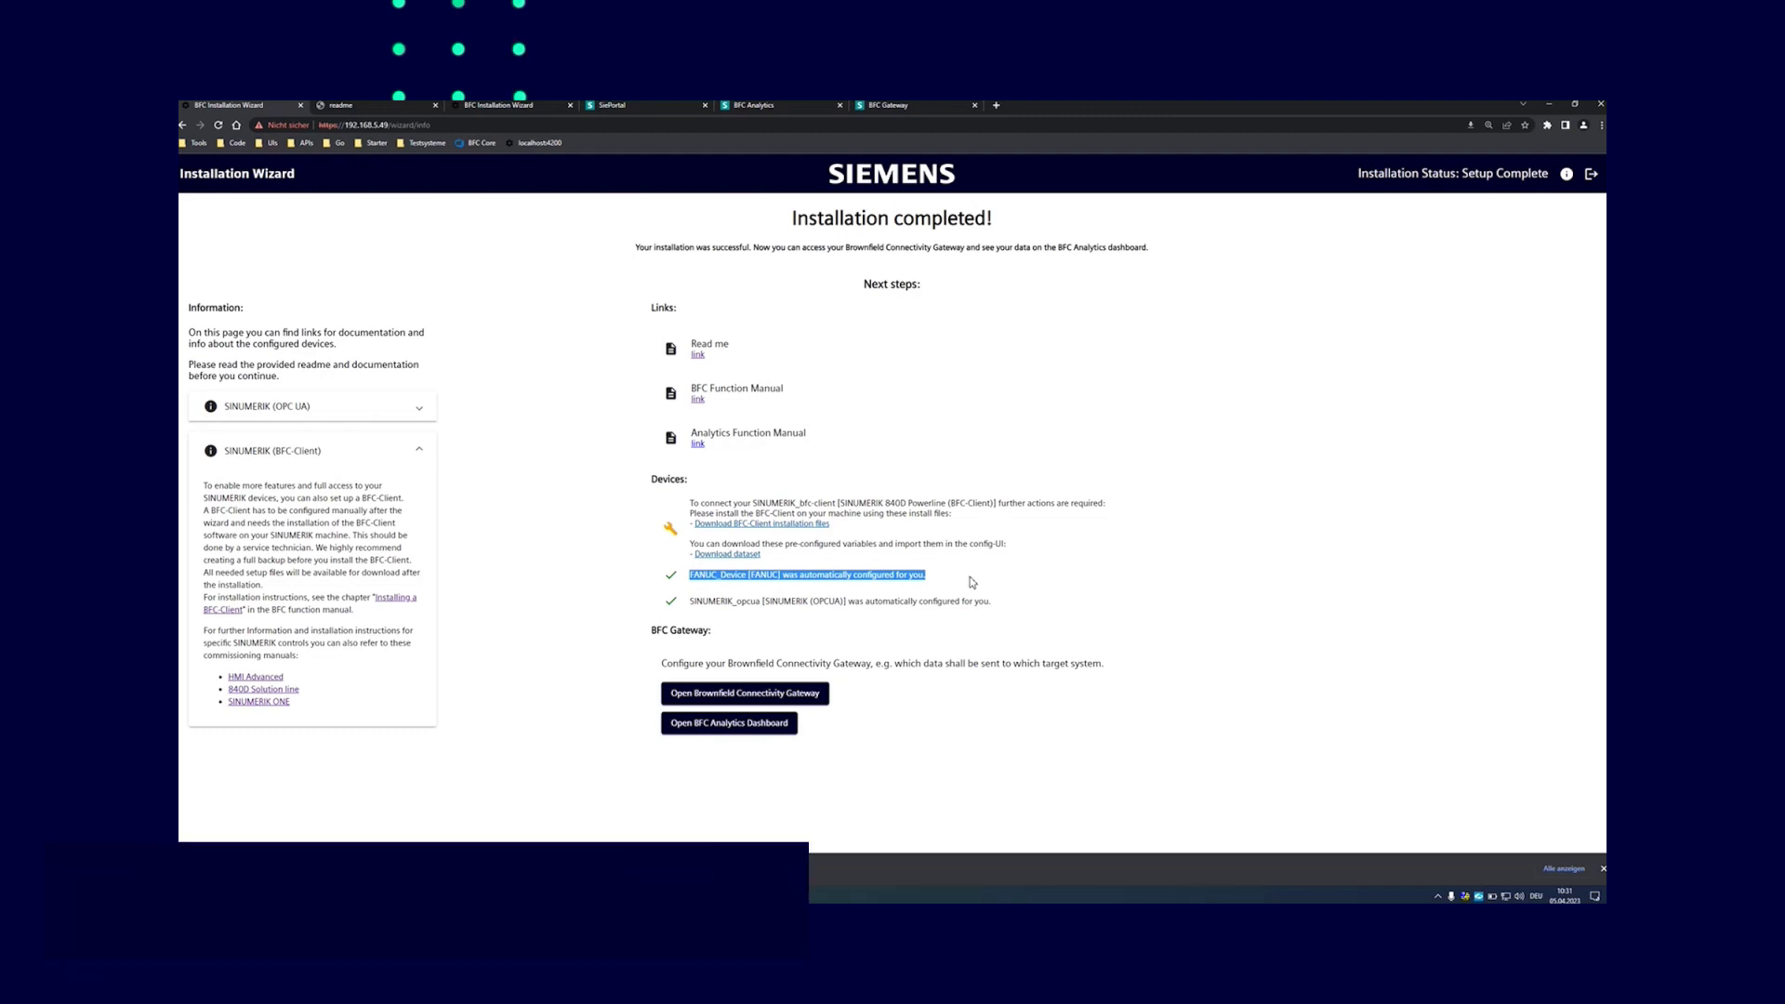
{"action": "left_click", "coordinate": [972, 582]}
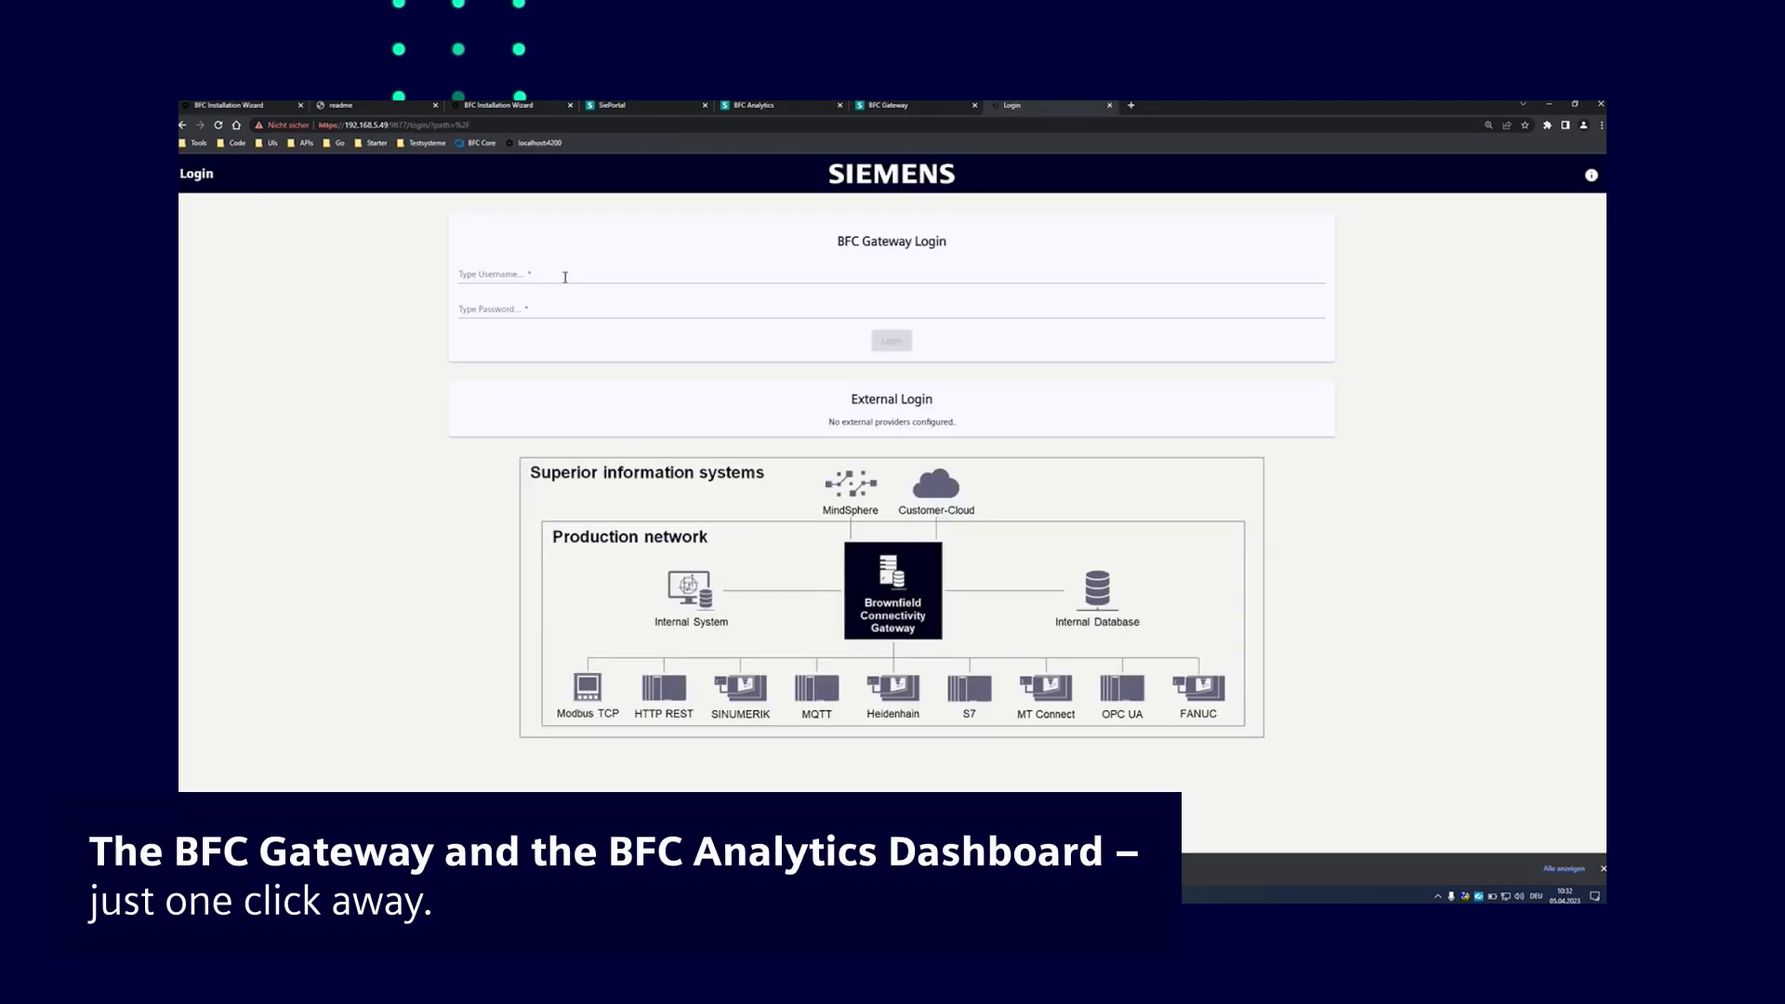
Log in to the gateway and open Commissioning to list FANUC_Device, SINUMERIK_bfc-client and SINUMERIK_opcua
{"action": "left_click", "coordinate": [542, 279]}
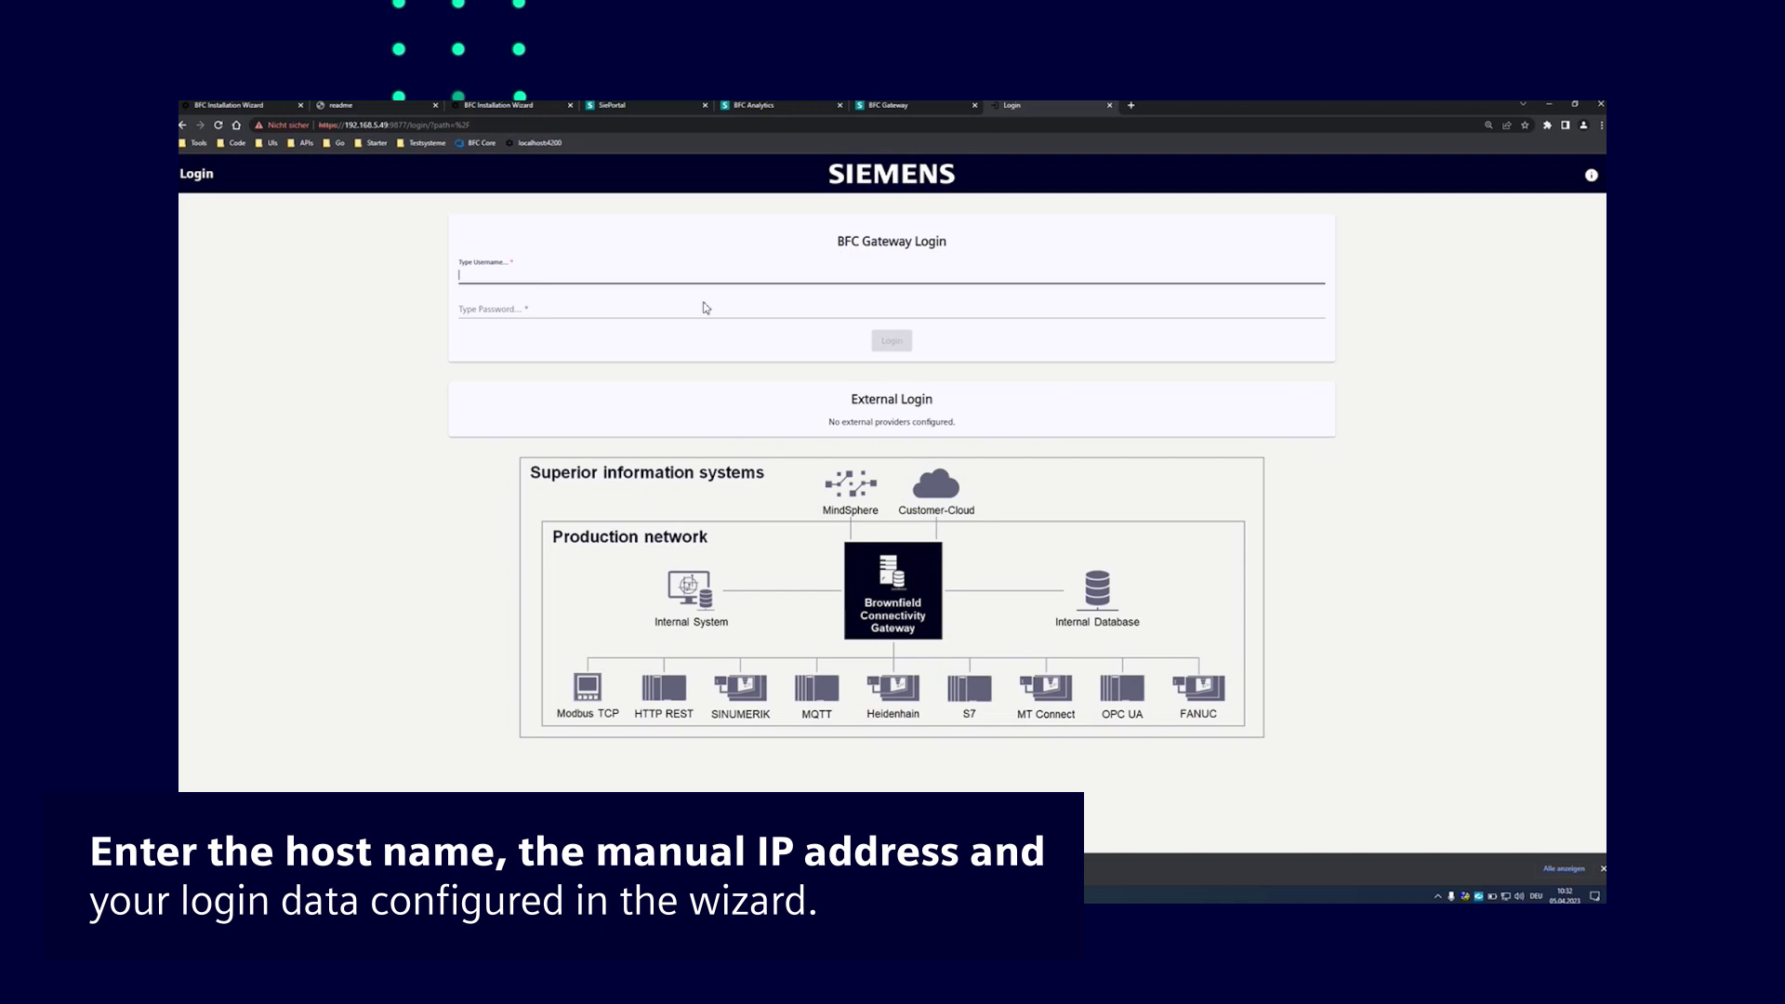
{"action": "left_click", "coordinate": [260, 110]}
{"action": "left_click", "coordinate": [792, 694]}
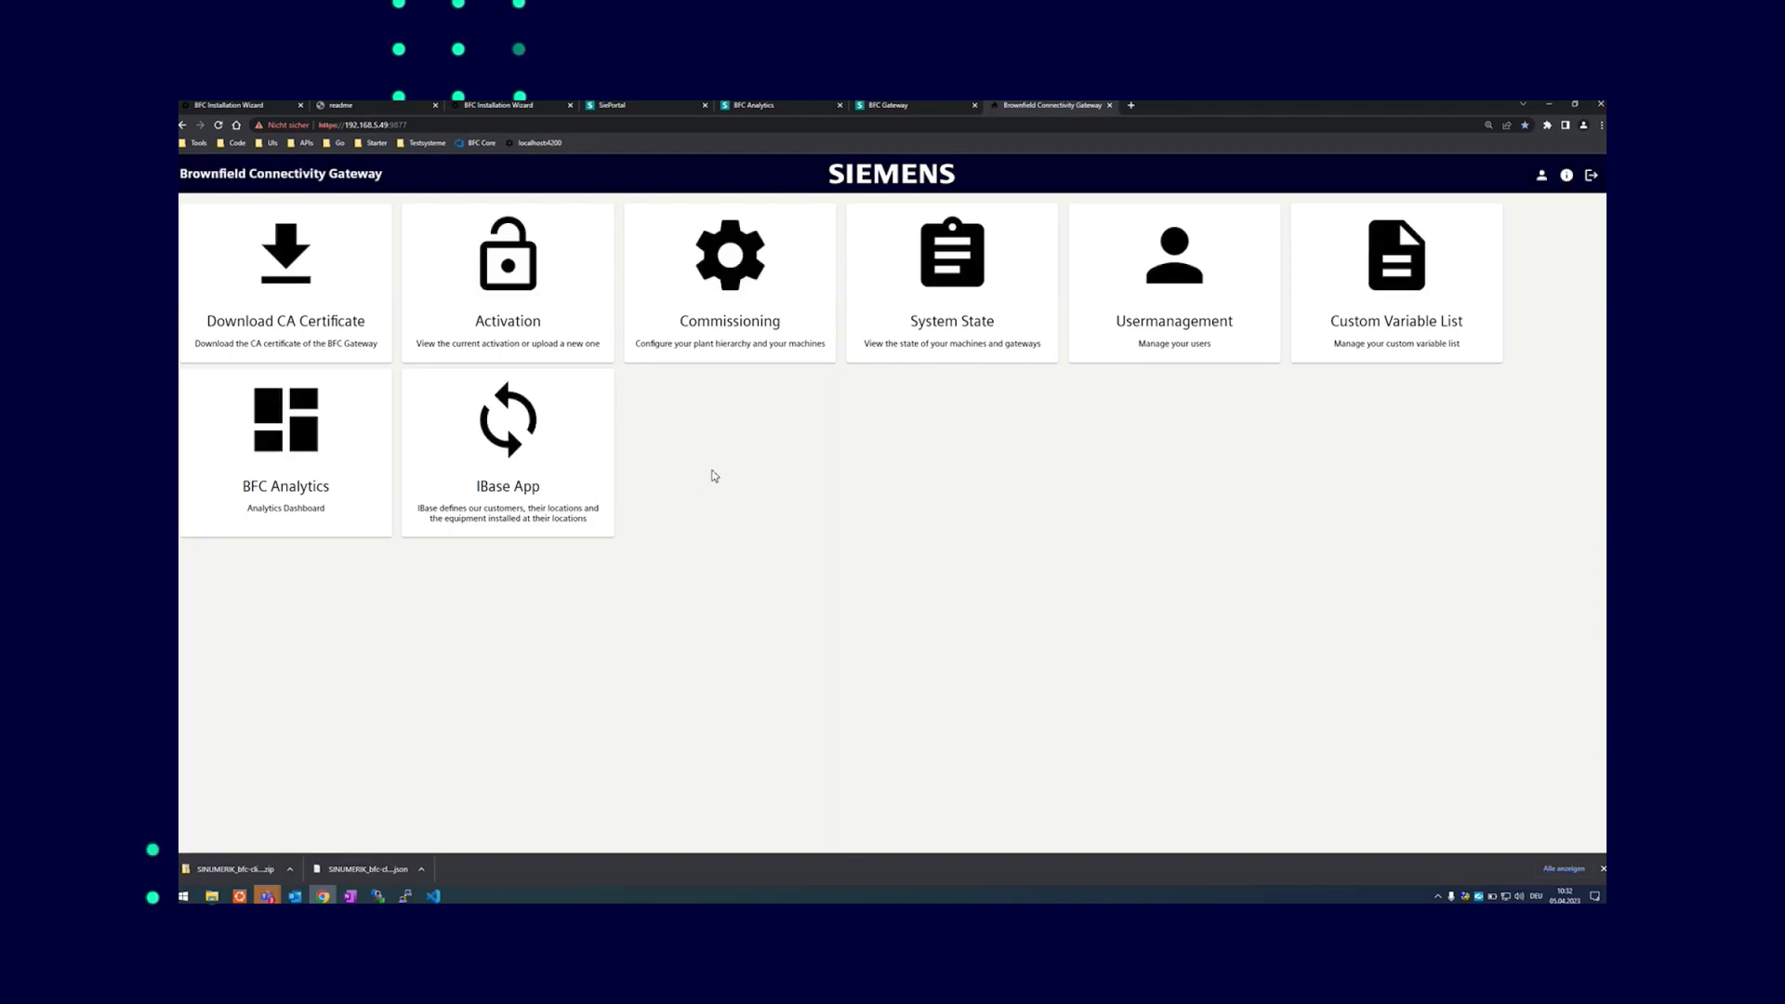
{"action": "left_click", "coordinate": [745, 315]}
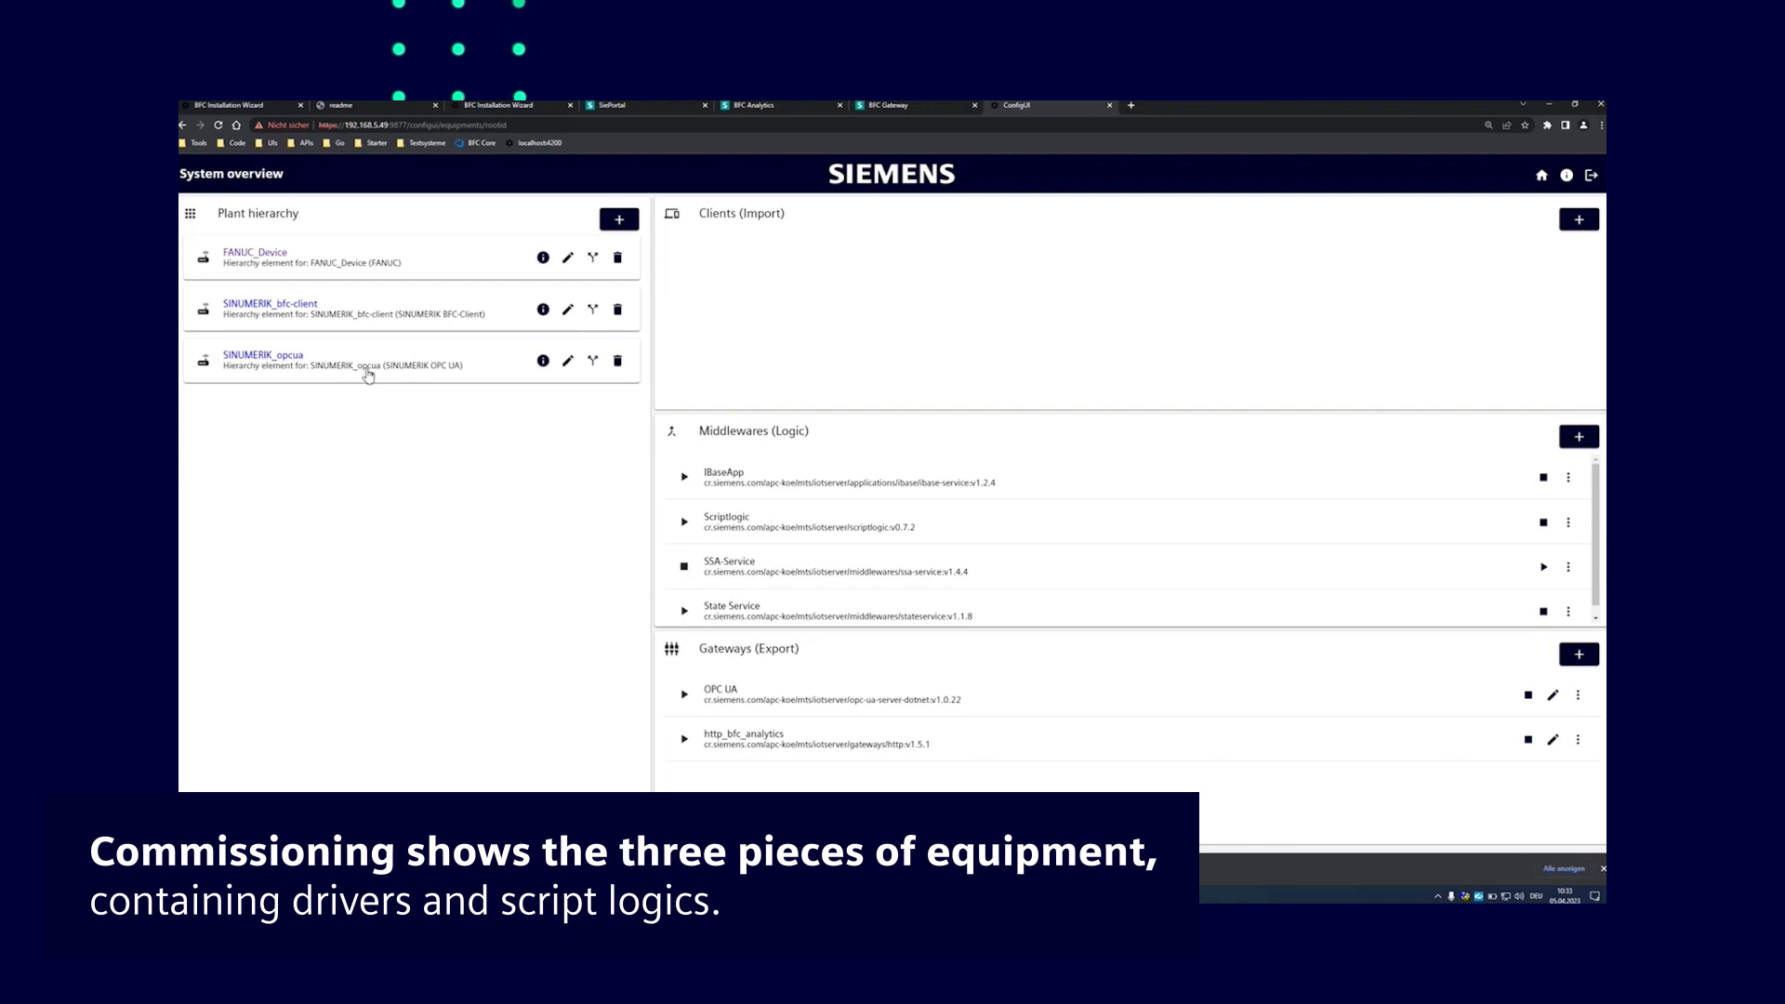
Inspect FANUC_Device, SINUMERIK_bfc-client and SINUMERIK_opcua equipment details in turn, returning to the overview
{"action": "left_click", "coordinate": [252, 252]}
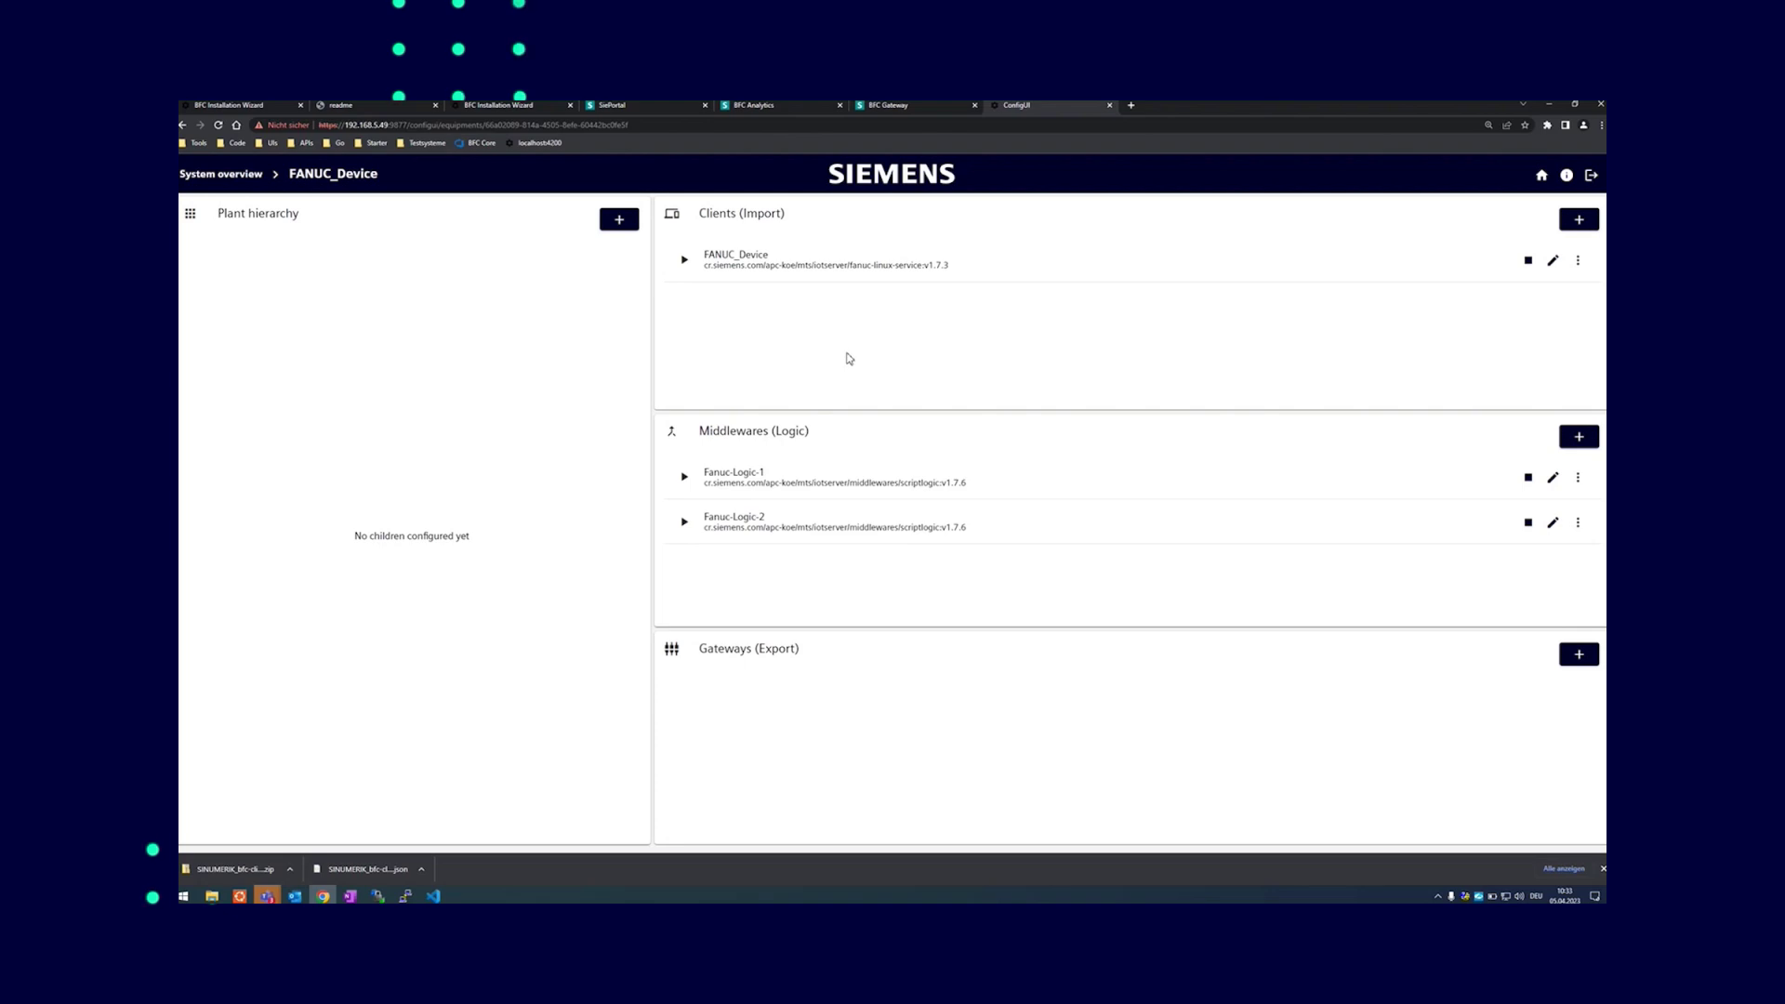
{"action": "left_click", "coordinate": [221, 174]}
{"action": "left_click", "coordinate": [287, 310]}
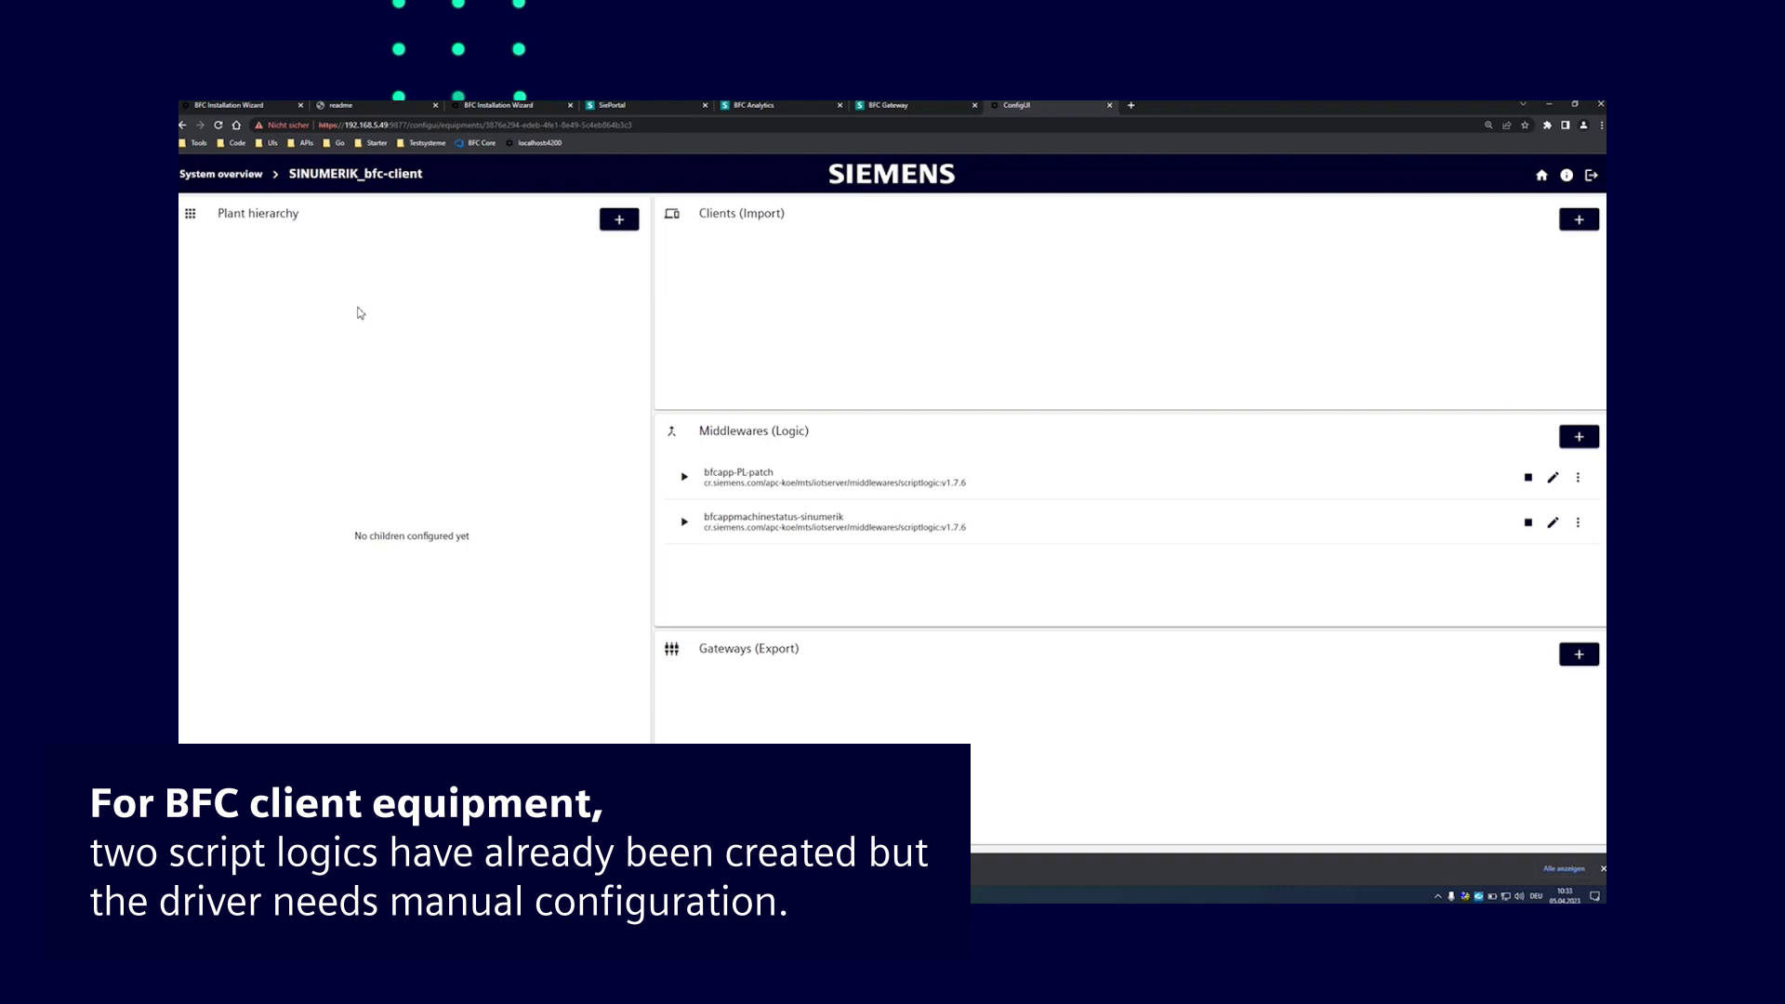
{"action": "left_click", "coordinate": [210, 179]}
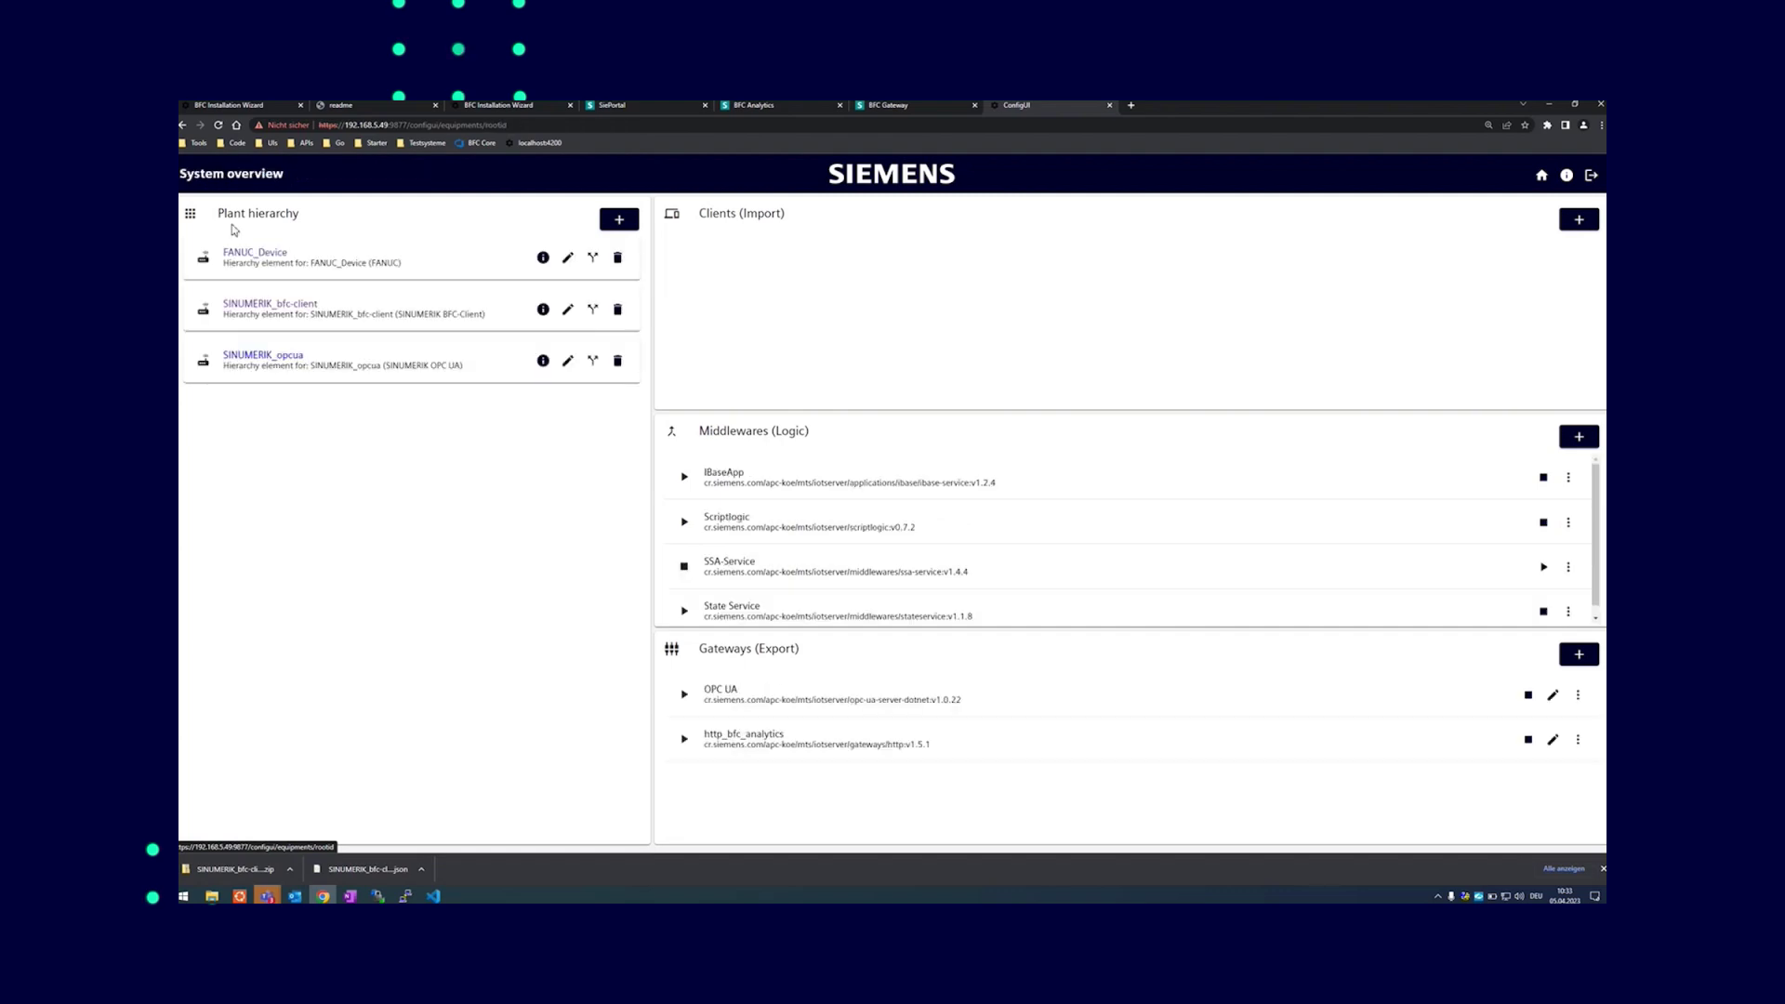
{"action": "left_click", "coordinate": [265, 359]}
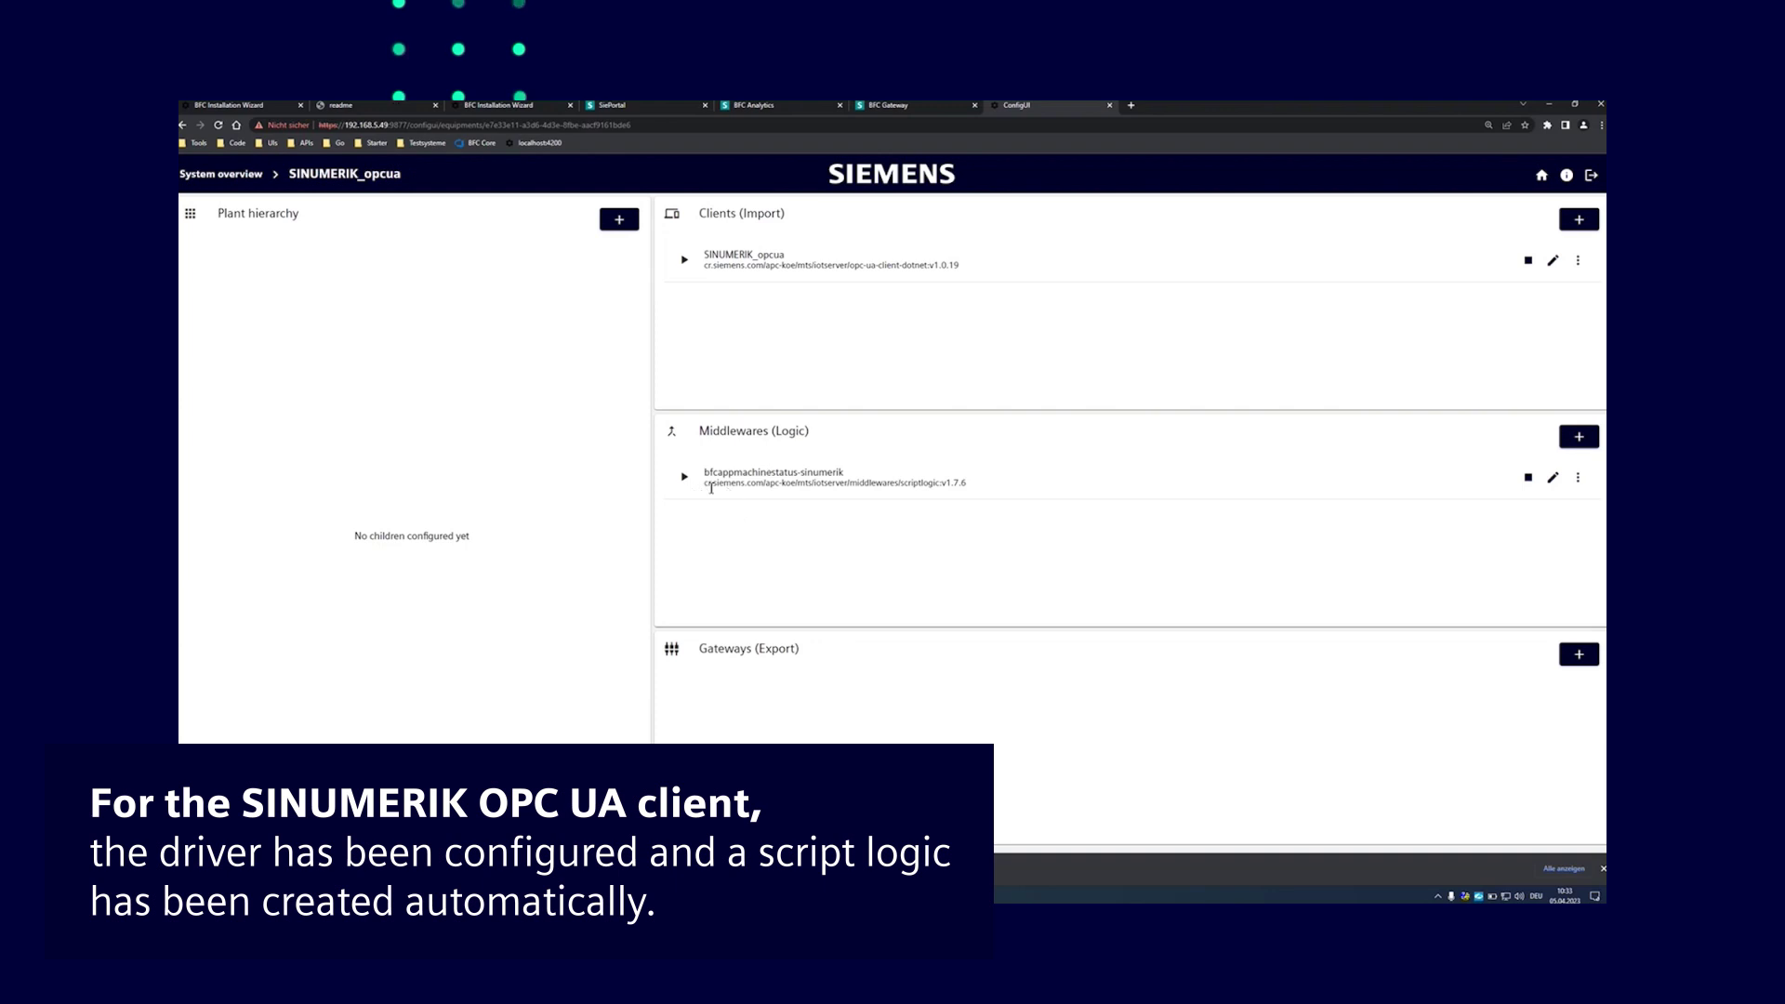
{"action": "left_click", "coordinate": [1541, 176]}
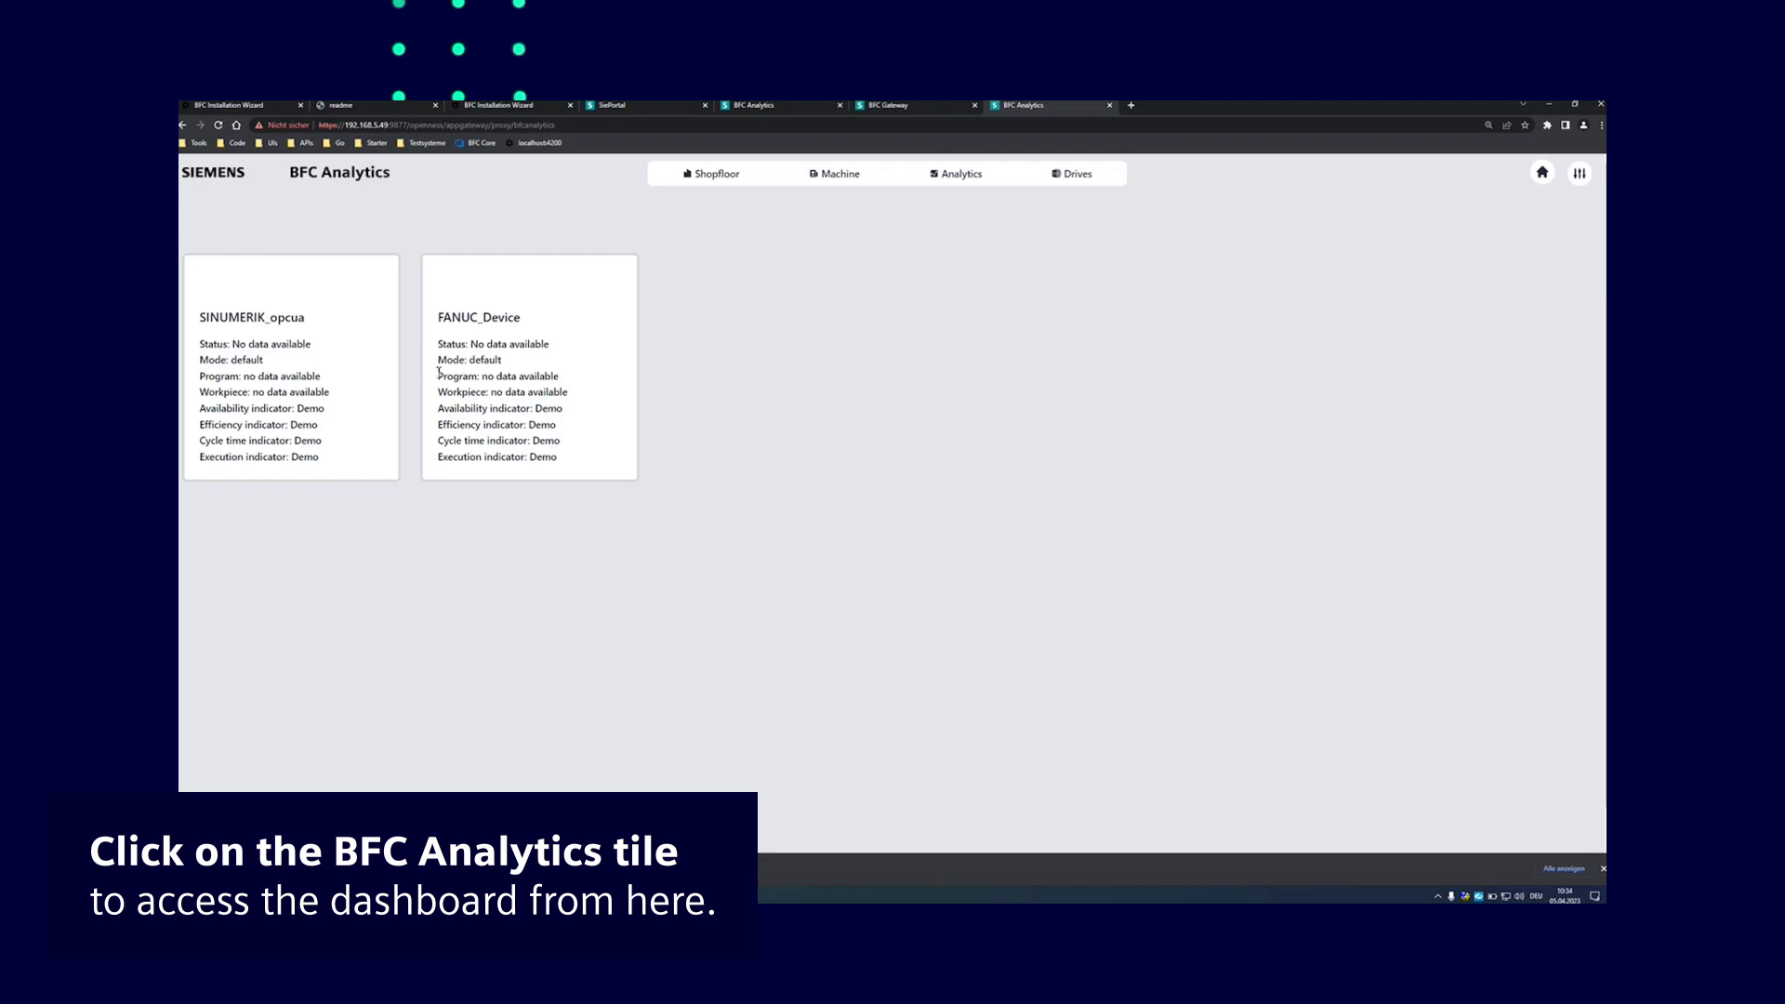
Open the SINUMERIK_opcua tile on the Shopfloor page
{"action": "left_click", "coordinate": [255, 331]}
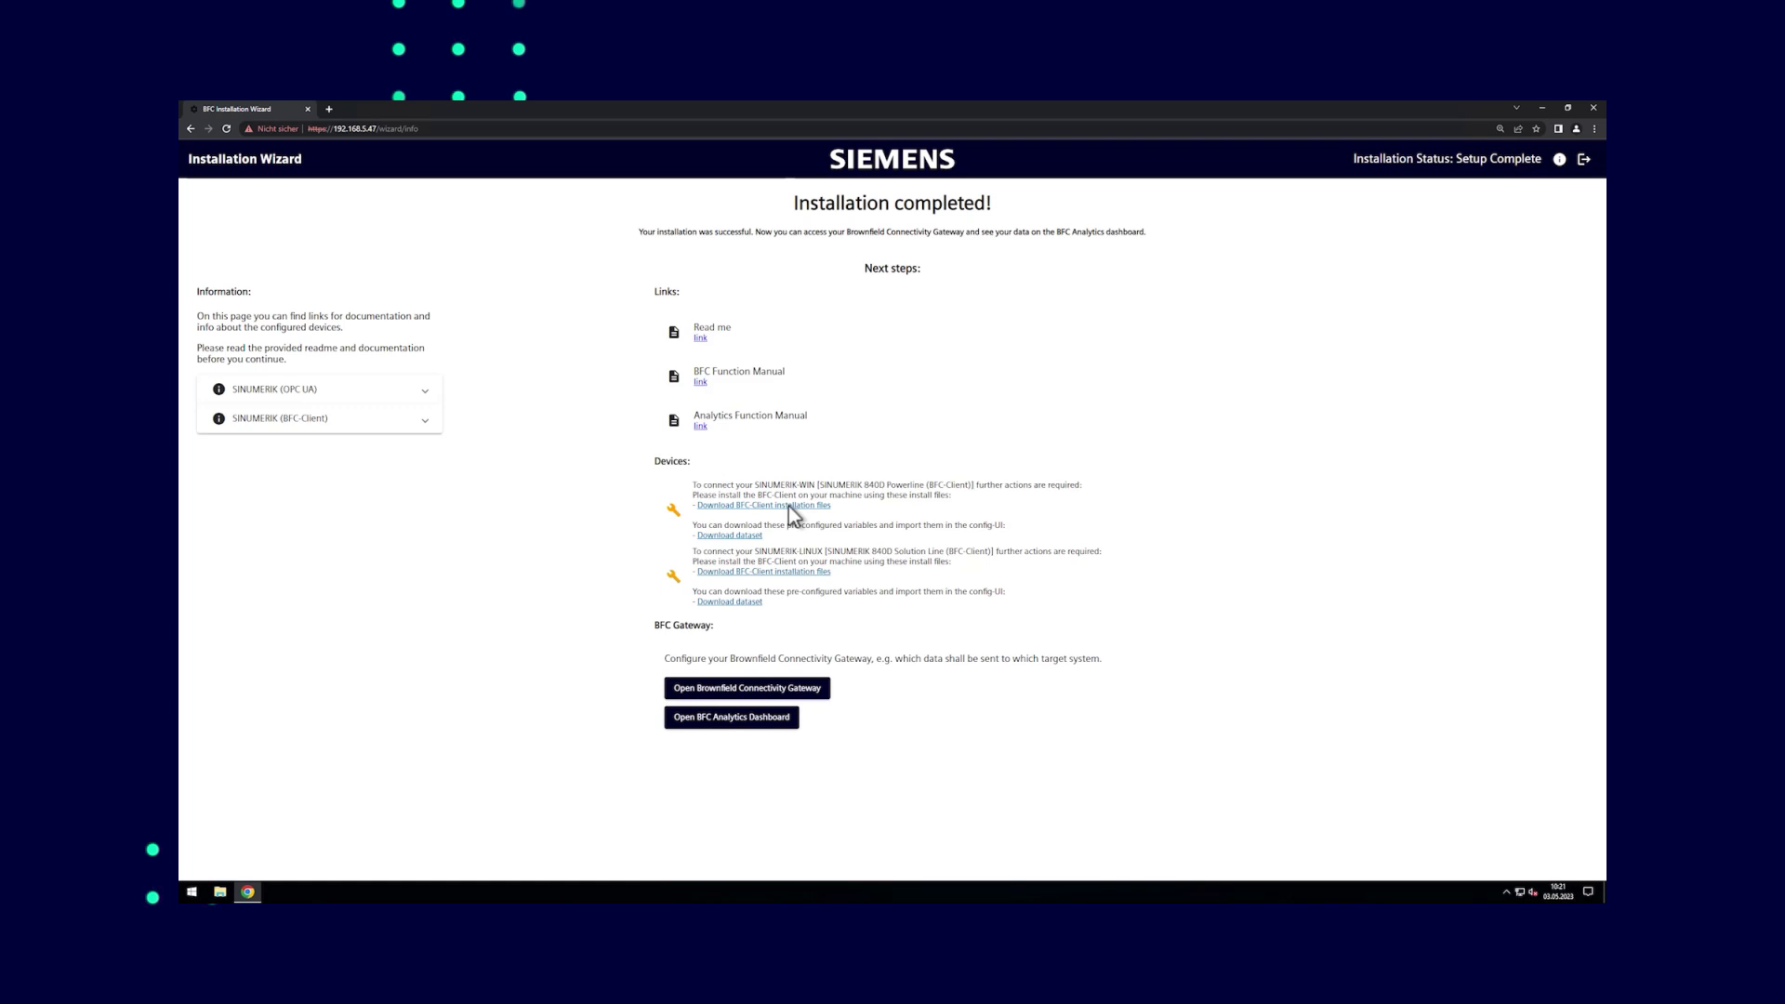
Download the SINUMERIK-WIN BFC-Client installation files and open File Explorer
{"action": "left_click", "coordinate": [789, 506]}
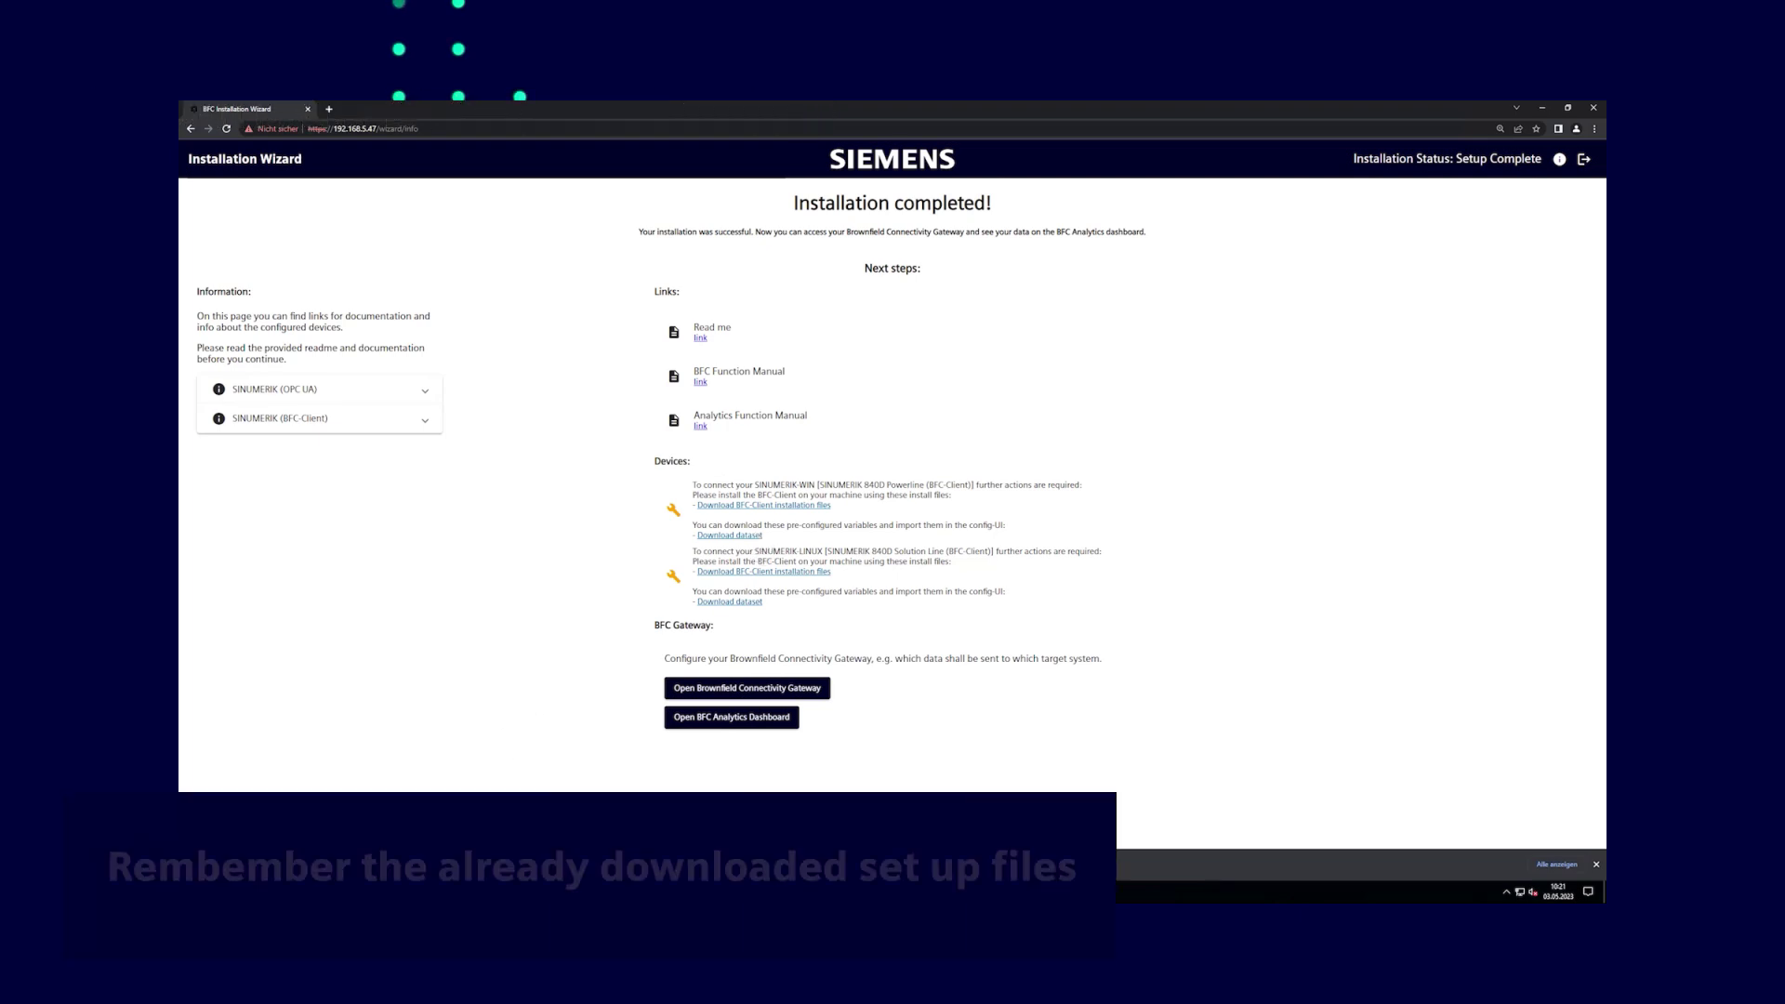
{"action": "key", "text": "super+e"}
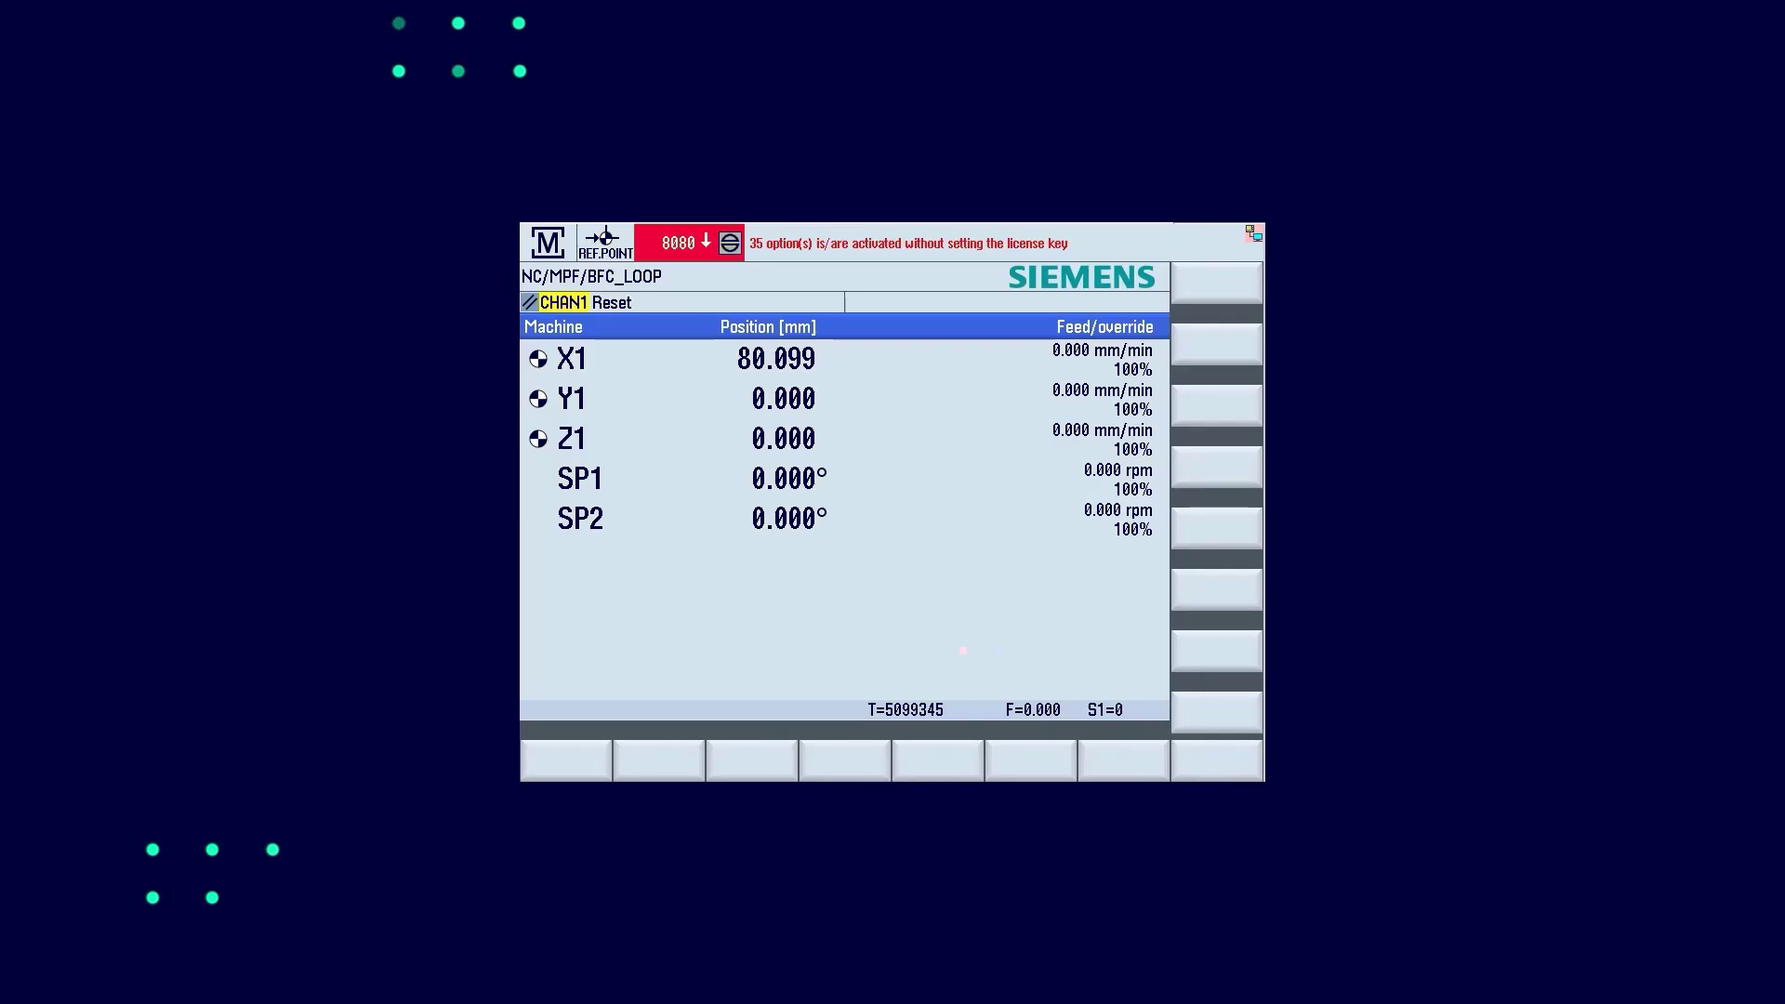
Create a setup archive in Archives/Manufacturer named 'Sinumerik 840D sl Archive'
{"action": "key", "text": "F10"}
{"action": "left_click", "coordinate": [1067, 734]}
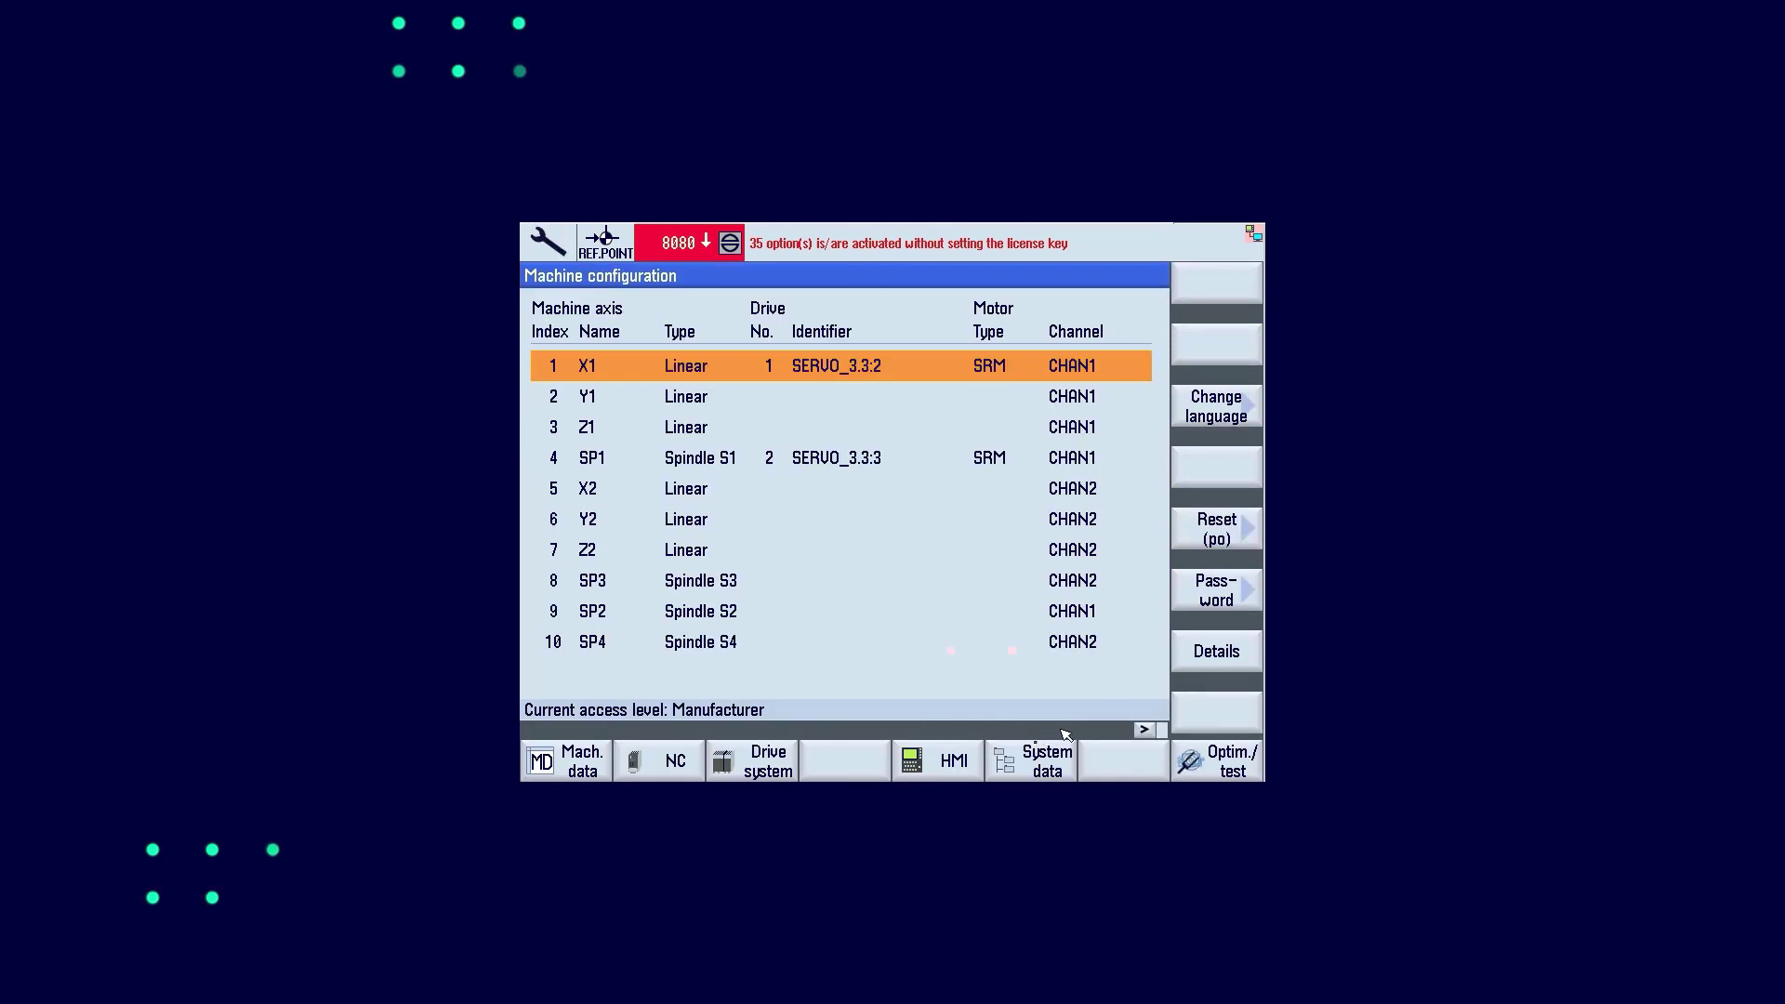
{"action": "left_click", "coordinate": [1145, 729]}
{"action": "left_click", "coordinate": [583, 760]}
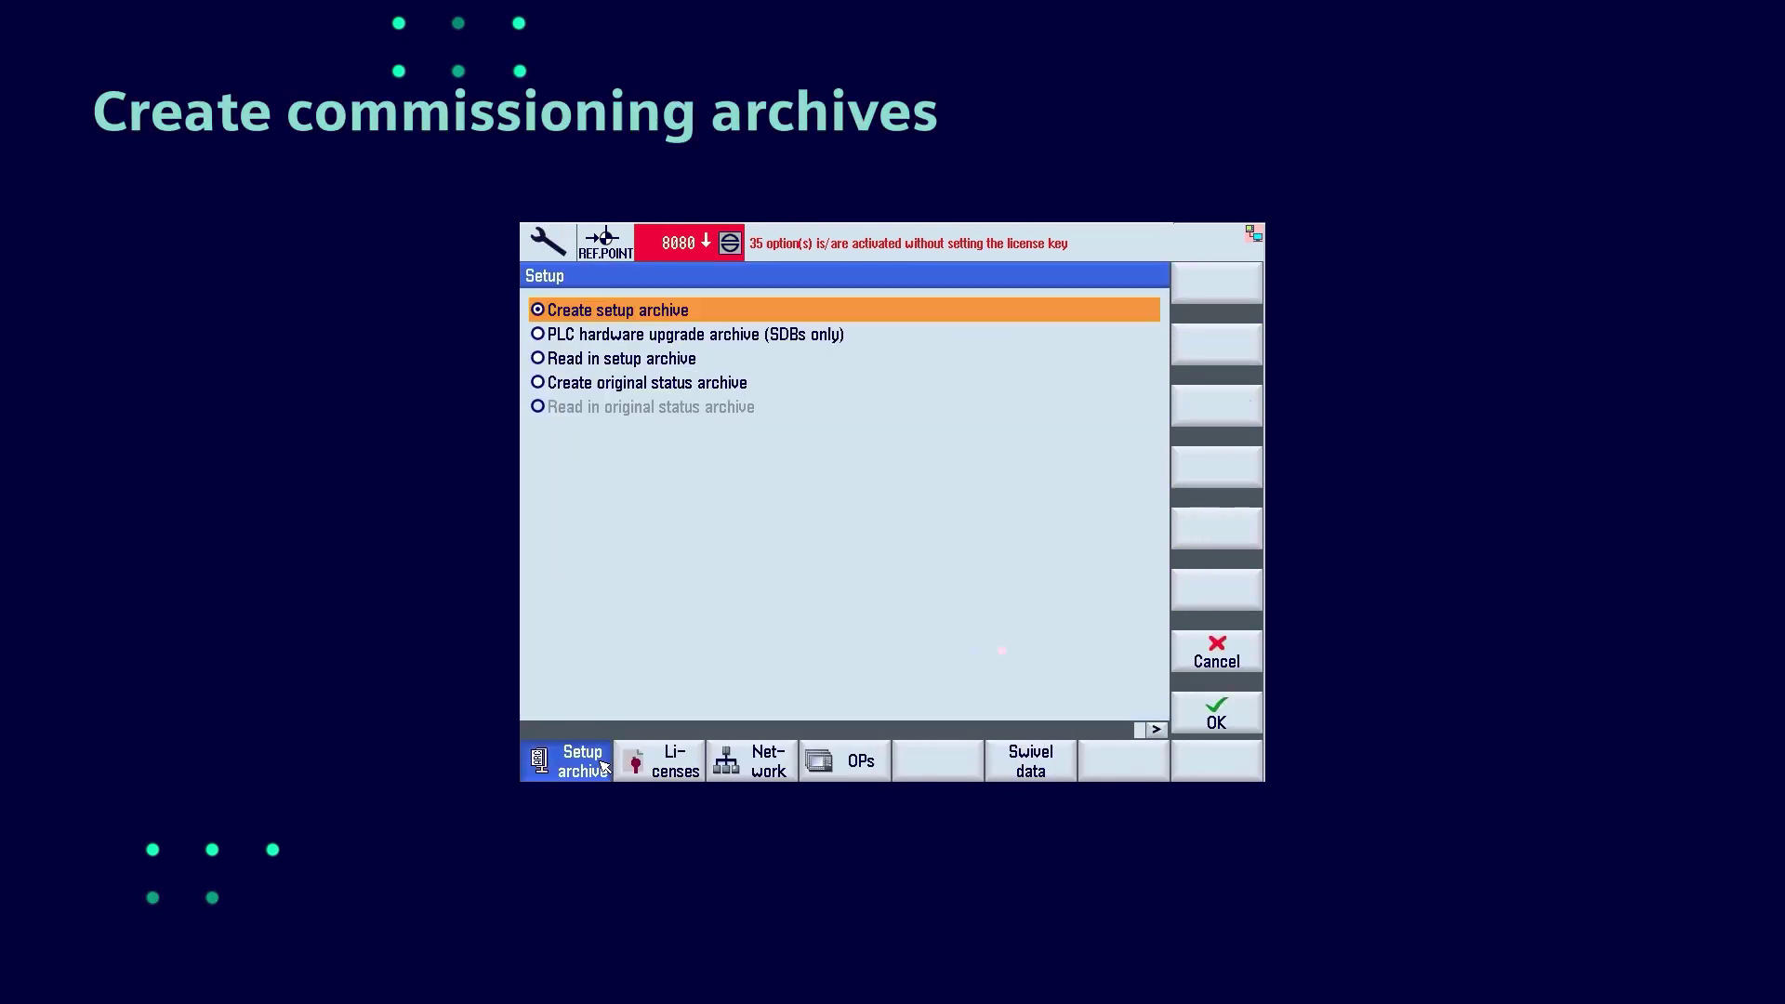
{"action": "left_click", "coordinate": [1223, 714]}
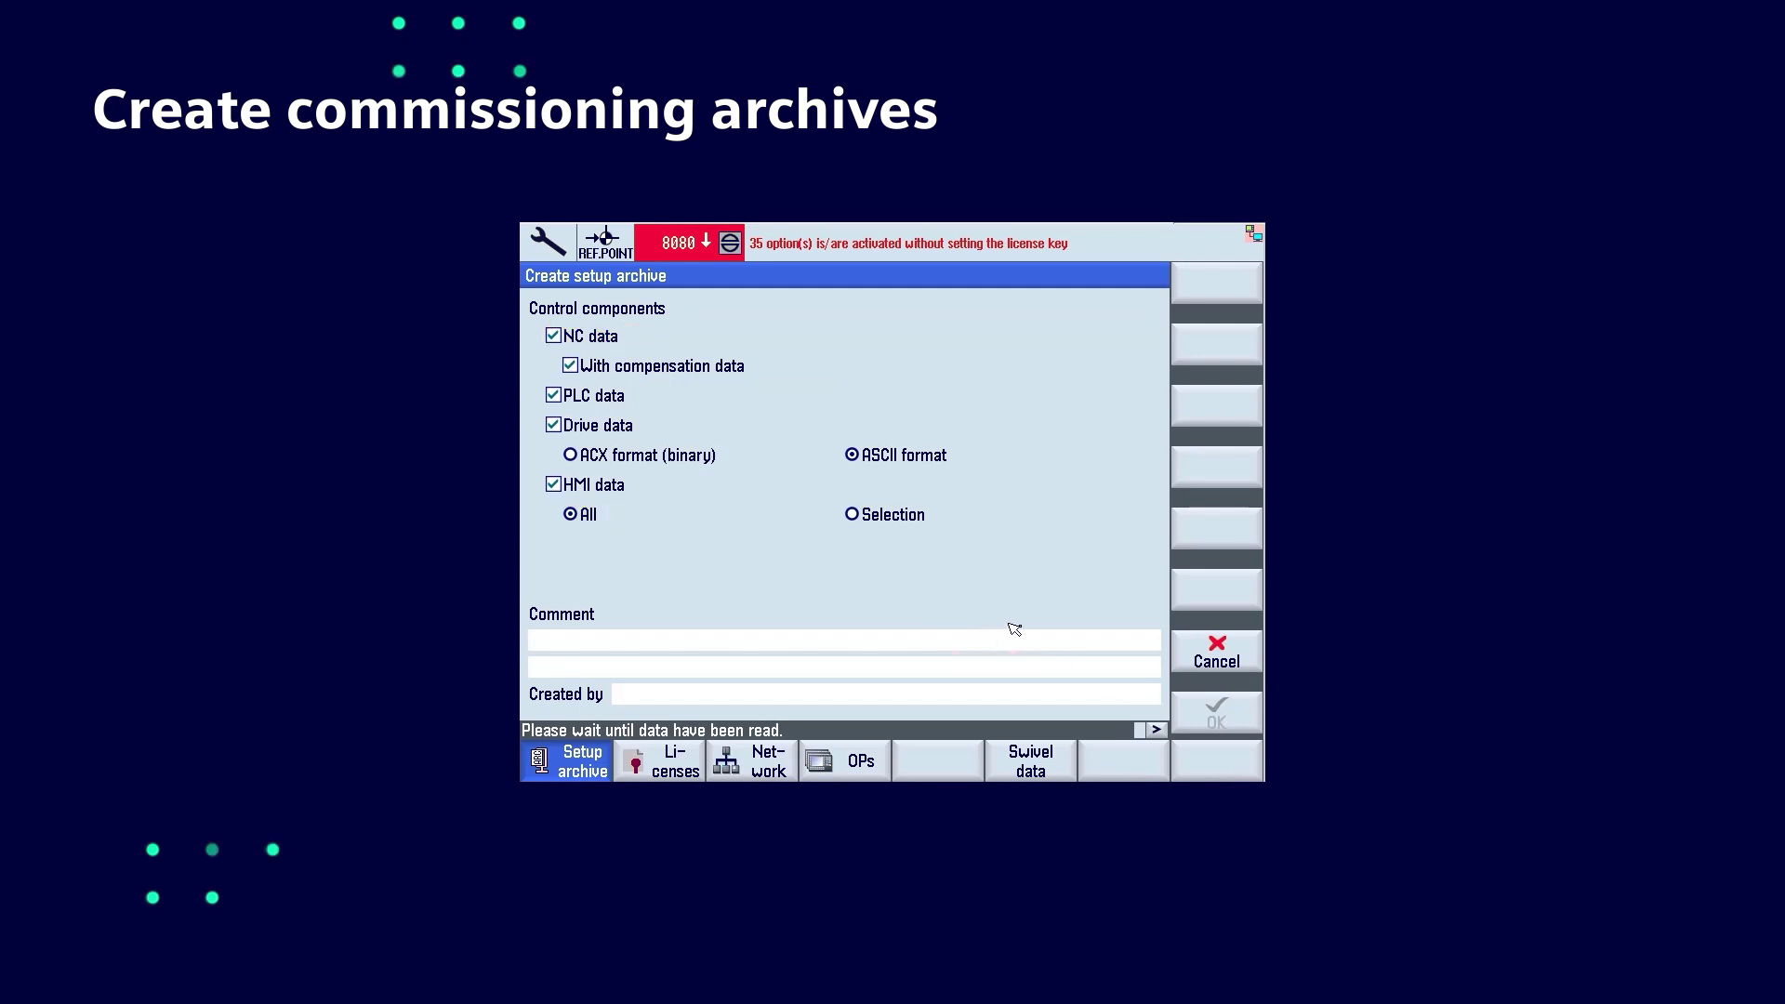
{"action": "left_click", "coordinate": [1204, 712]}
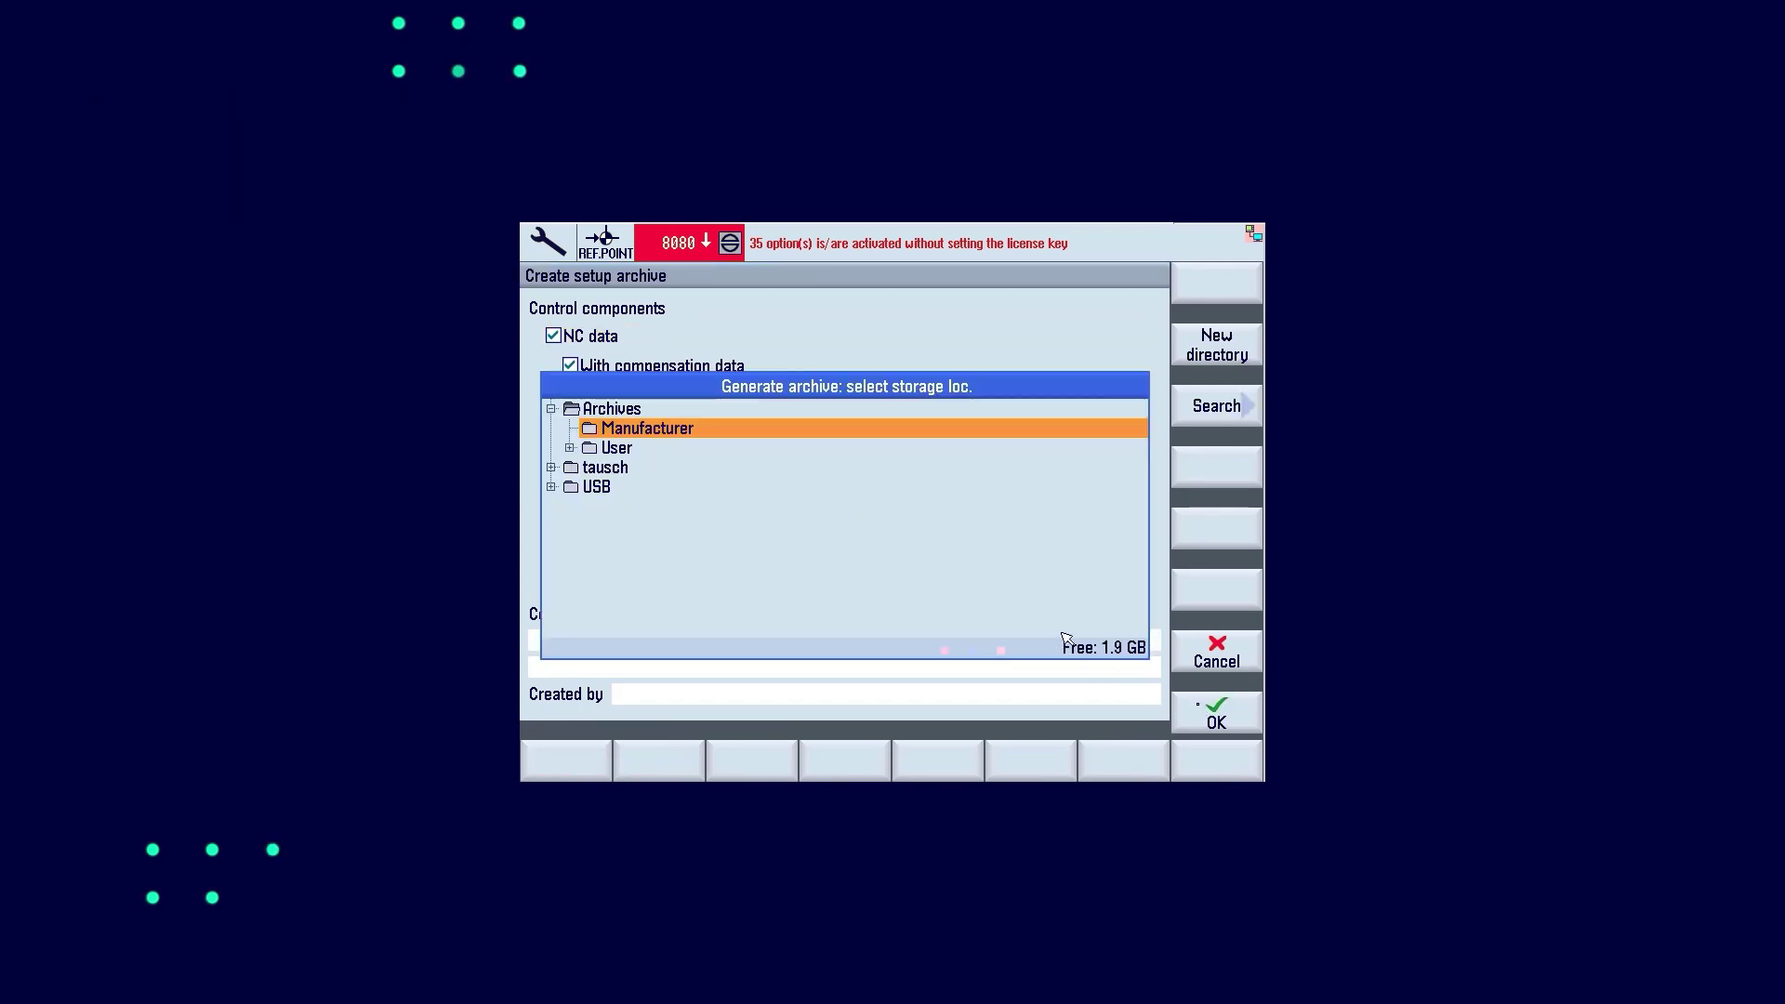
{"action": "left_click", "coordinate": [1240, 709]}
{"action": "left_click", "coordinate": [990, 465]}
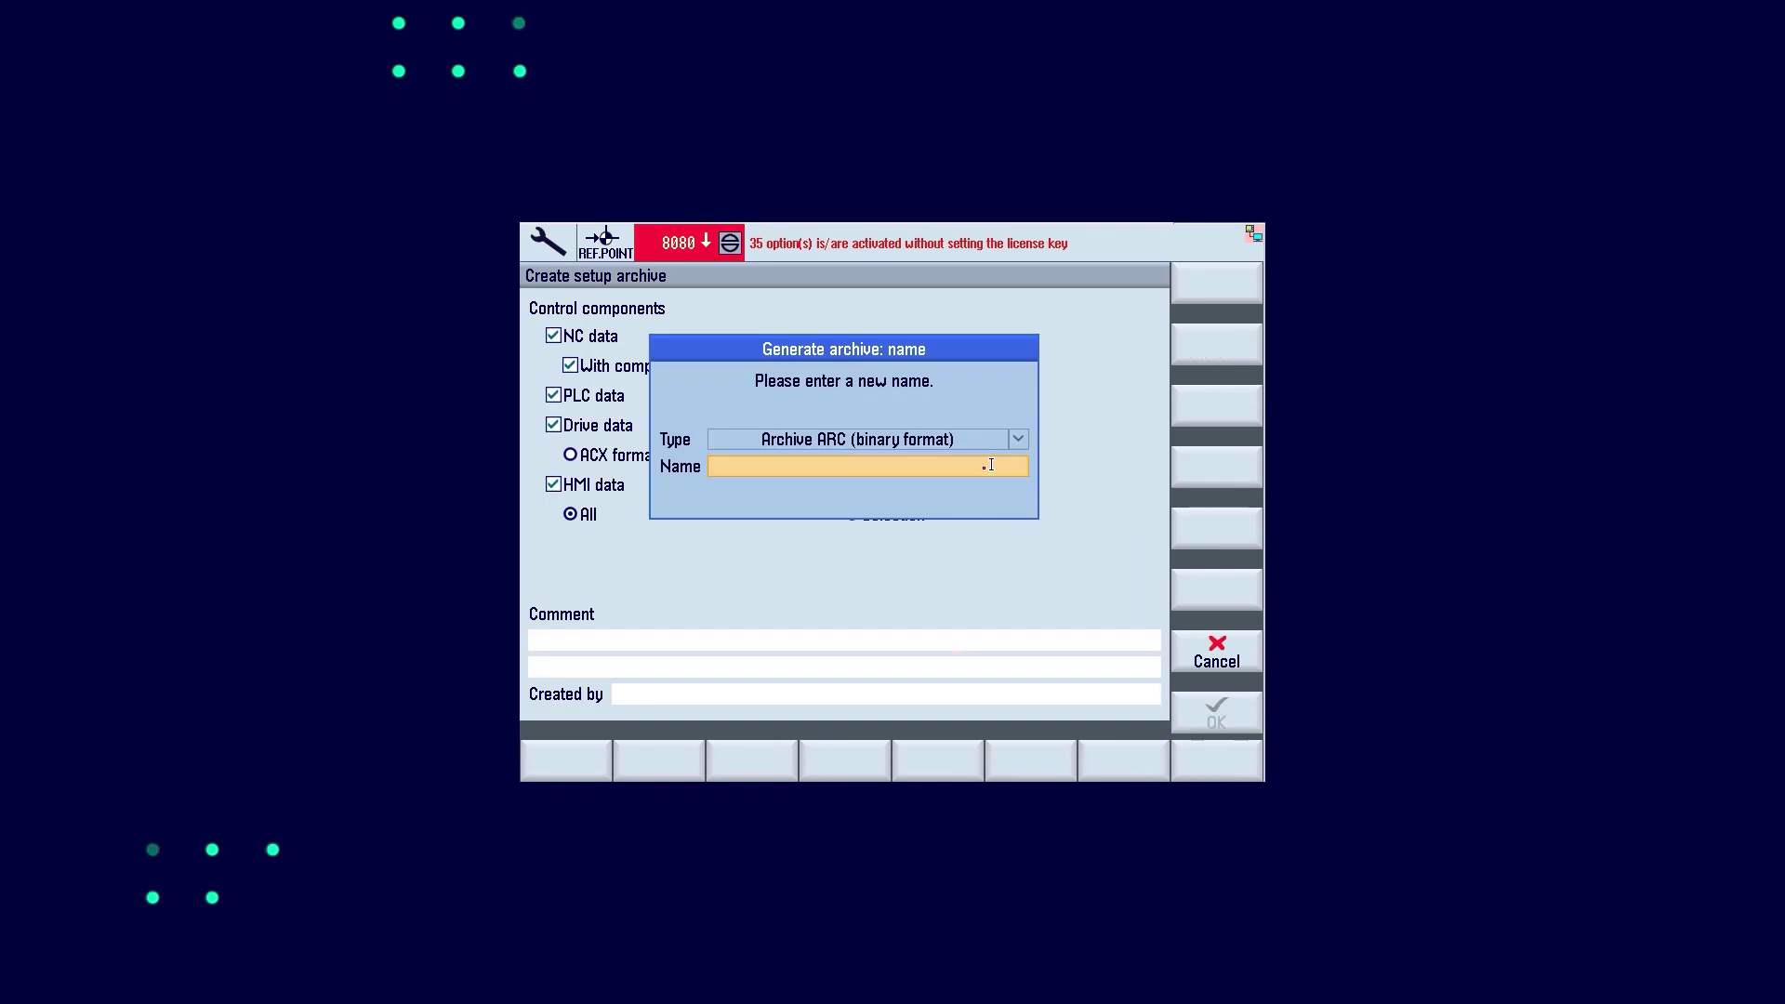
{"action": "type", "text": "Sinumerik 8"}
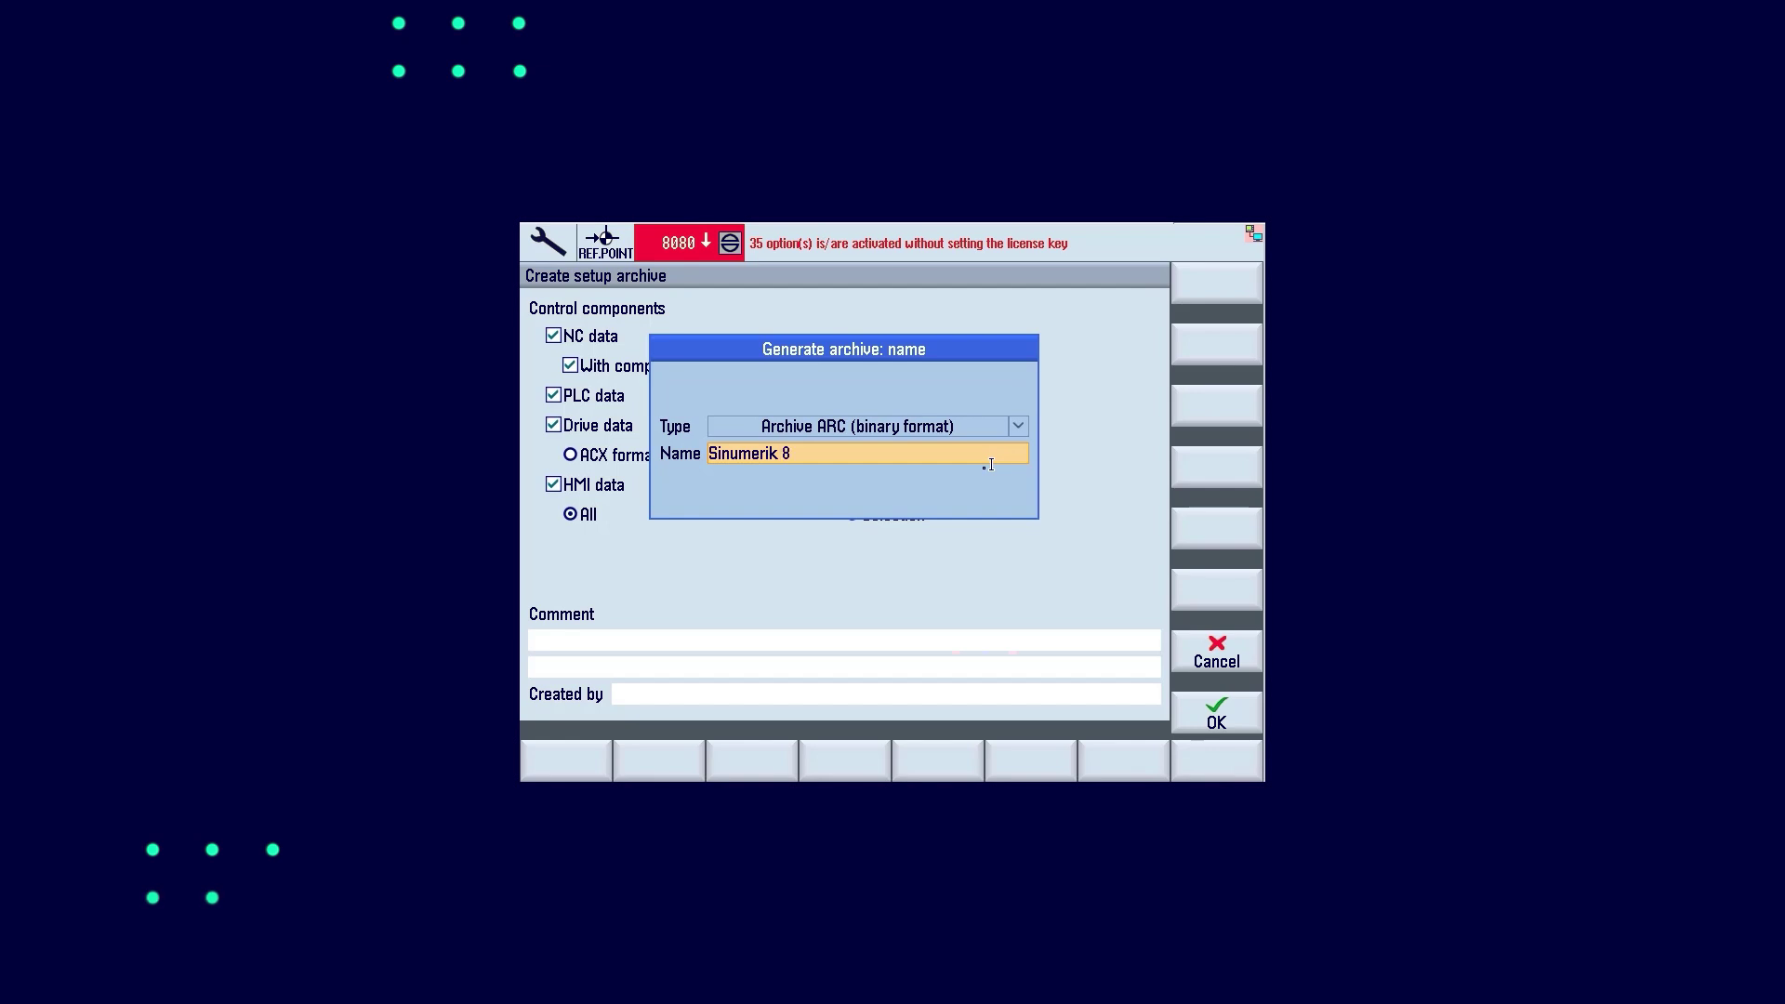
{"action": "type", "text": "40D sl Archive"}
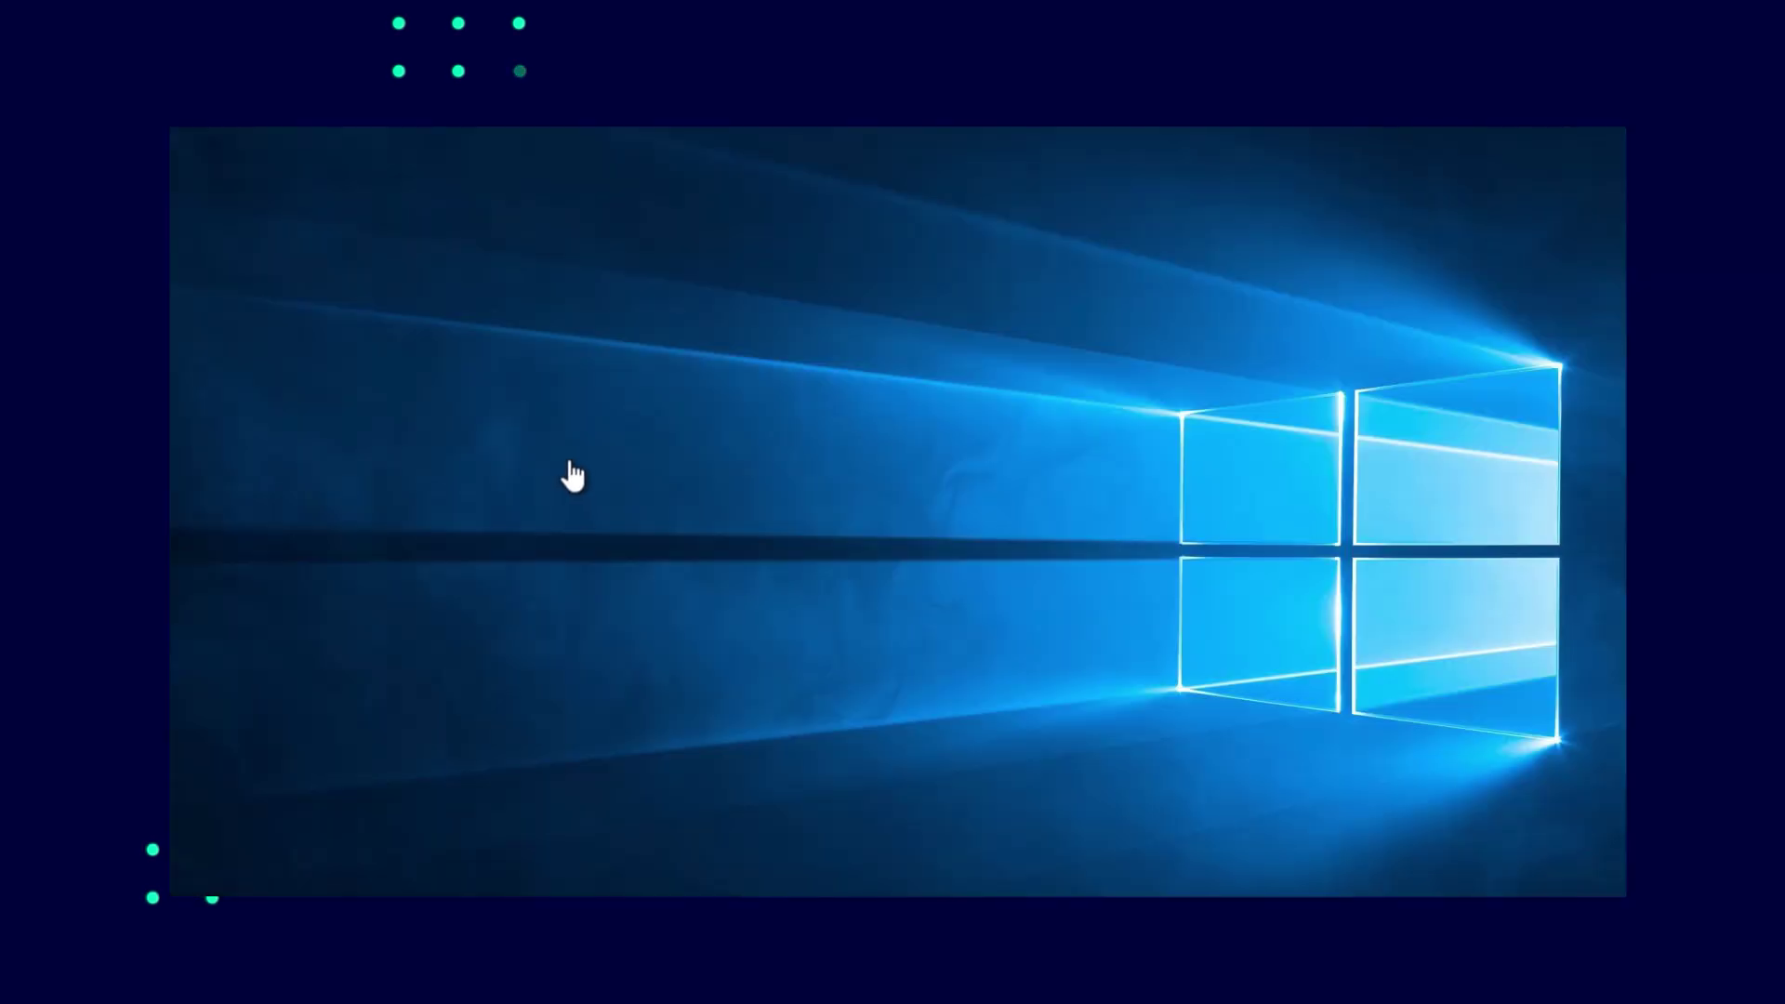
Extract the SINUMERIK-LINUX-Setup archive in the Downloads folder
{"action": "key", "text": "super+e"}
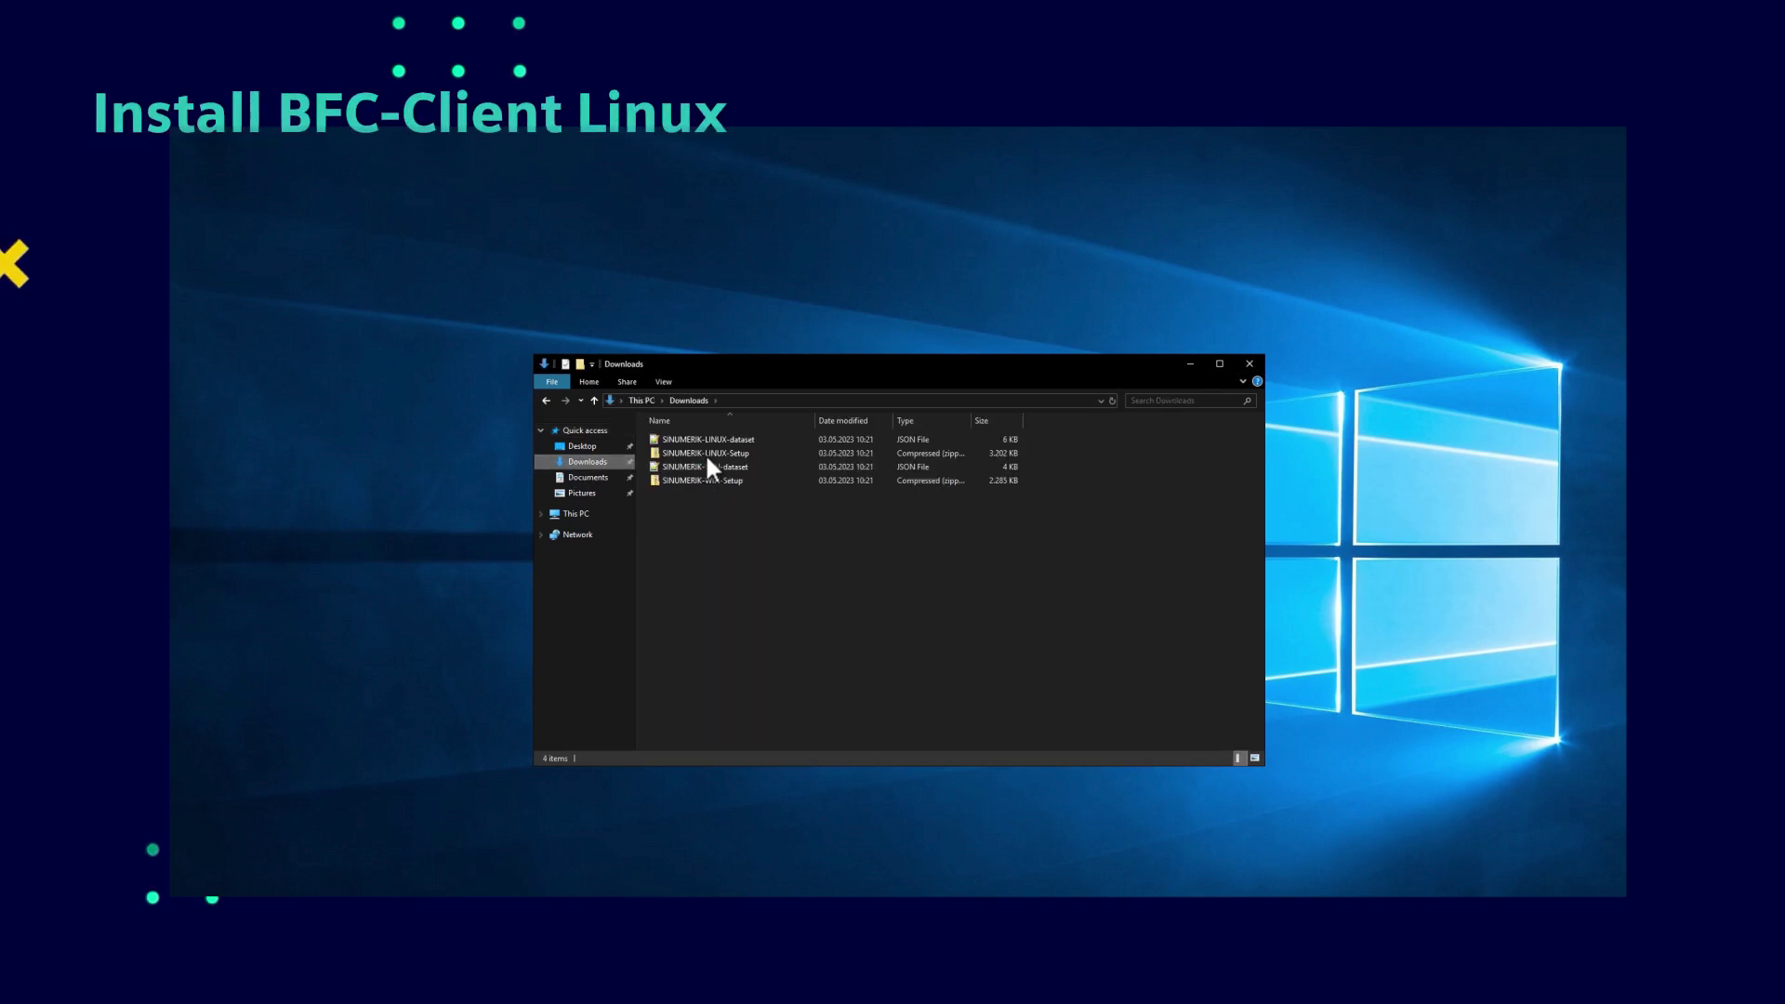
{"action": "left_click", "coordinate": [707, 455]}
{"action": "right_click", "coordinate": [707, 454]}
{"action": "left_click", "coordinate": [744, 499]}
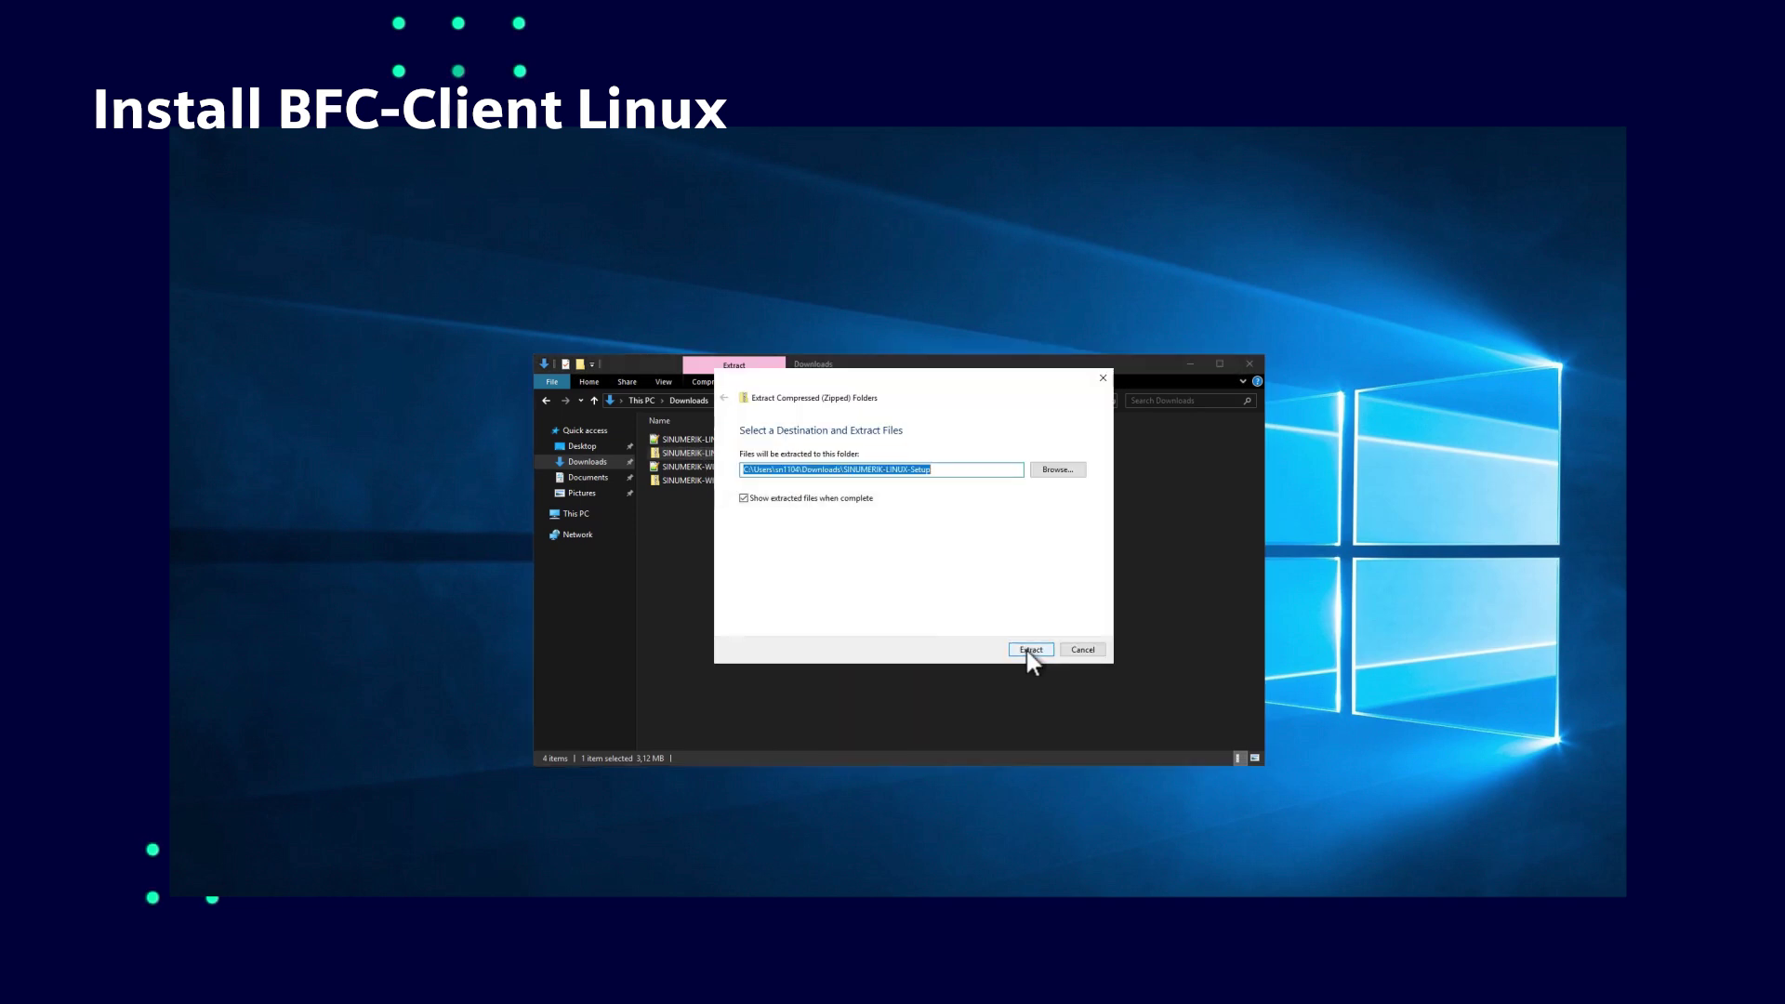
{"action": "left_click", "coordinate": [1029, 650]}
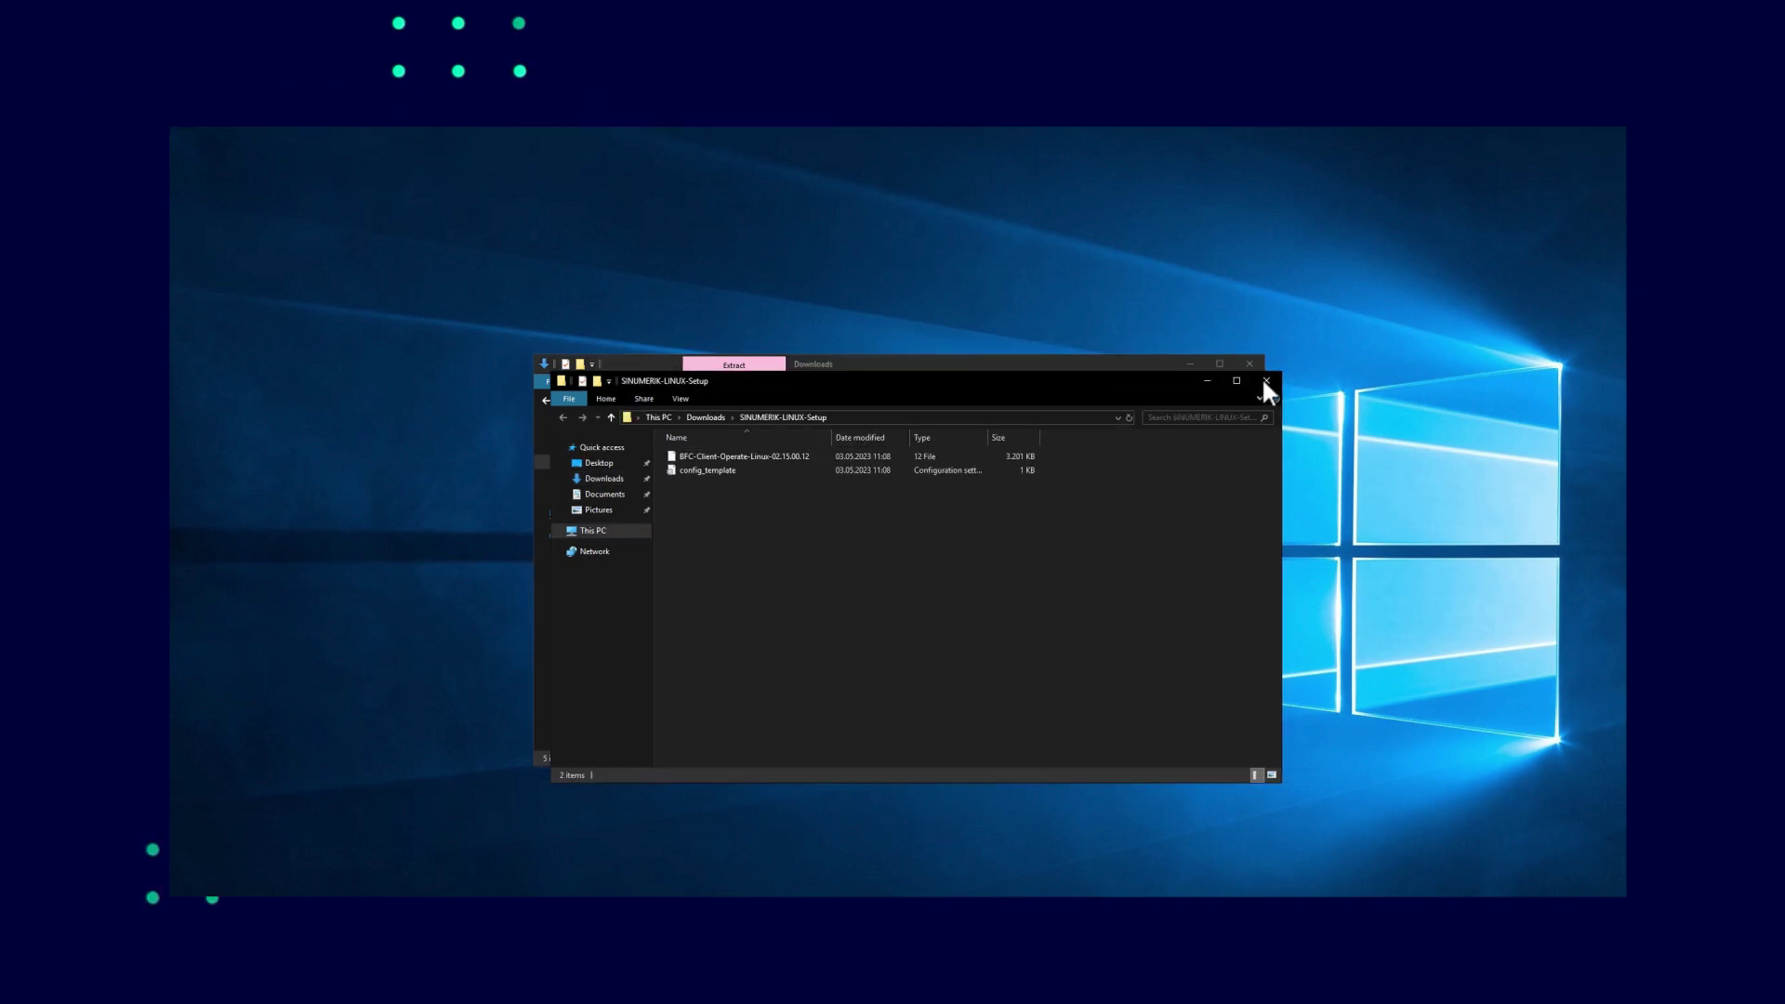
{"action": "key", "text": "ctrl+w"}
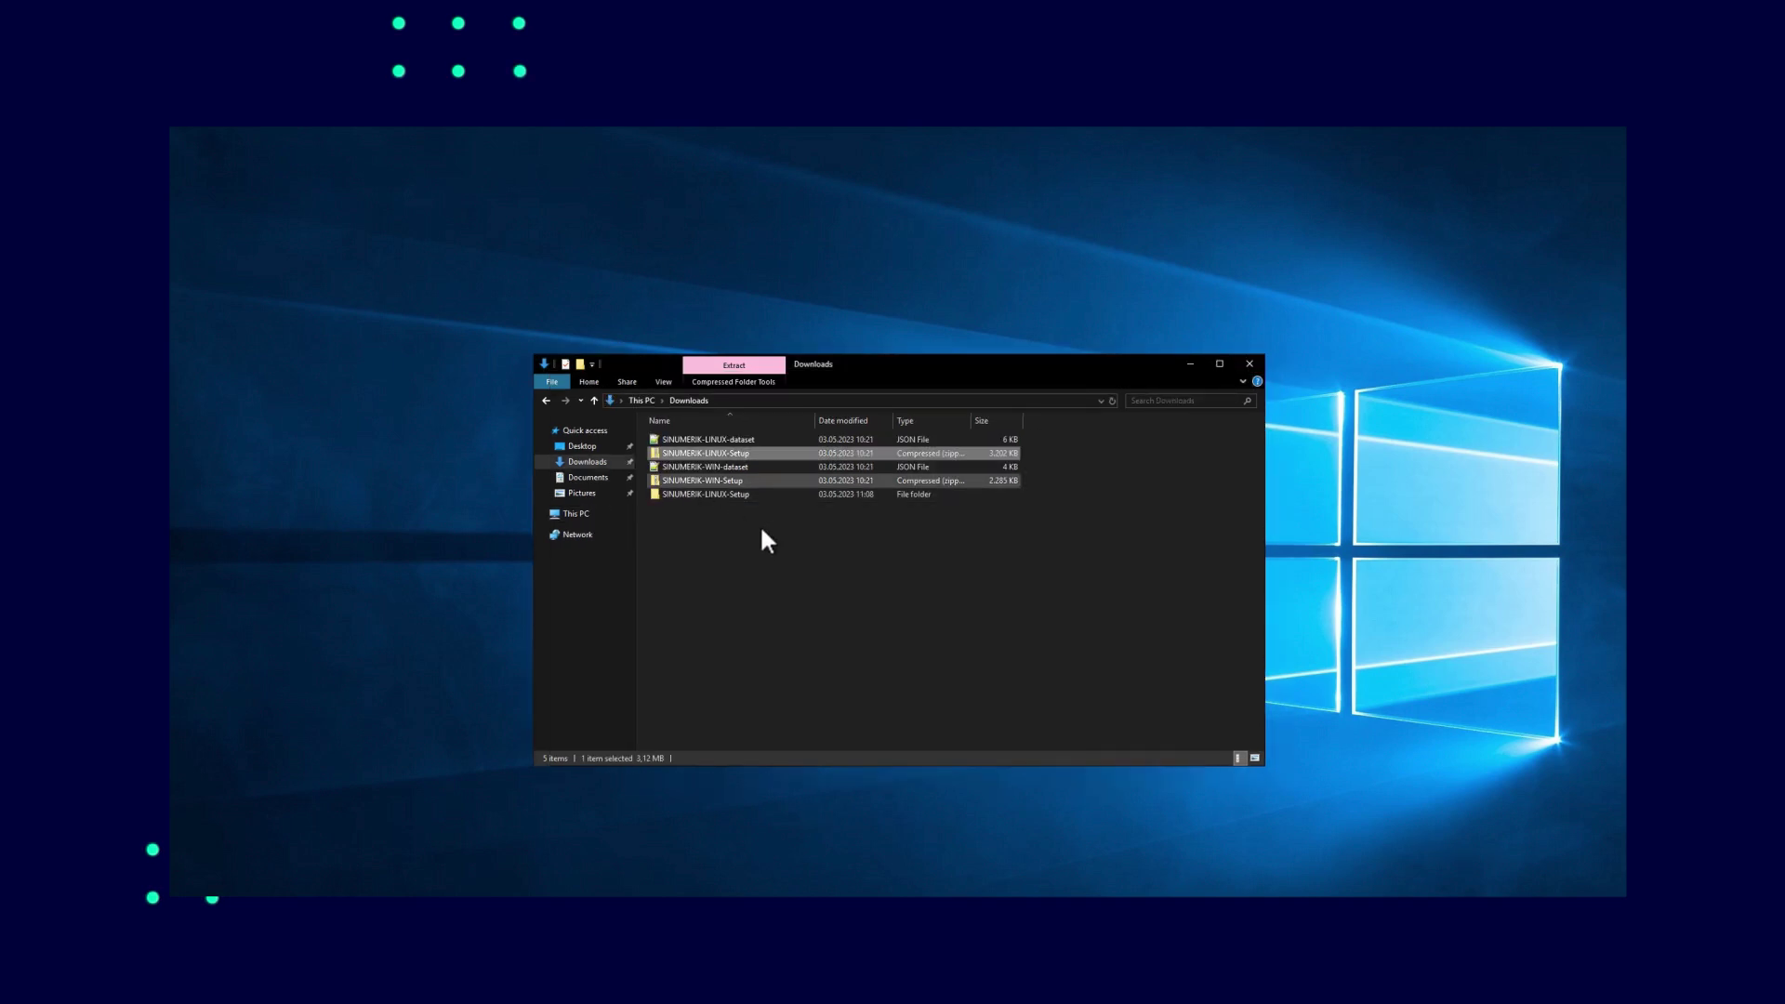
Extract the SINUMERIK-WIN-Setup archive and close both Explorer windows
{"action": "key", "text": "Down"}
{"action": "key", "text": "Down"}
{"action": "key", "text": "shift+F10"}
{"action": "mouse_move", "coordinate": [762, 538]}
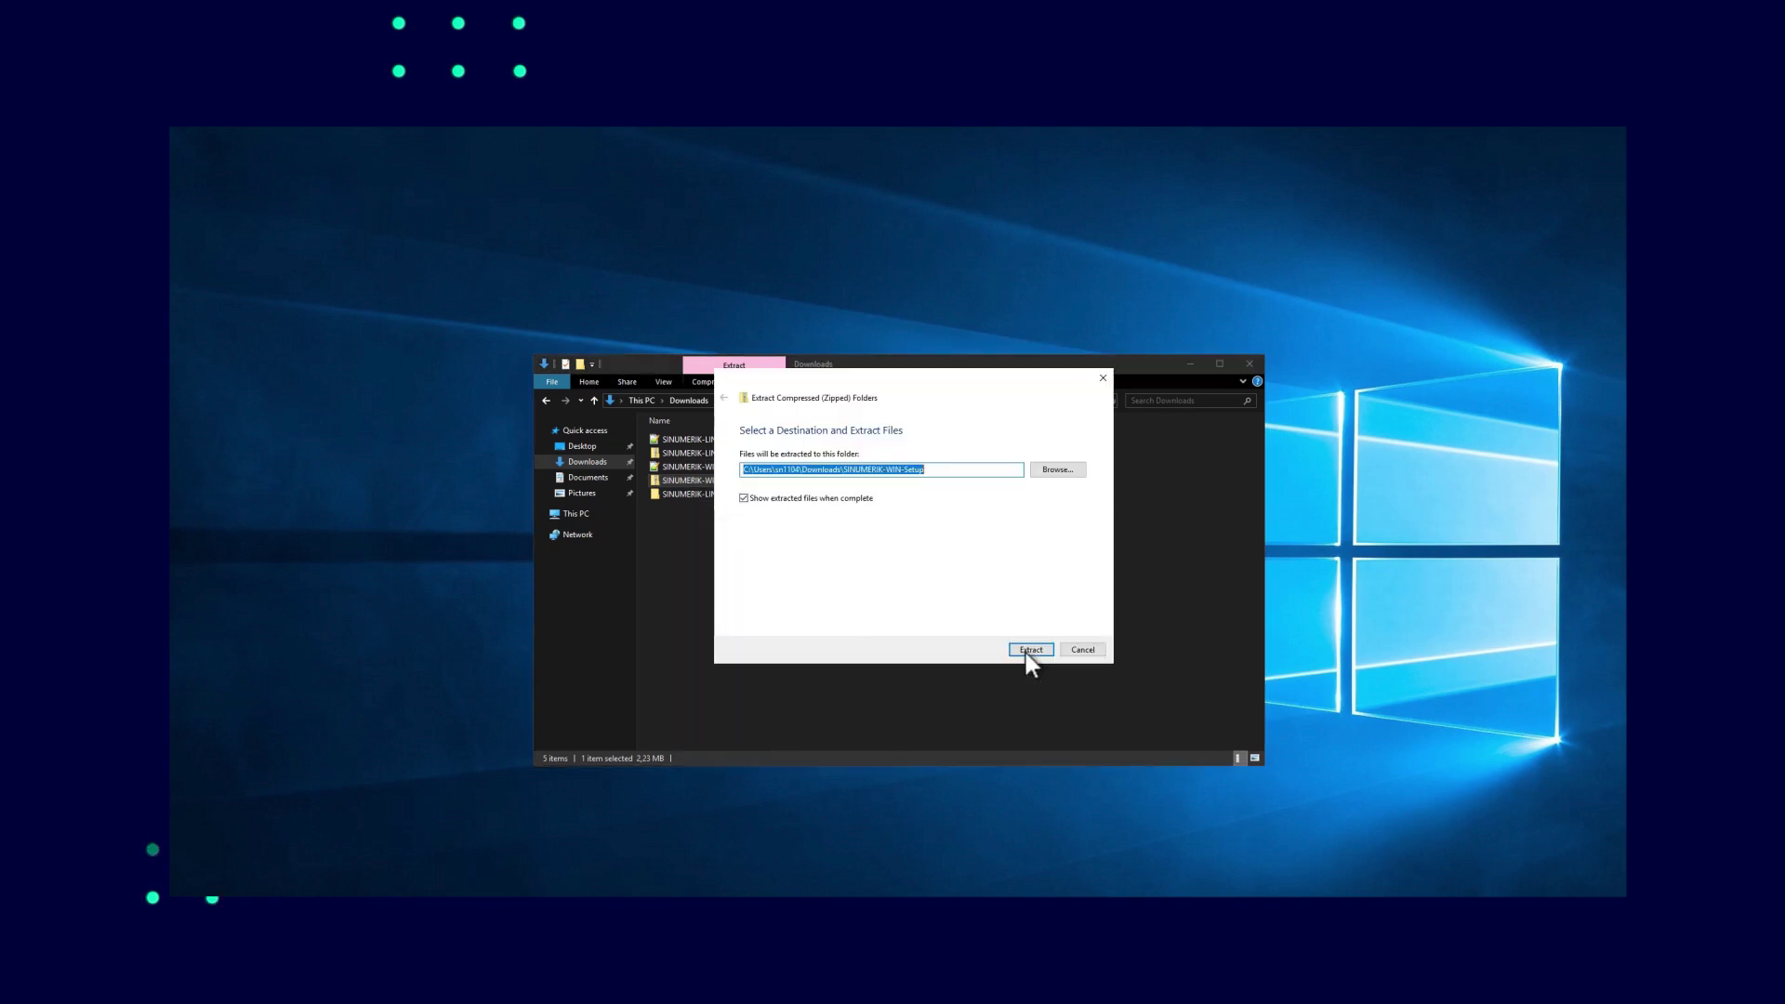
{"action": "left_click", "coordinate": [1028, 650]}
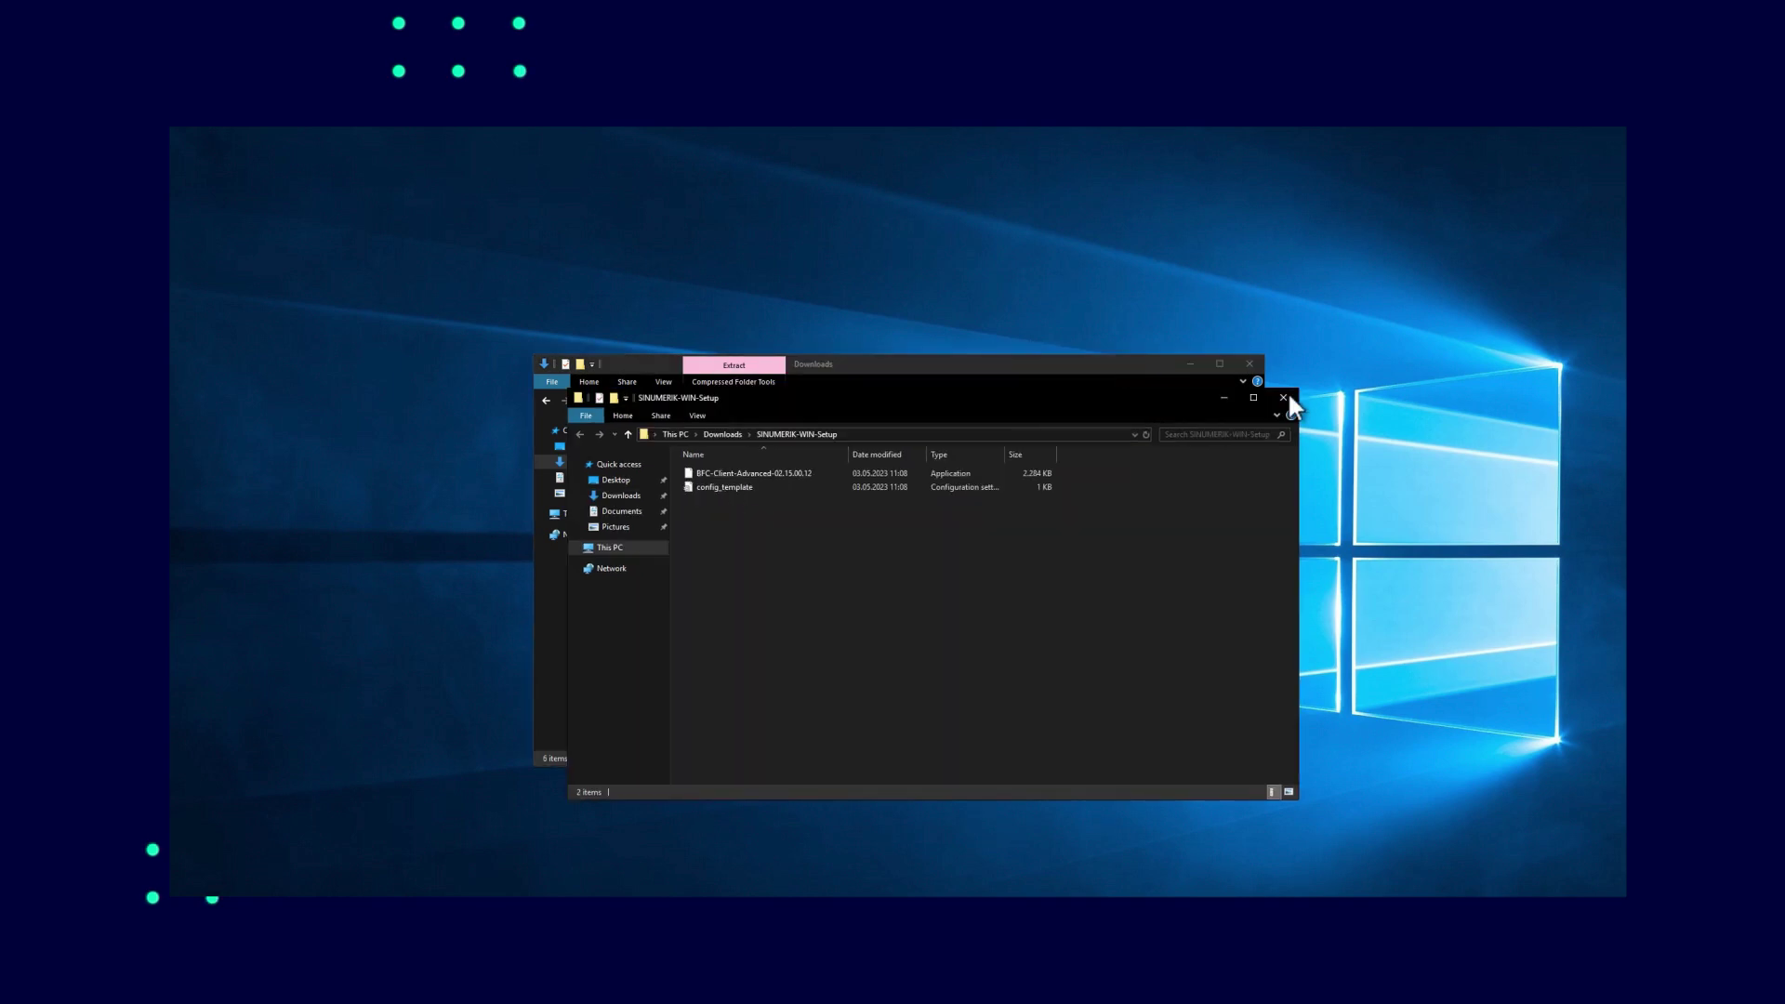
{"action": "left_click", "coordinate": [1283, 398]}
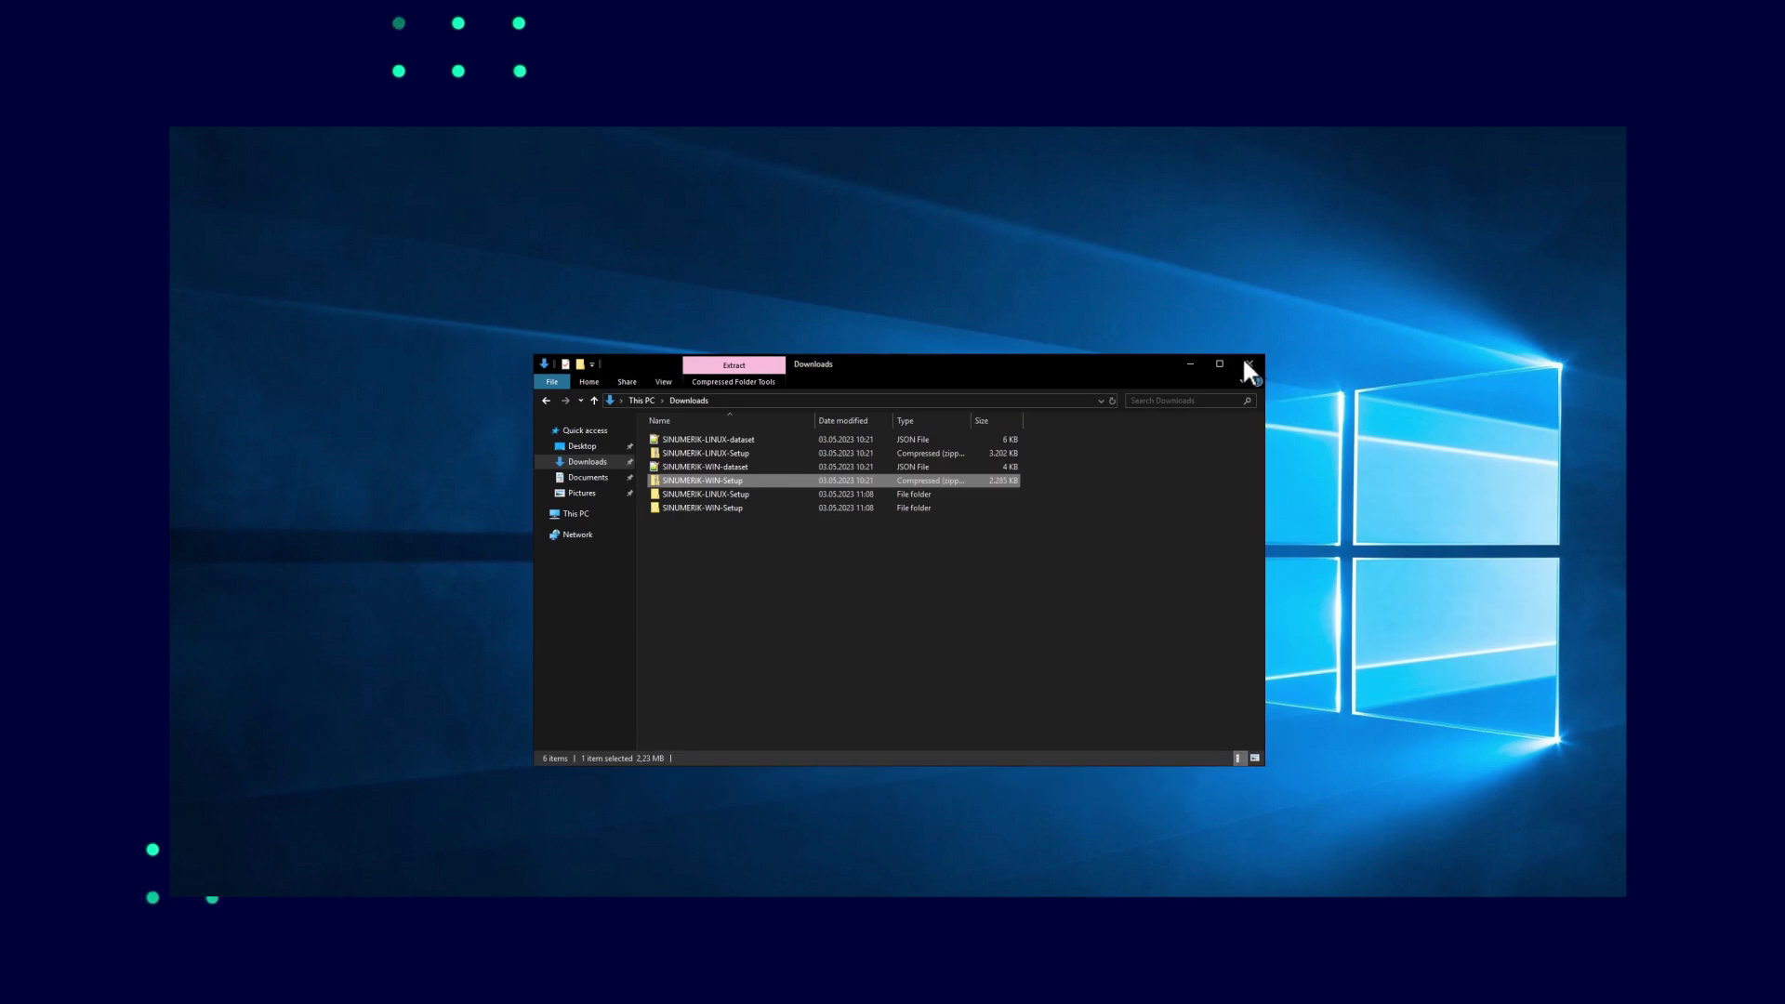
{"action": "left_click", "coordinate": [1246, 363]}
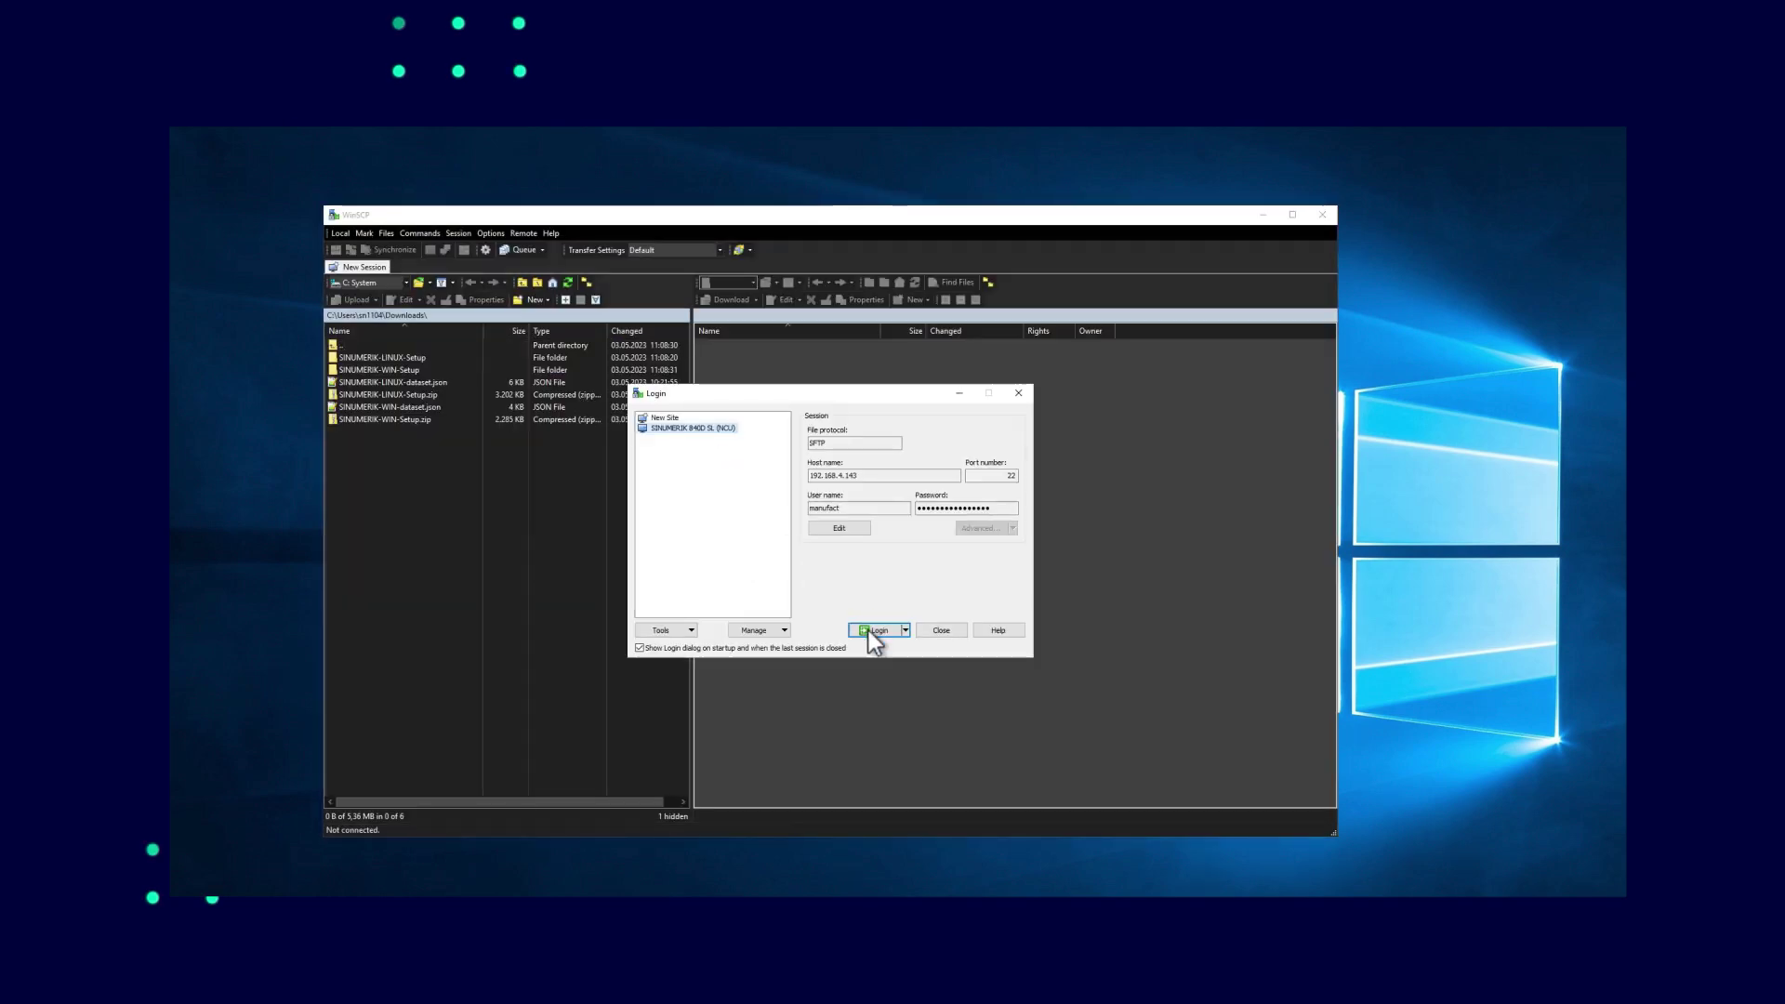
Log in to the SINUMERIK 840D SL (NCU) site and start uploading BFC-Client-Operate-Linux-02.15.00.12
{"action": "key", "text": "F2"}
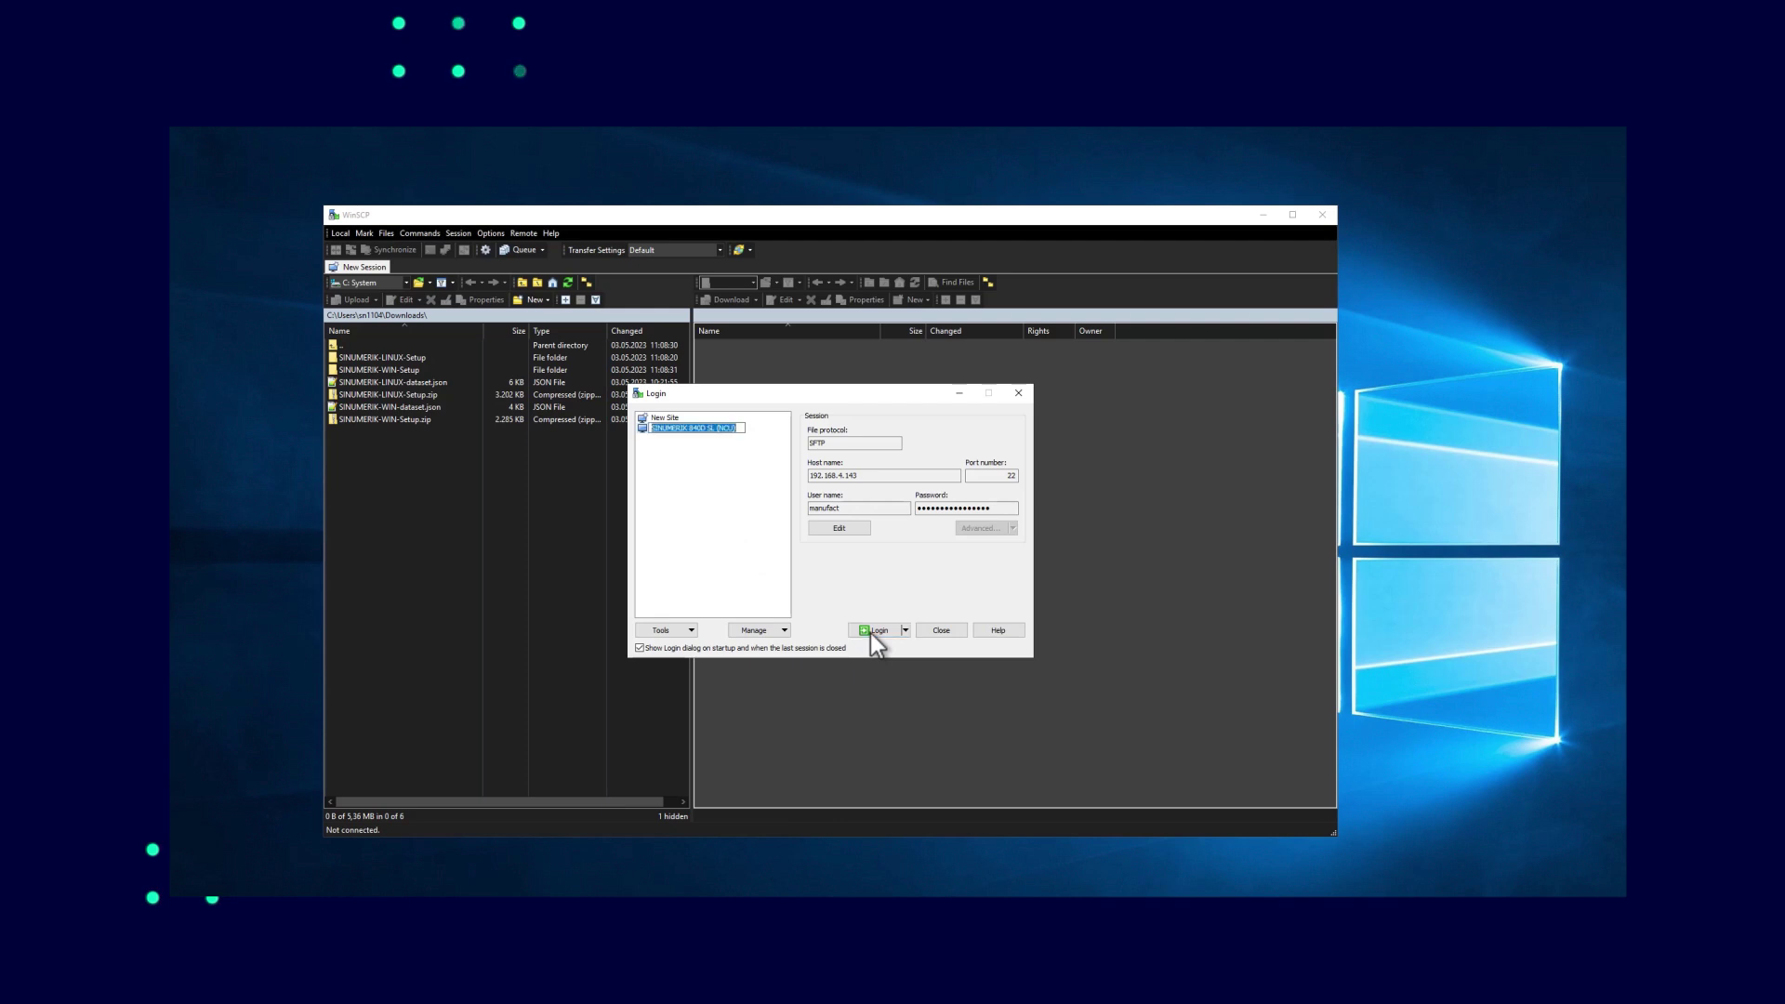
{"action": "left_click", "coordinate": [870, 633]}
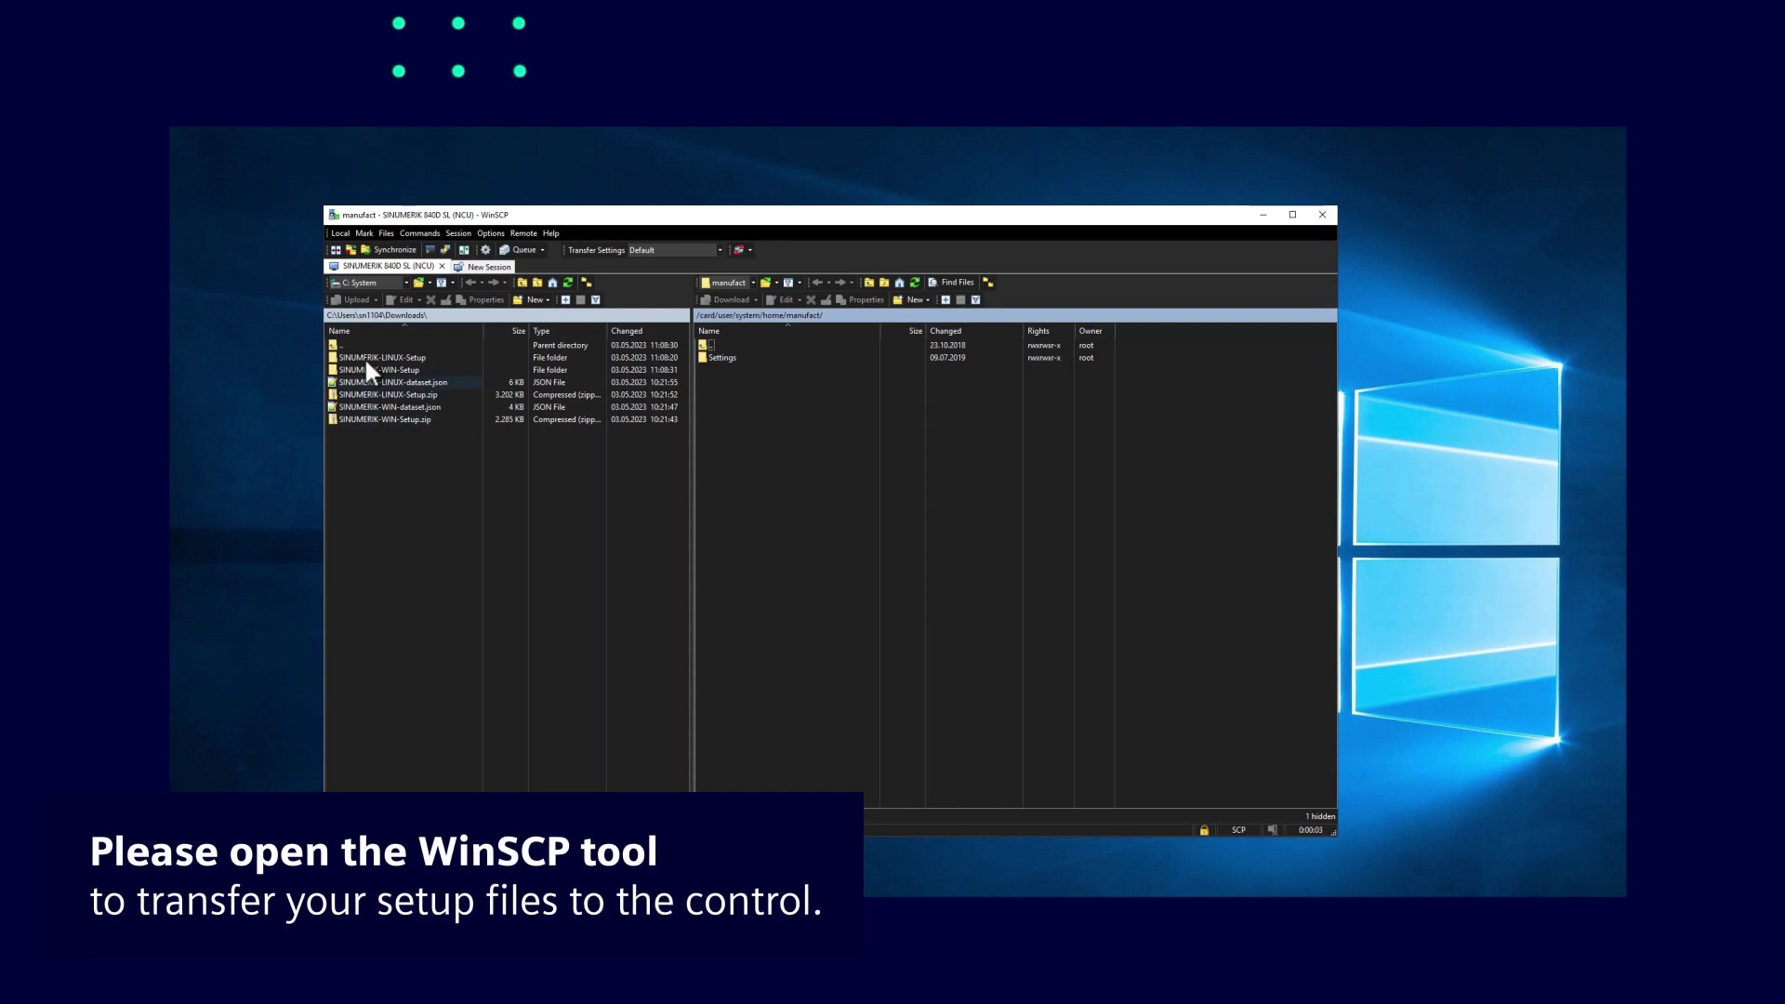
{"action": "double_click", "coordinate": [372, 357]}
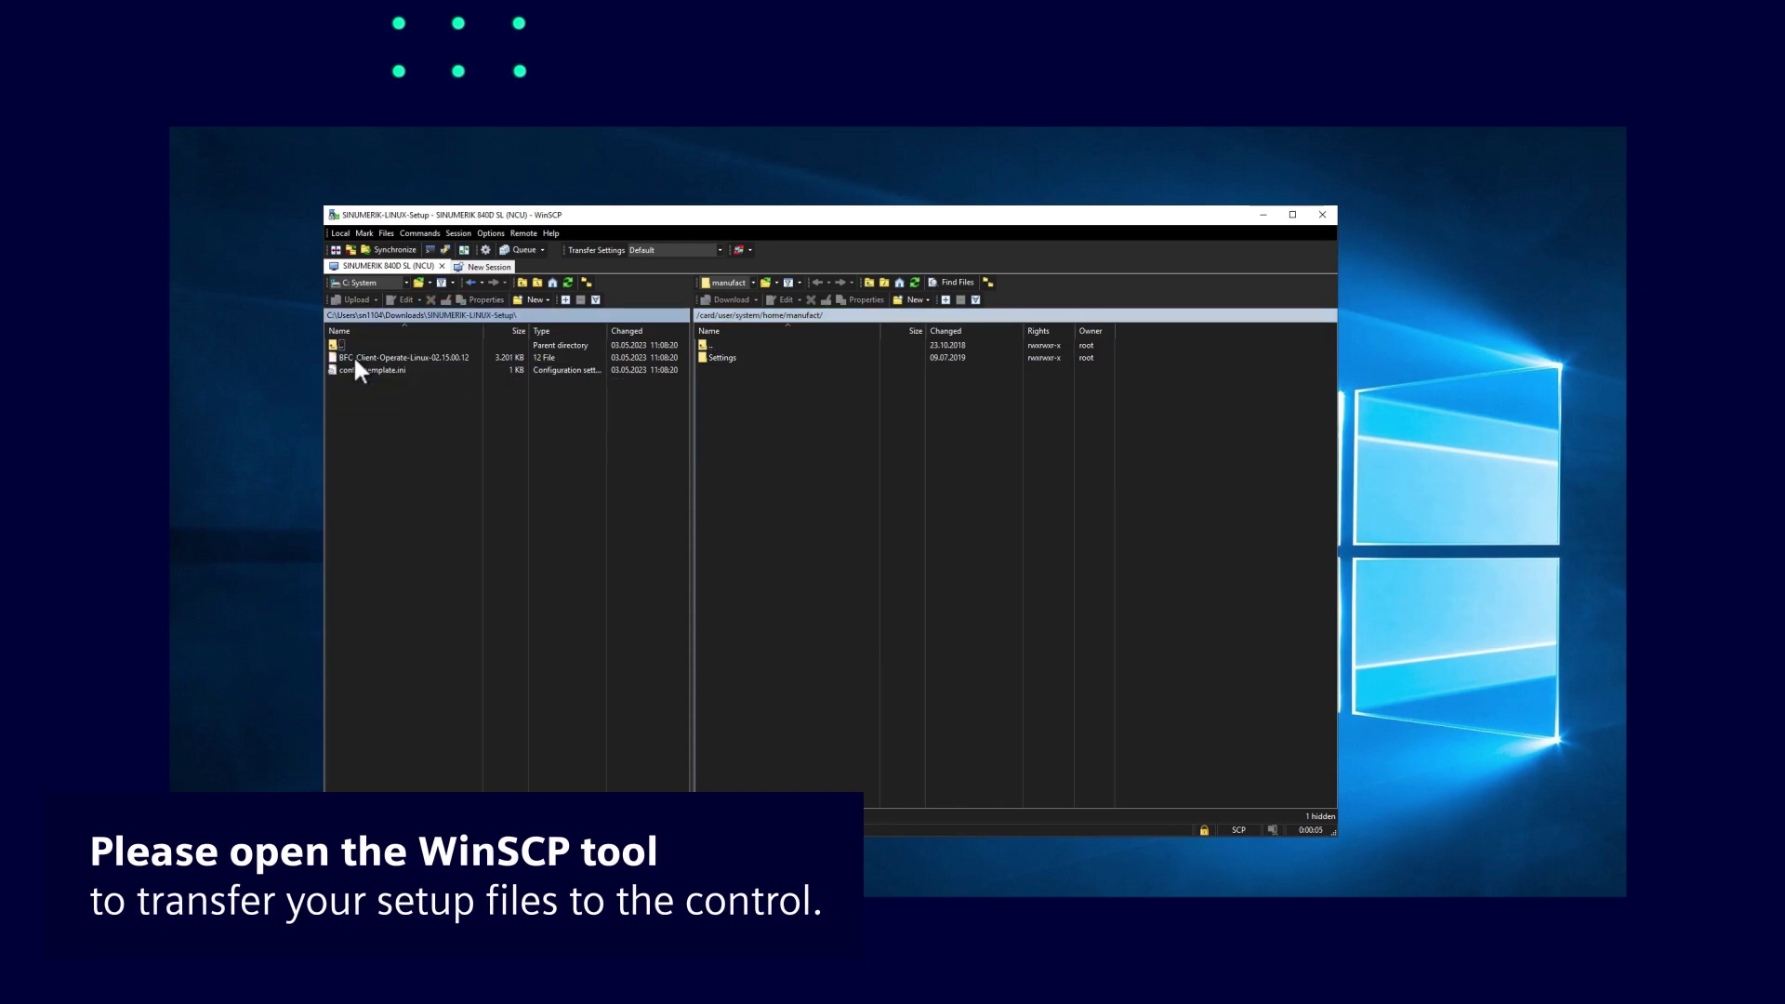
{"action": "right_click", "coordinate": [354, 359]}
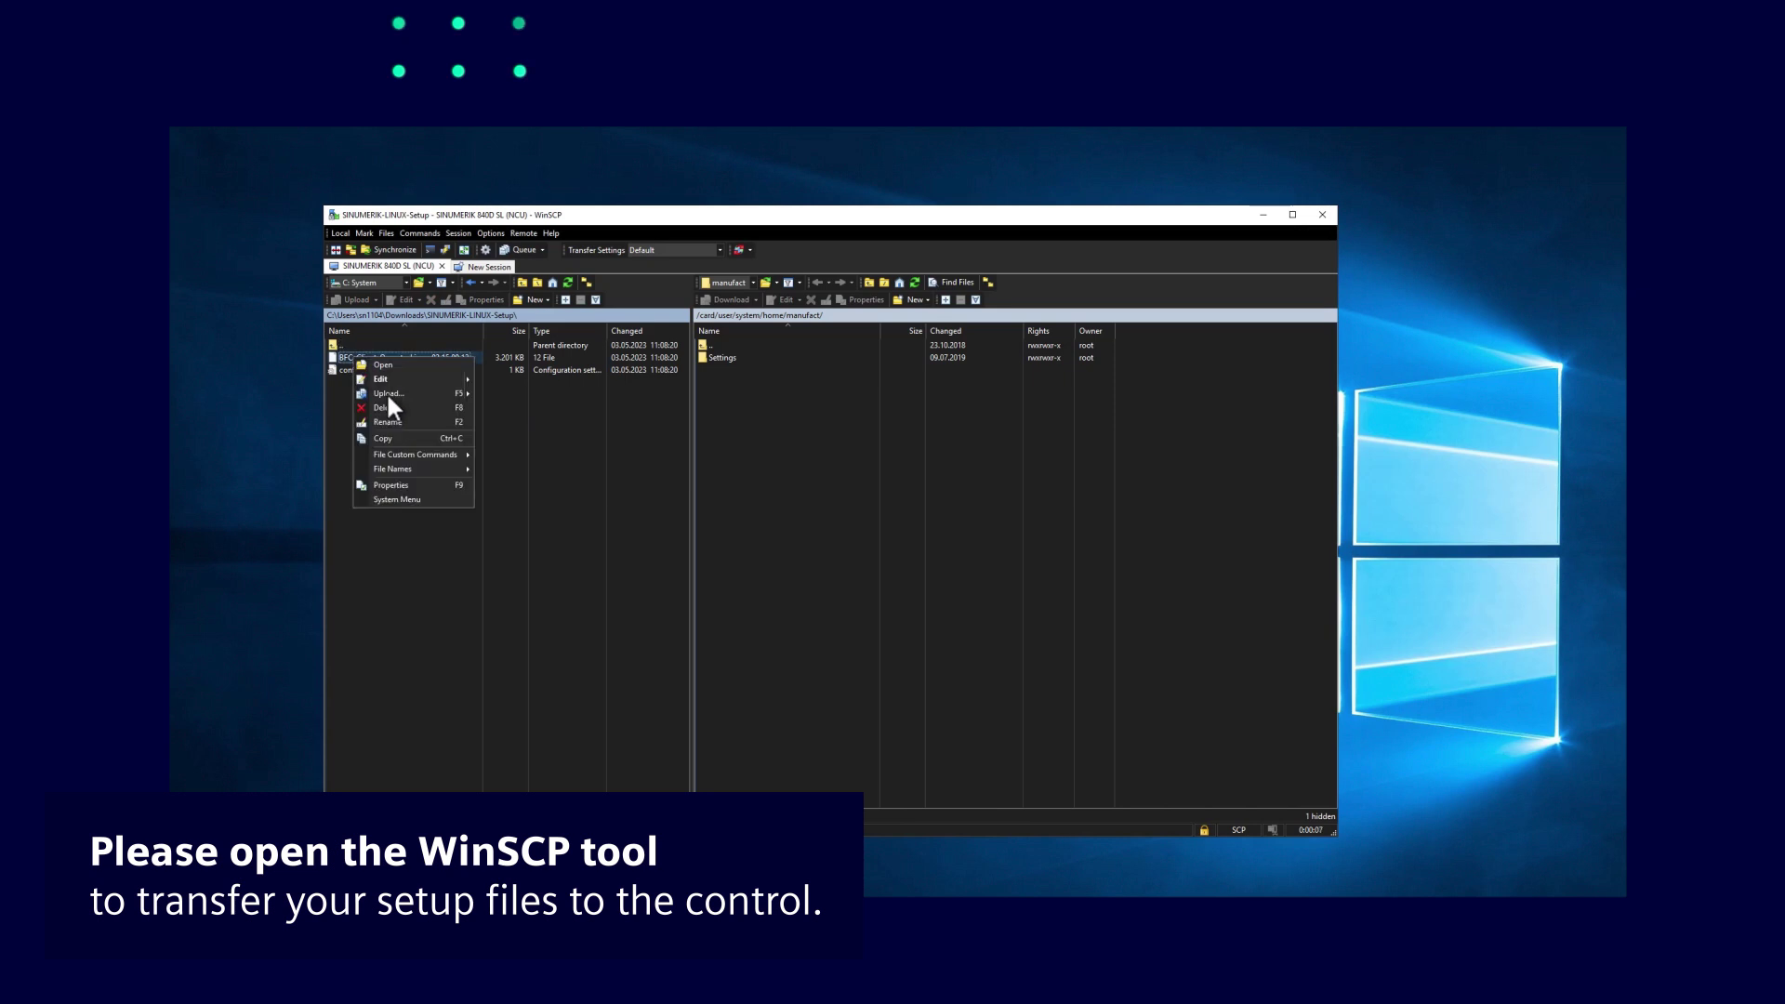
{"action": "key", "text": "F5"}
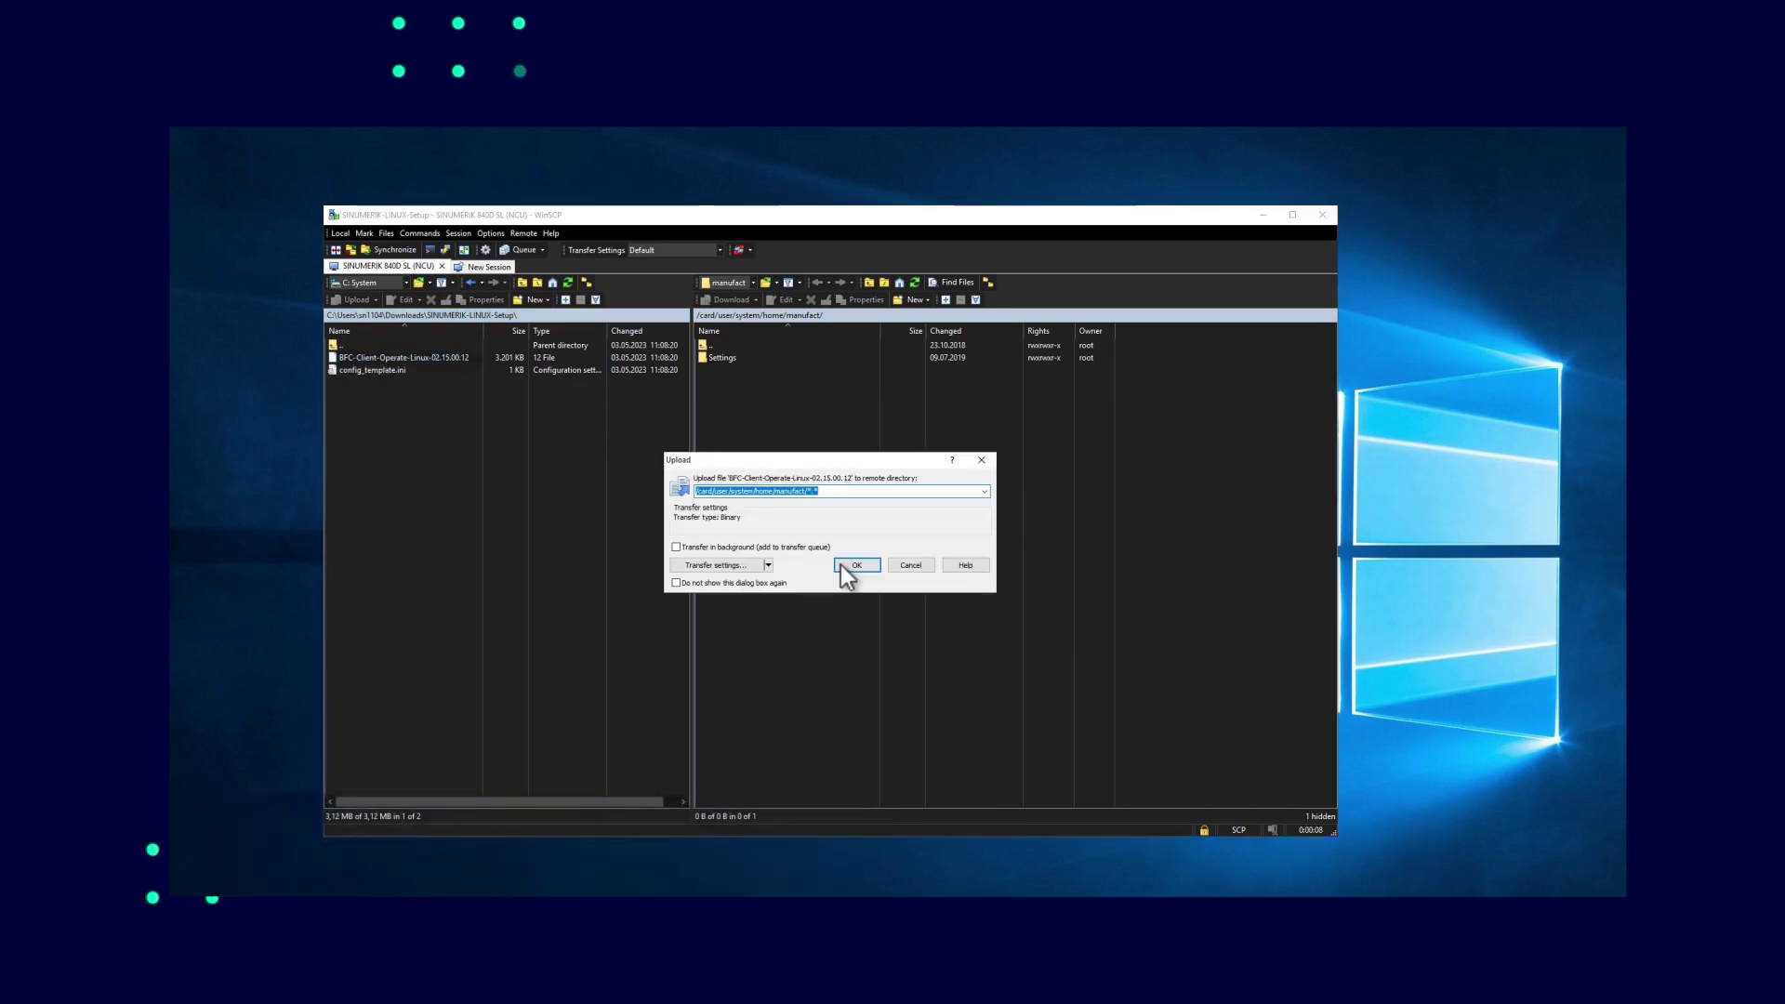
Confirm the upload to the manufact folder and log in to the control via PuTTY
{"action": "left_click", "coordinate": [840, 566]}
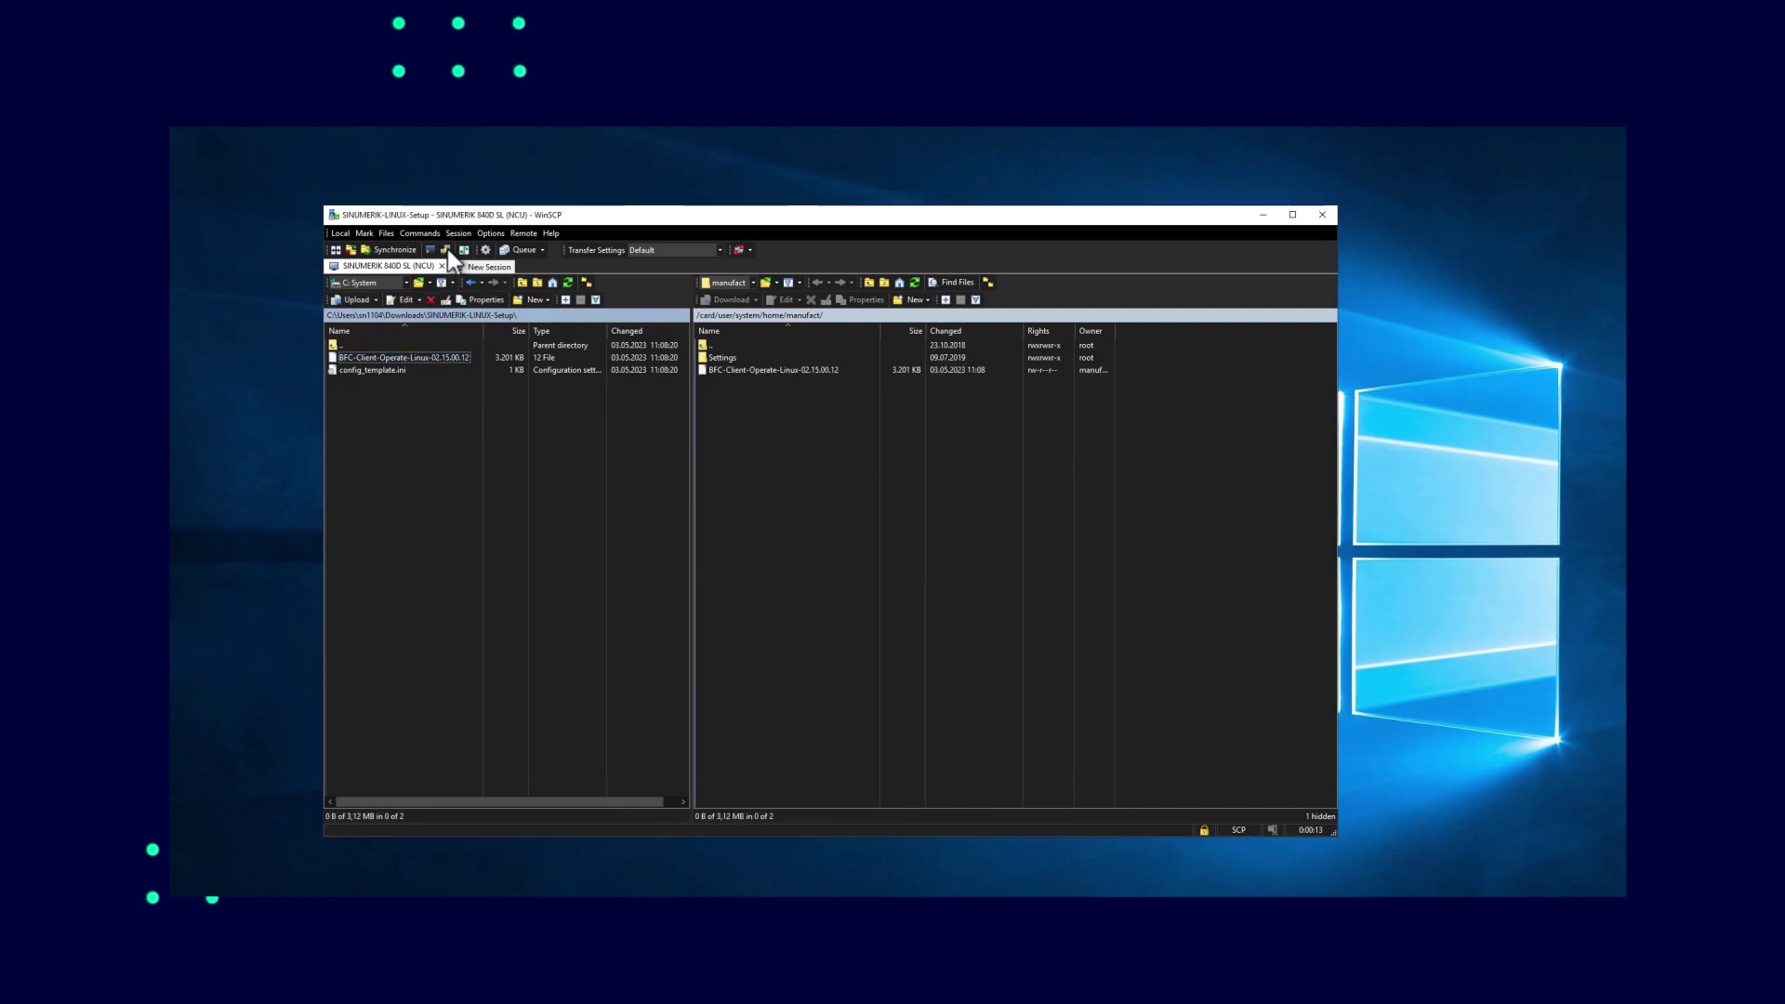
{"action": "key", "text": "Tab"}
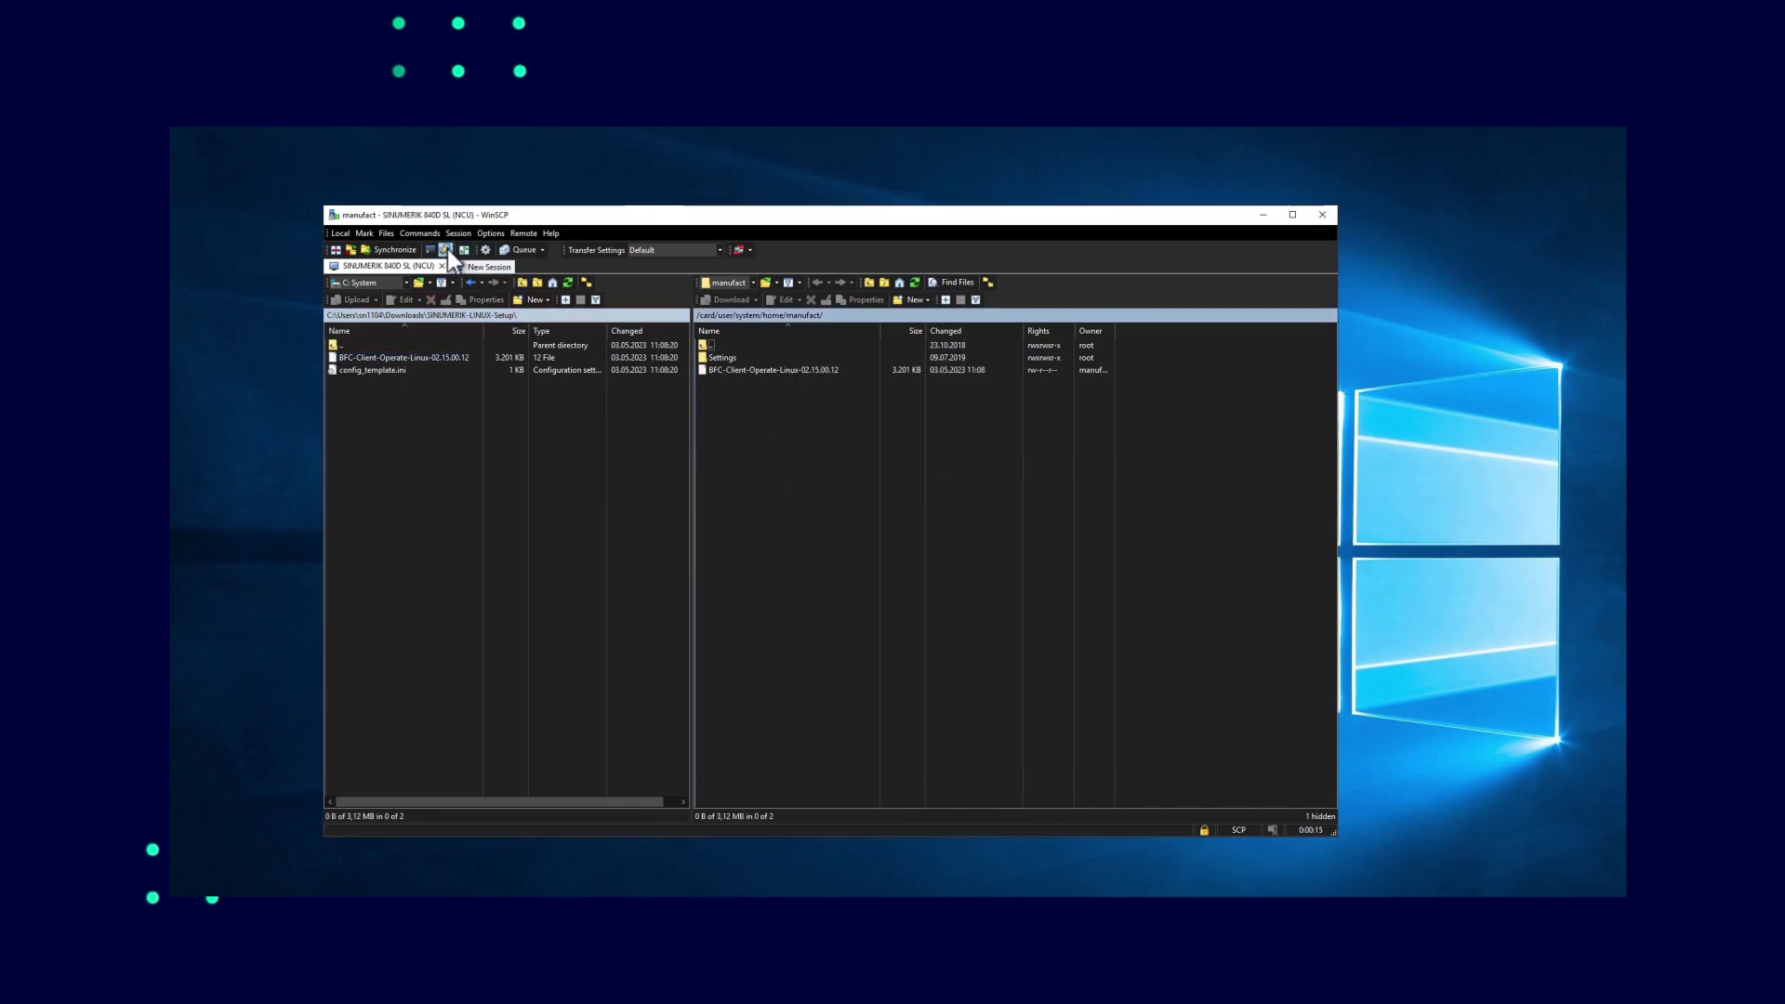
{"action": "left_click", "coordinate": [447, 249]}
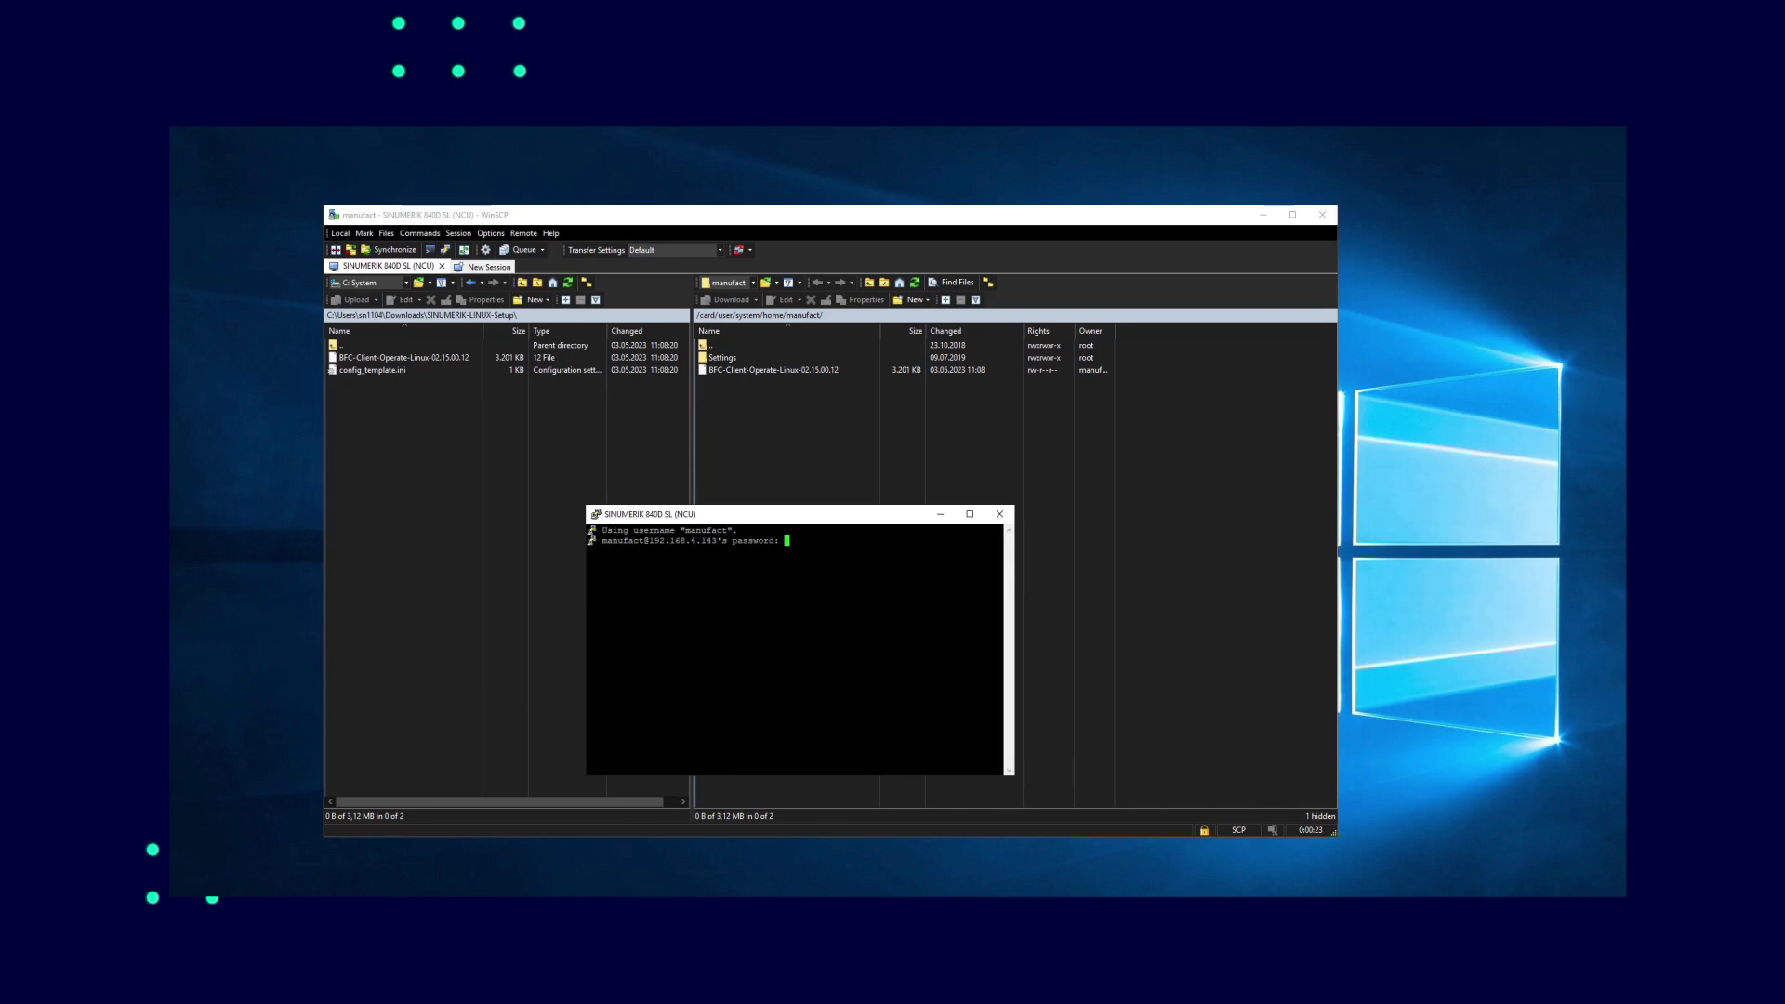
{"action": "key", "text": "Return"}
List the files, make BFC-Client-Operate-Linux-02.15.00.12 executable and run its installer
{"action": "type", "text": "ls"}
{"action": "key", "text": "Return"}
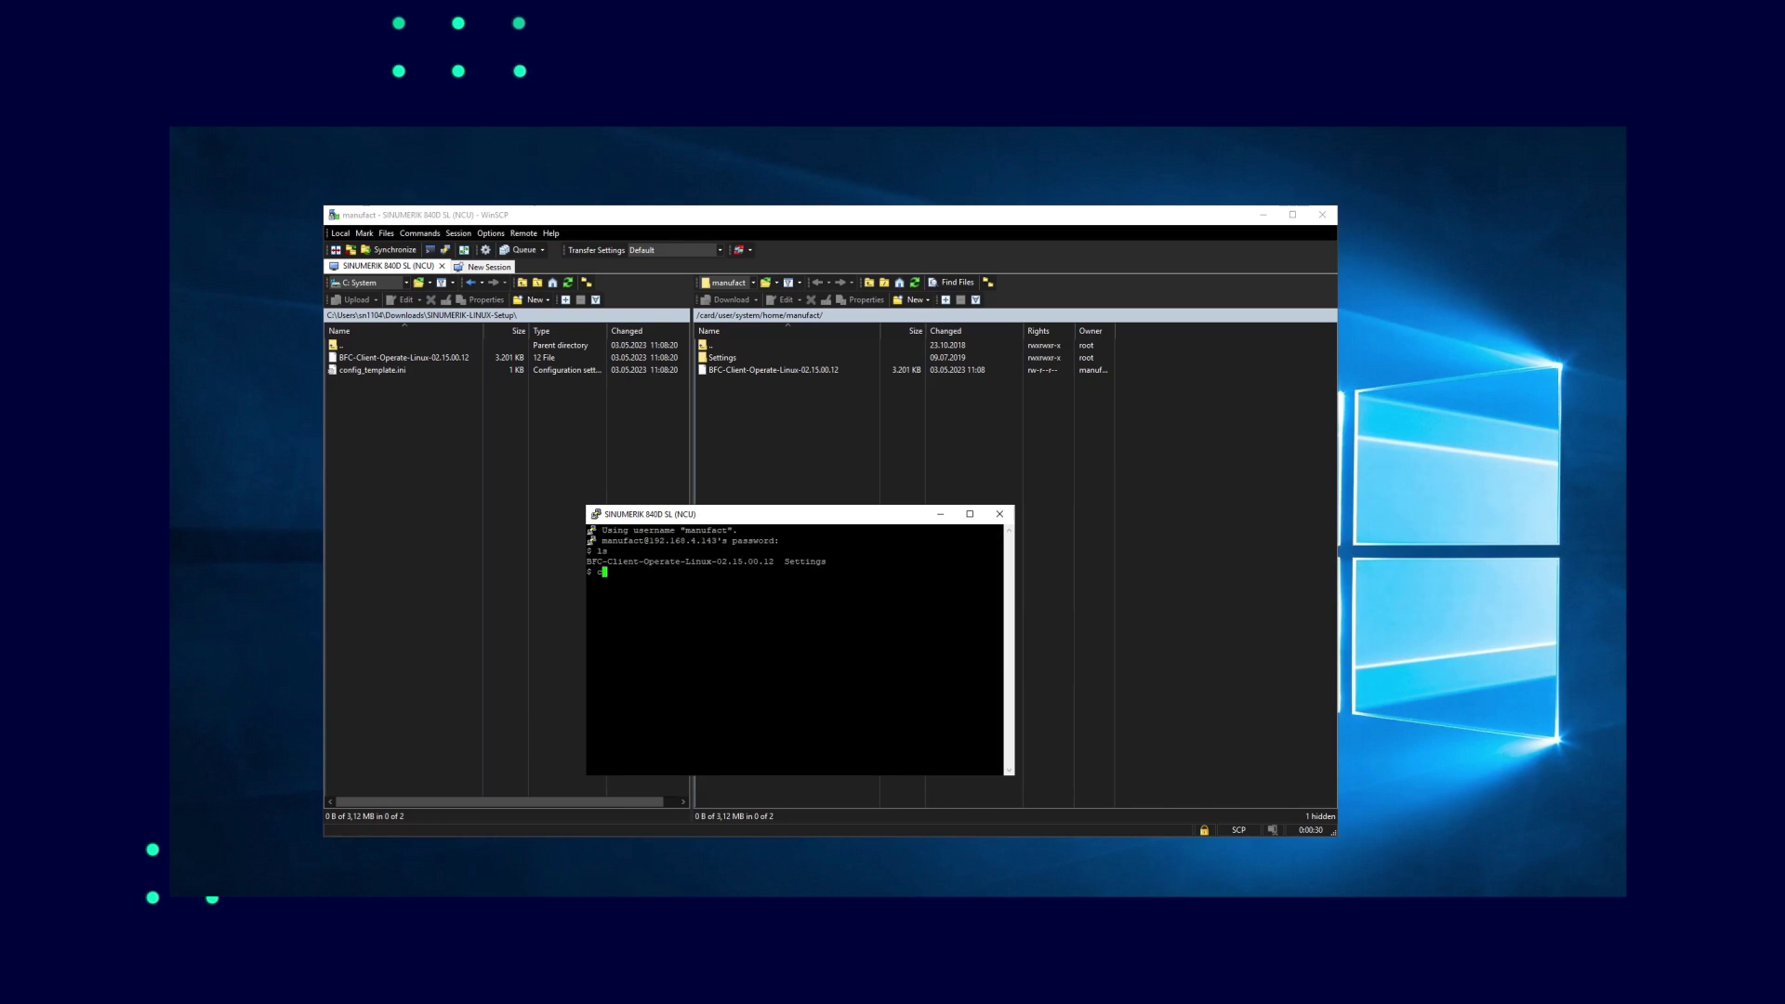
{"action": "type", "text": "cd"}
{"action": "type", "text": " -"}
{"action": "type", "text": "x B"}
{"action": "type", "text": "FC"}
{"action": "key", "text": "Tab"}
{"action": "key", "text": "Return"}
{"action": "type", "text": "./BF"}
{"action": "key", "text": "Tab"}
{"action": "key", "text": "Return"}
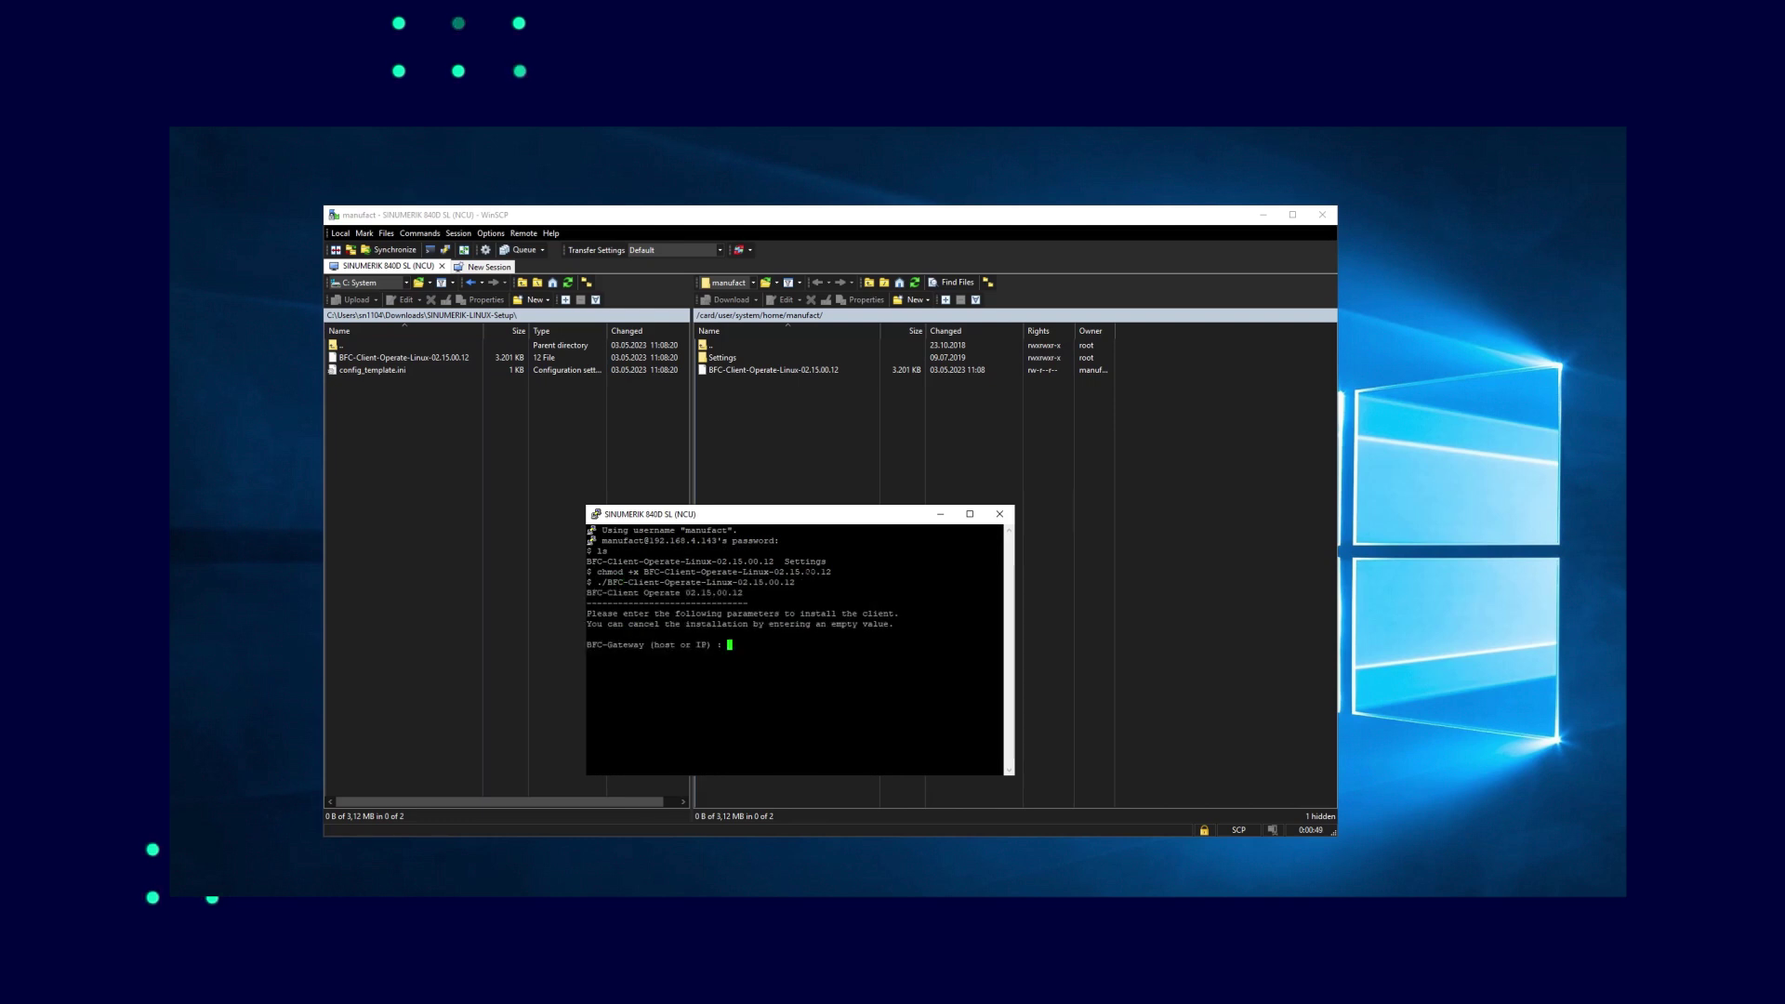
Enter gateway 192.168.5.47 and machine description SINUMERIK-LINUX, then confirm with 'ok'
{"action": "type", "text": "192.168.5.47"}
{"action": "key", "text": "Return"}
{"action": "type", "text": "SINUMERIK-LINU"}
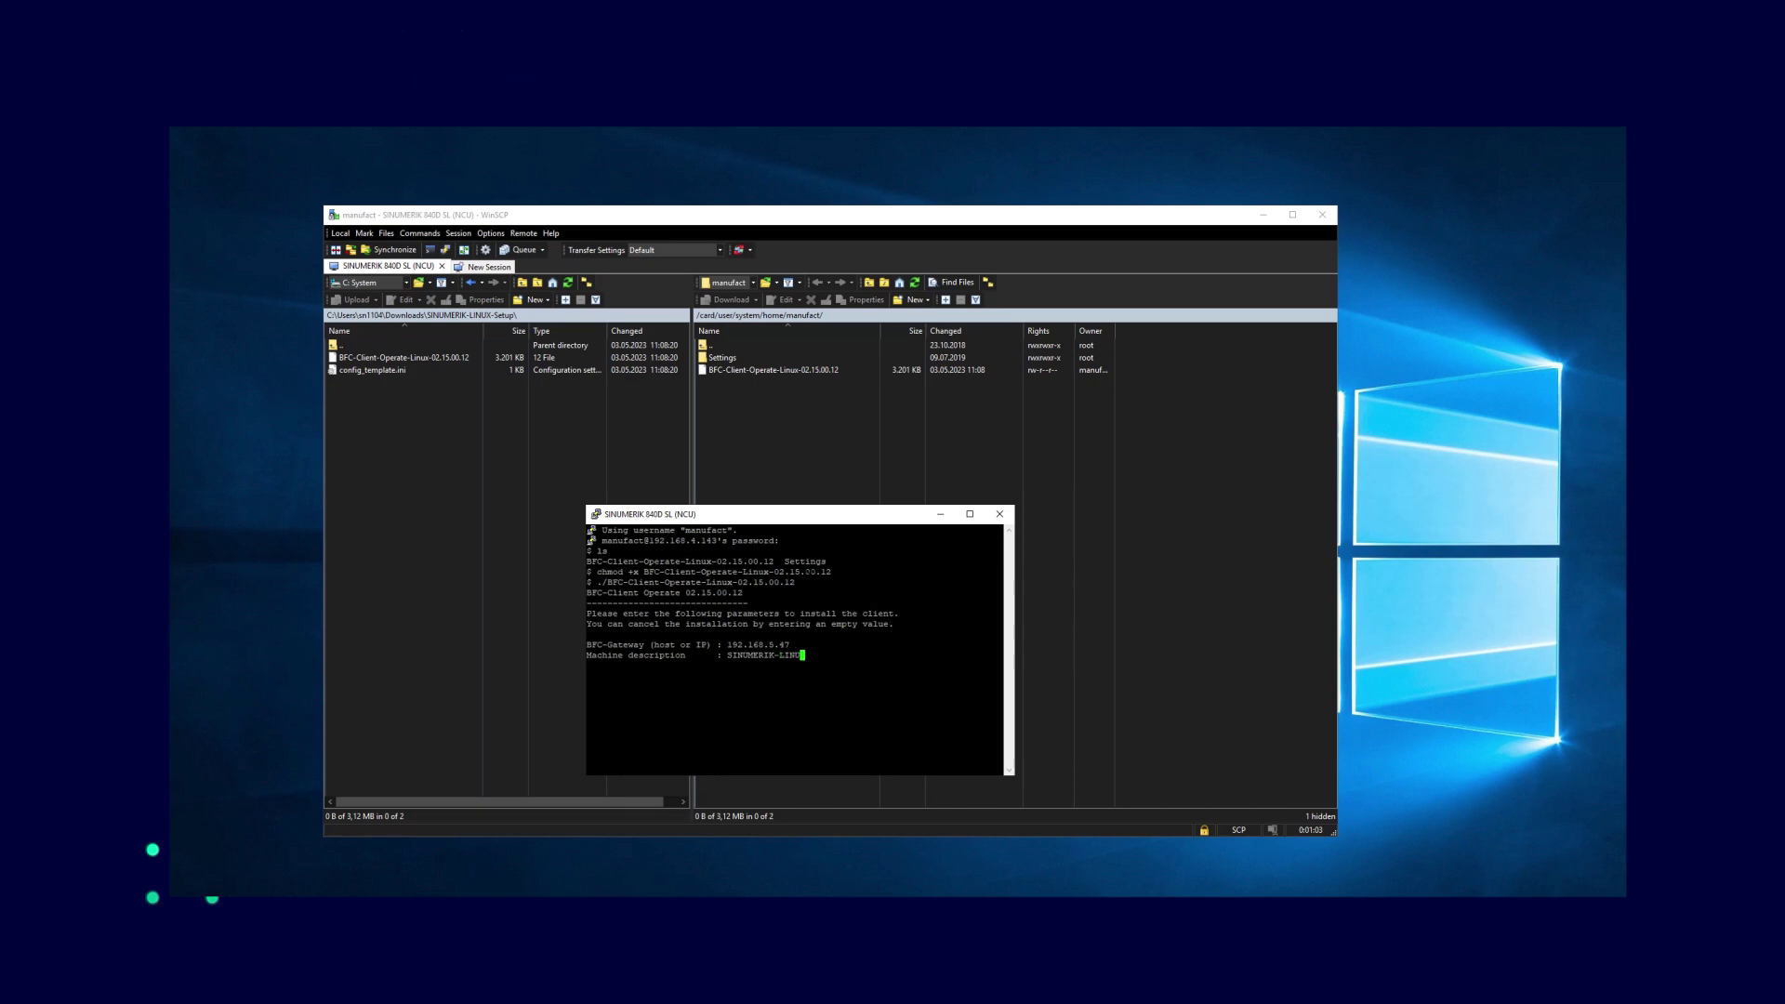
{"action": "type", "text": "X"}
{"action": "key", "text": "Return"}
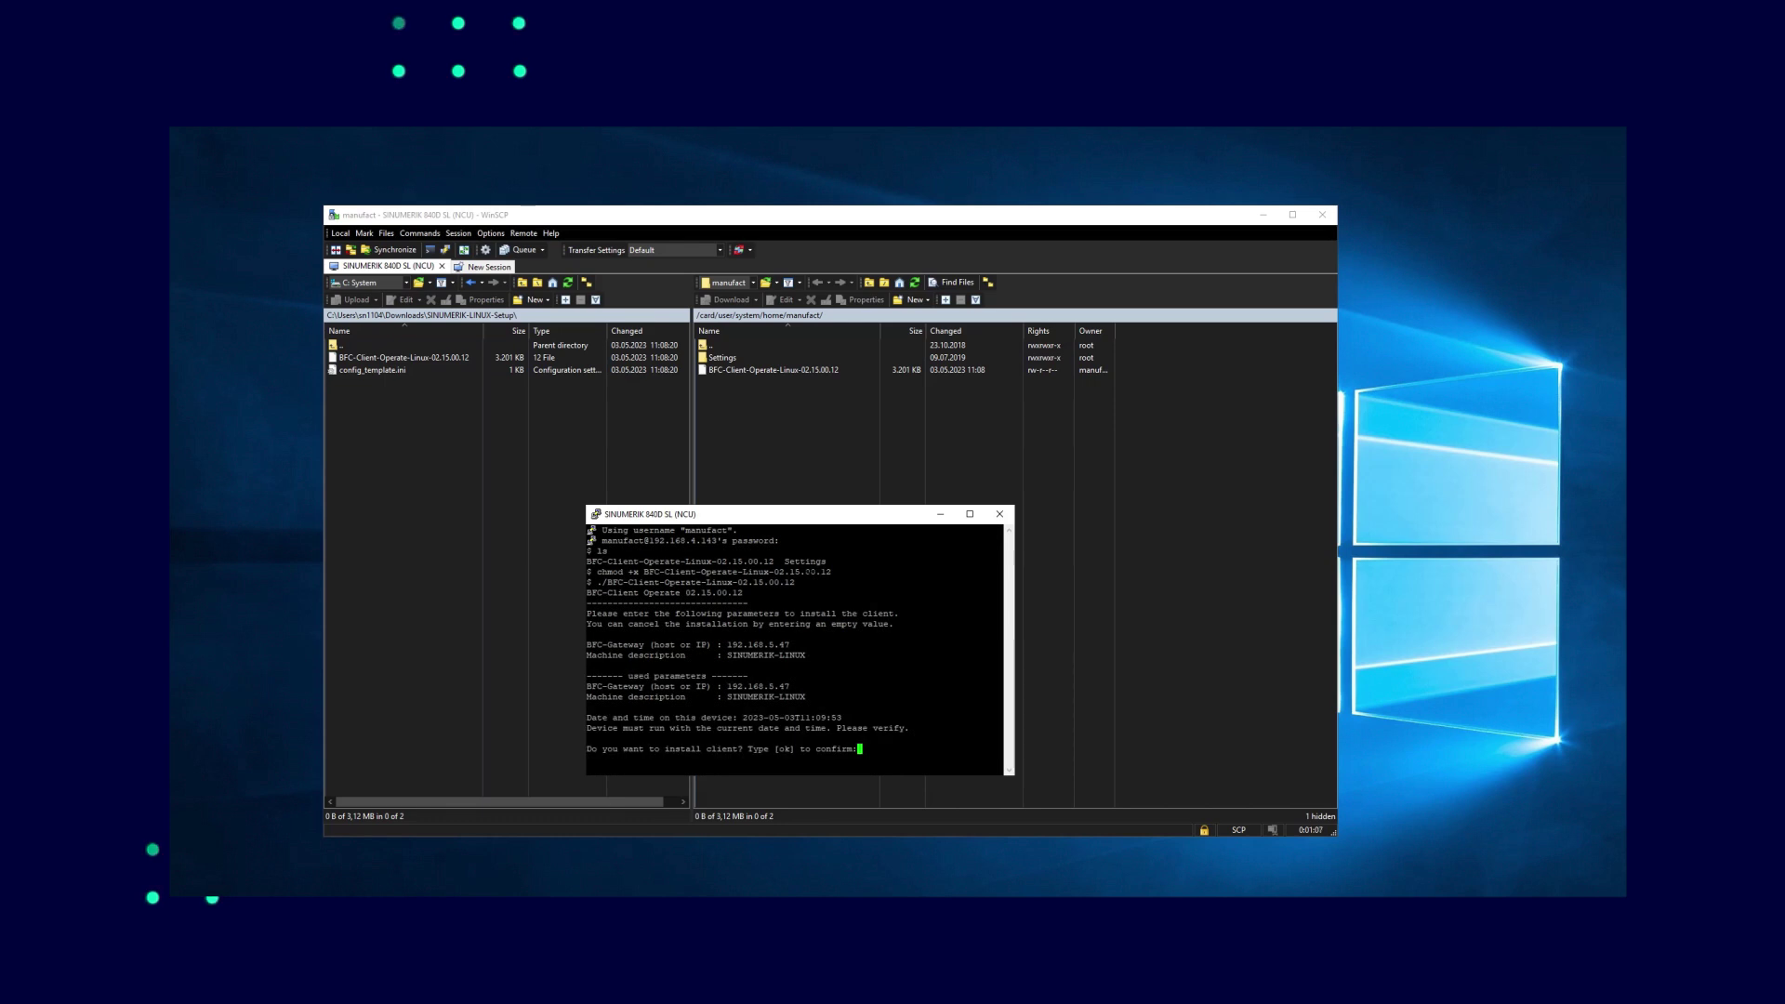
{"action": "type", "text": "ok"}
{"action": "key", "text": "Return"}
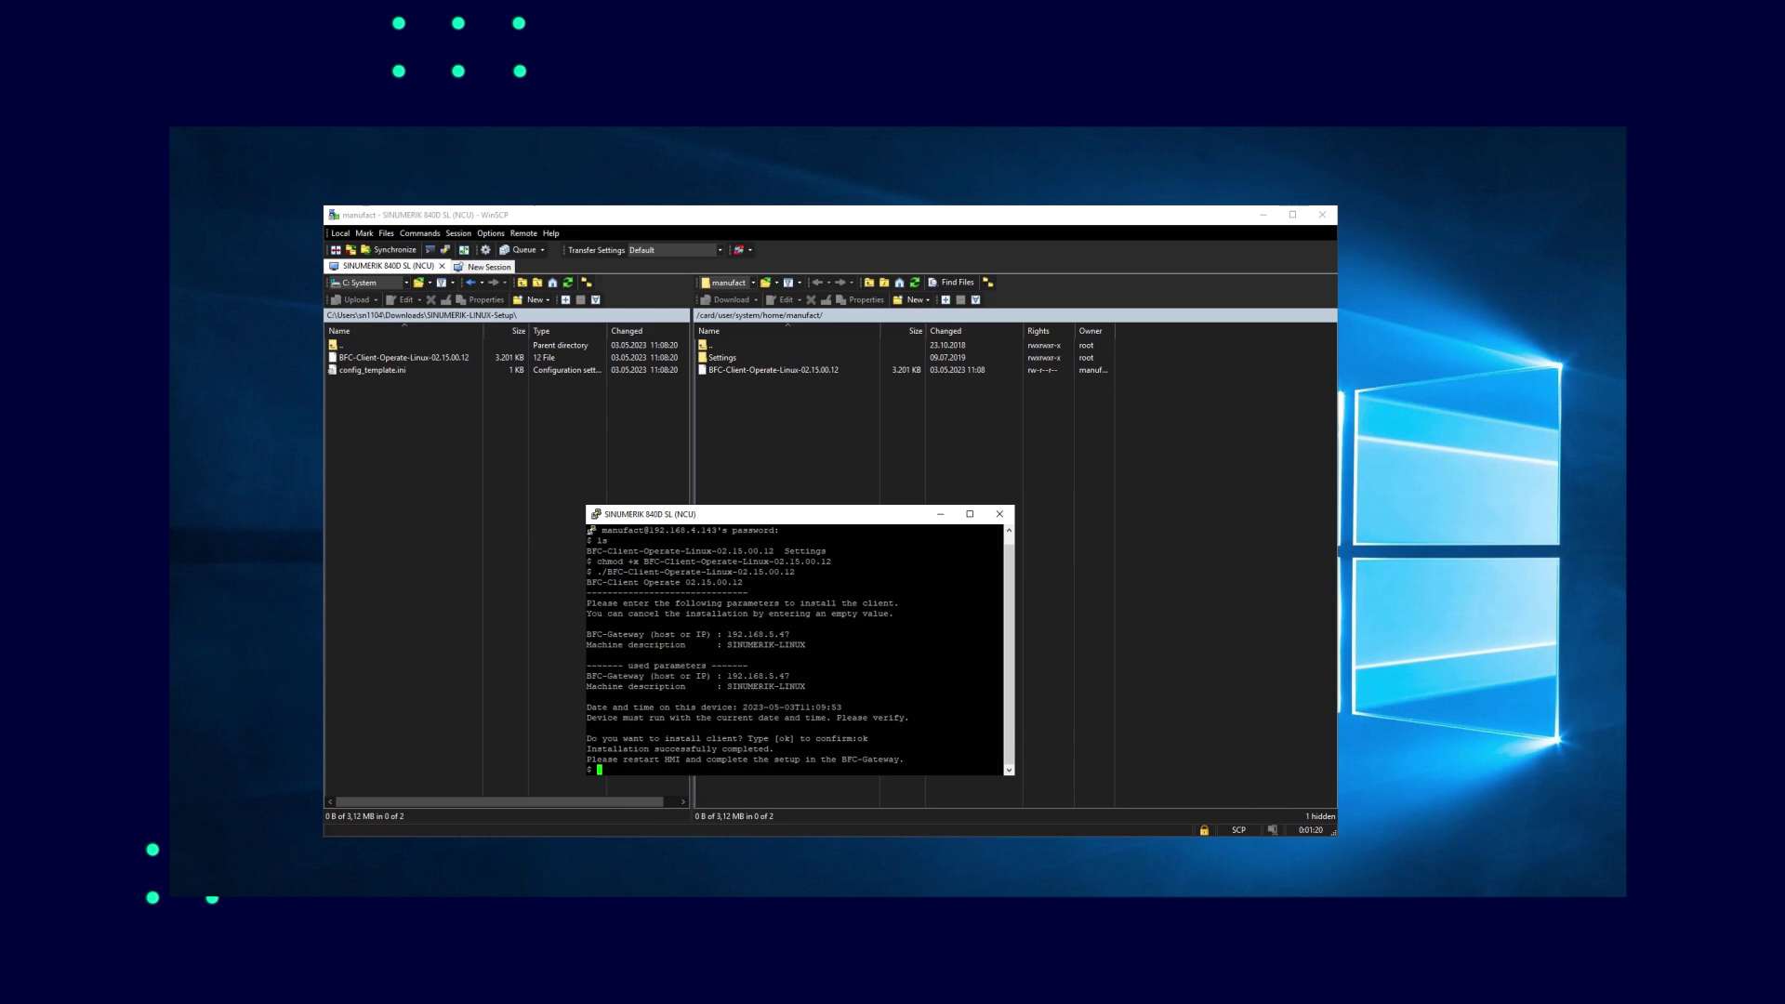
Exit the PuTTY session and run sc reboot from the WinSCP console to restart the control
{"action": "left_click", "coordinate": [1000, 512]}
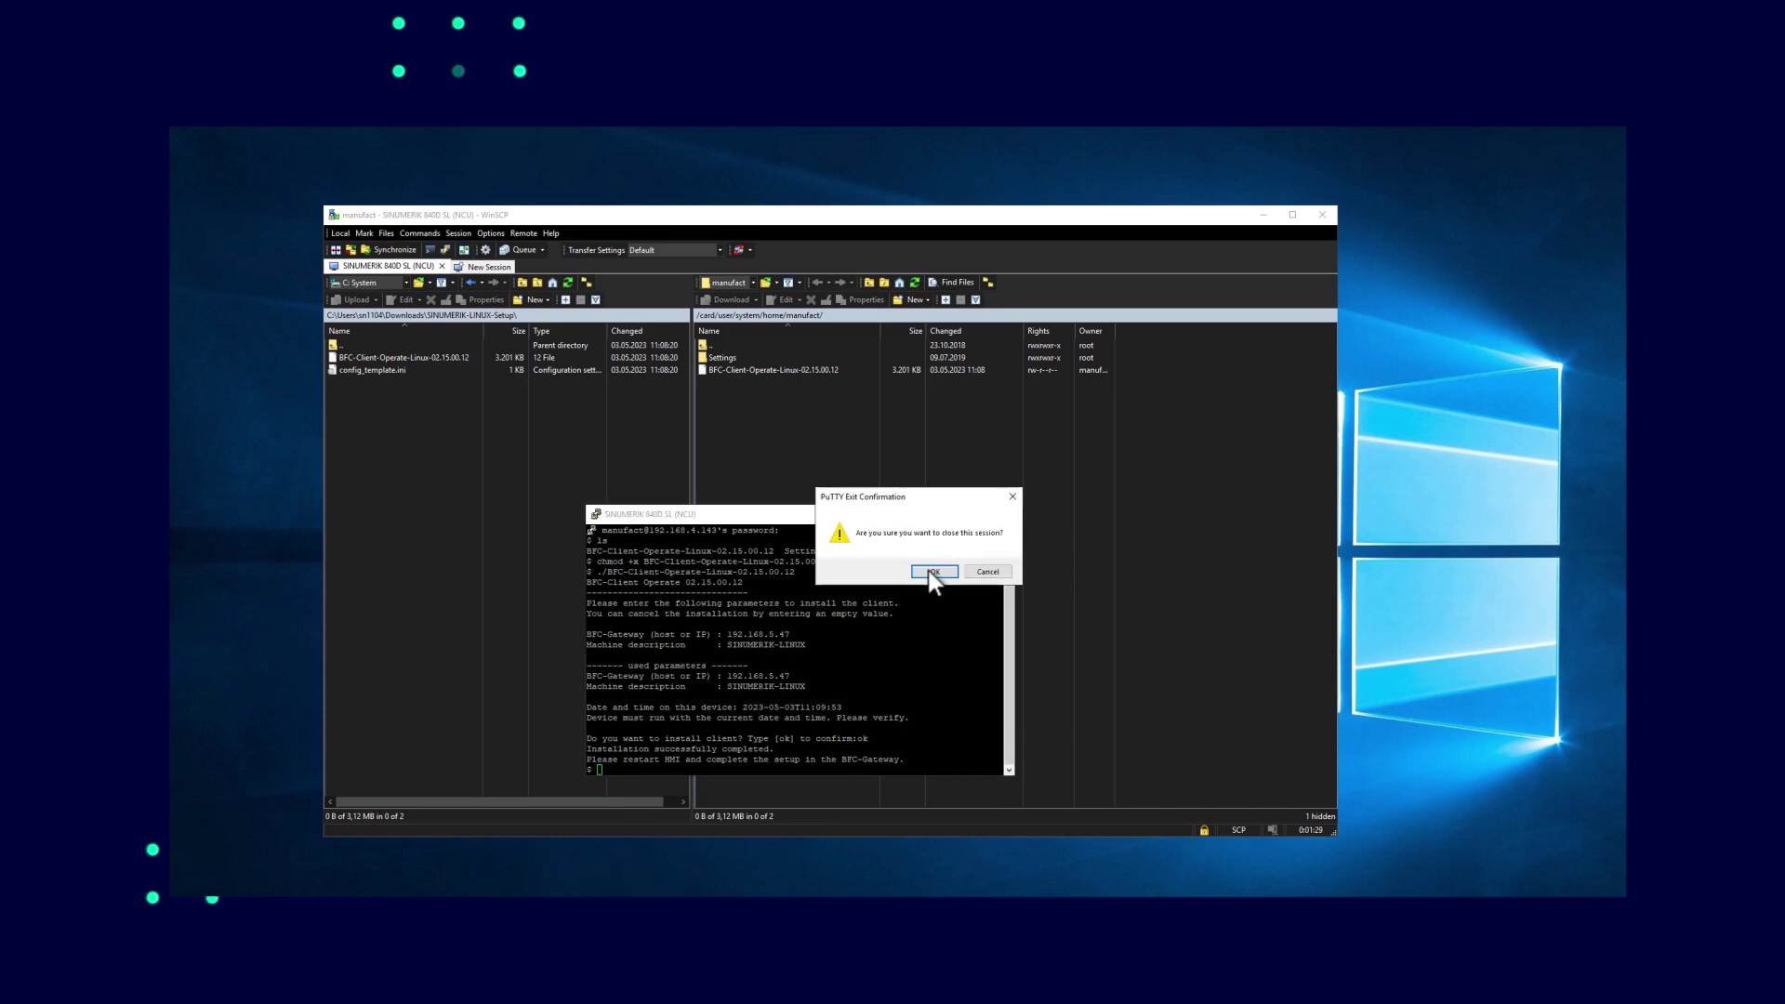
{"action": "key", "text": "Return"}
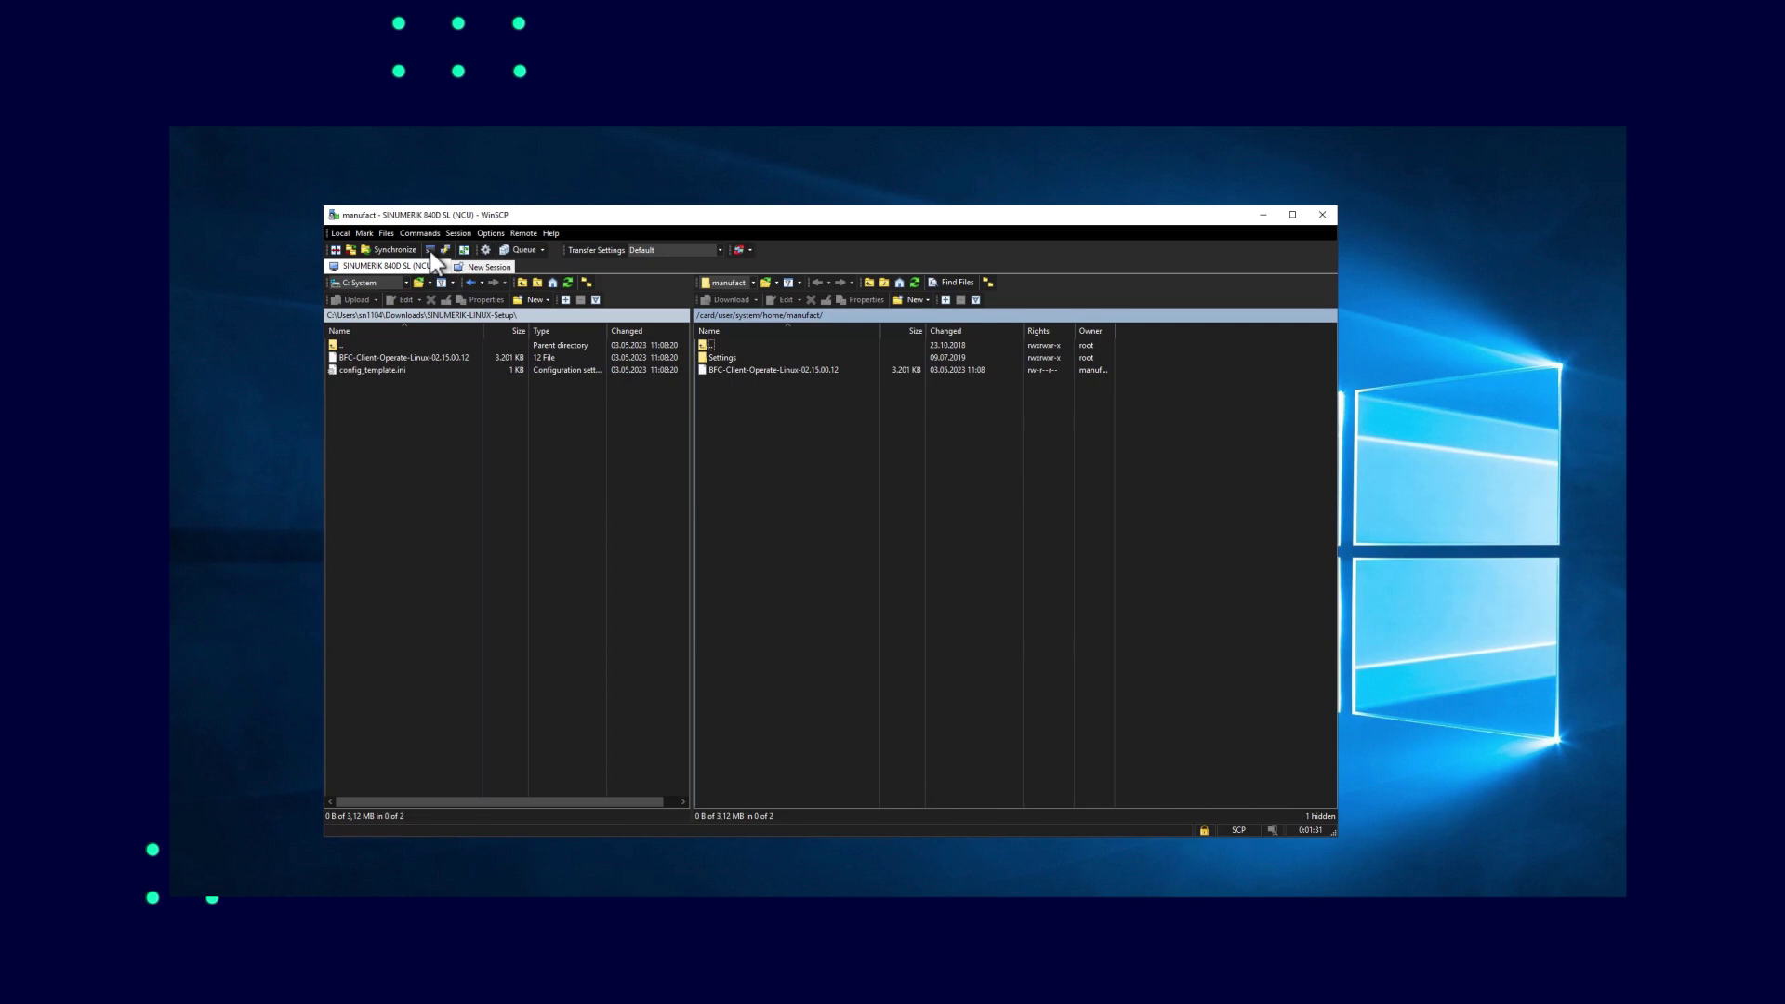
{"action": "left_click", "coordinate": [430, 251]}
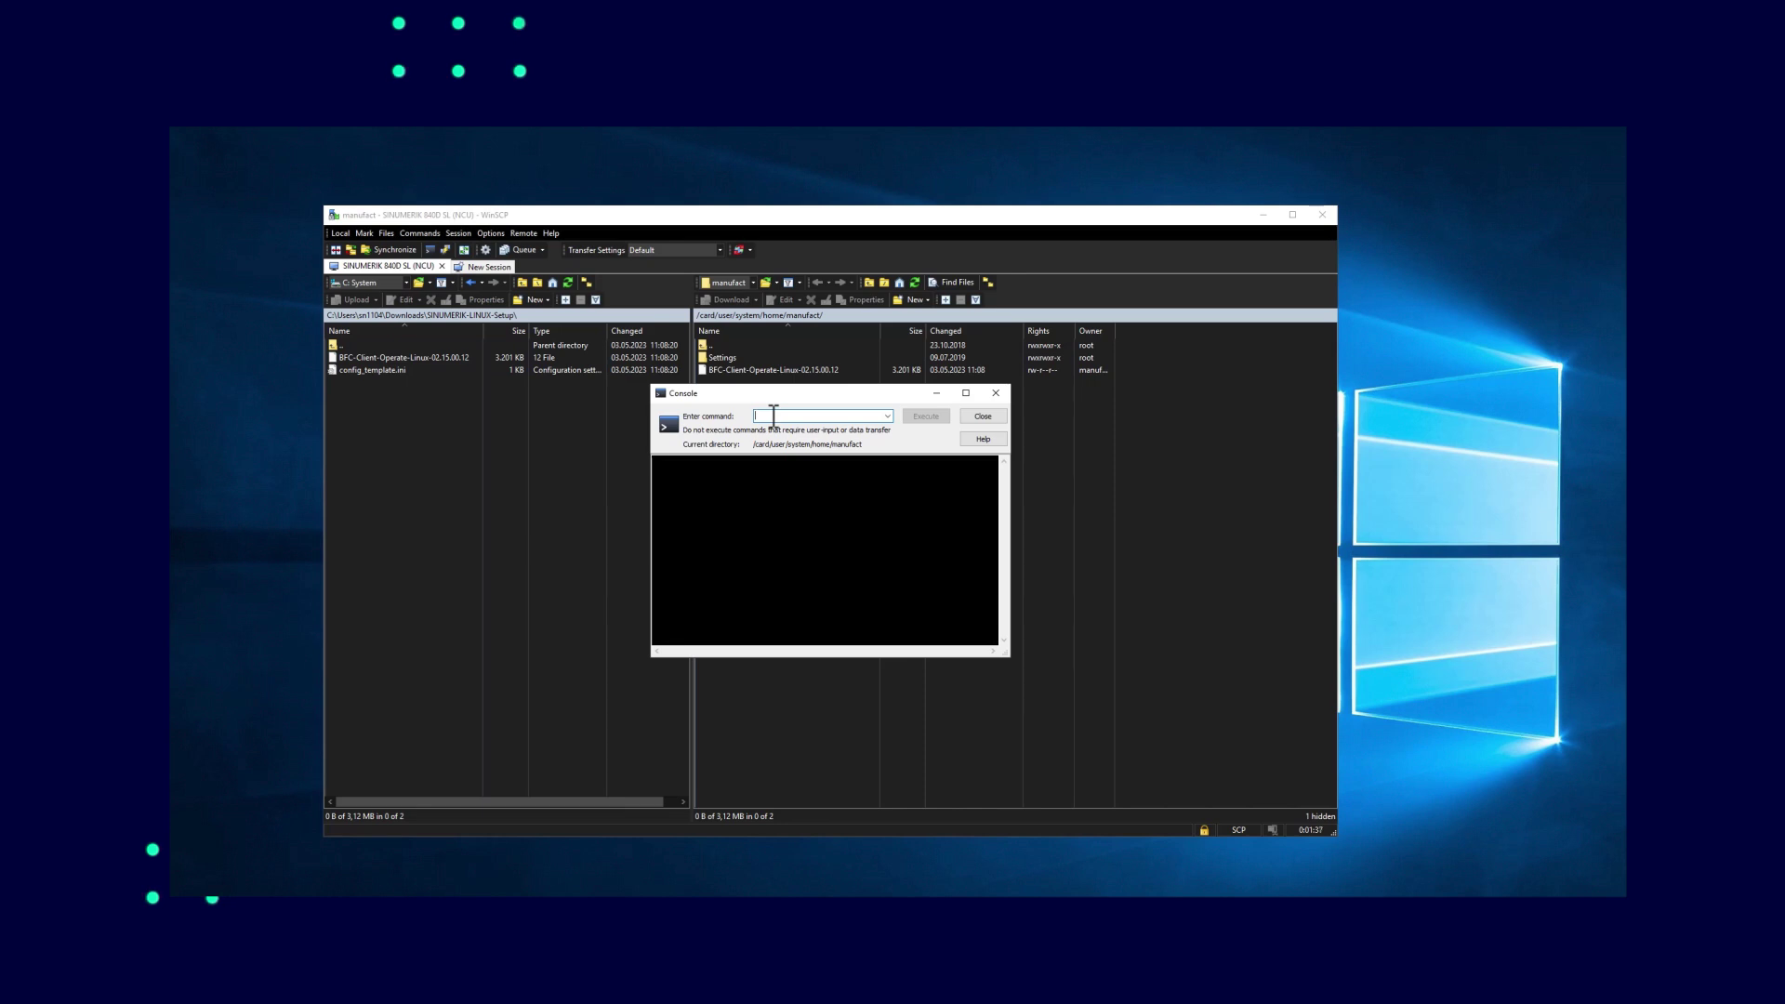
{"action": "type", "text": "scr"}
{"action": "left_click", "coordinate": [917, 415]}
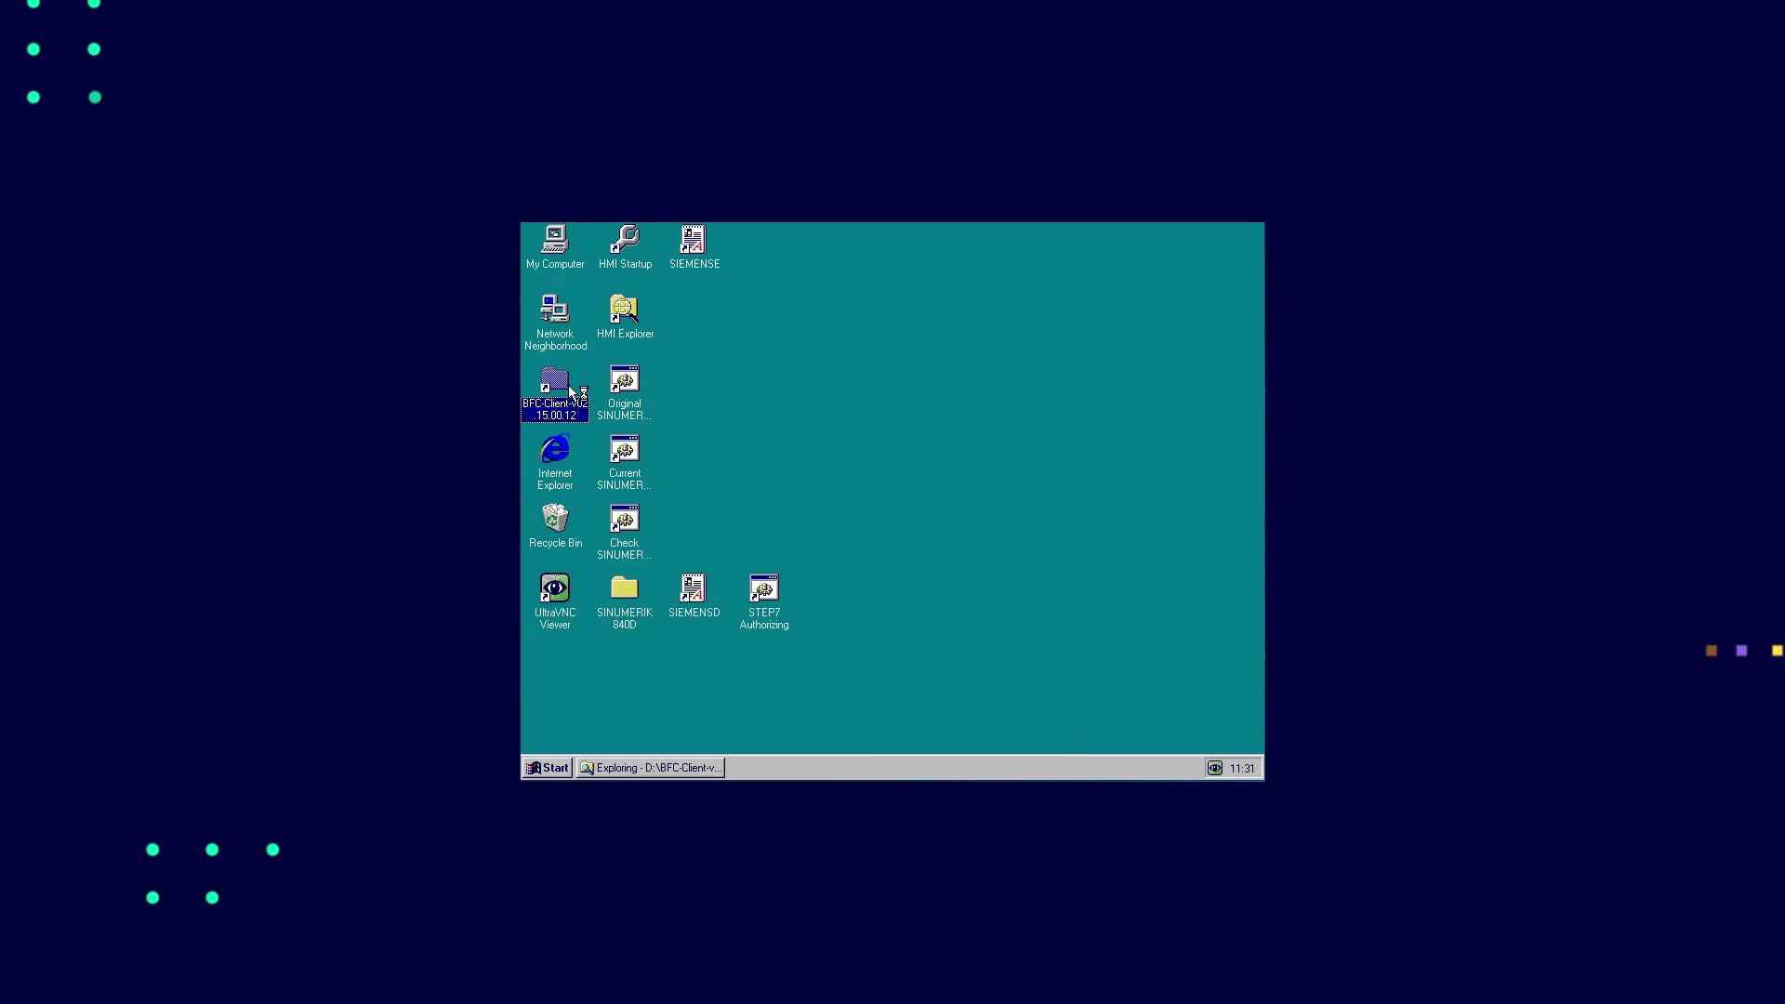
Install BFC-Client-Advanced with gateway 192.168.5.47 and machine description 'Sinumerik 840D PL HMI ADV'
{"action": "double_click", "coordinate": [571, 393]}
{"action": "double_click", "coordinate": [780, 305]}
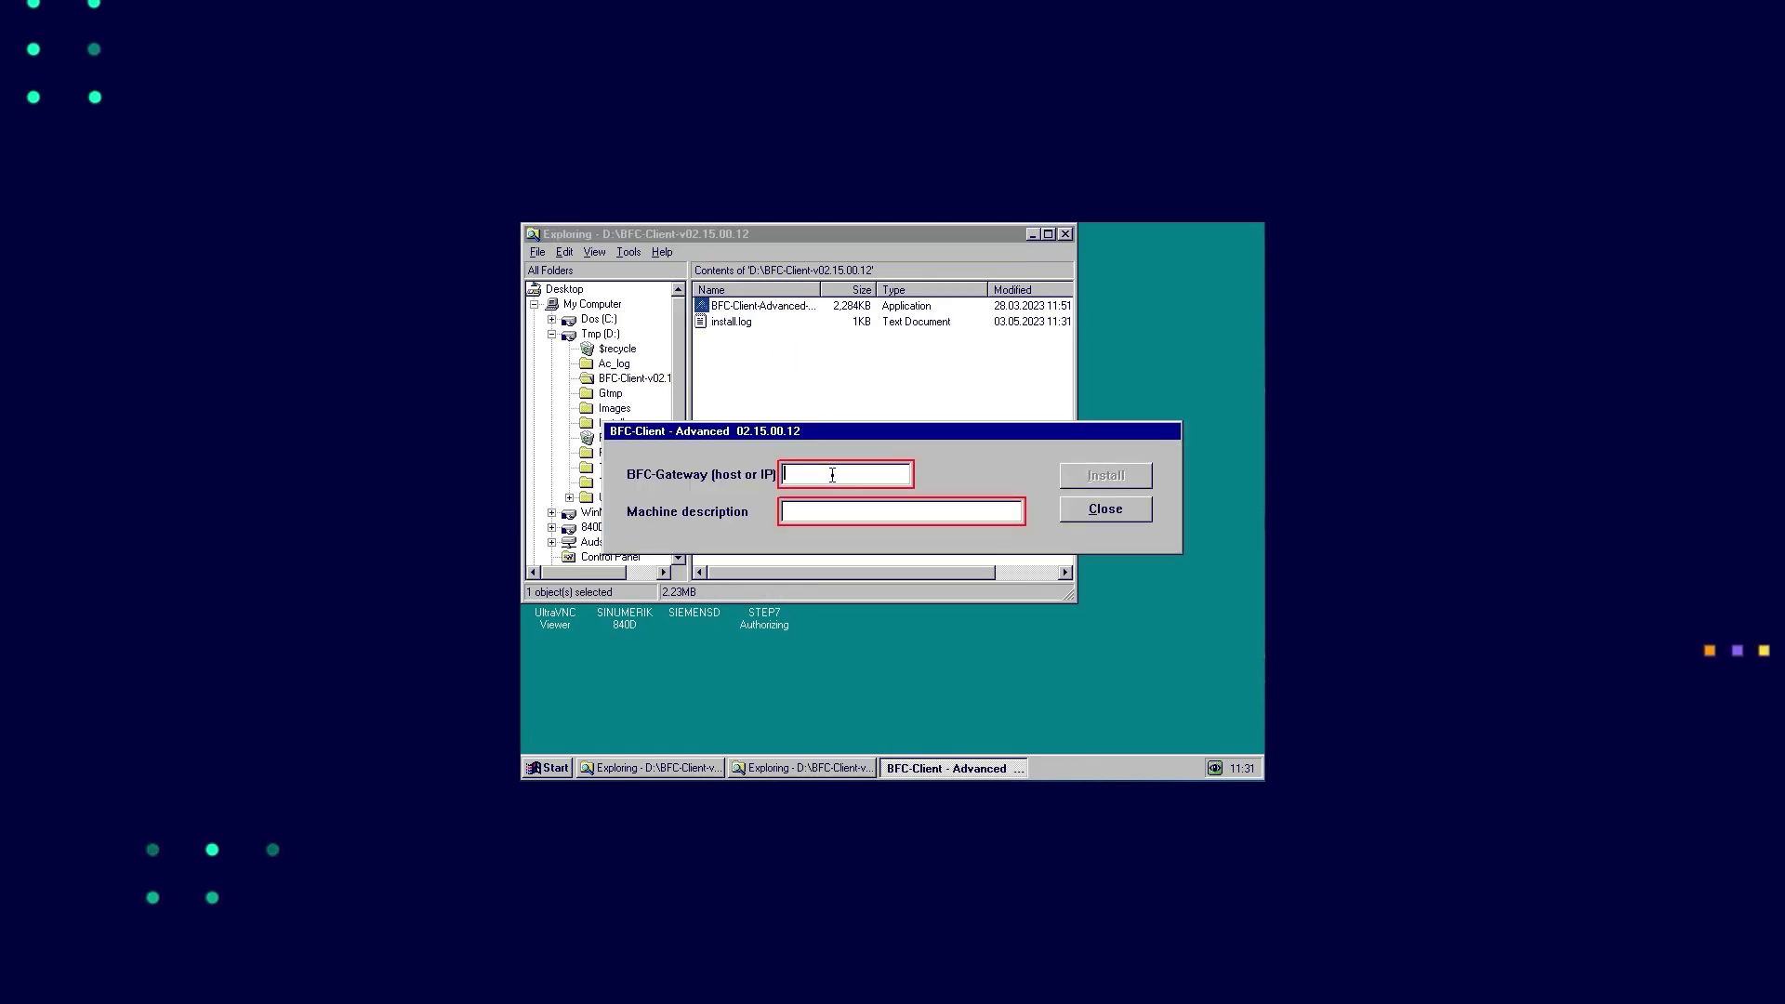
{"action": "type", "text": "192.168.5.47"}
{"action": "left_click", "coordinate": [837, 513]}
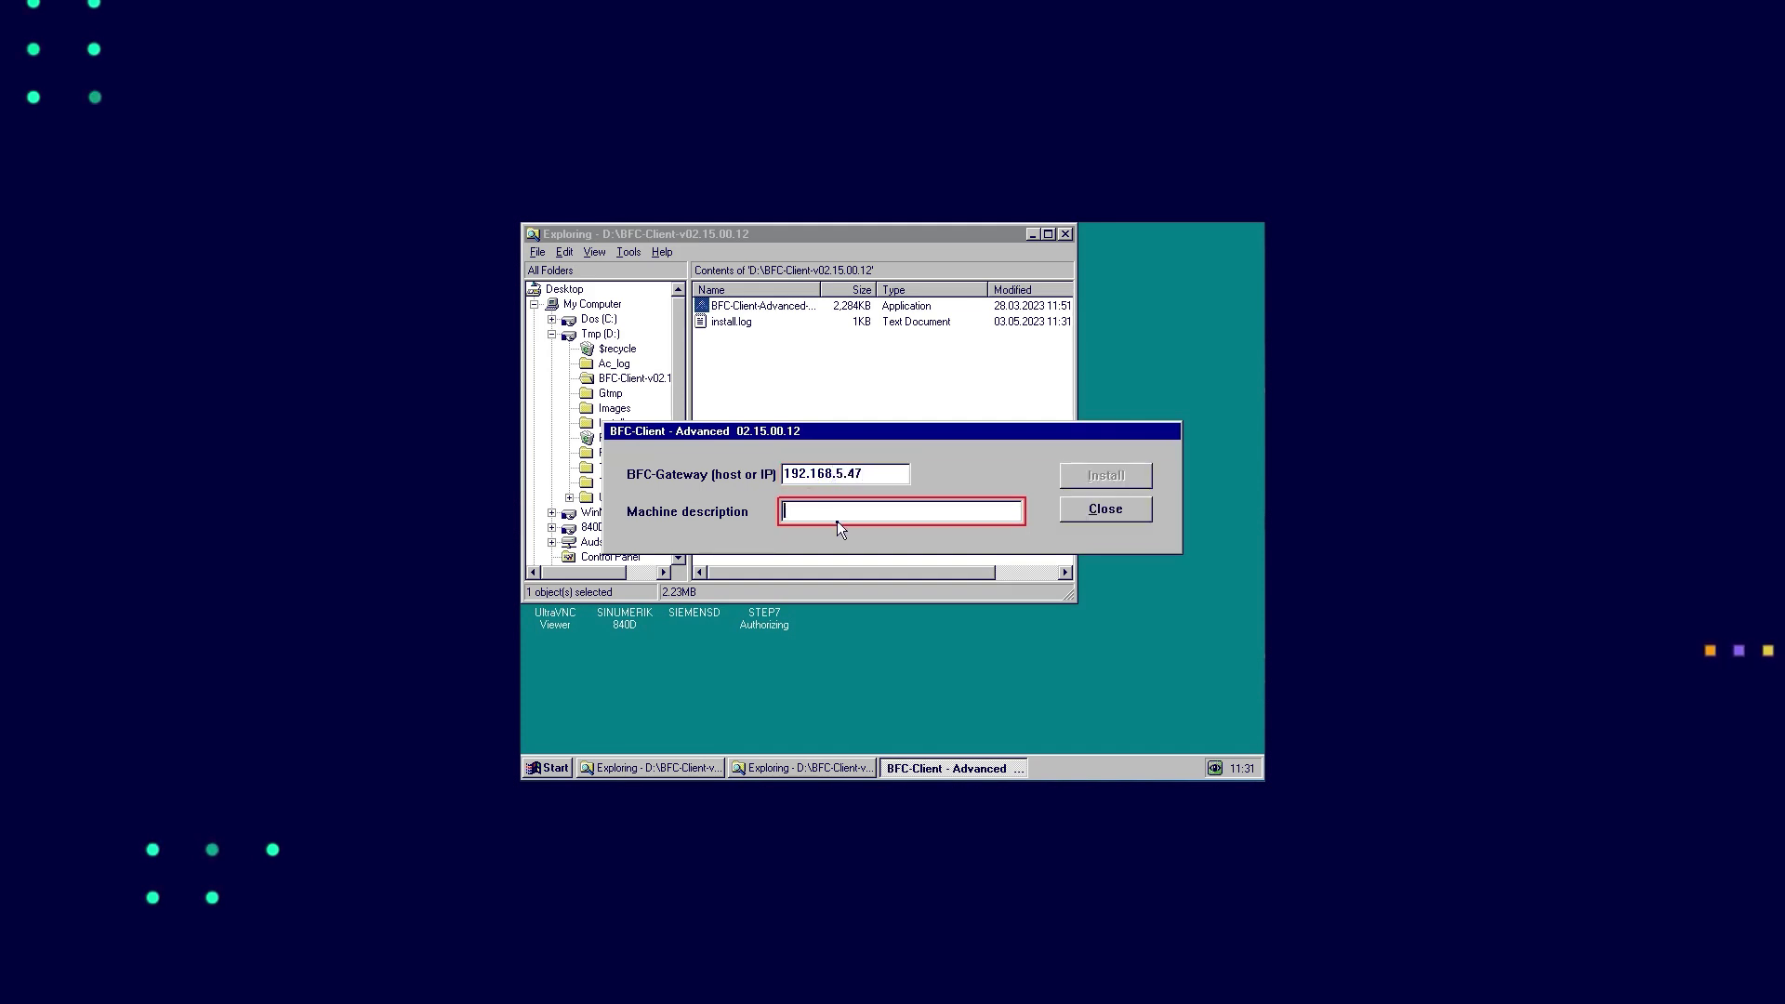
{"action": "type", "text": "Sinumerik 840"}
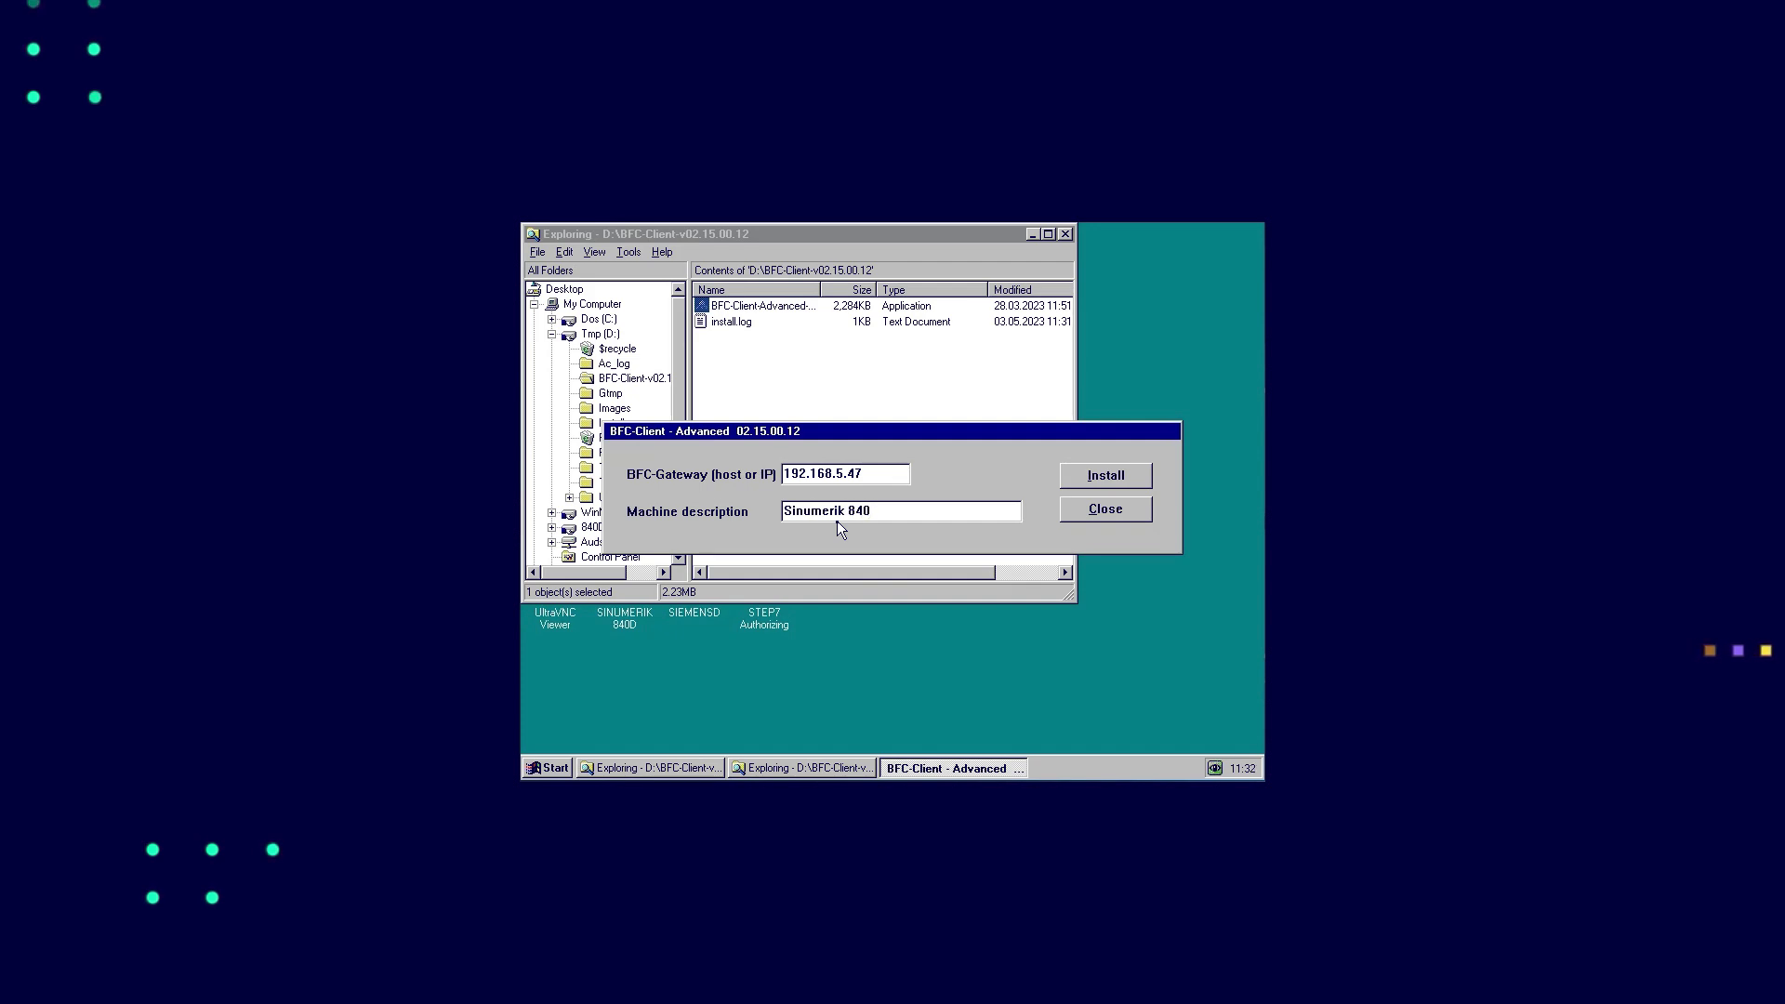
{"action": "type", "text": "D PL HMI ADV"}
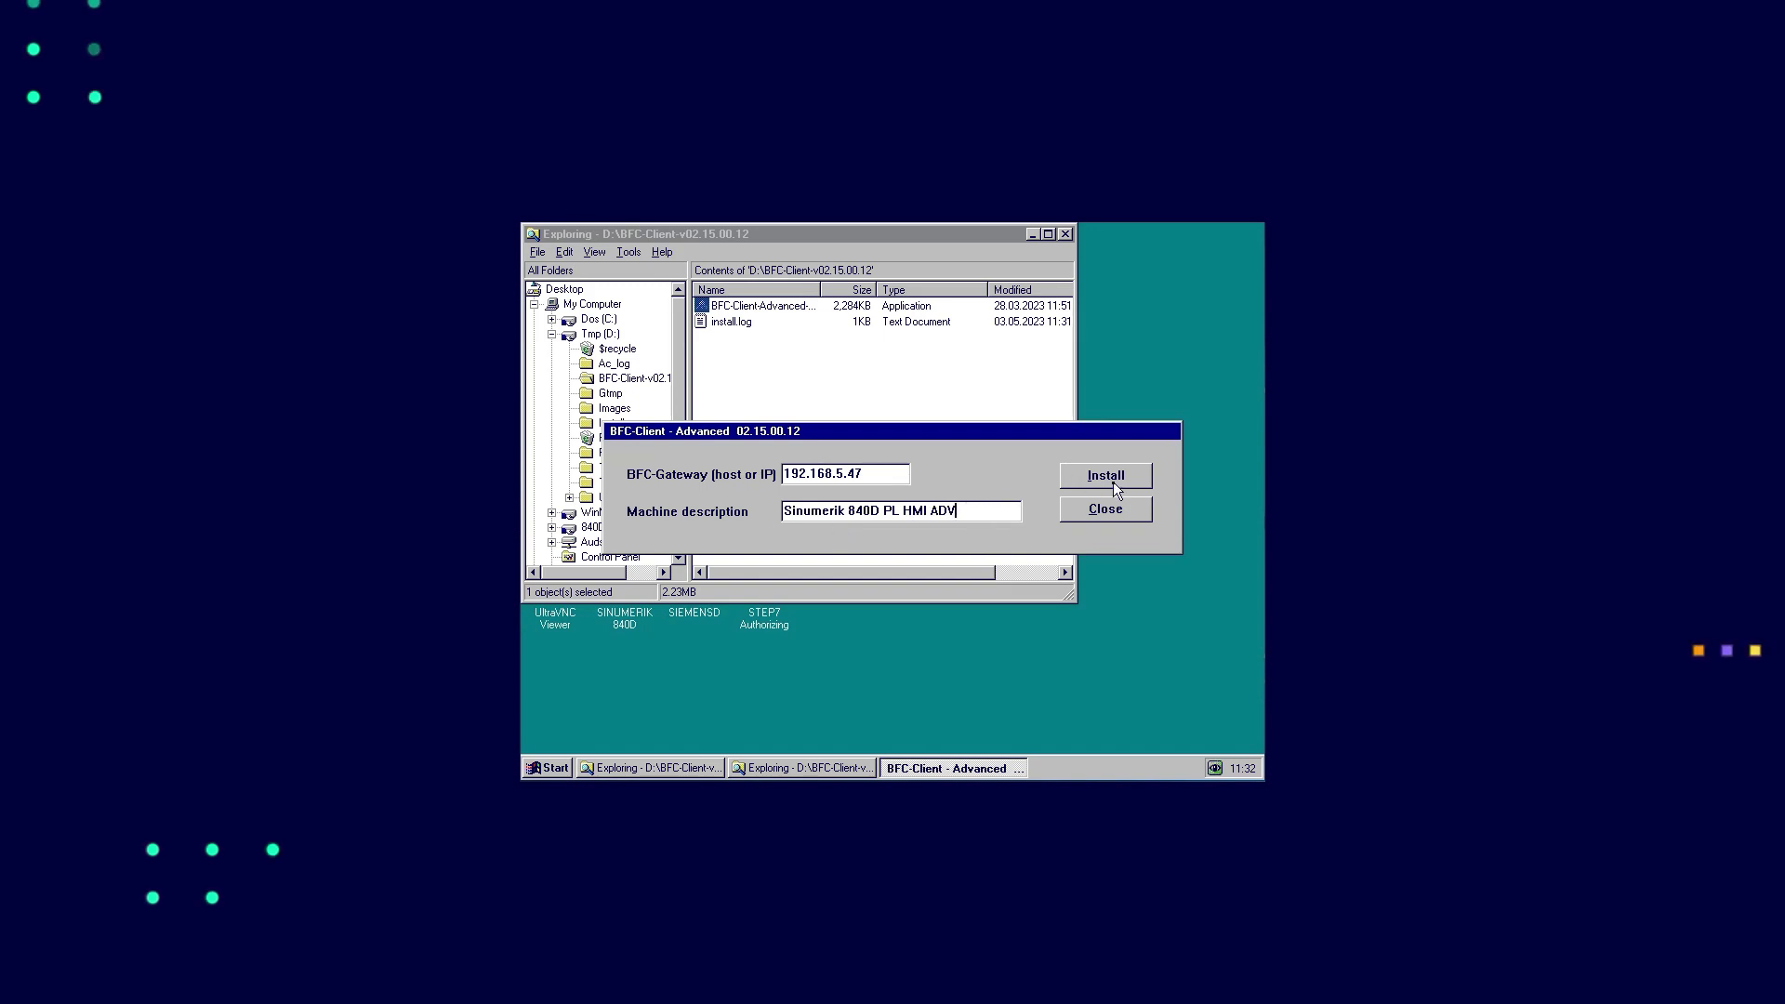
{"action": "left_click", "coordinate": [1111, 482]}
{"action": "left_click", "coordinate": [874, 545]}
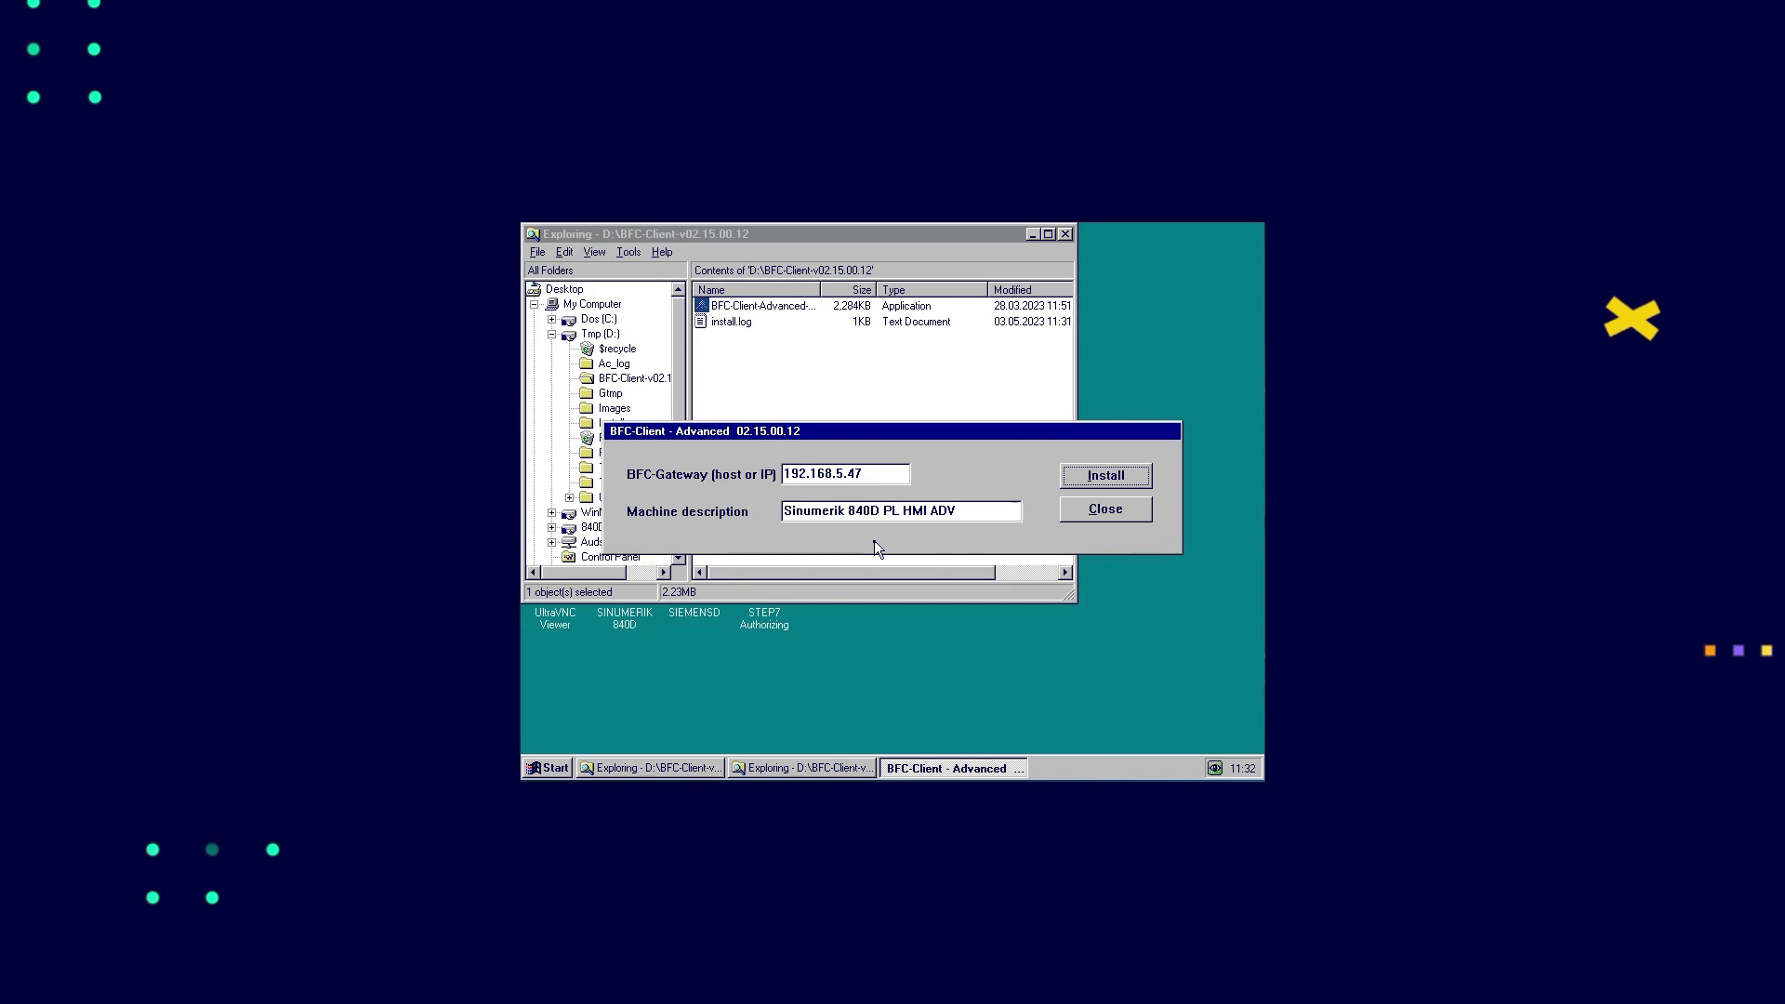
{"action": "left_click", "coordinate": [890, 540]}
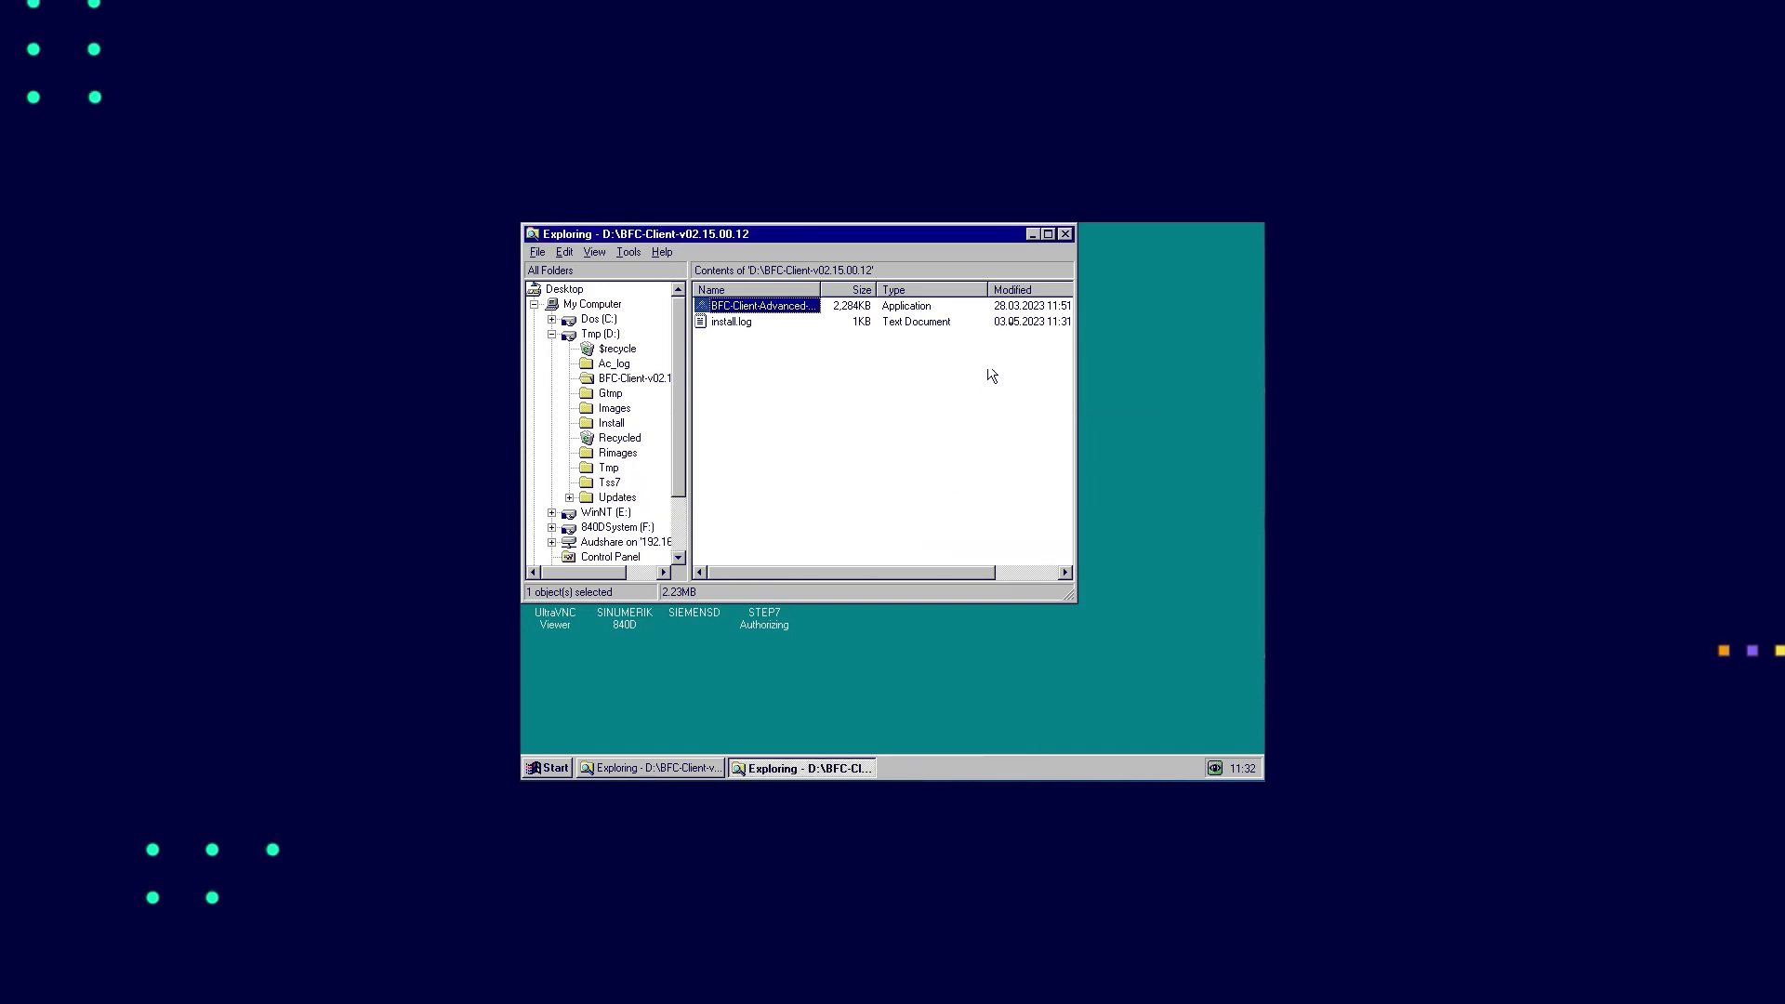
{"action": "left_click", "coordinate": [1065, 234]}
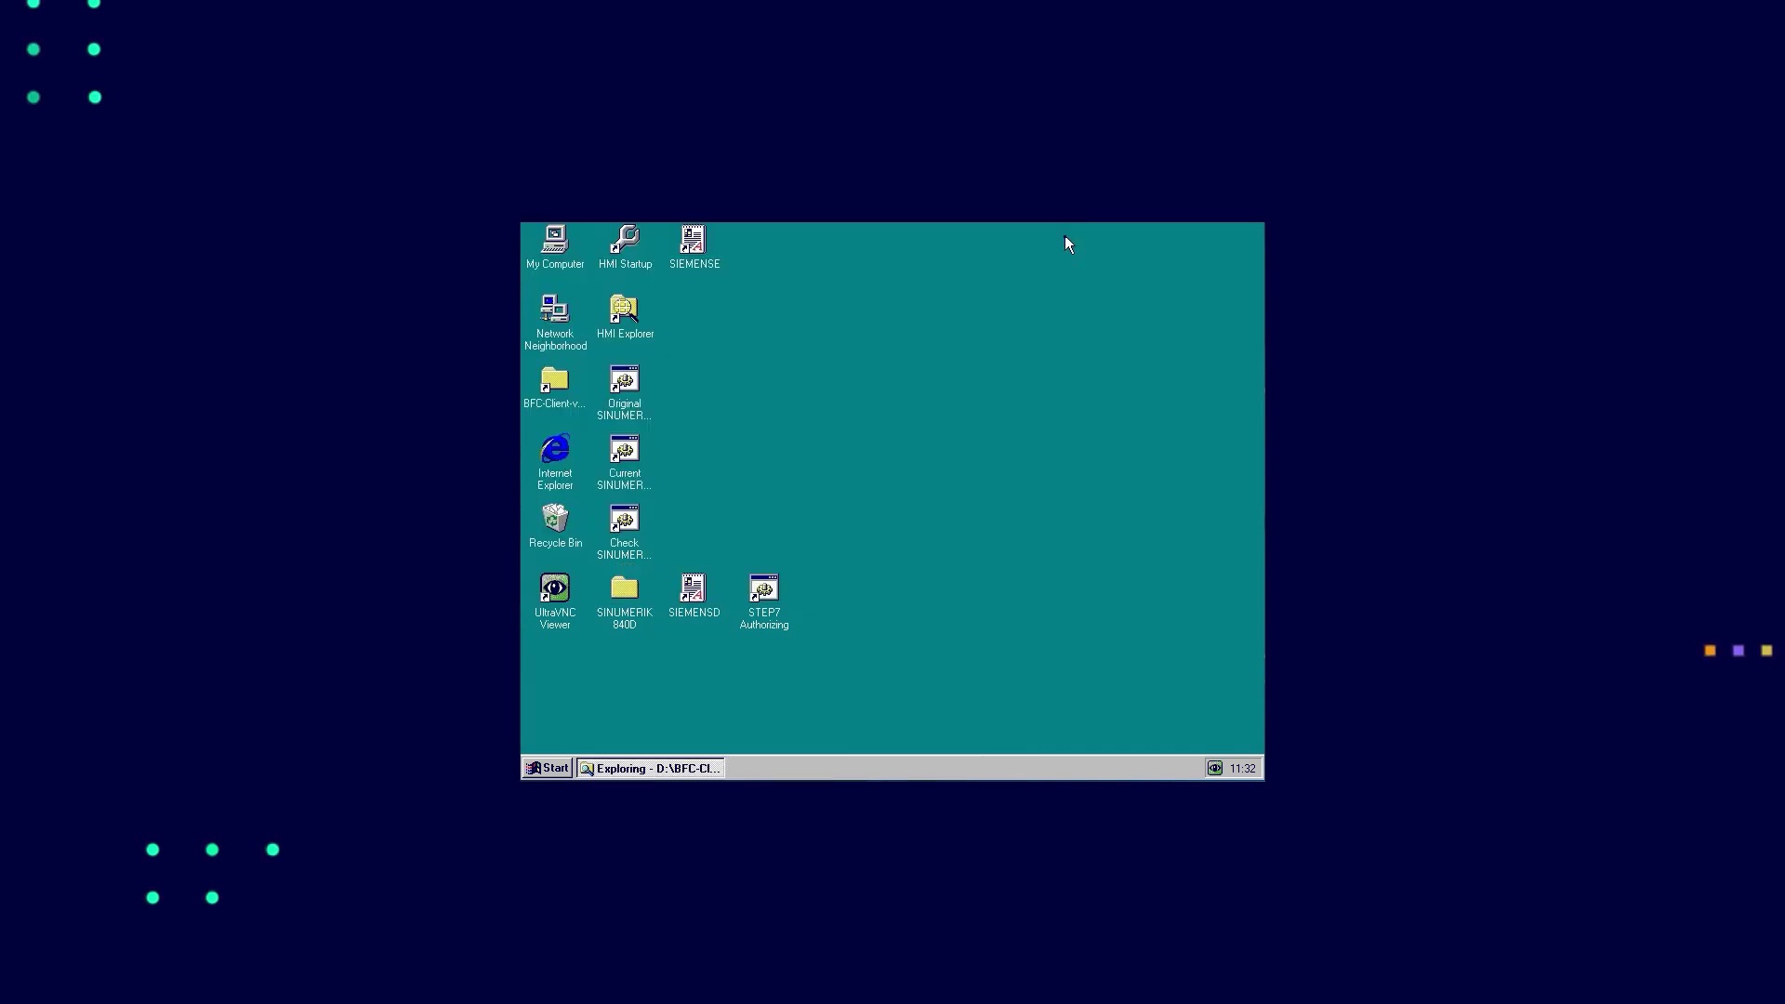
Shut down the HMI Advanced control and log in to Brownfield Connectivity Gateway as admin
{"action": "left_click", "coordinate": [551, 768]}
{"action": "left_click", "coordinate": [588, 738]}
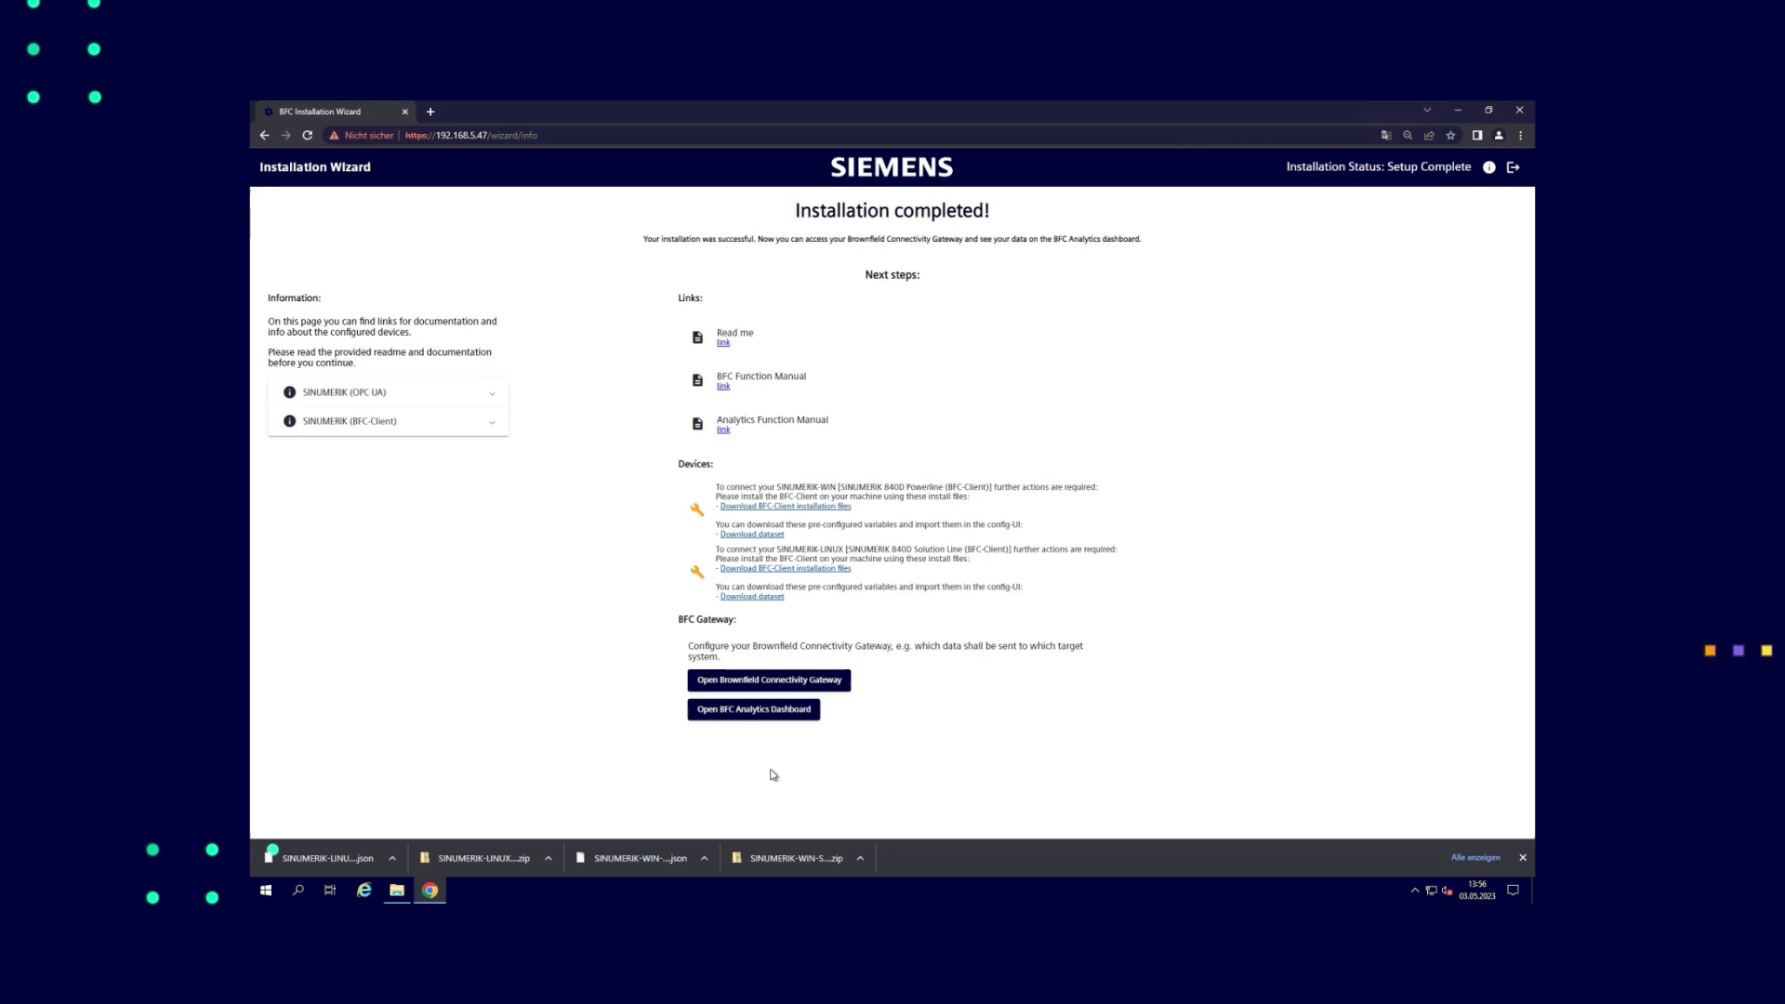
{"action": "left_click", "coordinate": [742, 682]}
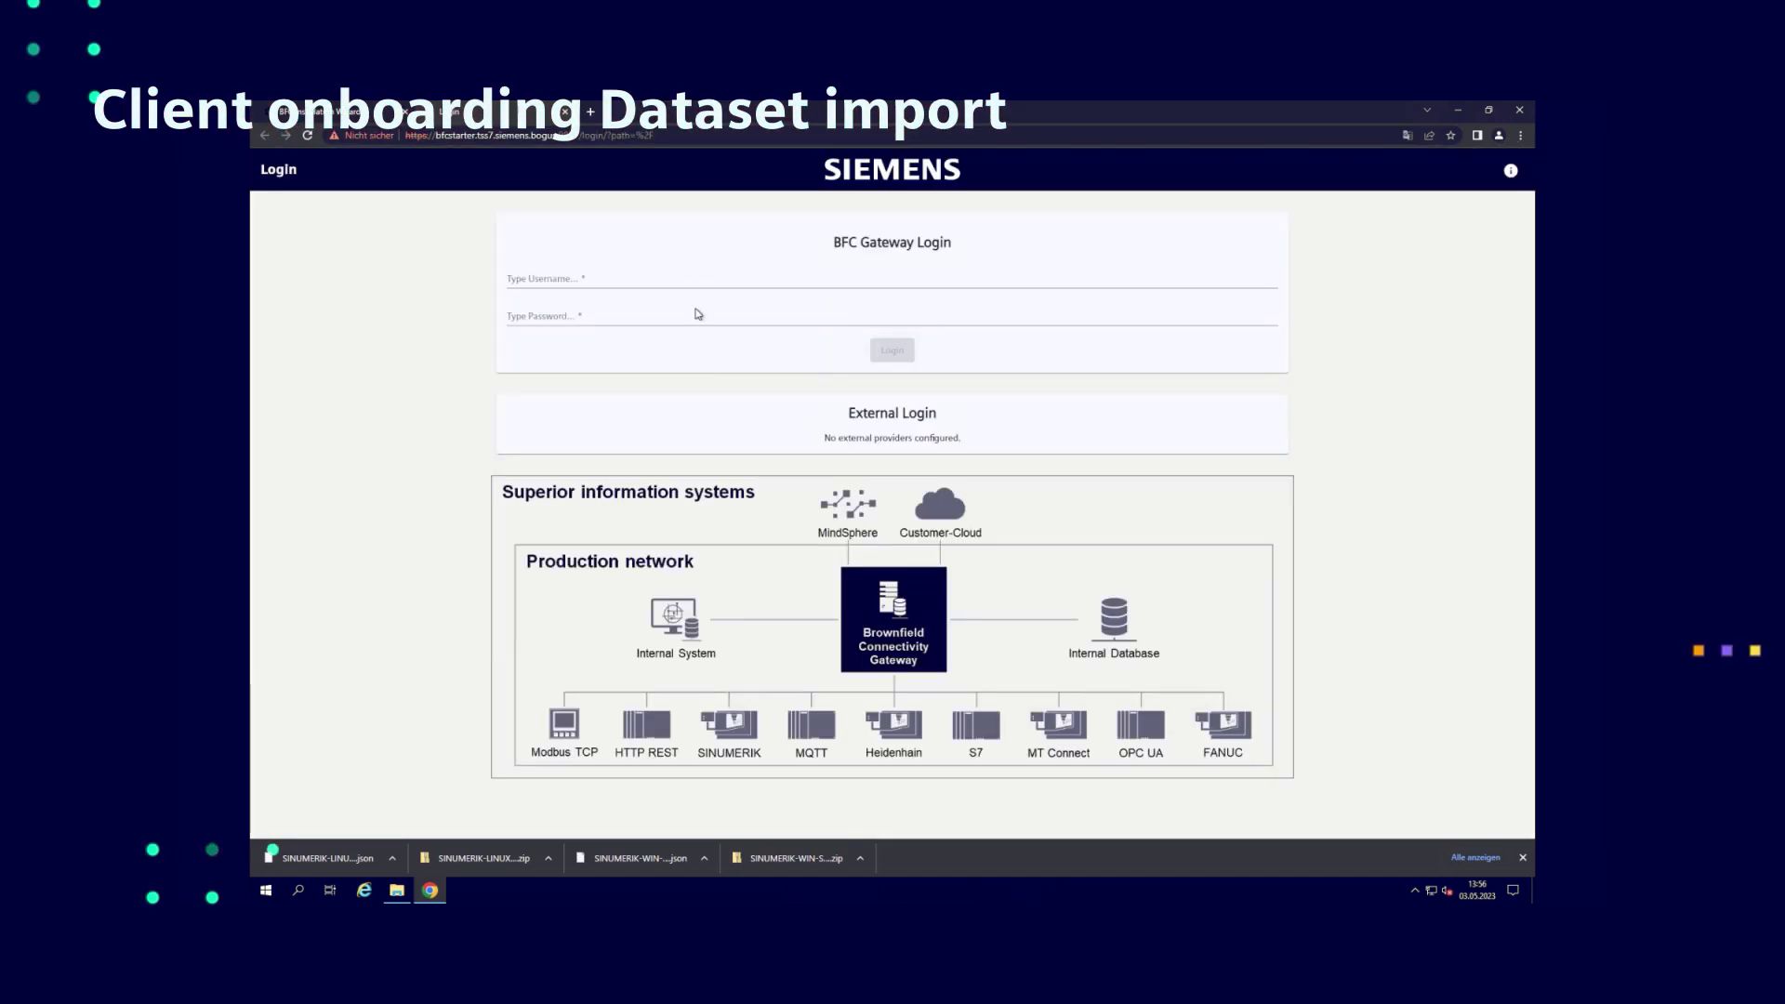
{"action": "left_click", "coordinate": [693, 276]}
{"action": "type", "text": "admin"}
{"action": "key", "text": "Tab"}
{"action": "type", "text": "a"}
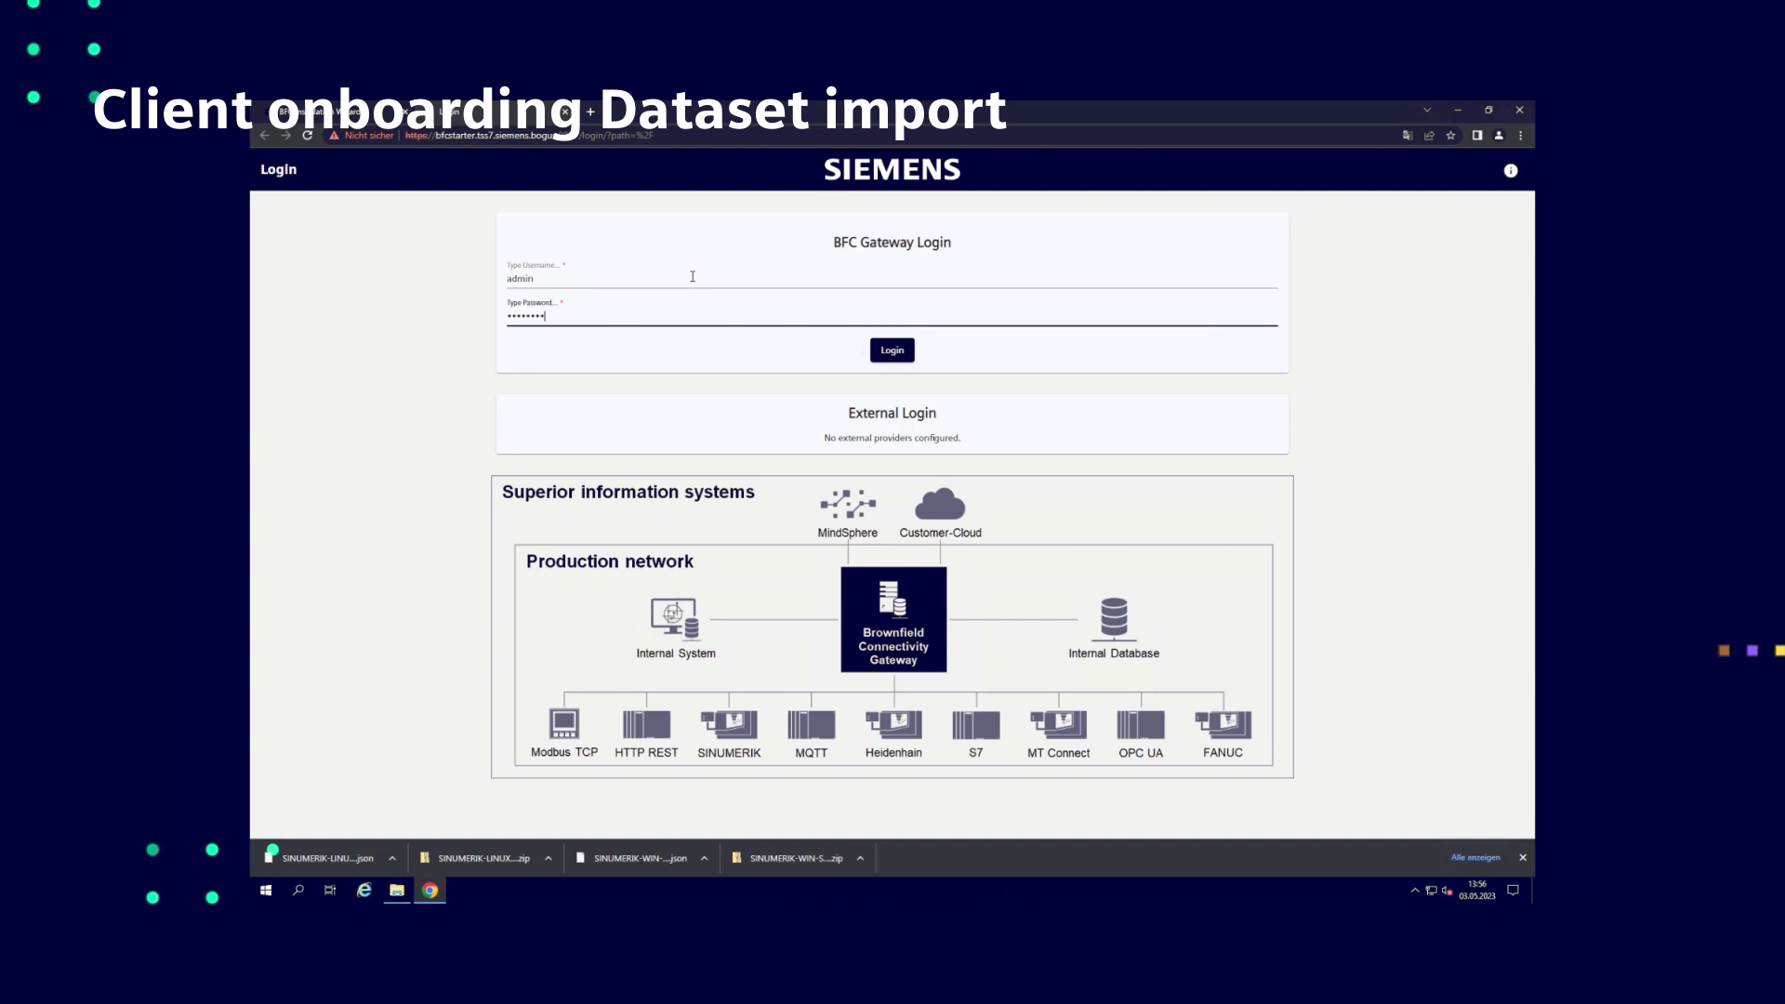
{"action": "key", "text": "Return"}
Add a BFC client under SINUMERIK-LINUX for the pending control with client ID 'SINUMERIK-LINUX'
{"action": "left_click", "coordinate": [836, 298]}
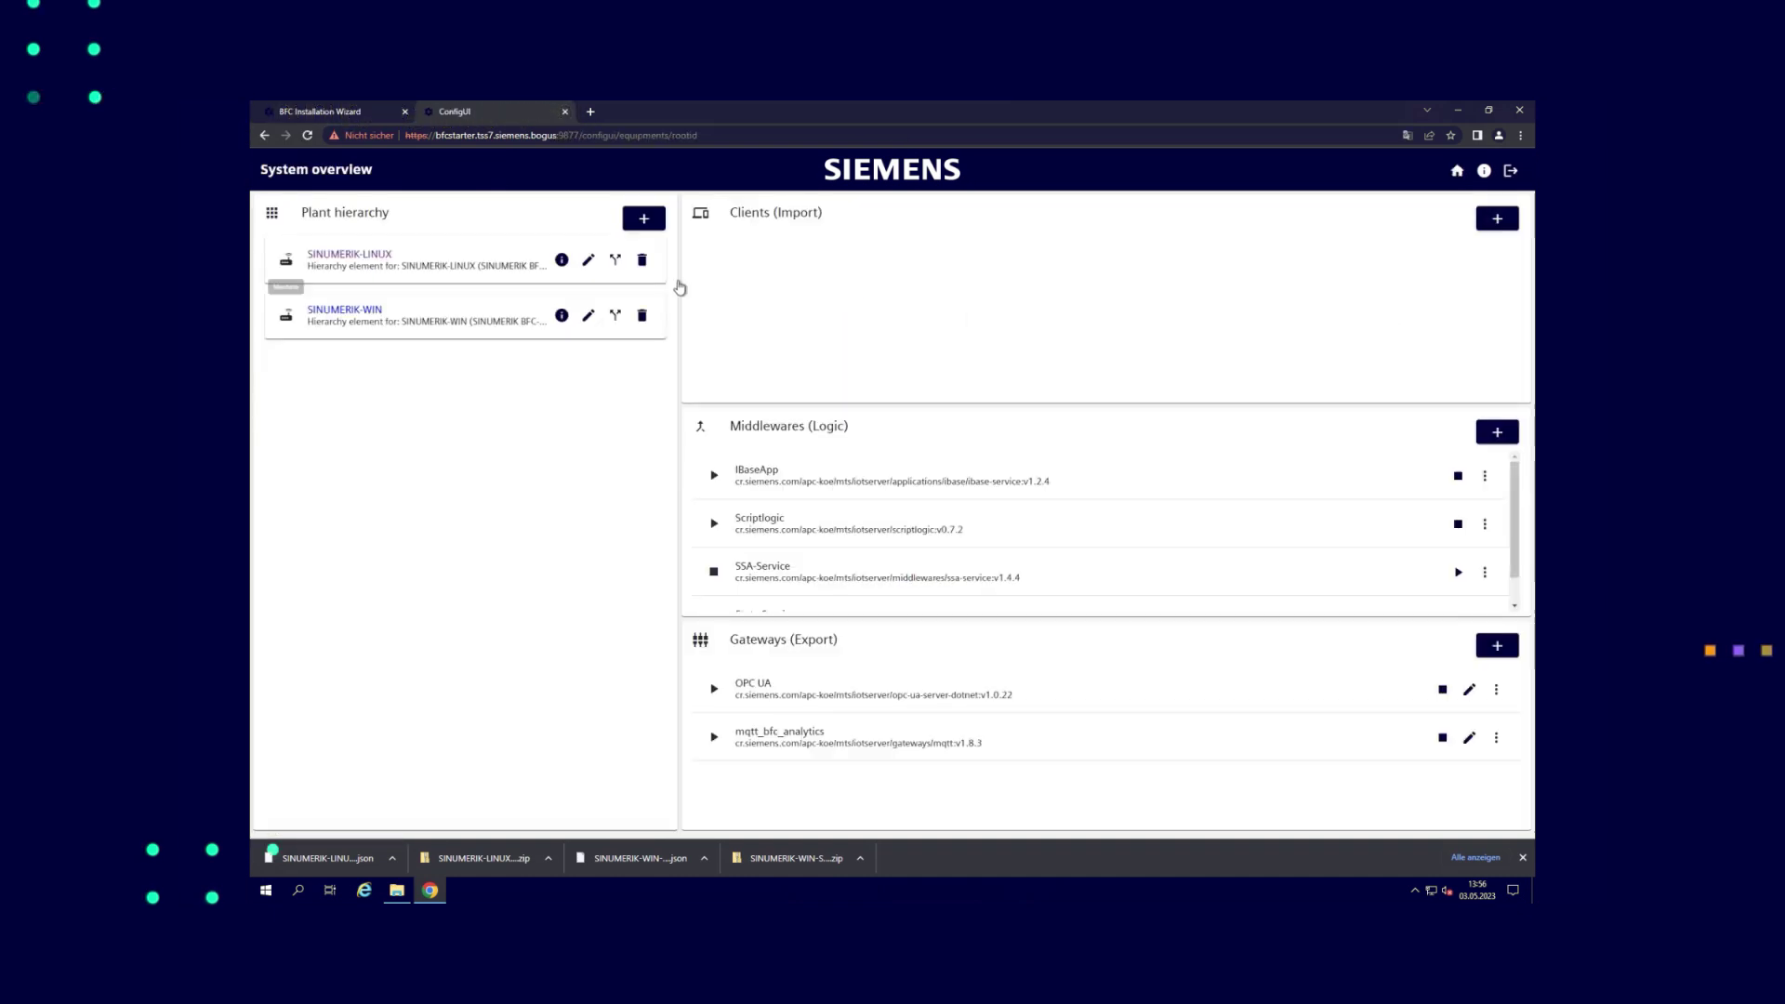
{"action": "left_click", "coordinate": [346, 260]}
{"action": "left_click", "coordinate": [1494, 219]}
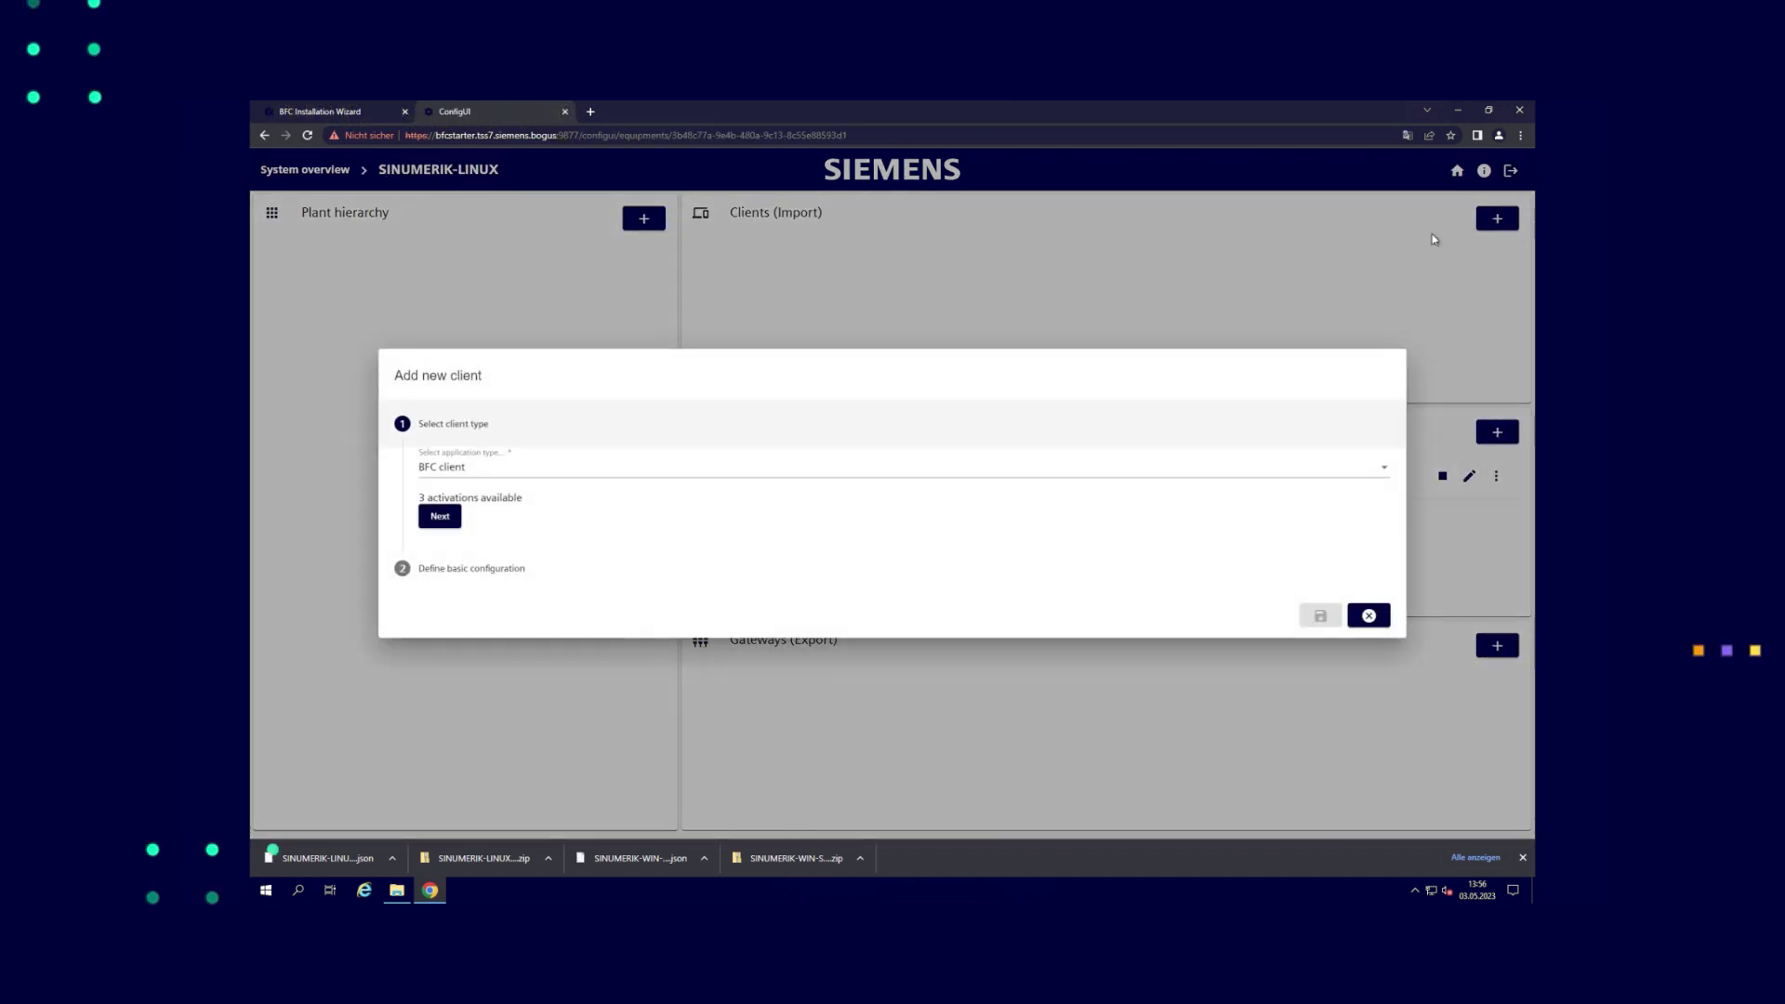
{"action": "left_click", "coordinate": [439, 517]}
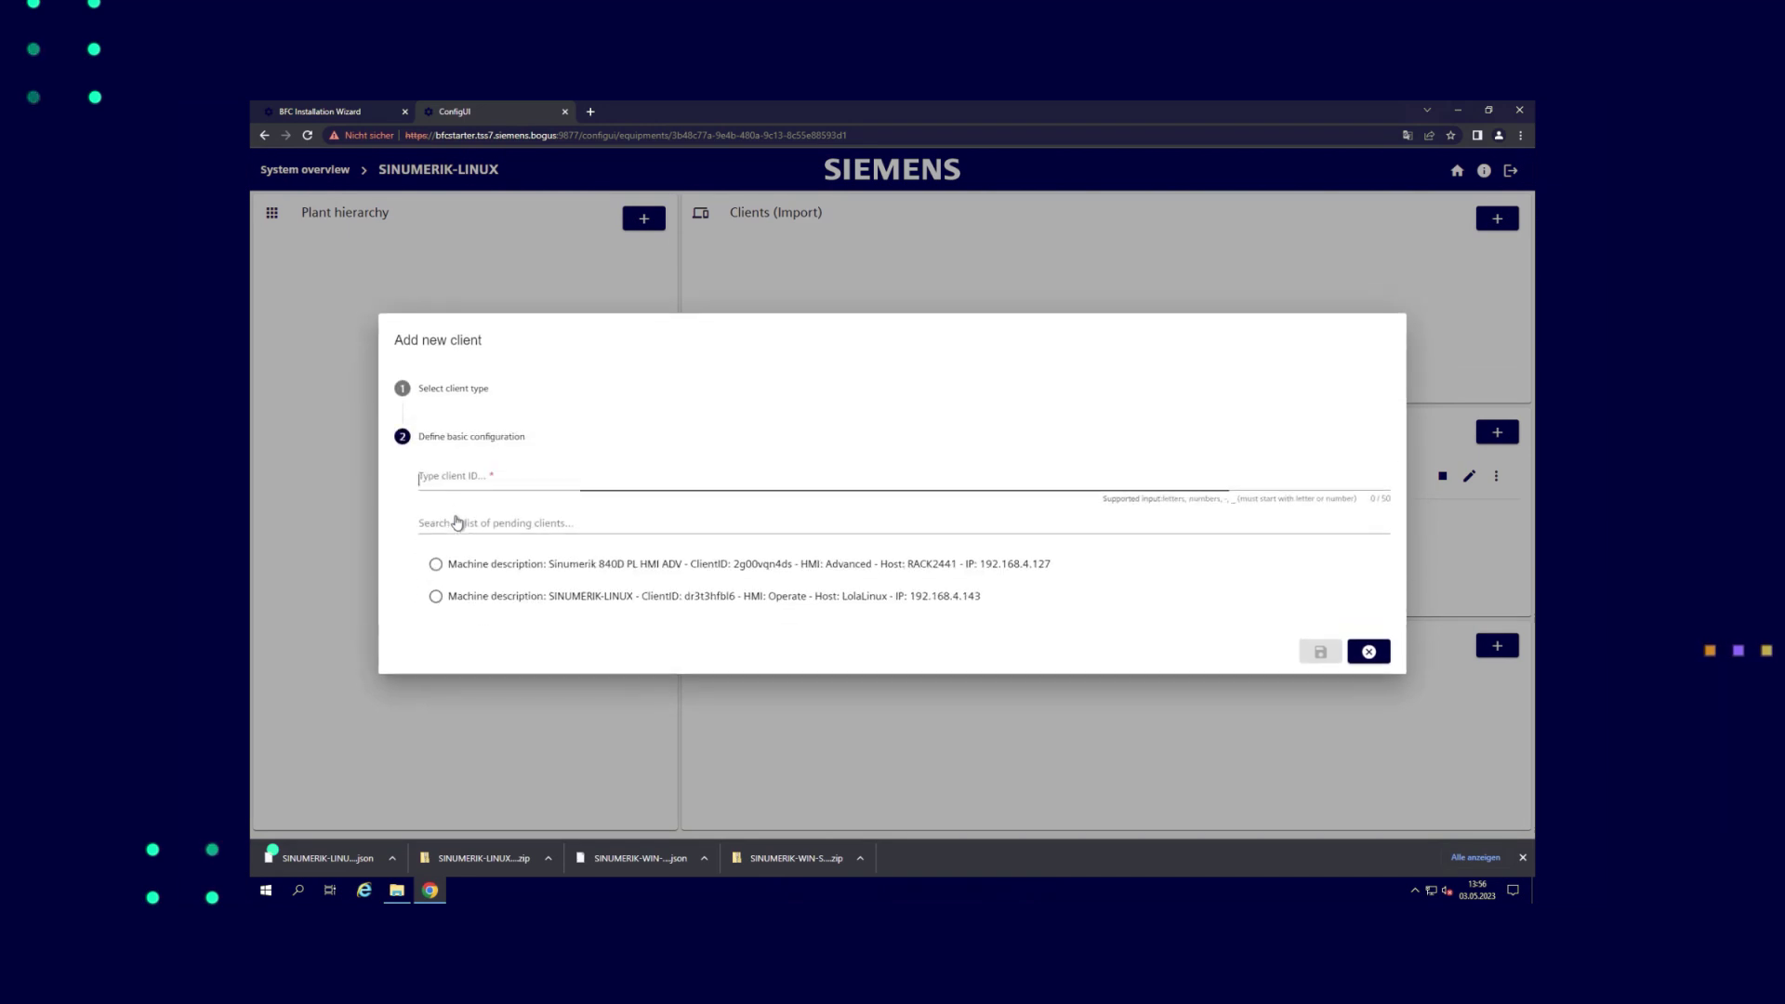
{"action": "left_click", "coordinate": [485, 597]}
{"action": "left_click", "coordinate": [515, 483]}
{"action": "type", "text": "SIN"}
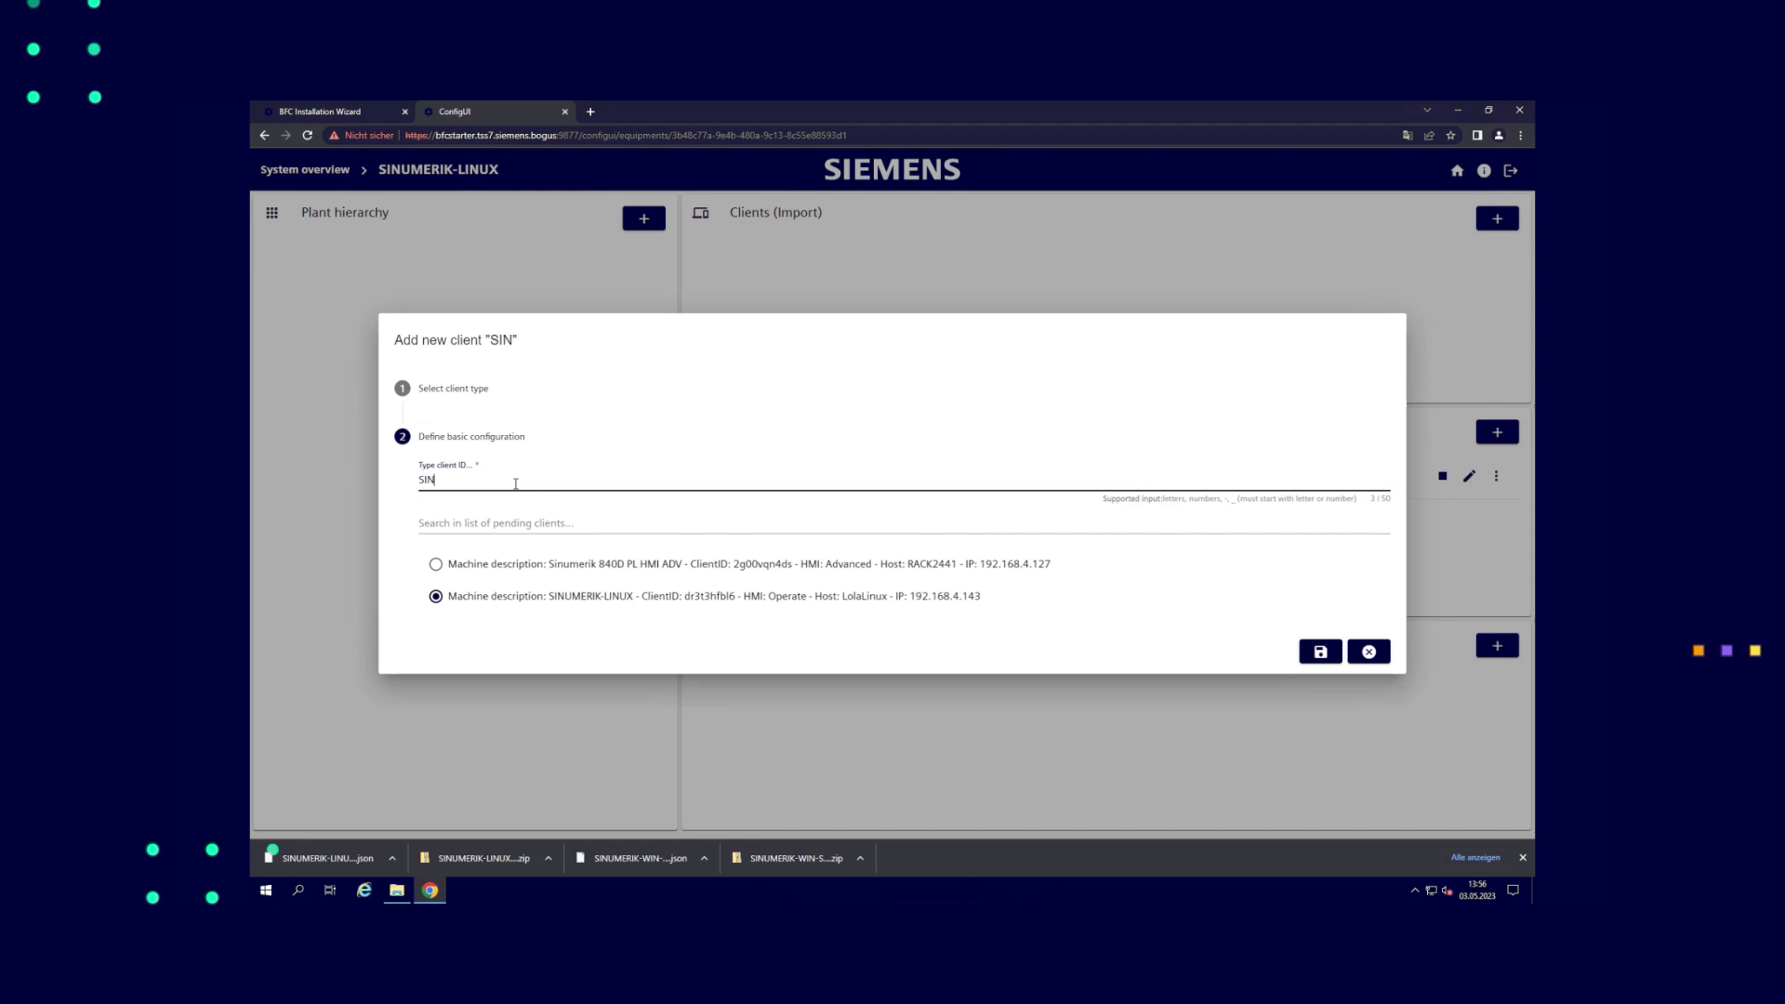
{"action": "type", "text": "UMERIK-LINUX"}
Save the new client, import SINUMERIK-LINUX-dataset.json, and save it with five datasets
{"action": "left_click", "coordinate": [1321, 652]}
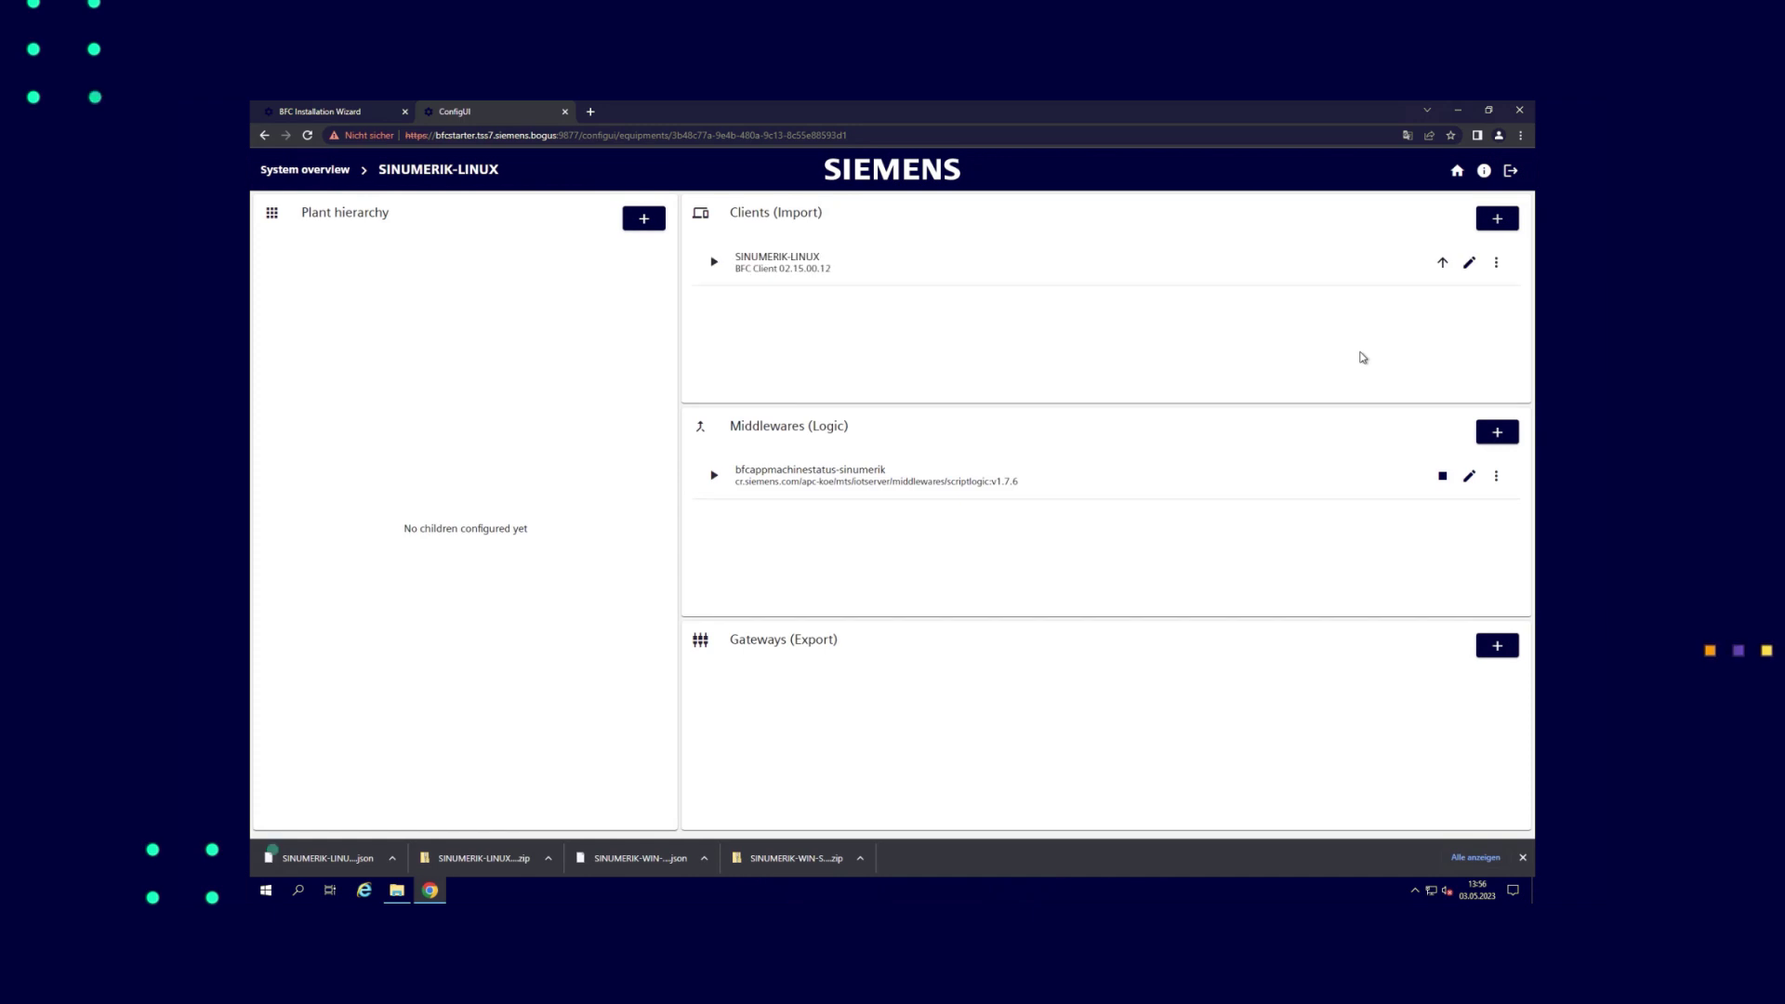
{"action": "left_click", "coordinate": [1469, 263]}
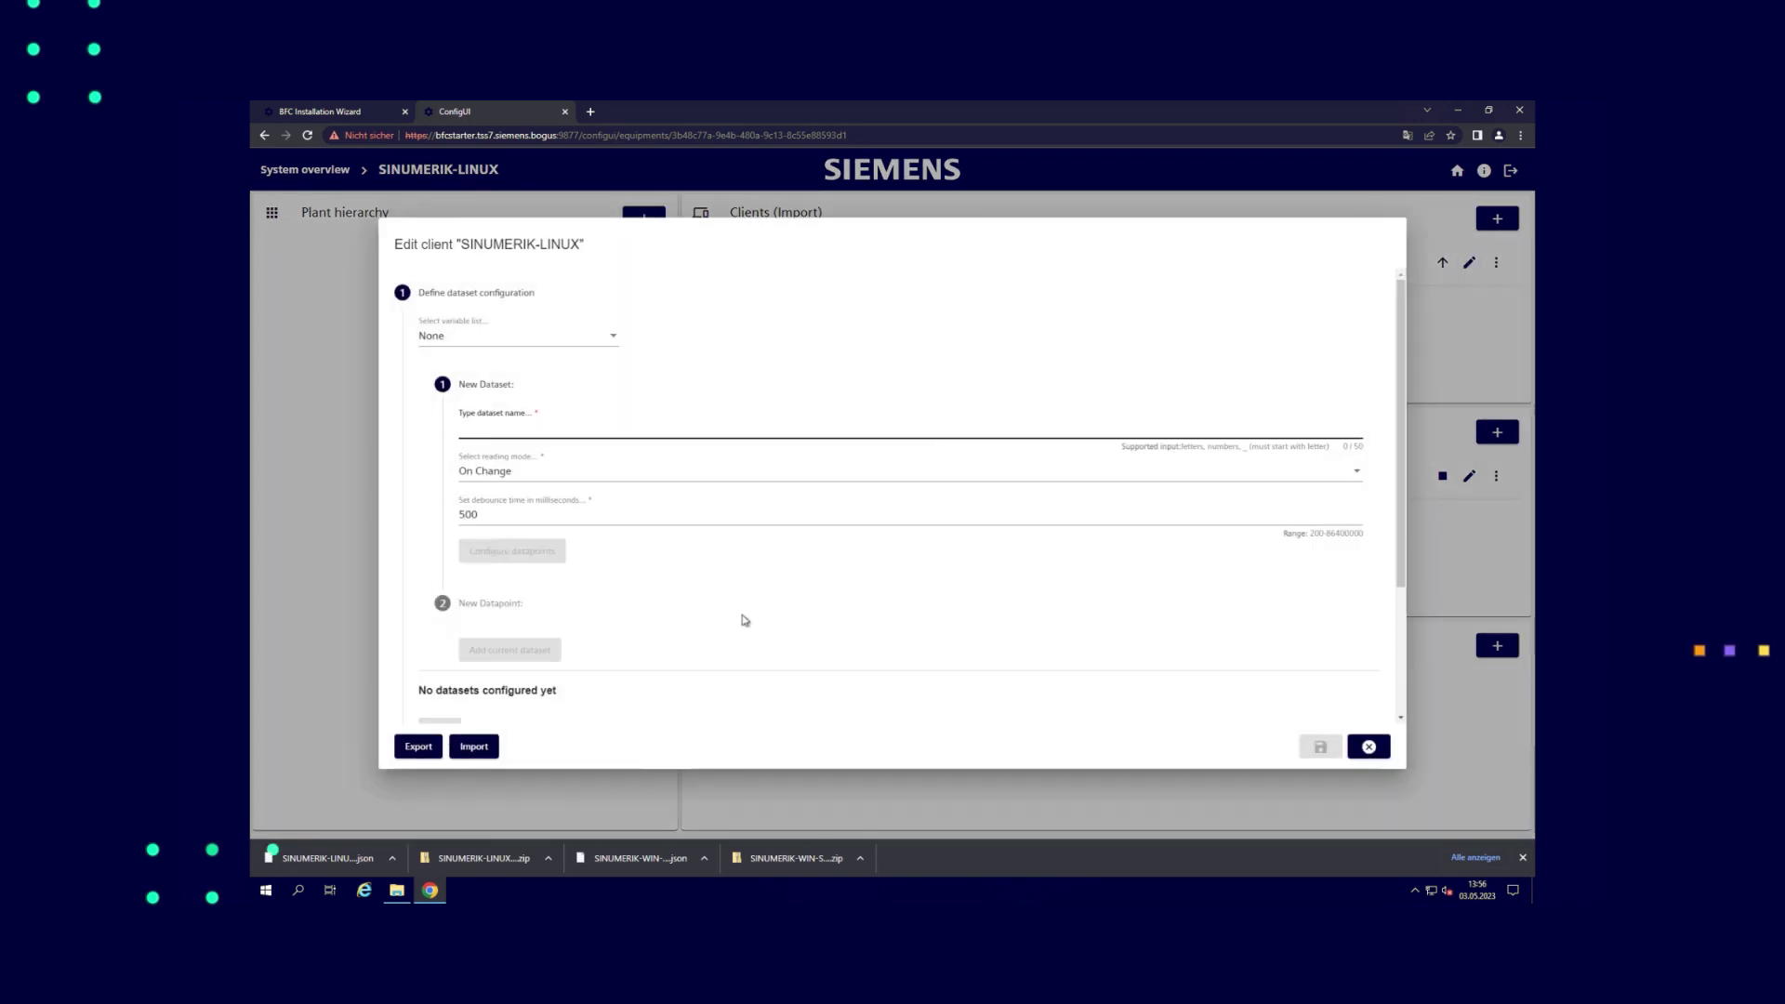
{"action": "left_click", "coordinate": [473, 747]}
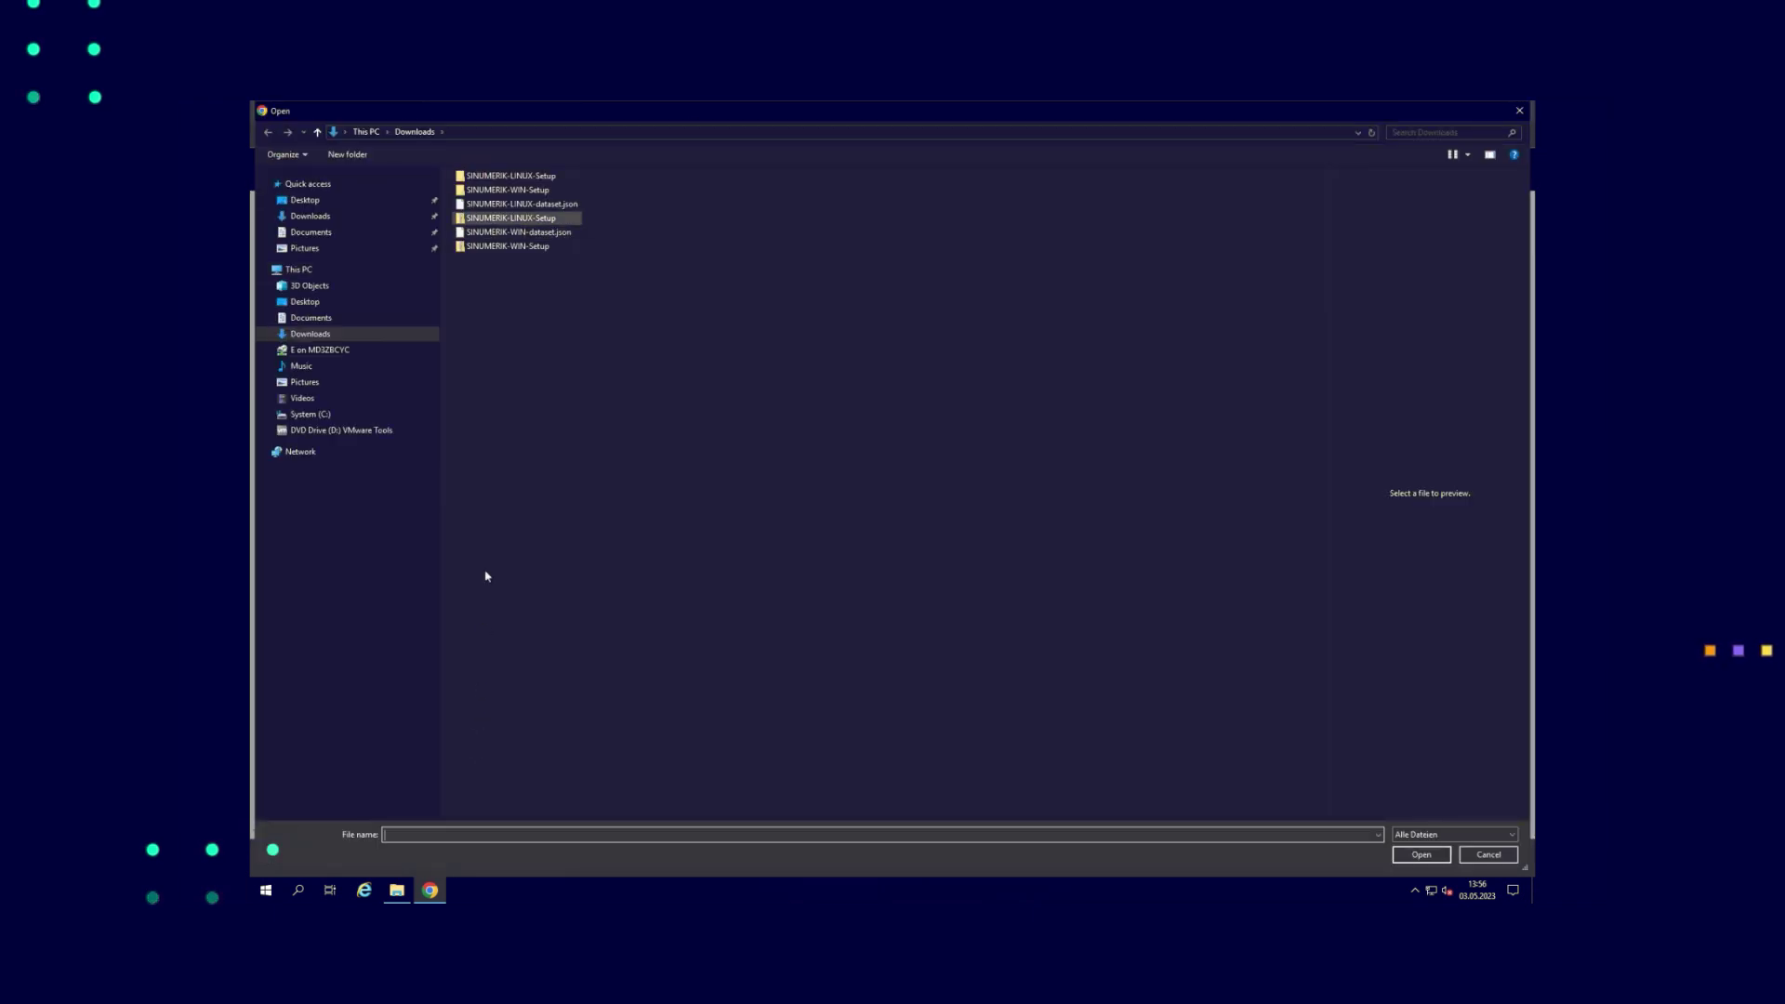
{"action": "left_click", "coordinate": [507, 206]}
{"action": "left_click", "coordinate": [1420, 854]}
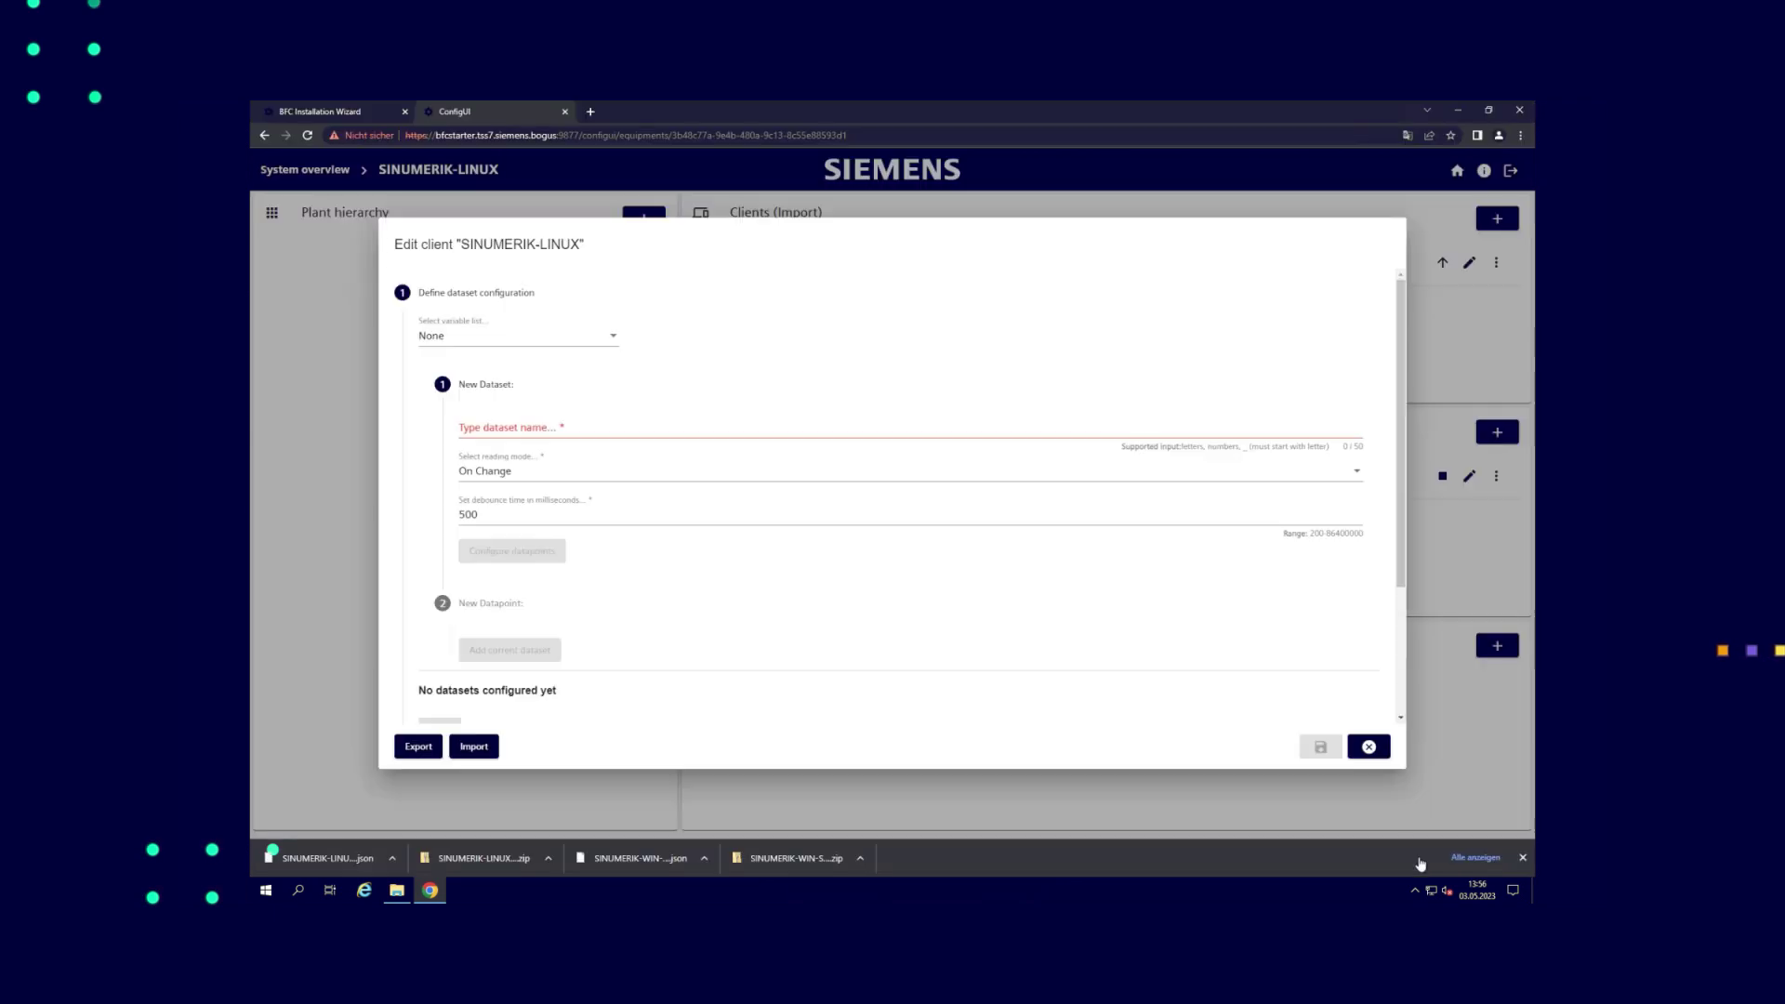
{"action": "scroll", "coordinate": [1191, 595], "scroll_direction": "down", "scroll_amount": 4}
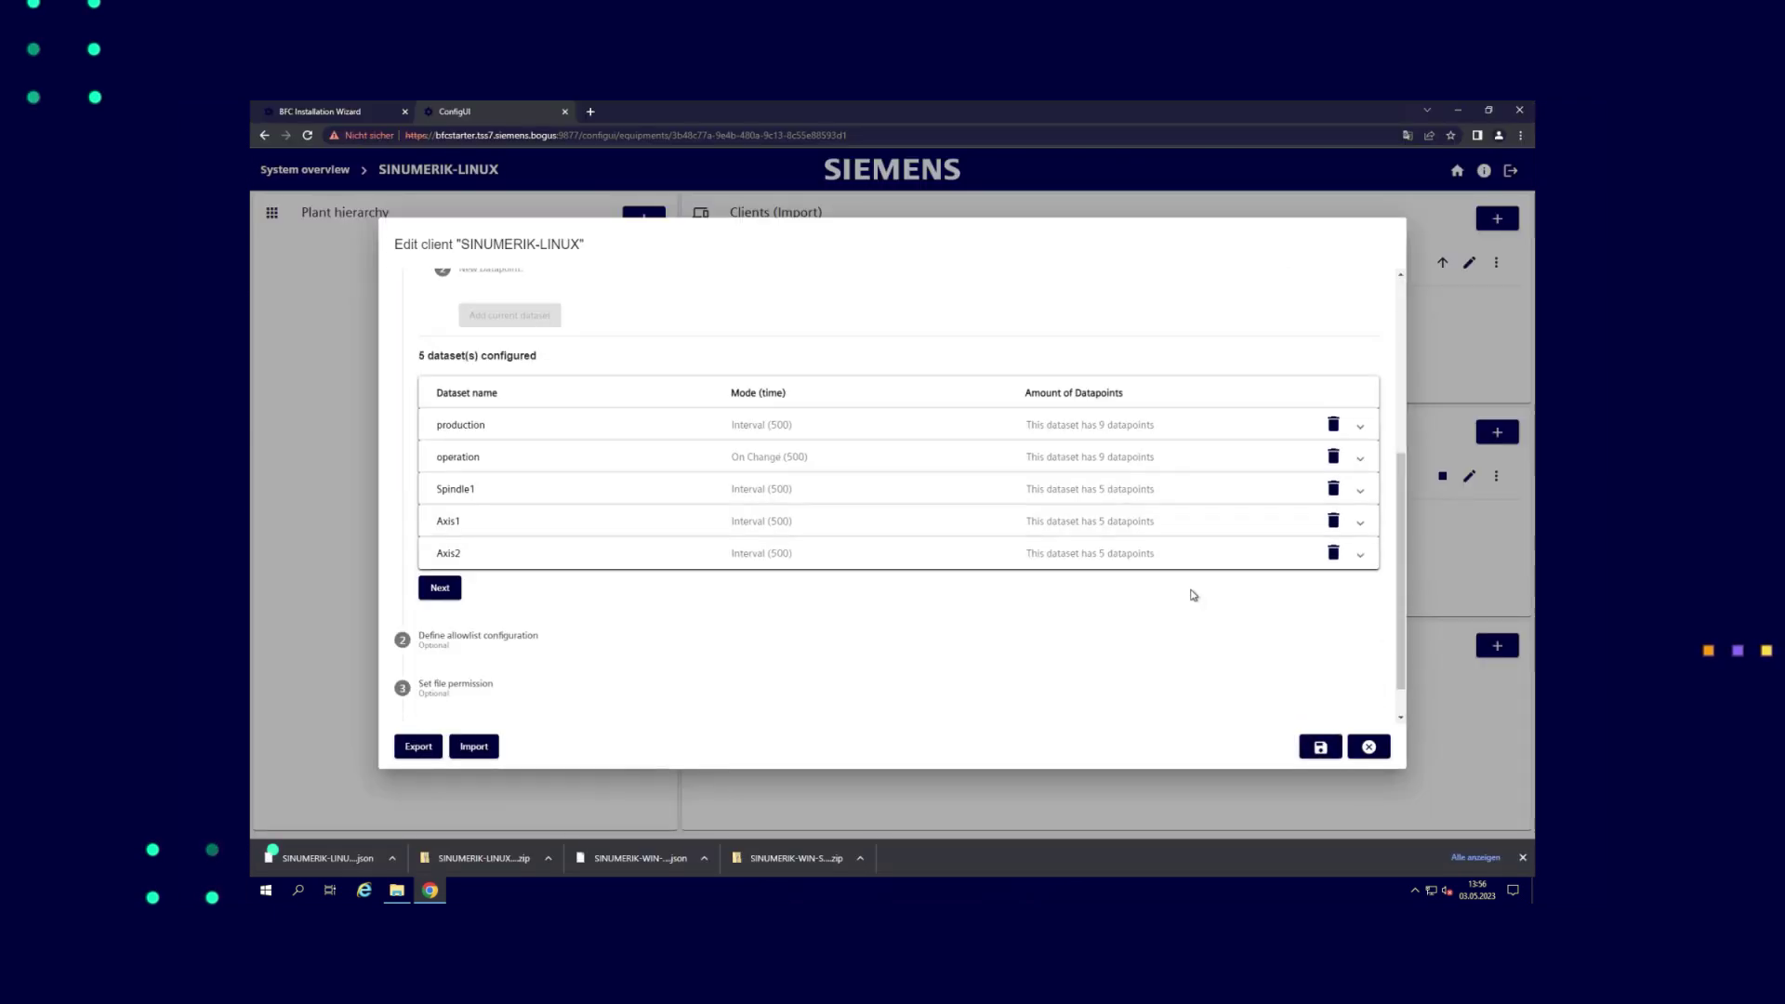
{"action": "left_click", "coordinate": [1320, 746]}
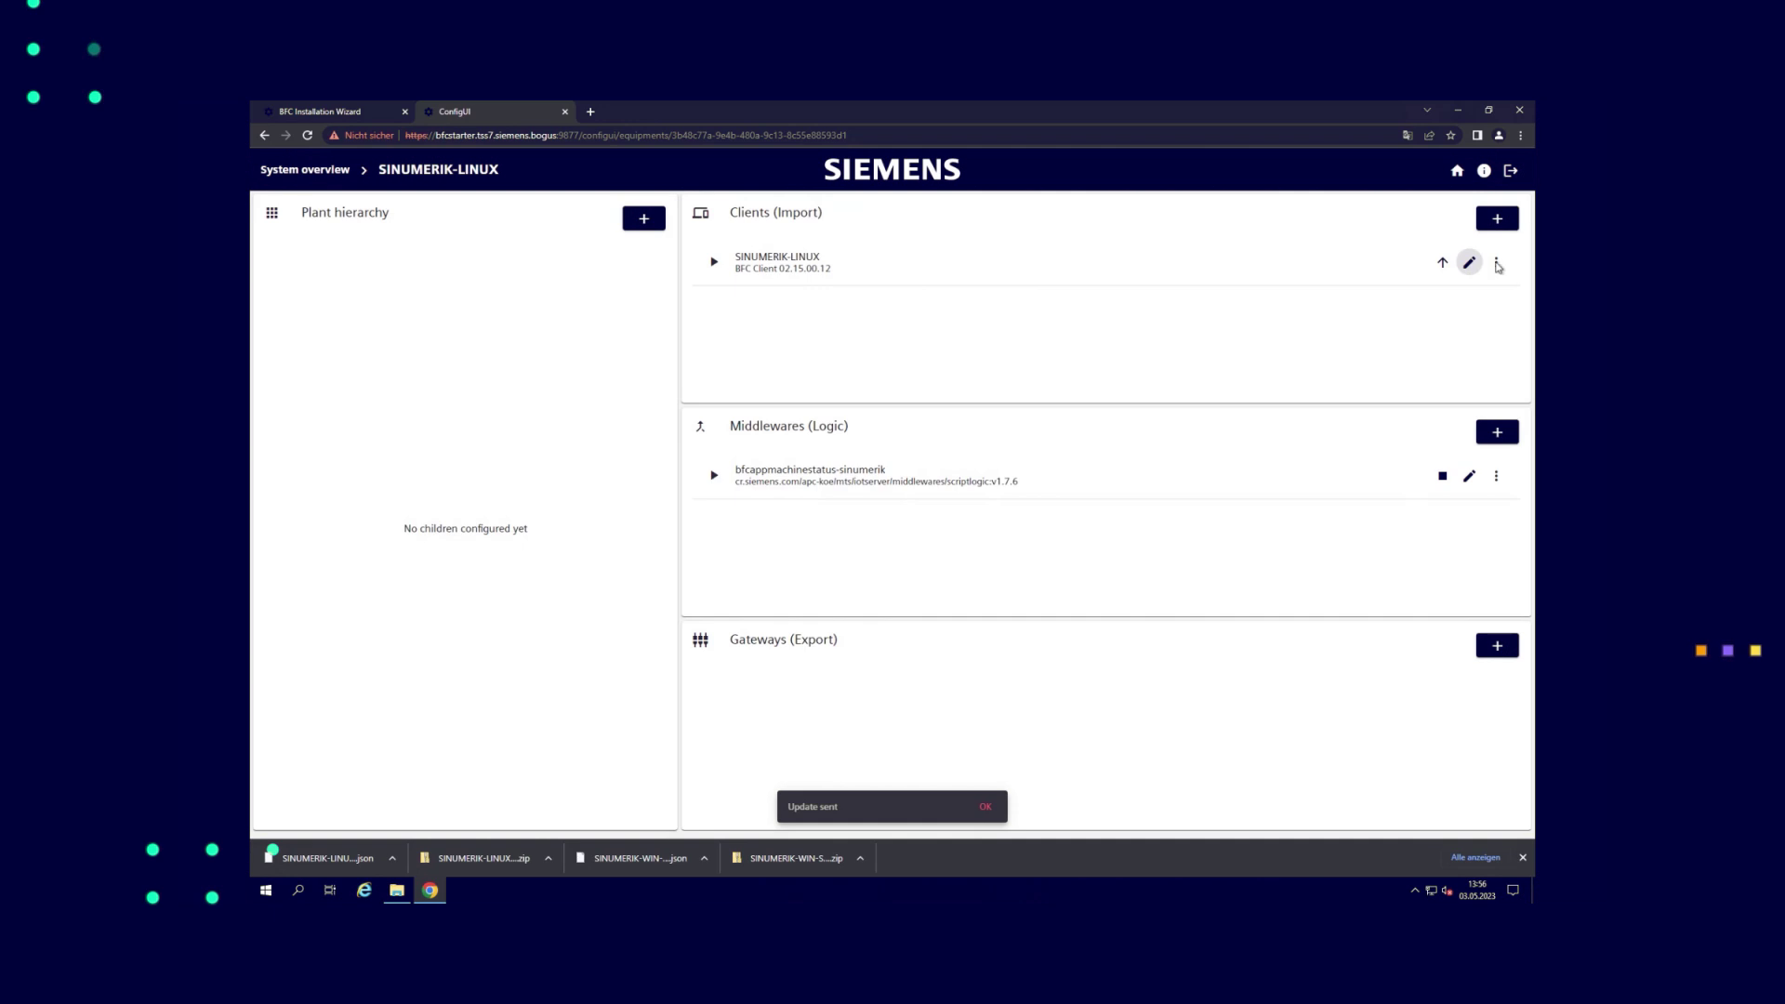
Check the SINUMERIK-LINUX client's live data chart, then close it
{"action": "left_click", "coordinate": [1494, 264]}
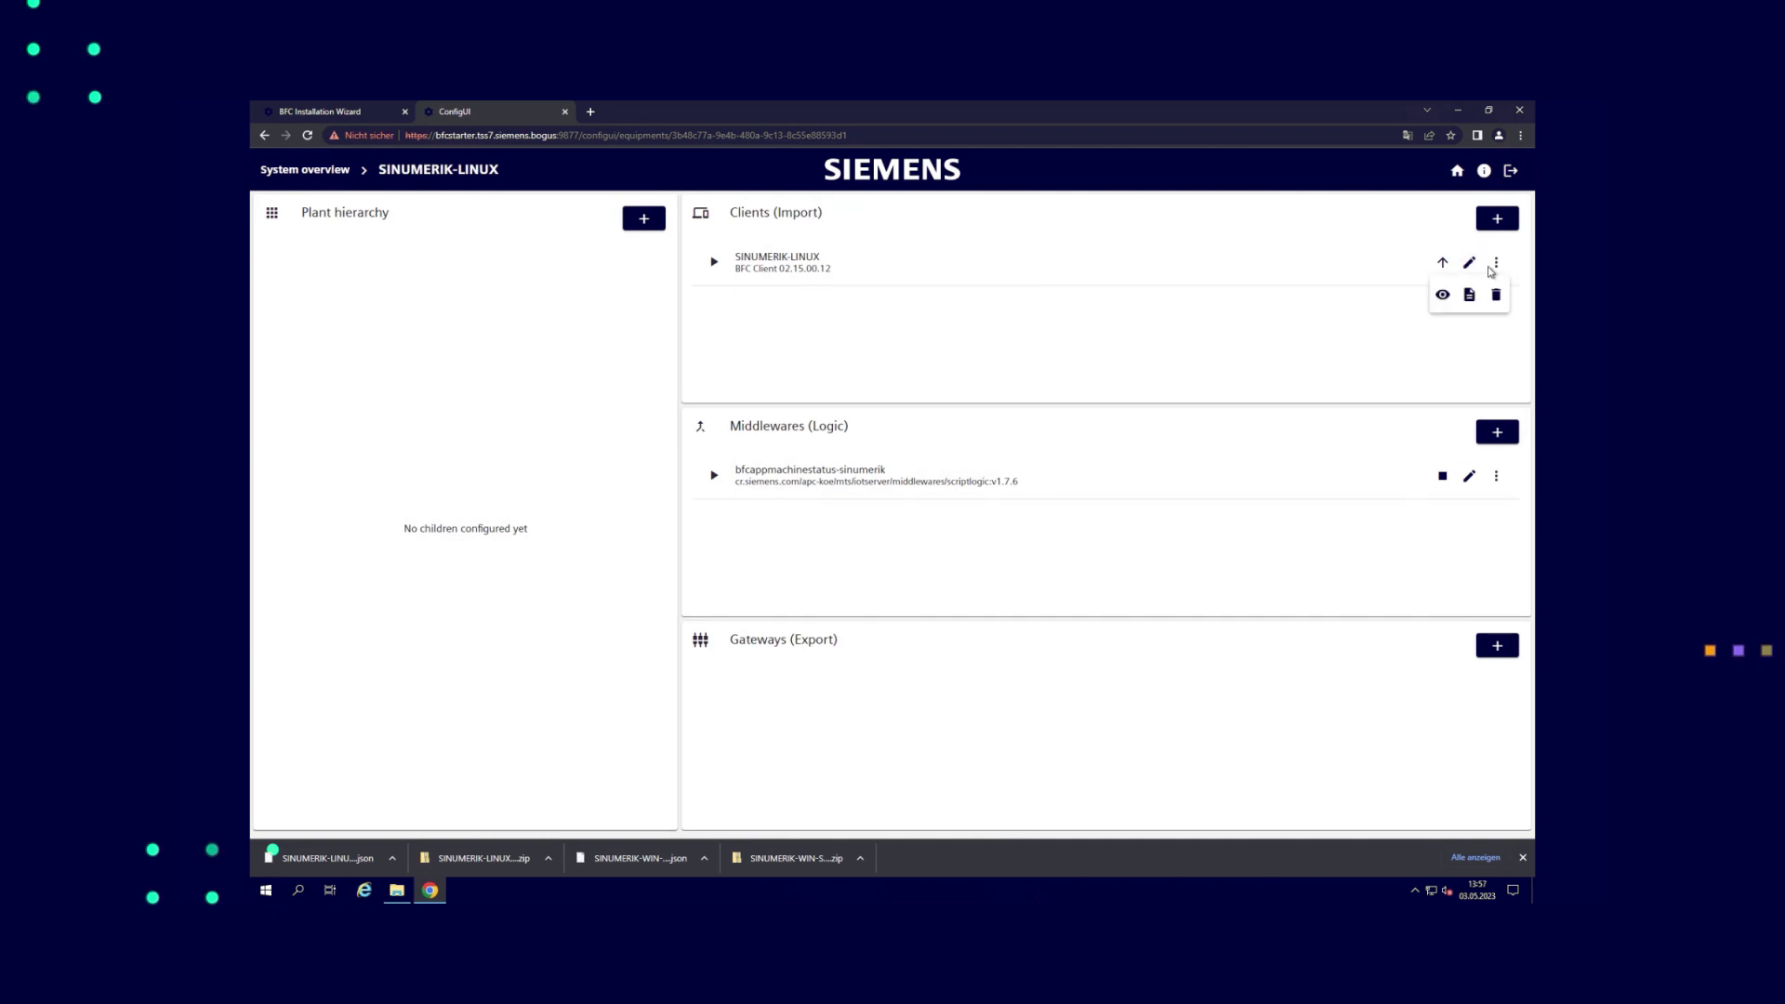
{"action": "left_click", "coordinate": [1442, 295]}
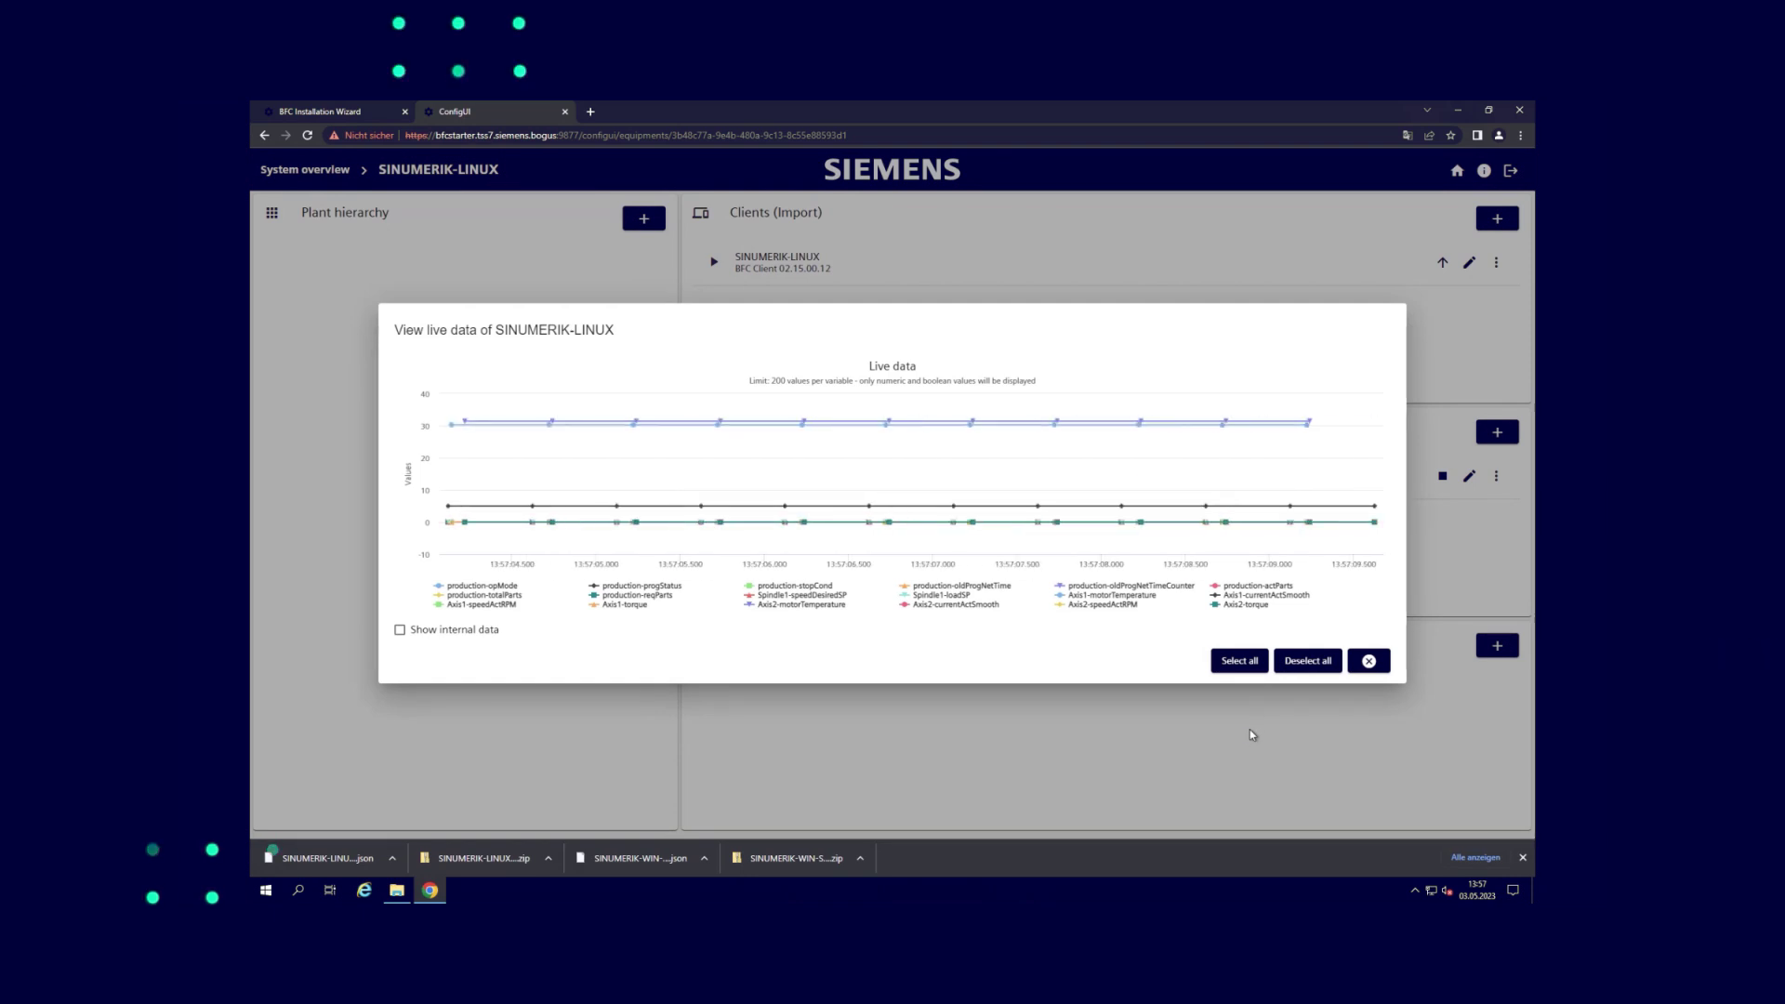
{"action": "left_click", "coordinate": [1372, 661]}
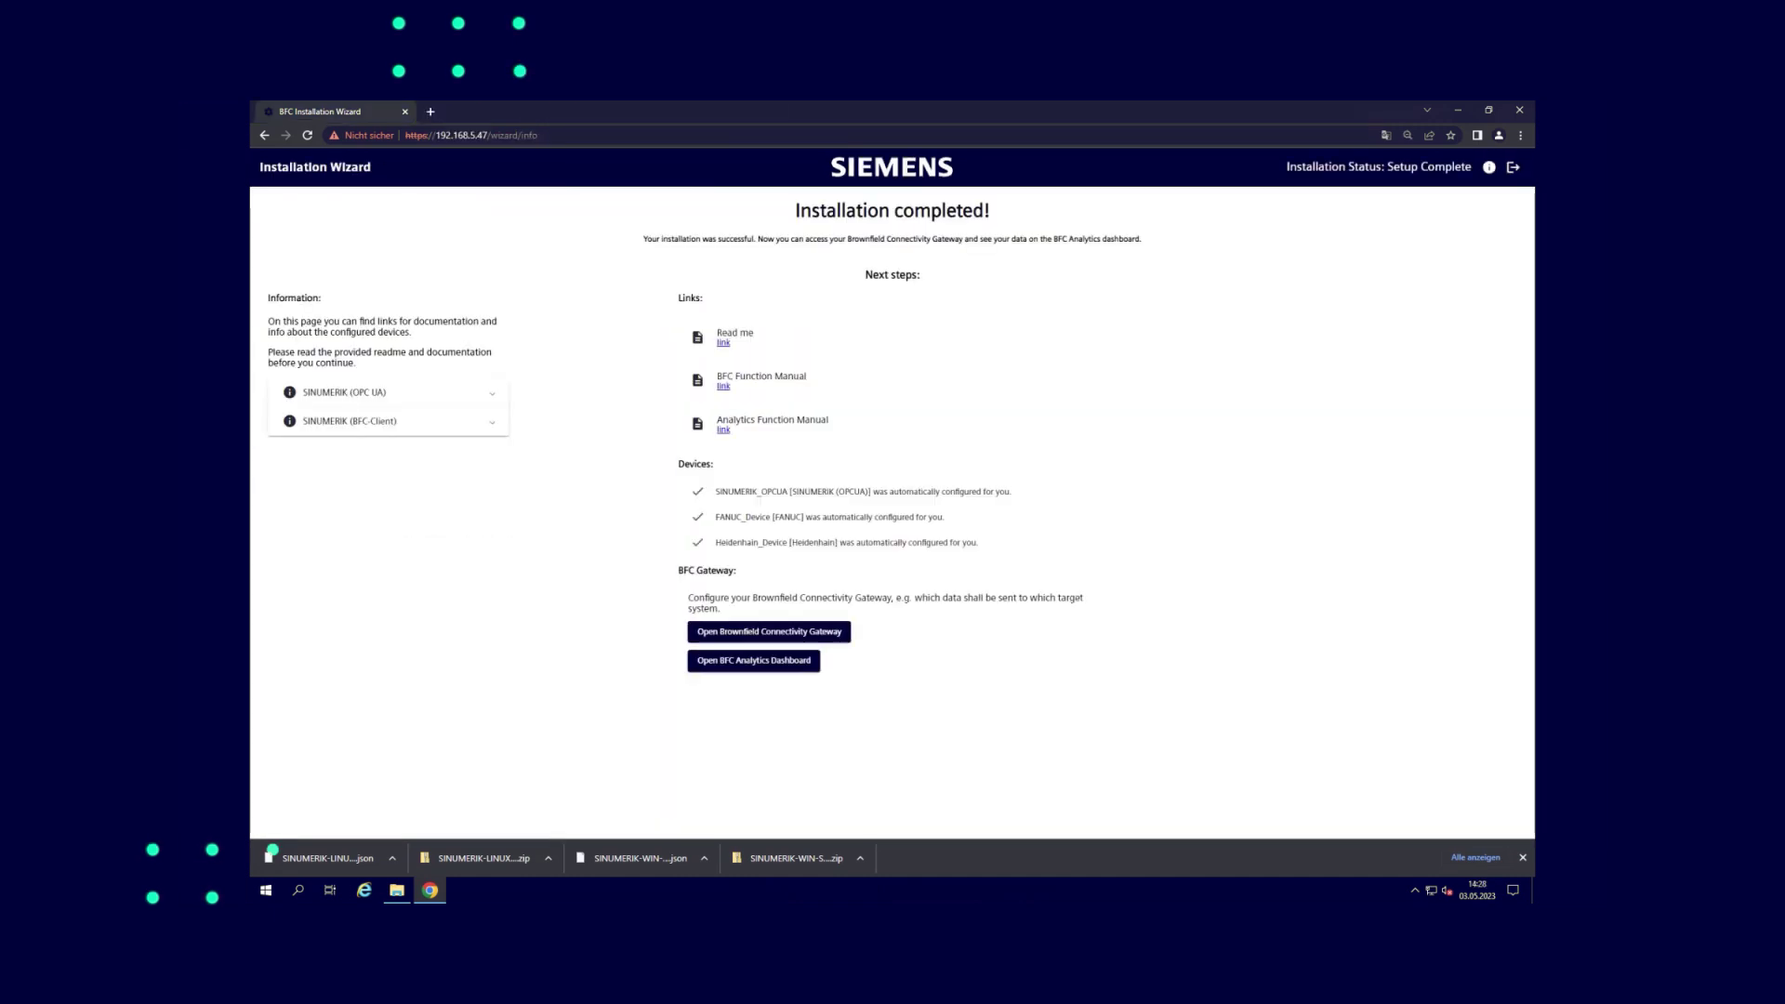
Log in to Brownfield Connectivity Gateway from the wizard and open plant and machine commissioning
{"action": "left_click", "coordinate": [776, 636]}
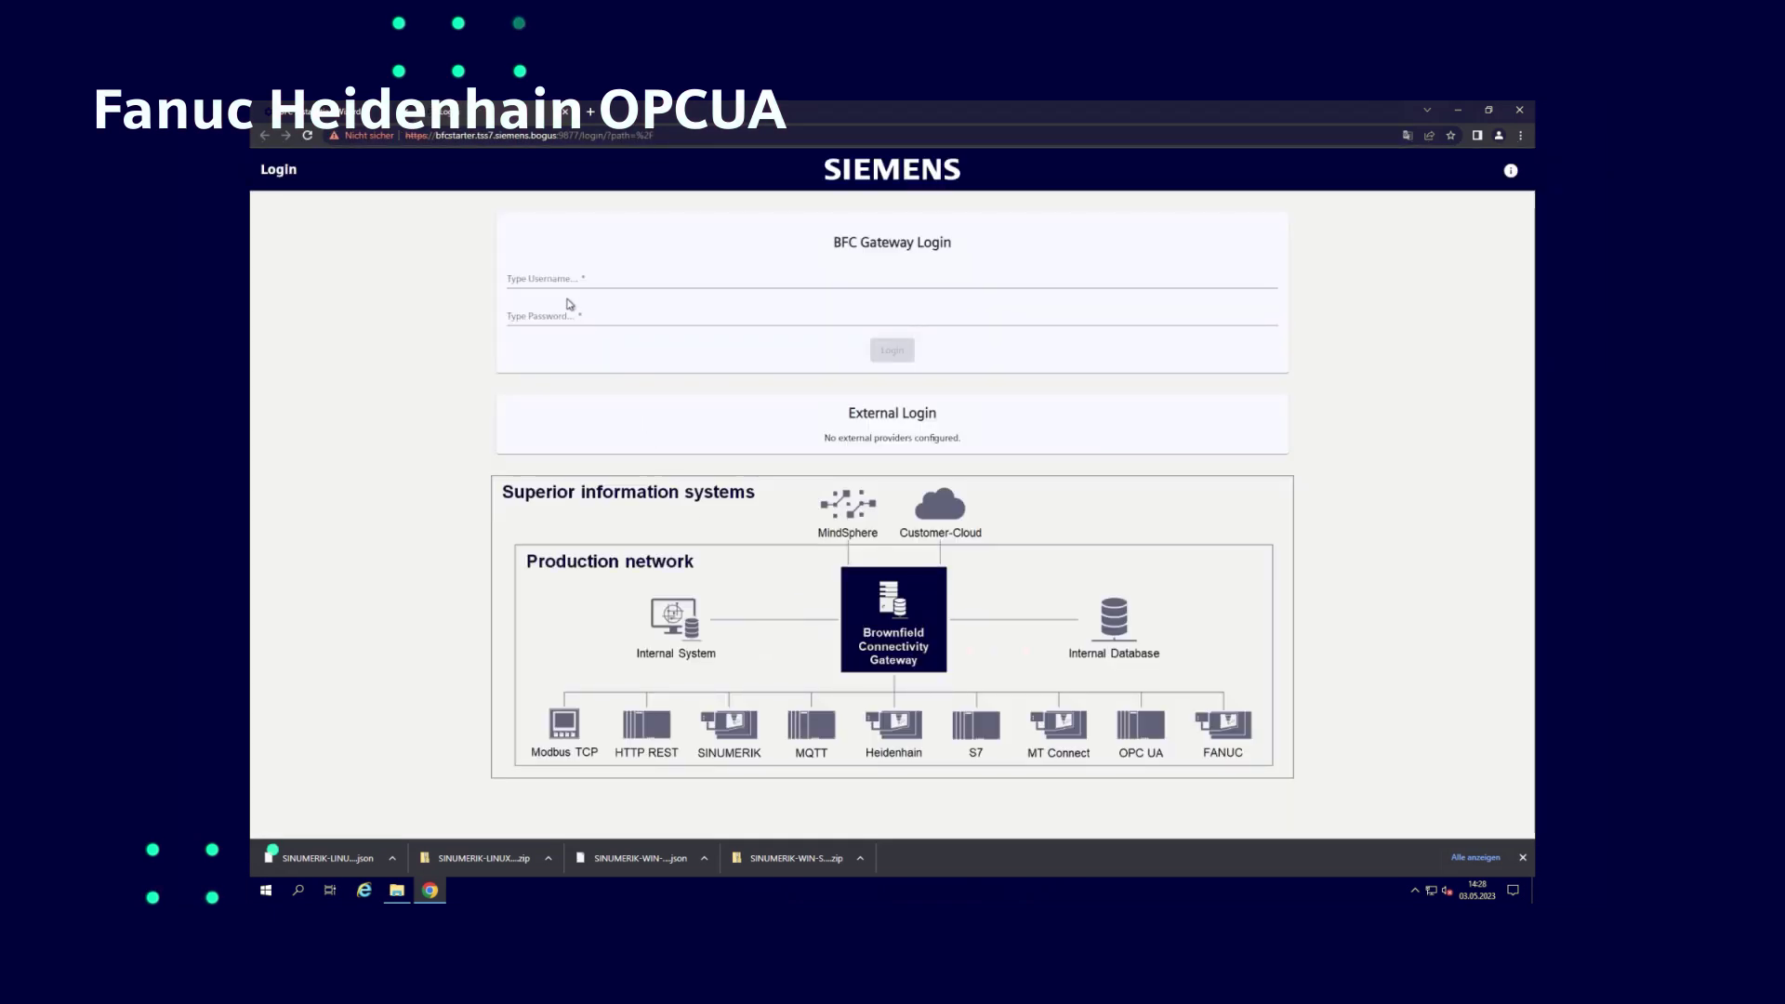
{"action": "left_click", "coordinate": [561, 283]}
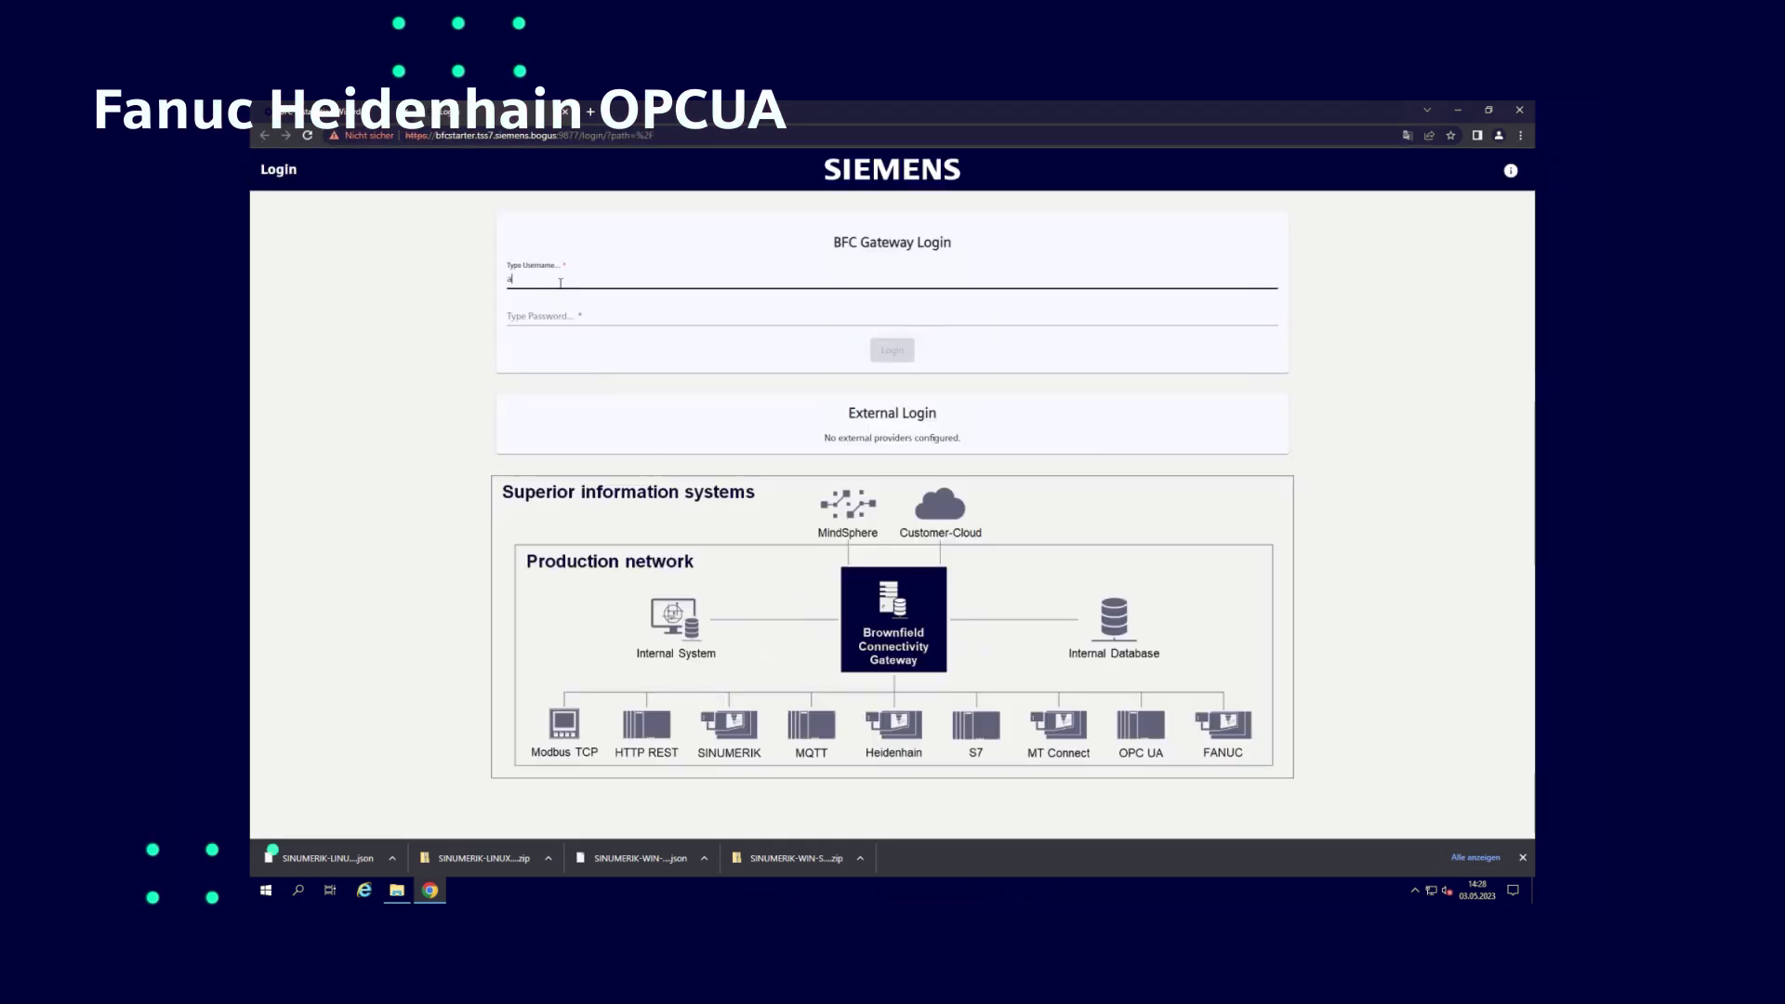
{"action": "key", "text": "Tab"}
{"action": "type", "text": "admin"}
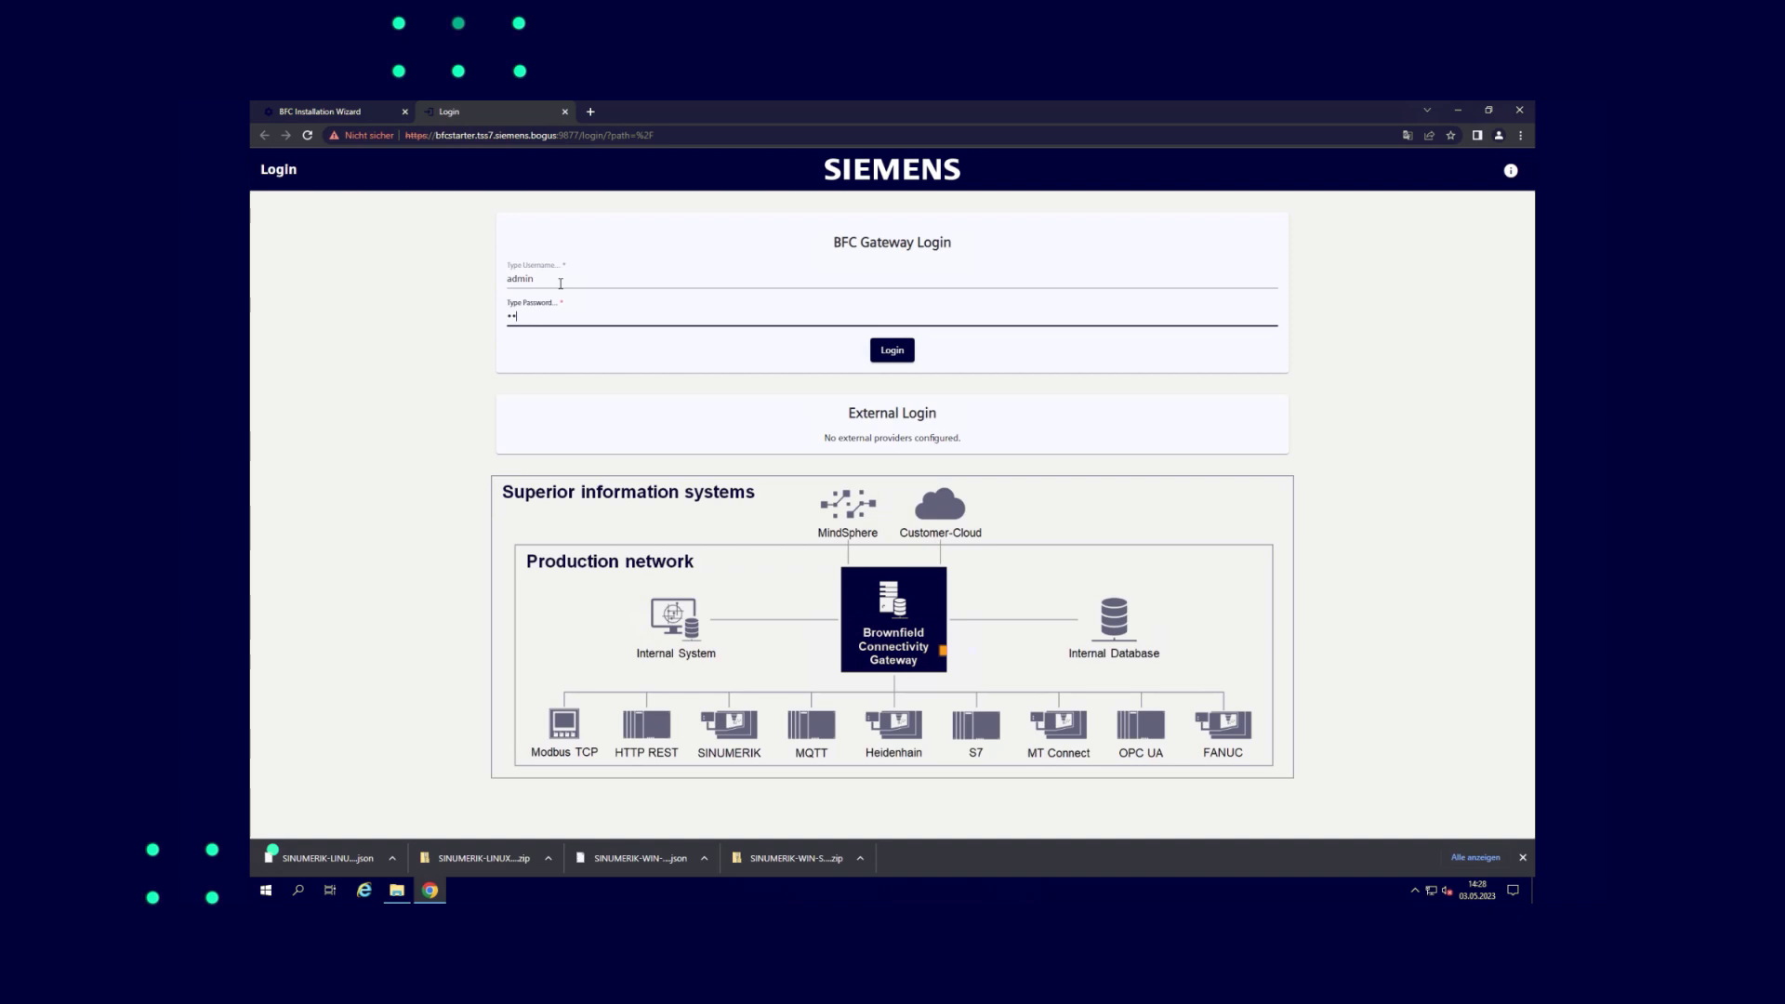
{"action": "type", "text": "1234"}
{"action": "key", "text": "Return"}
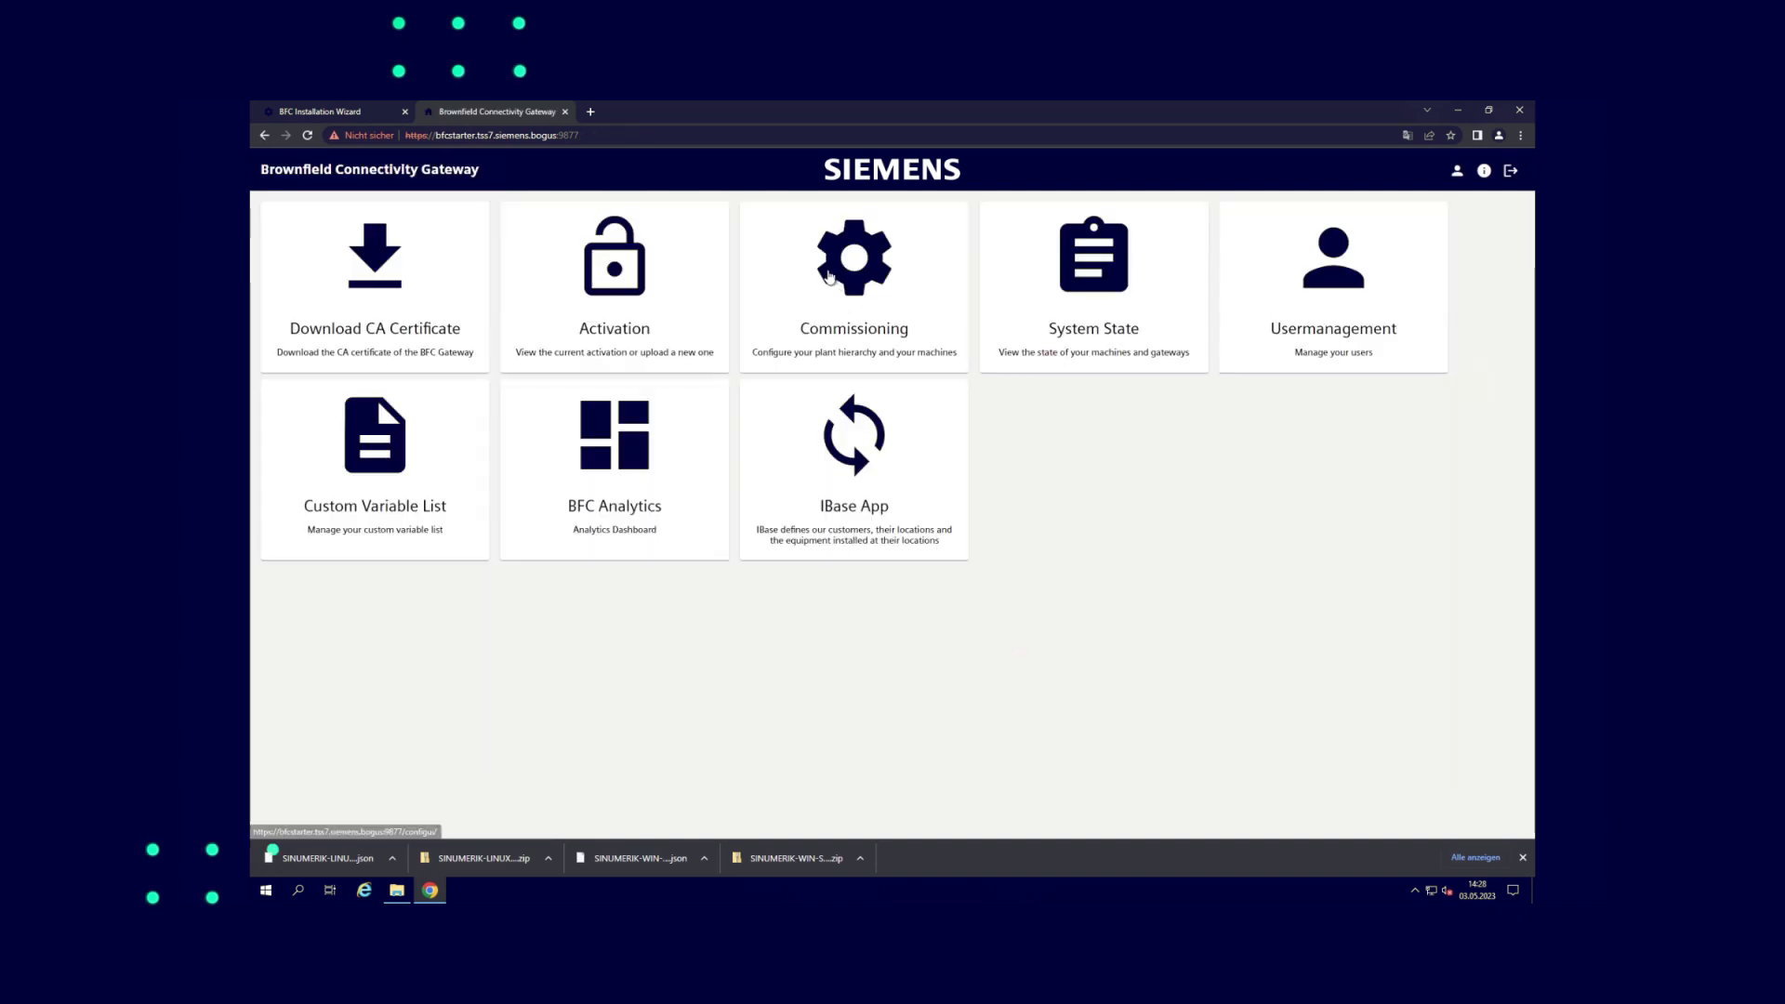
{"action": "left_click", "coordinate": [830, 278]}
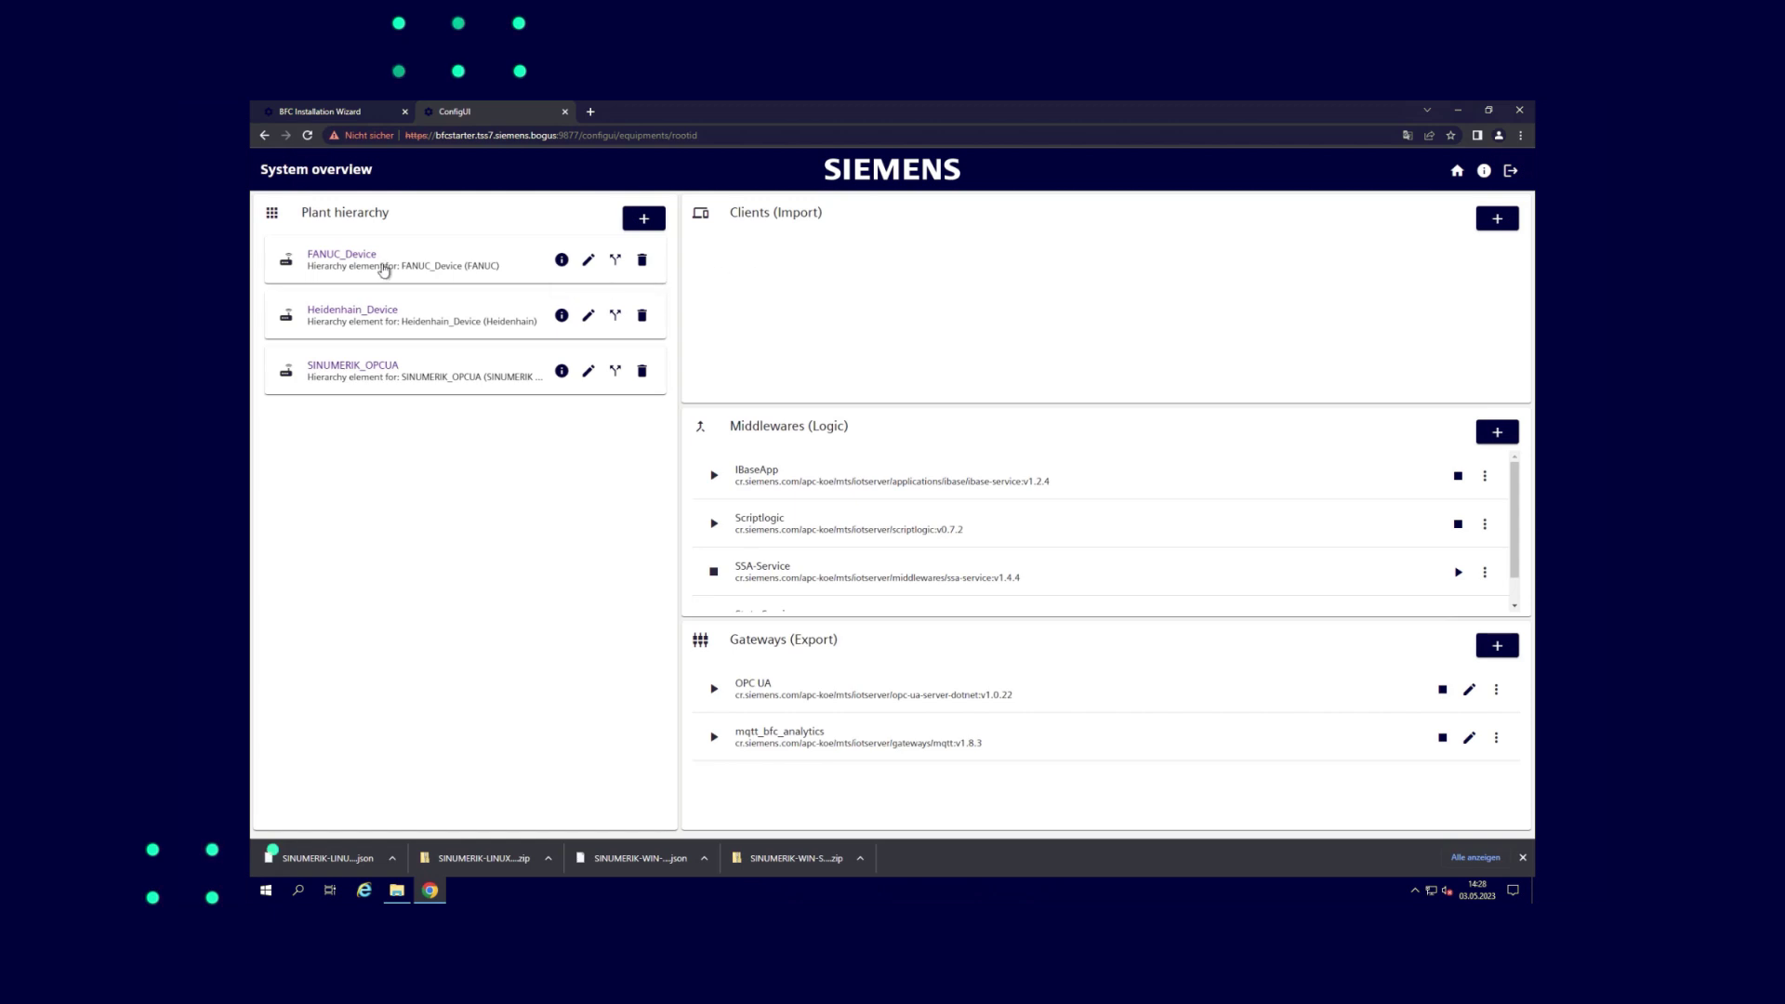
Review FANUC_Device and Heidenhain_Device, then display SINUMERIK_OPCUA's live data chart
{"action": "left_click", "coordinate": [384, 271]}
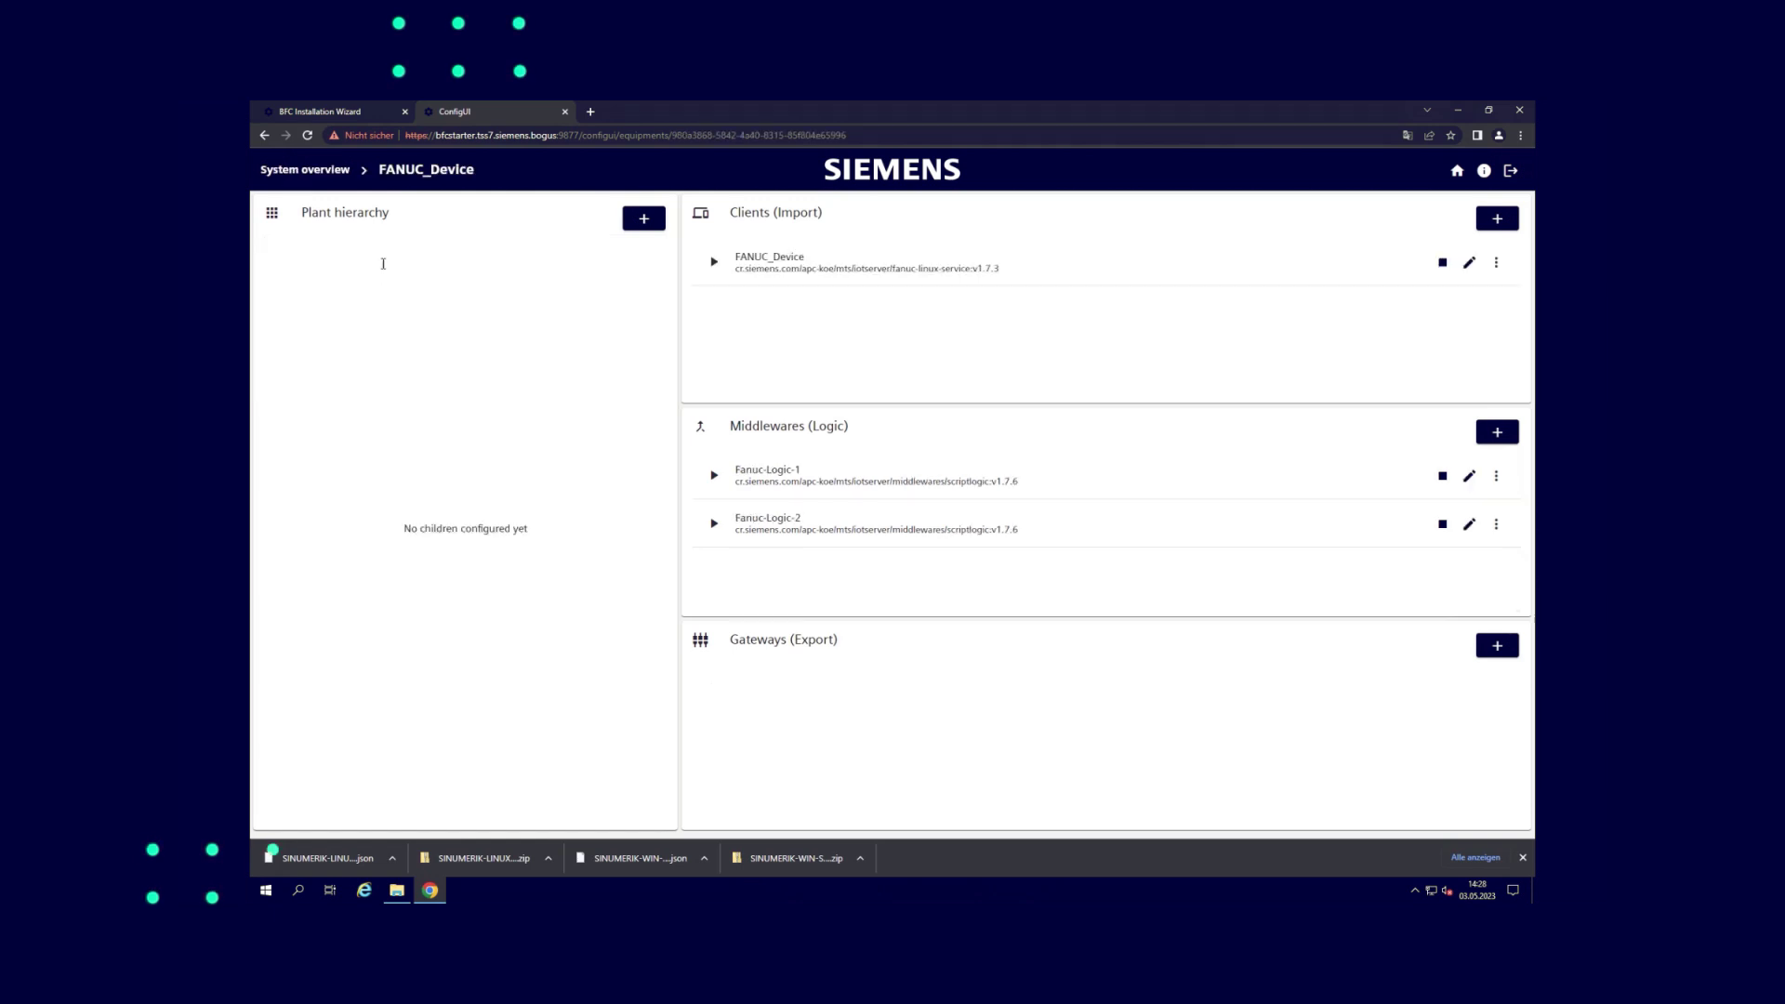
{"action": "left_click", "coordinate": [319, 170]}
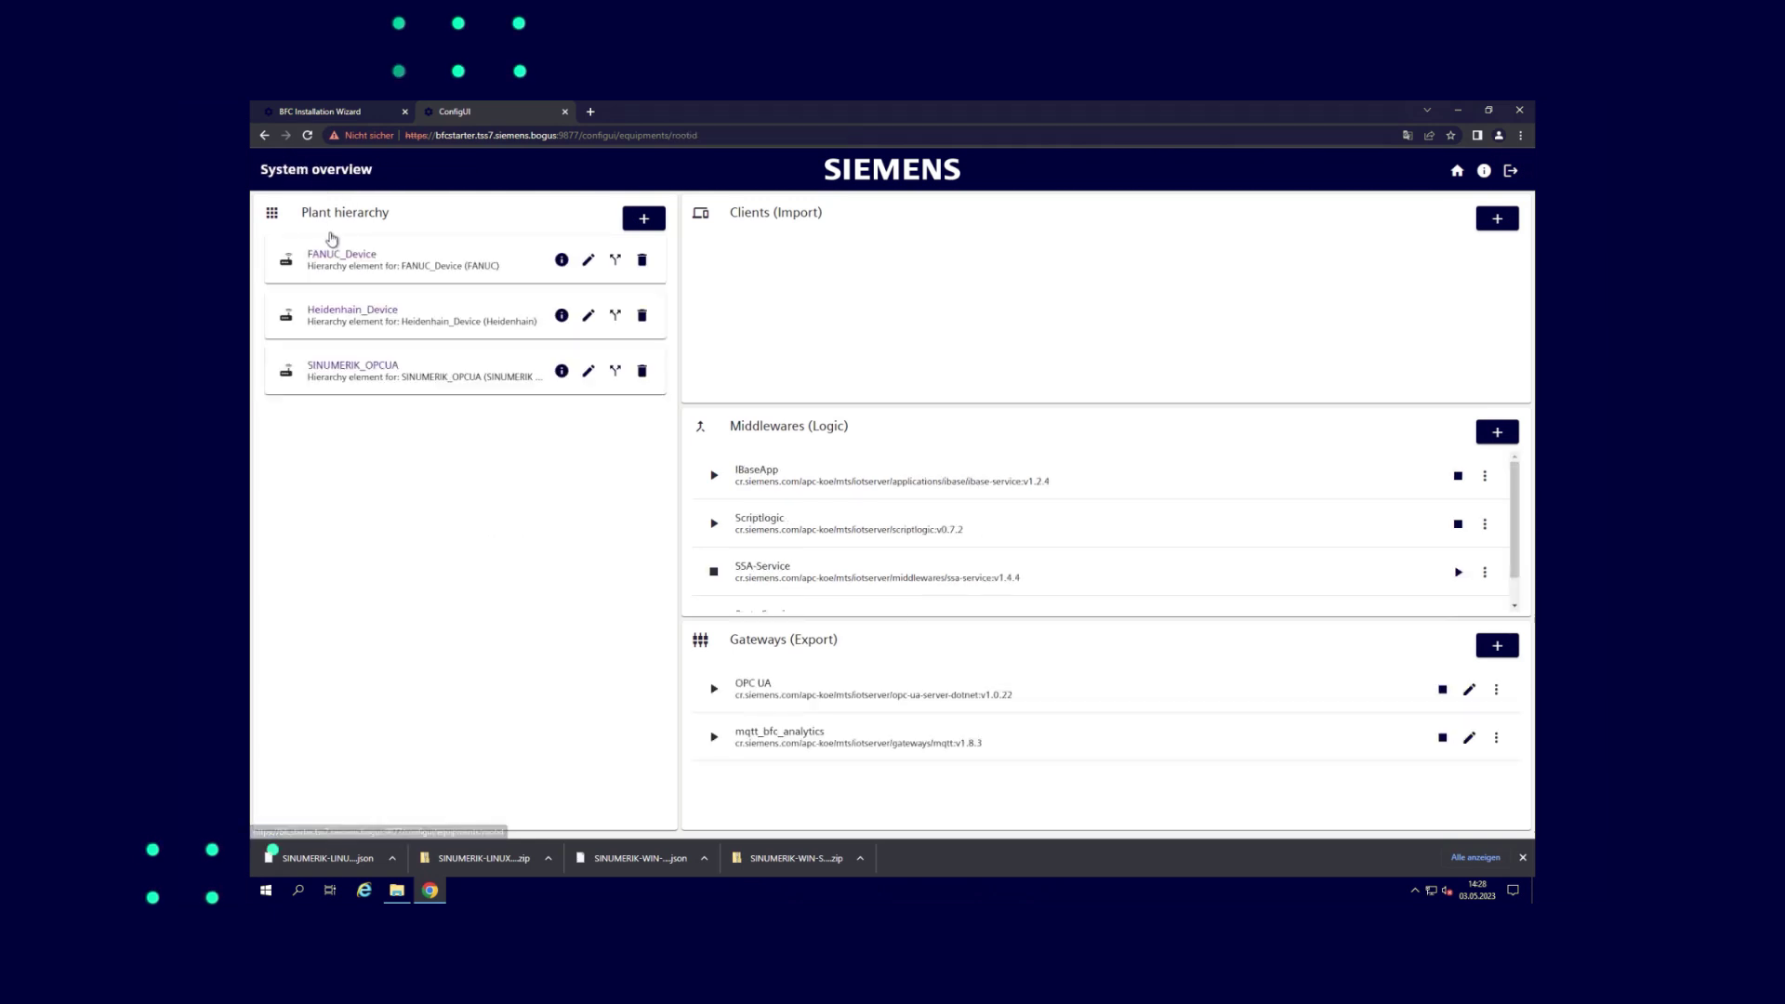
{"action": "left_click", "coordinate": [346, 317]}
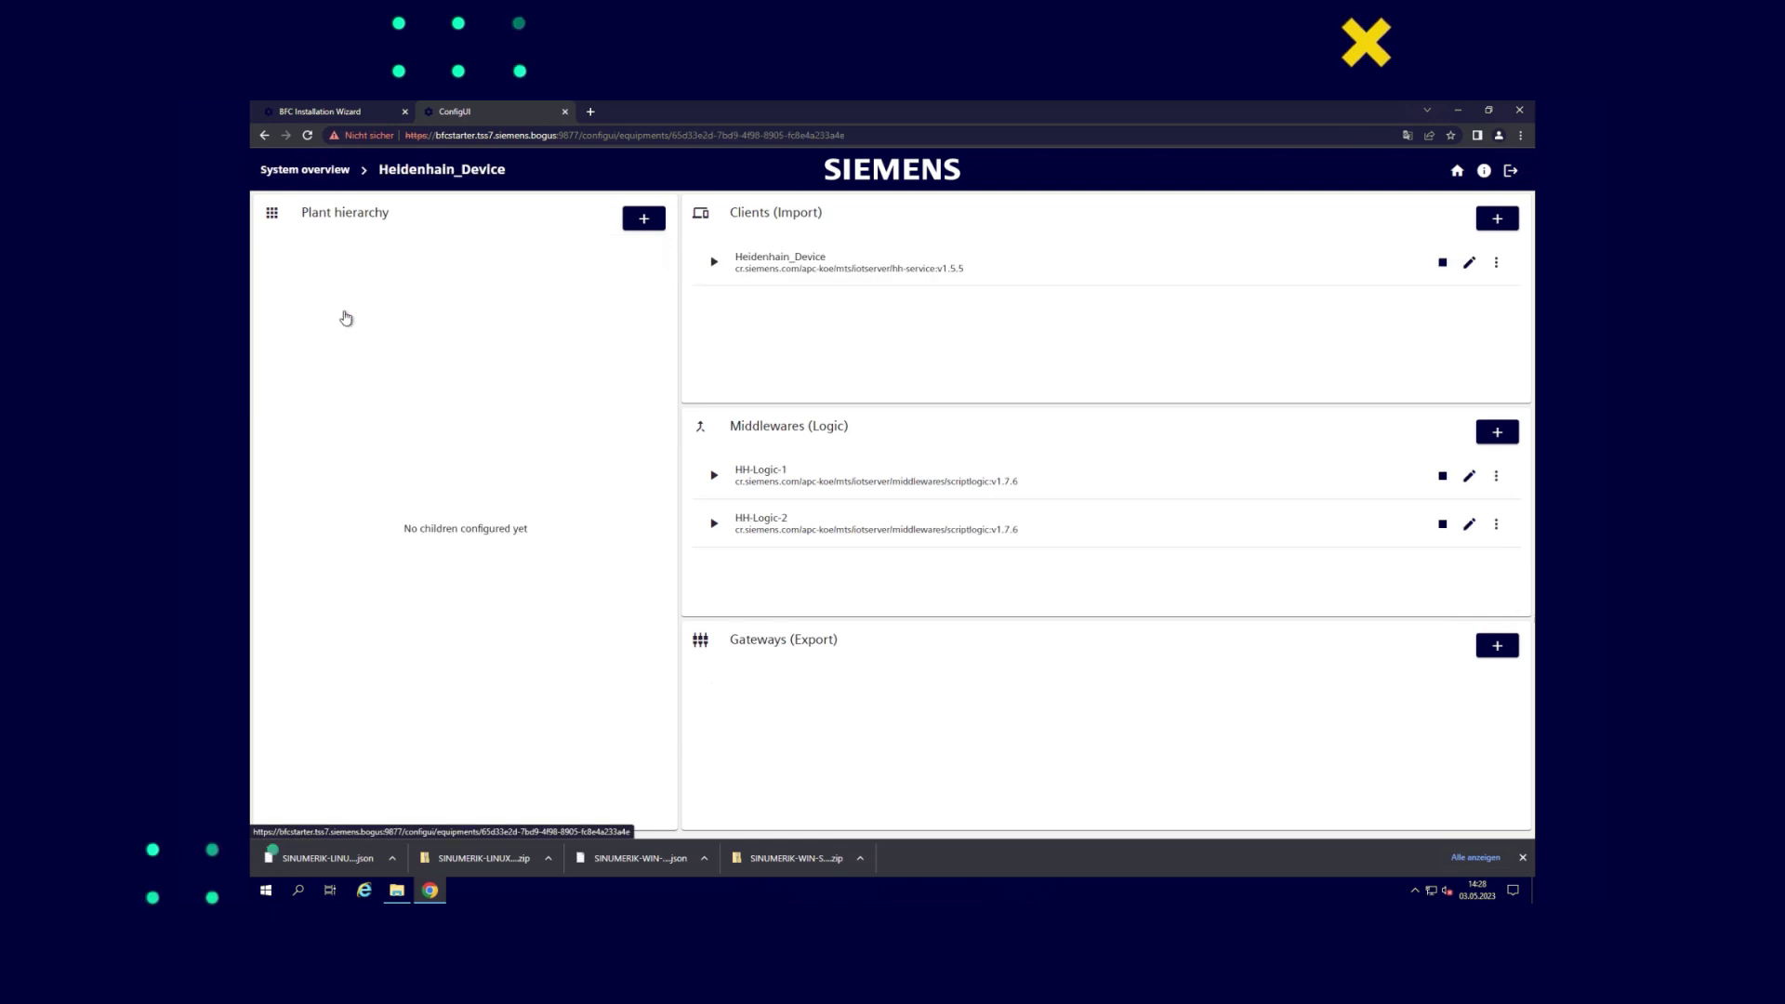
{"action": "left_click", "coordinate": [312, 172]}
{"action": "left_click", "coordinate": [352, 364]}
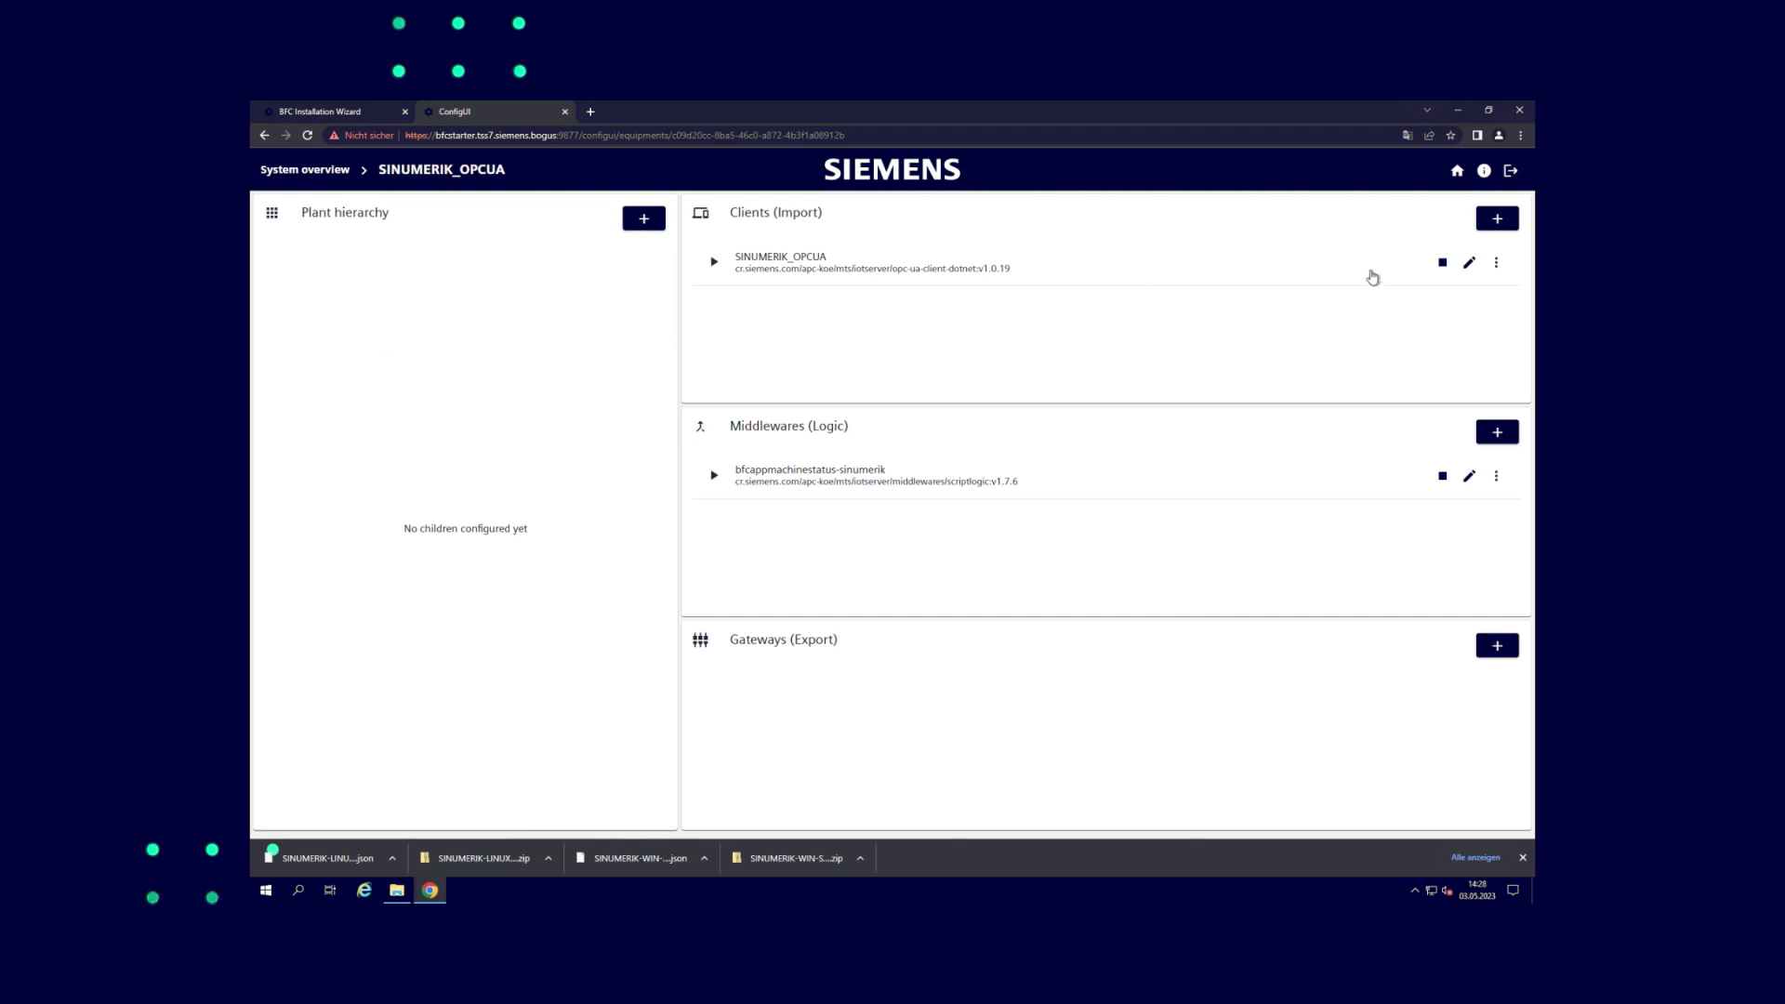
{"action": "left_click", "coordinate": [1495, 263]}
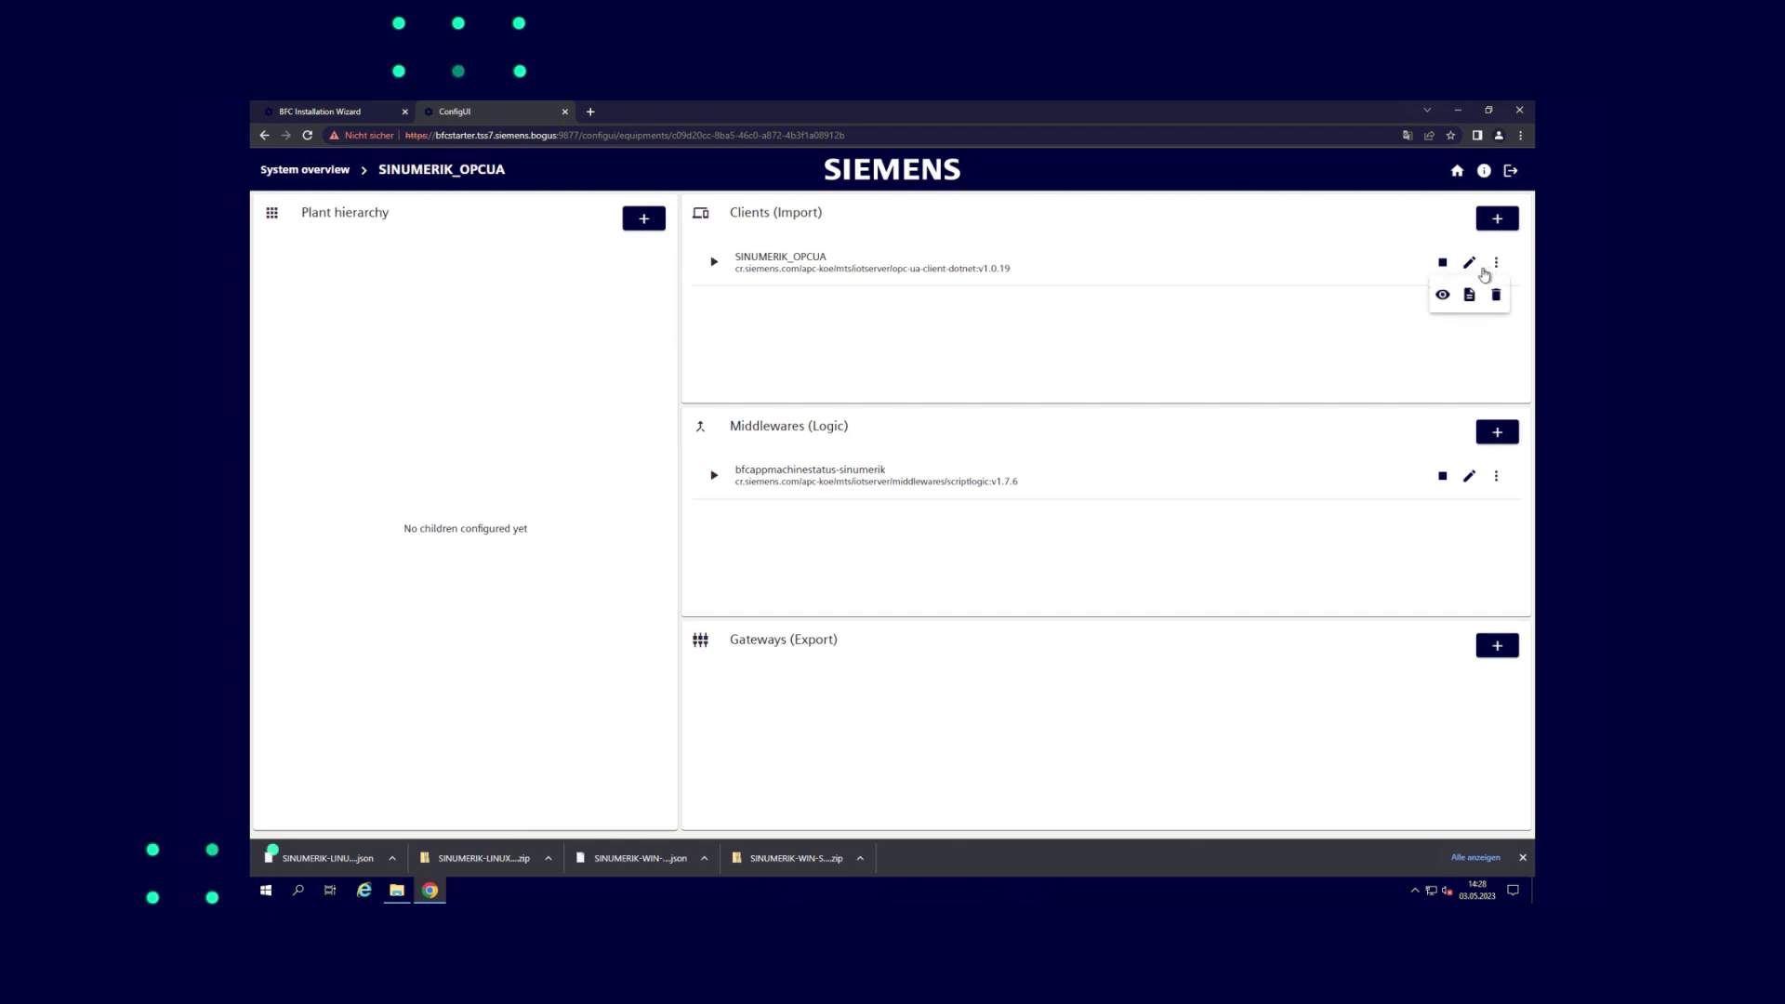
{"action": "left_click", "coordinate": [1443, 295]}
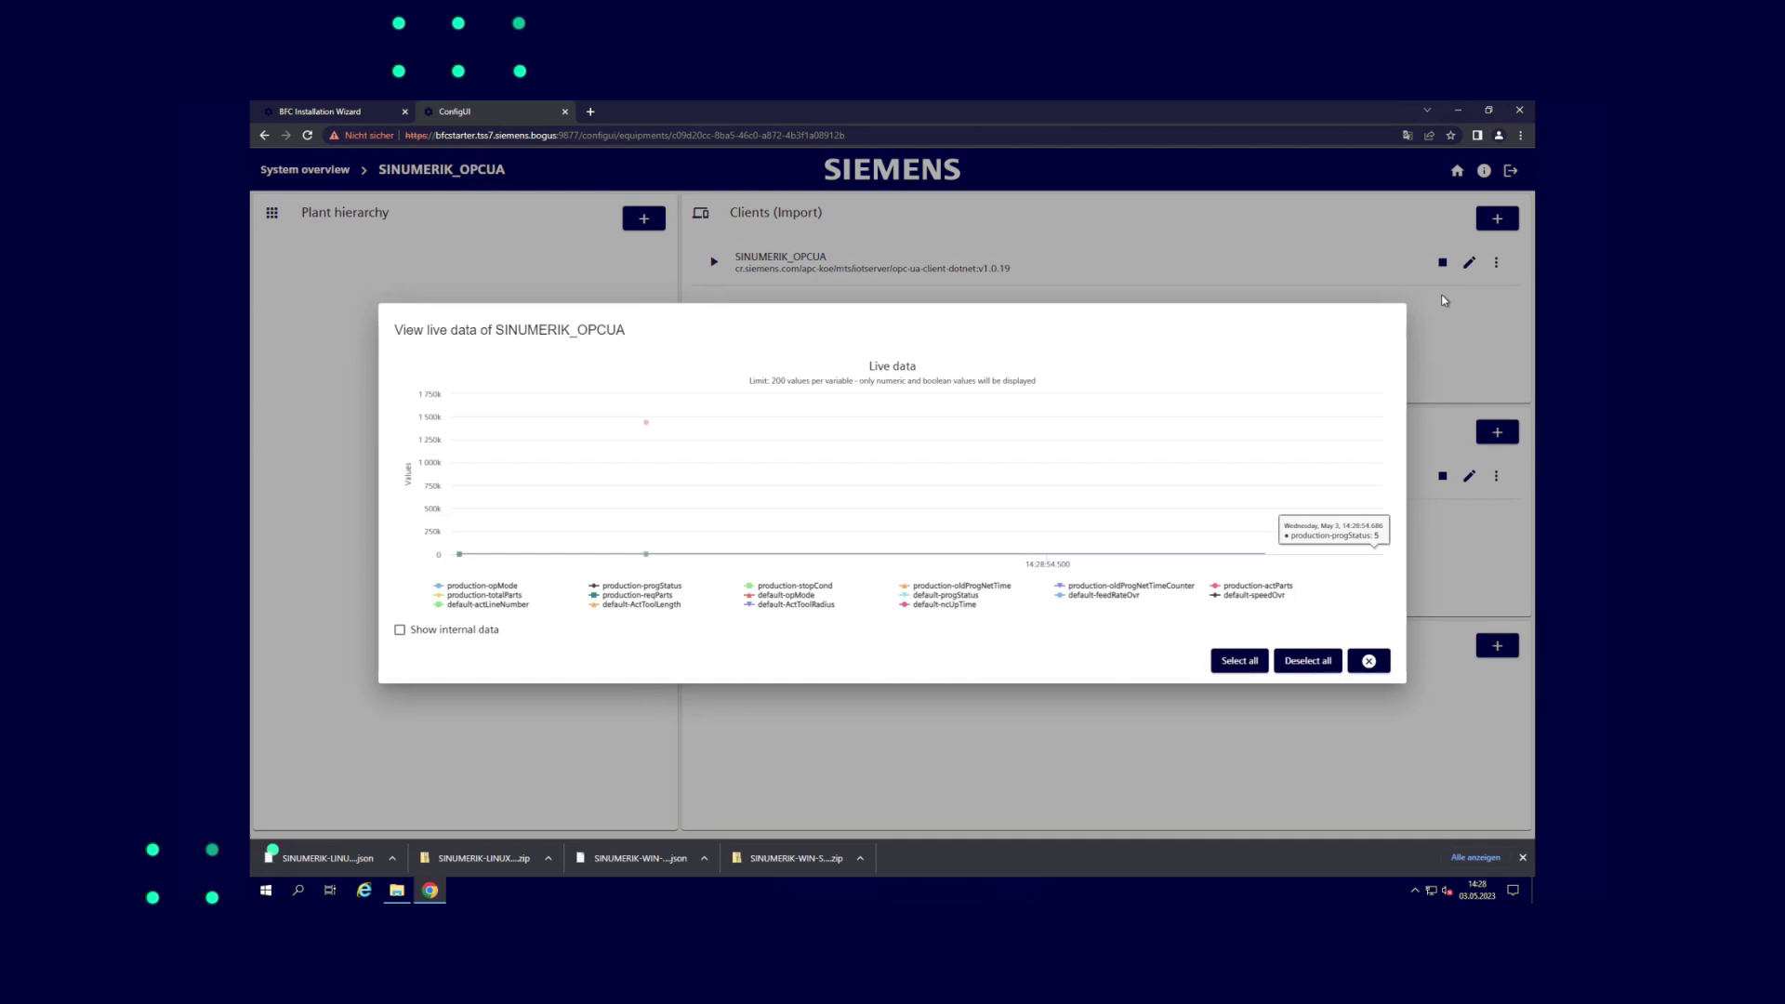